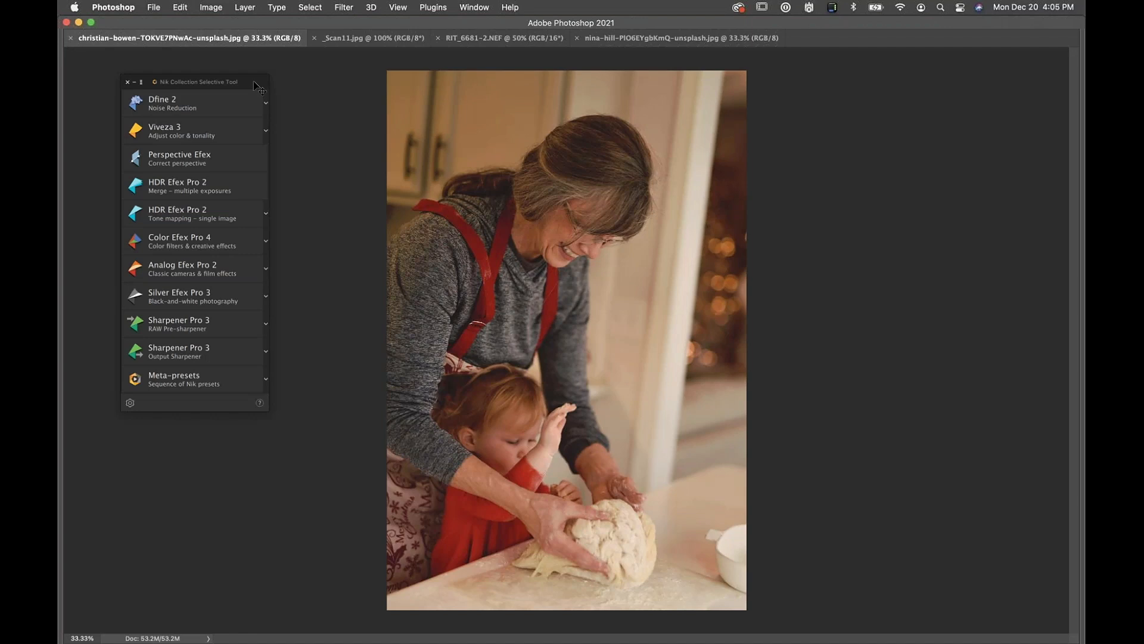
Step: Reposition the Nik Collection palette beside the photo and look up the list of available Nik Collection filters
drag(261, 87, 333, 129)
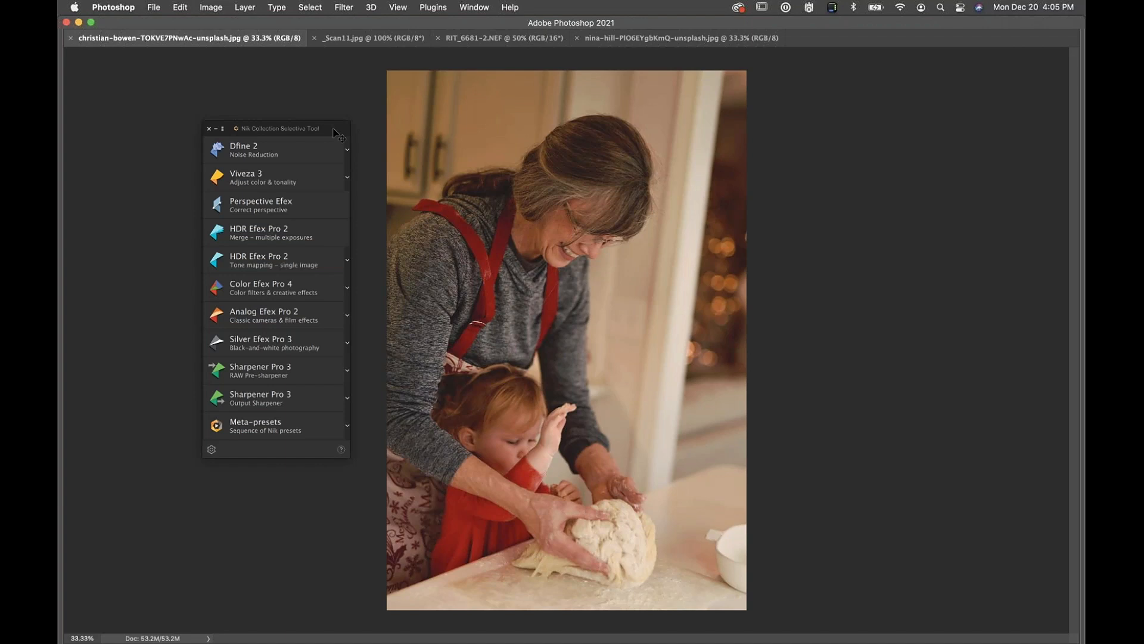
drag(335, 132, 313, 110)
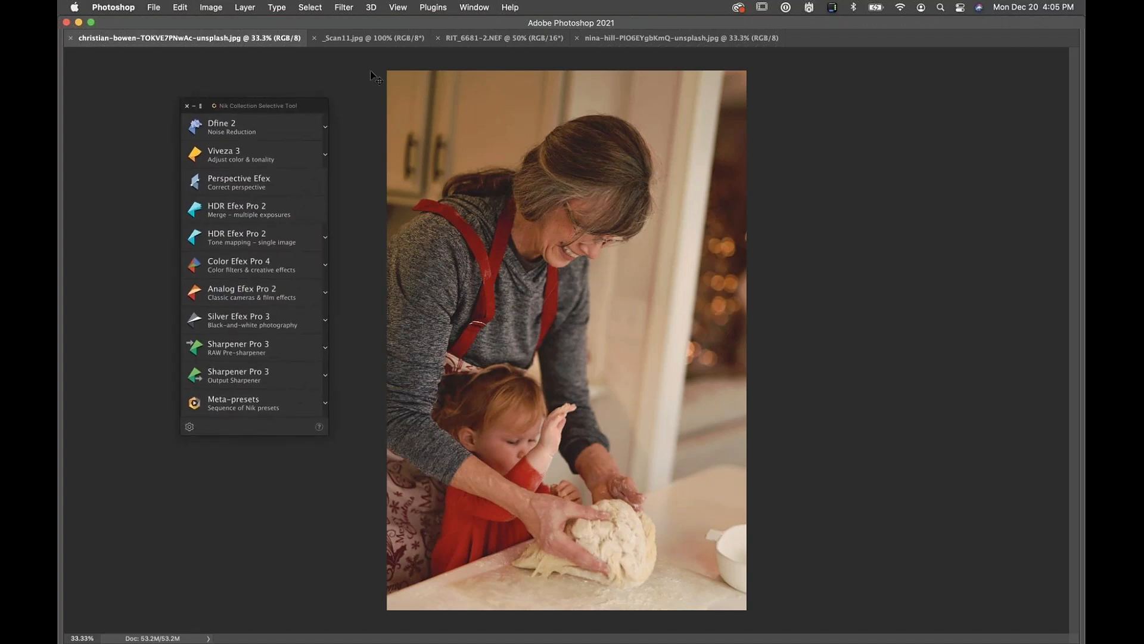
click(343, 6)
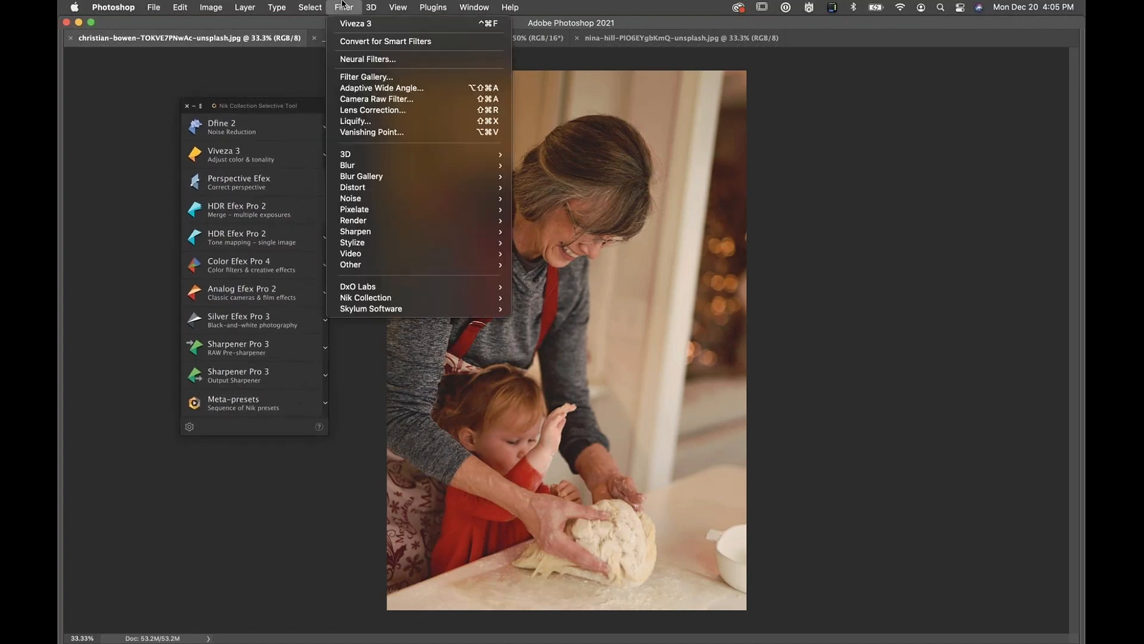
mouse_move(360, 298)
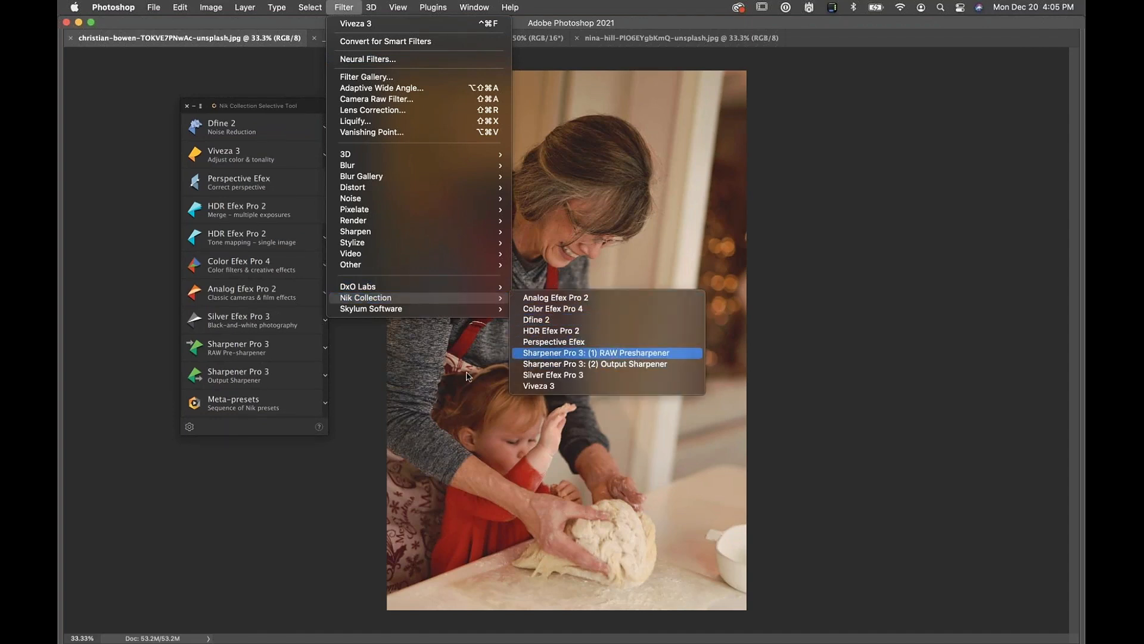
click(366, 367)
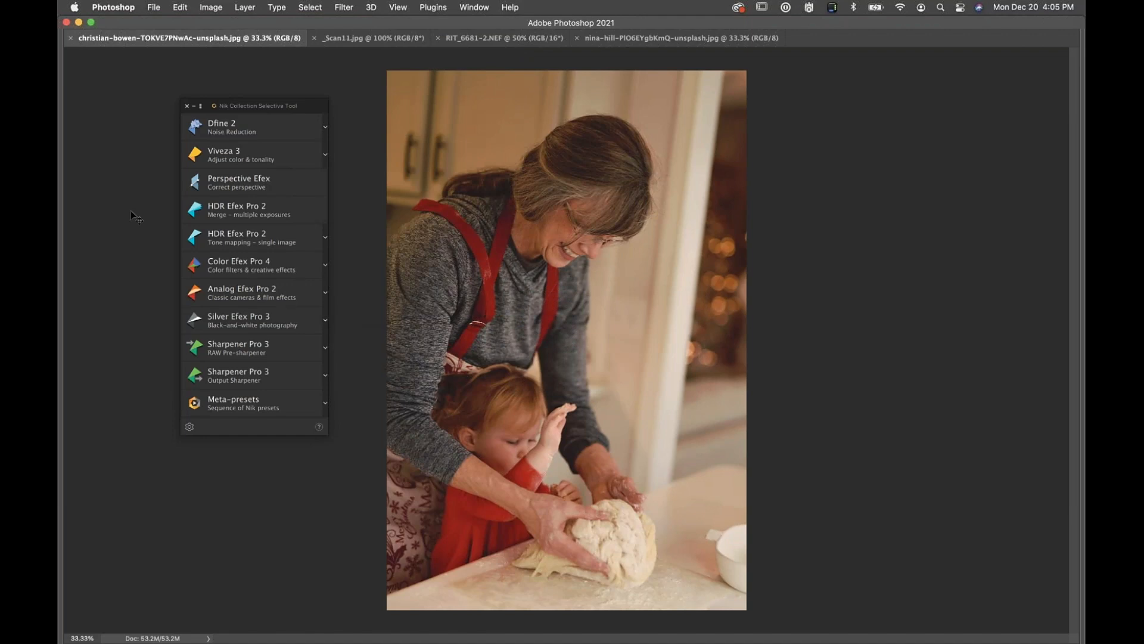
Step: Restore the hidden workspace interface, move the Nik Collection palette clear of the photo, and launch Viveza 3 with its presets browser hidden
key(Tab)
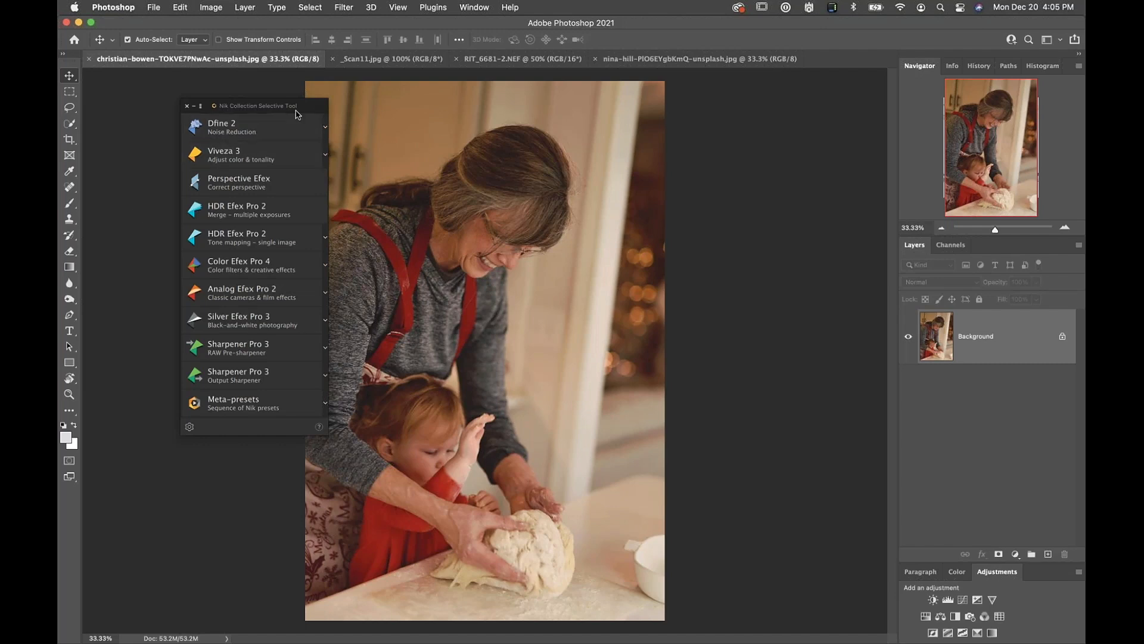
drag(317, 112, 262, 152)
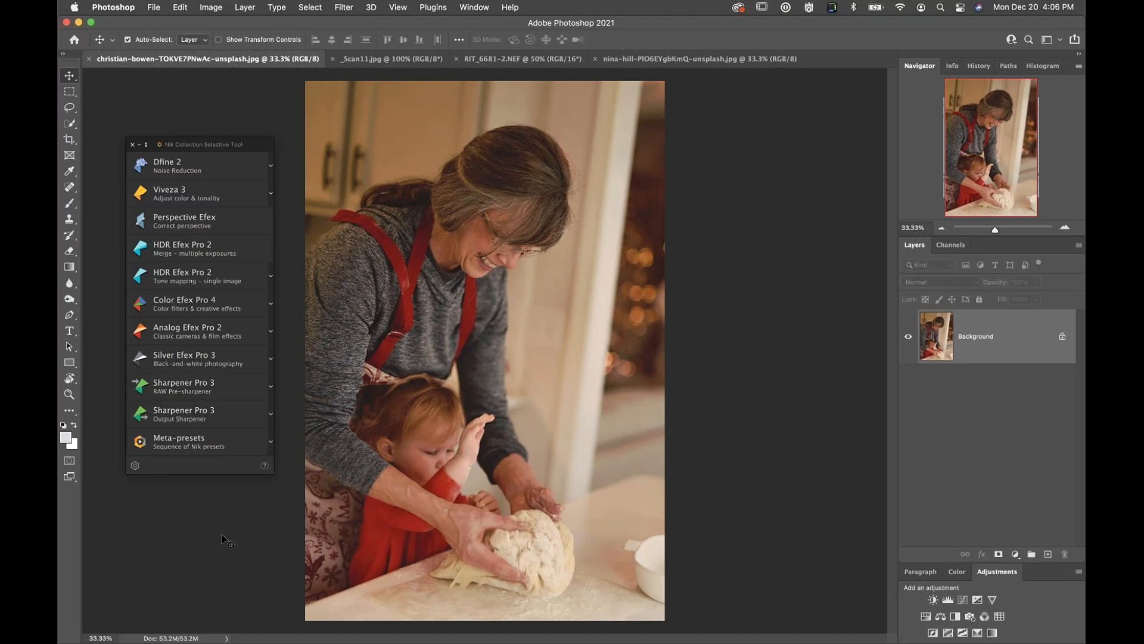
click(182, 197)
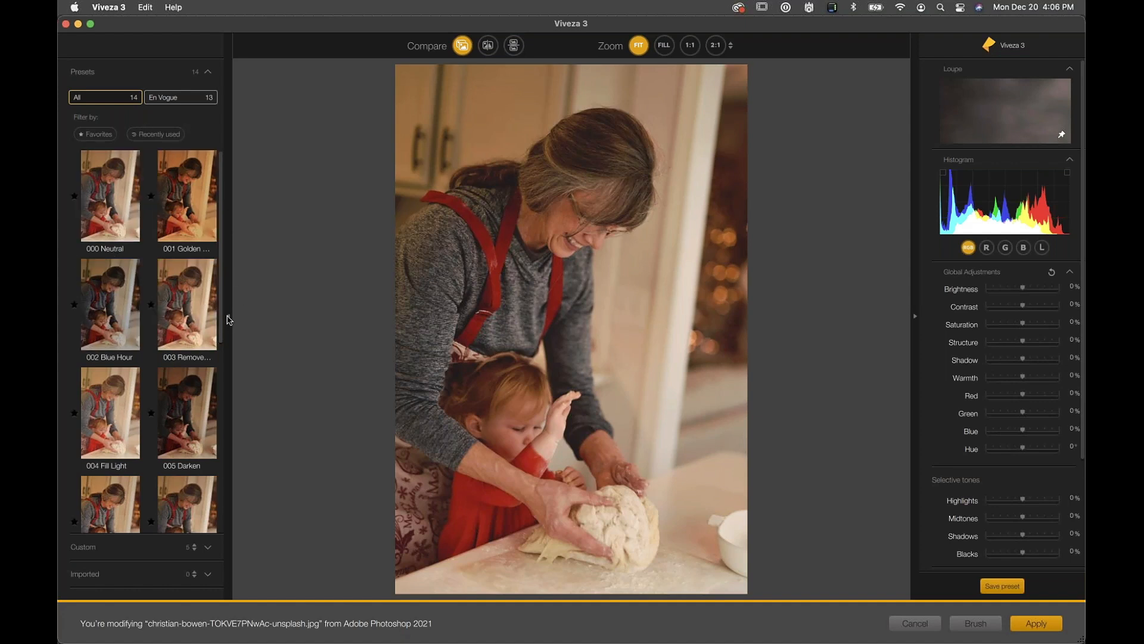
click(229, 319)
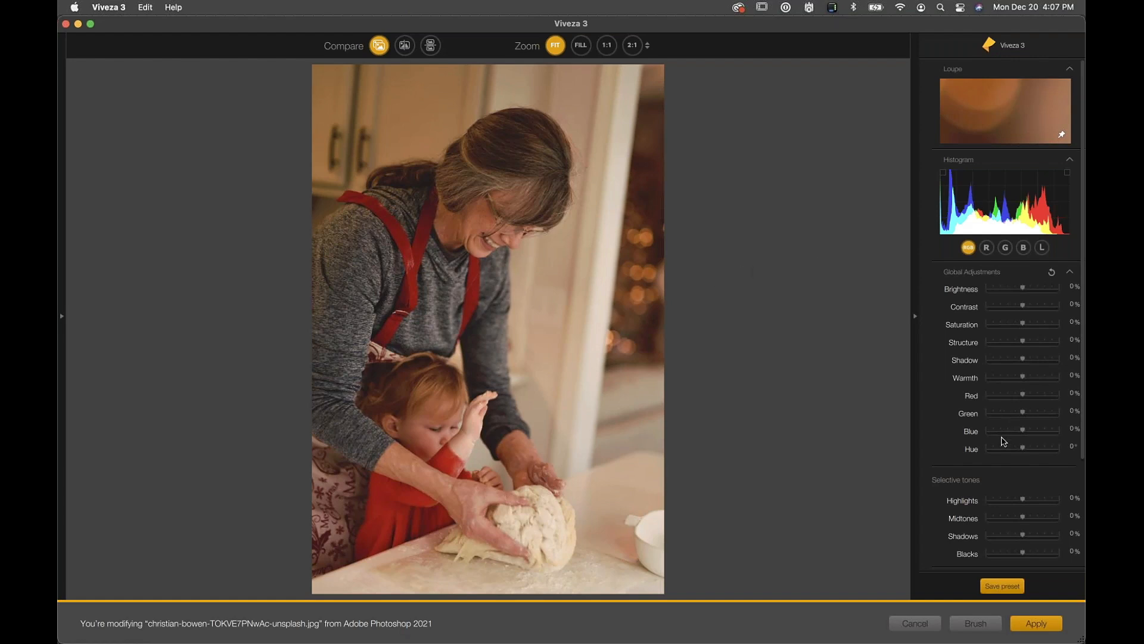
Step: Collapse the Global Adjustments and Loupe sections, keeping the Histogram expanded
scroll(1002, 441, down, 3)
scroll(1002, 441, down, 3)
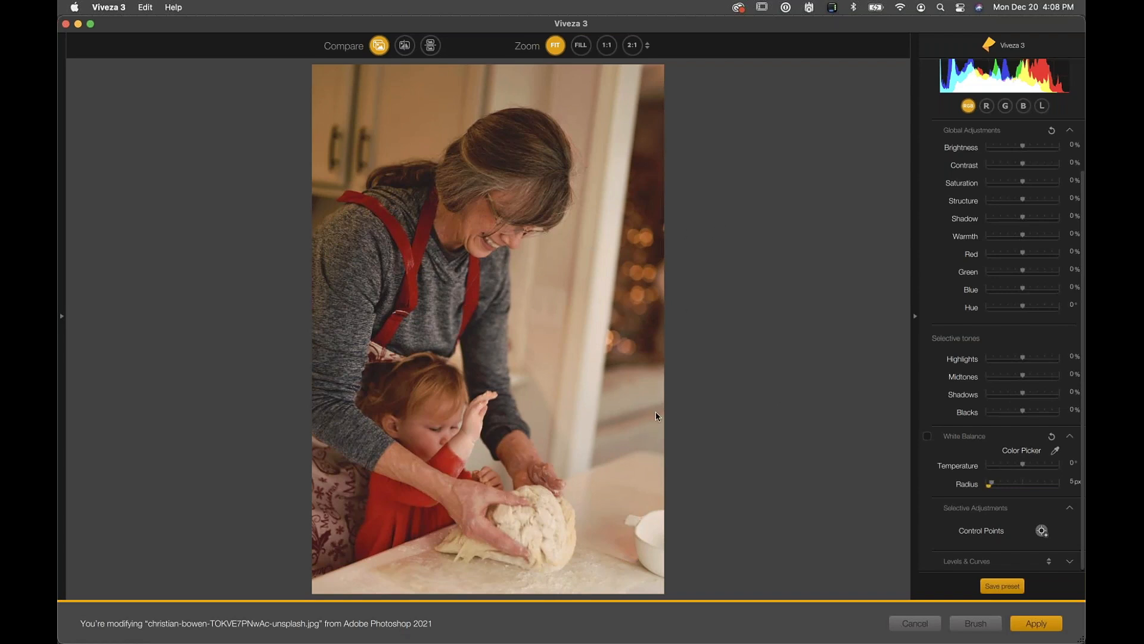
click(1041, 531)
scroll(998, 158, up, 2)
click(1069, 188)
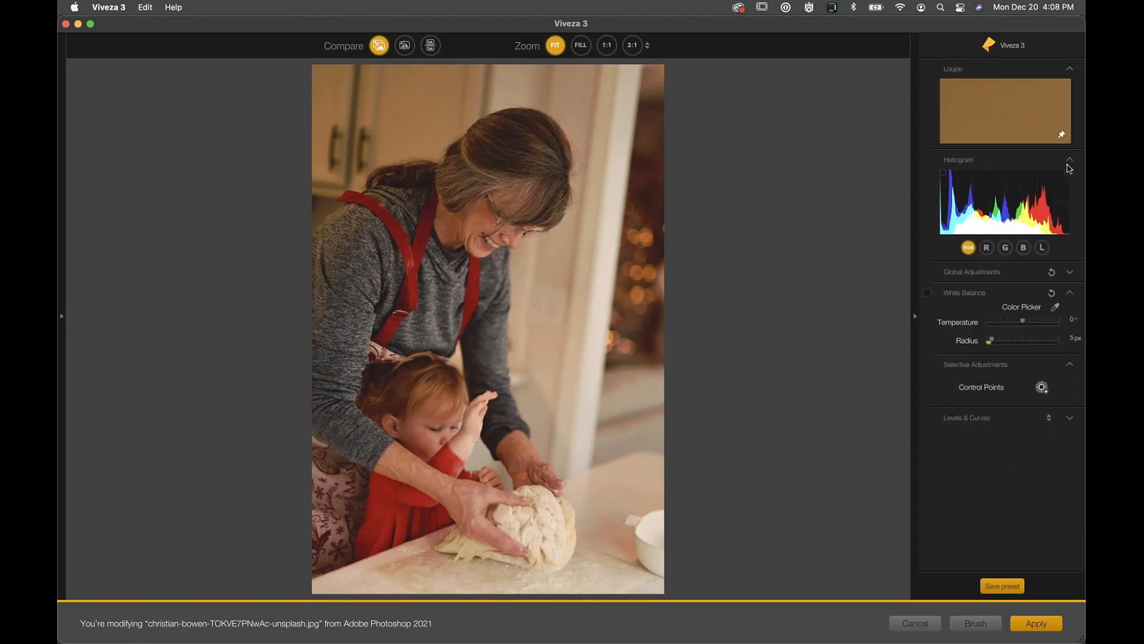
click(1069, 159)
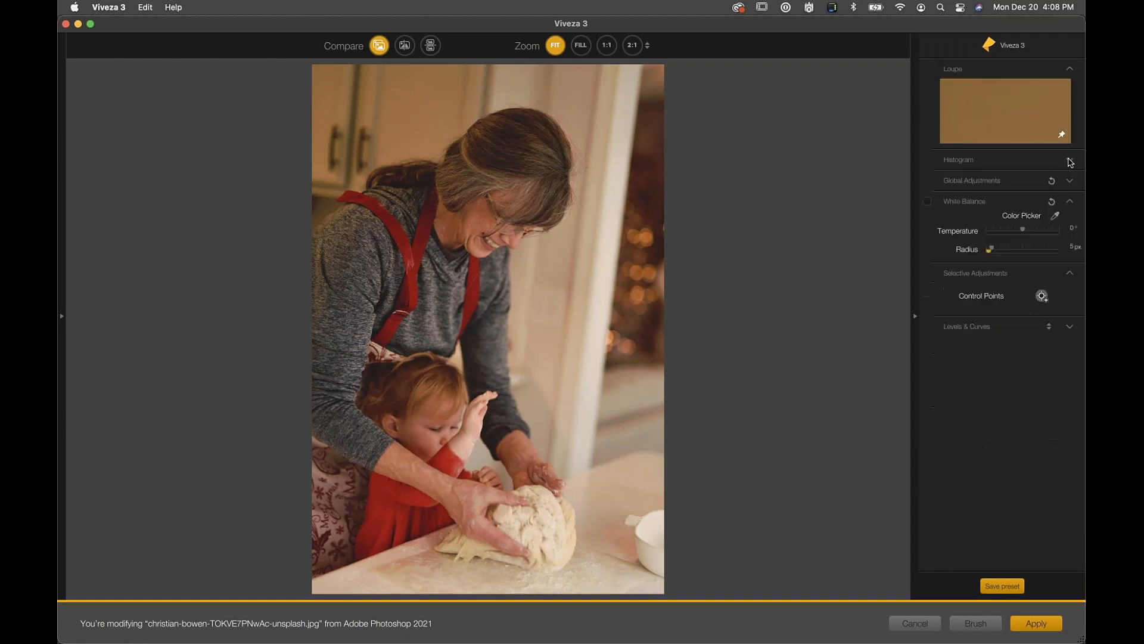
click(1071, 70)
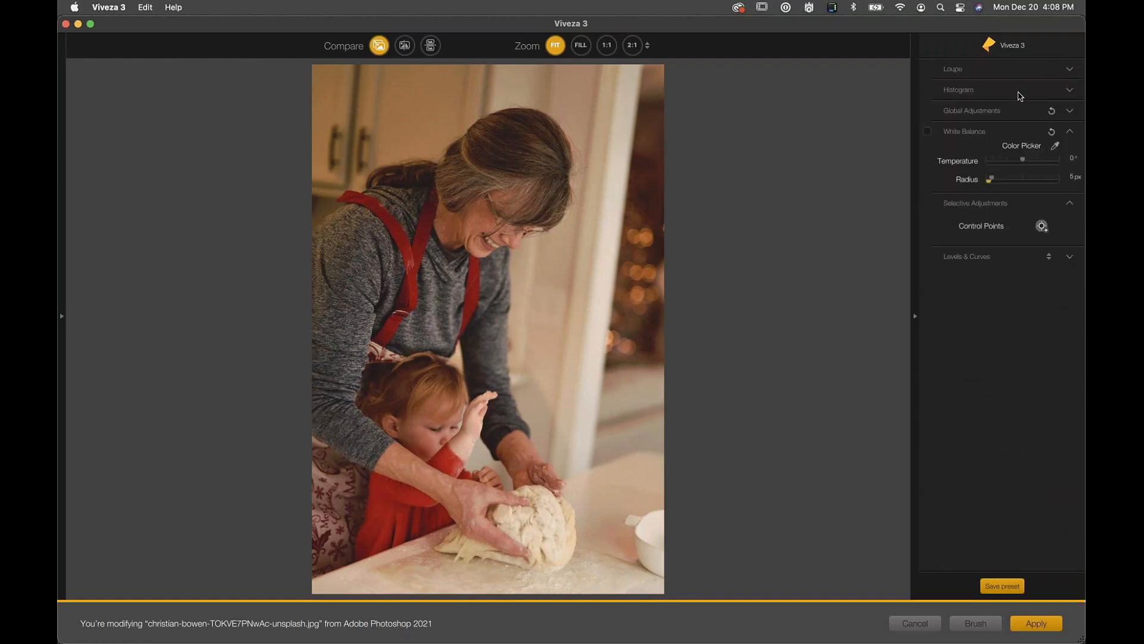
click(1070, 70)
click(1070, 70)
click(1070, 90)
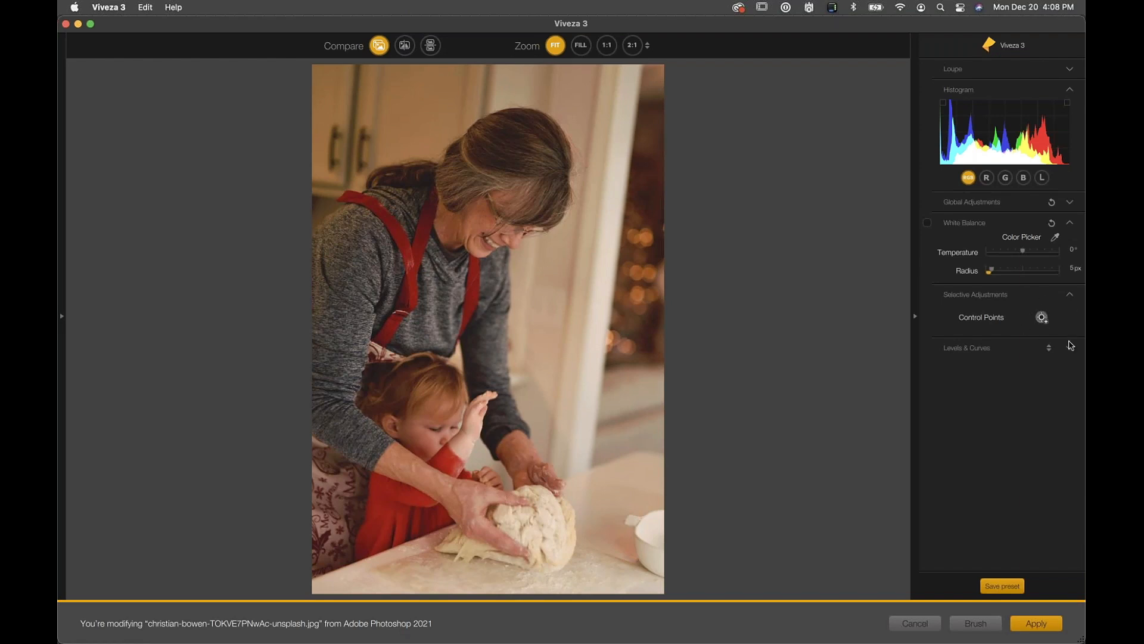
Step: Add a control point on the dark background beside the white door frame and enlarge its area of effect to reach the woman's head
click(1041, 318)
click(648, 203)
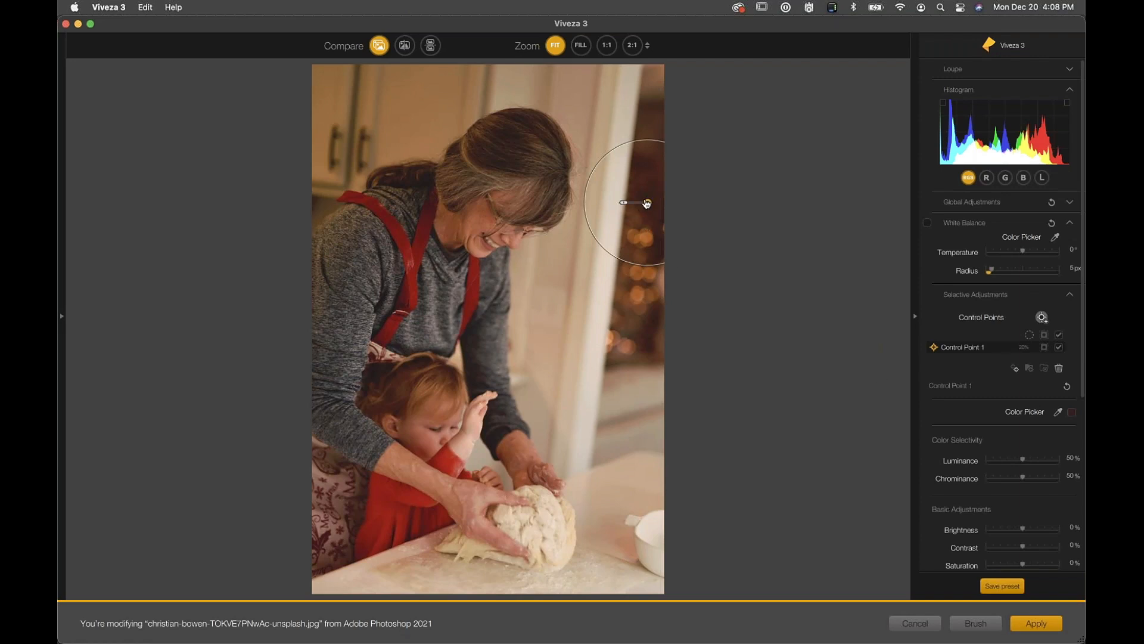
mouse_move(623, 203)
mouse_down()
mouse_move(597, 206)
mouse_move(623, 205)
mouse_move(607, 205)
mouse_up()
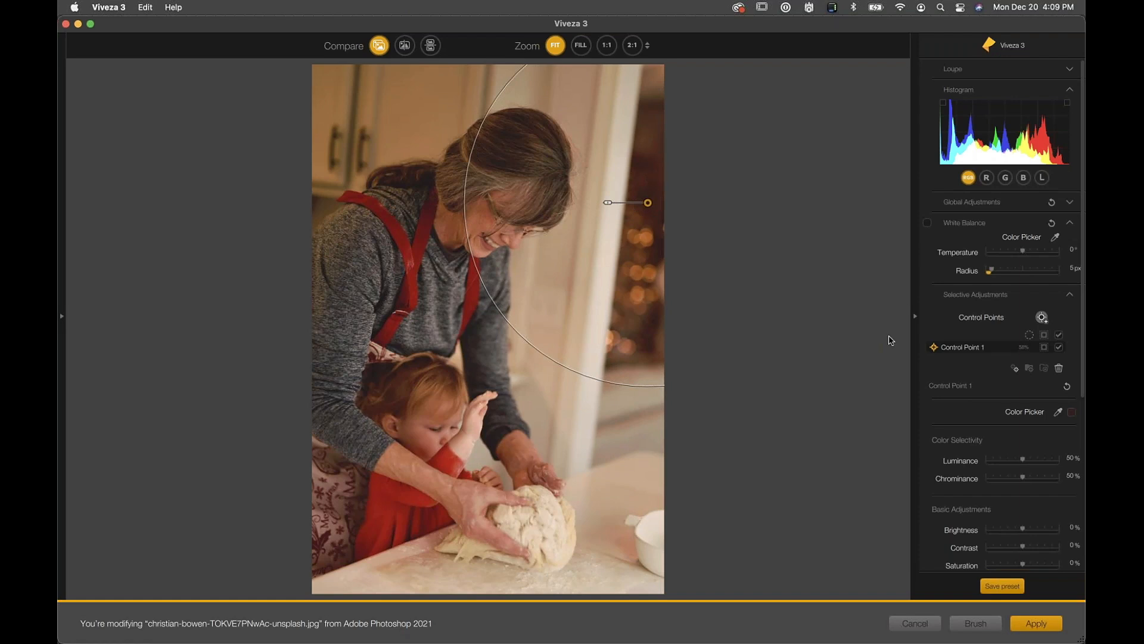
Step: Set the Warmth of the dark background's control point to -61%
scroll(1000, 498, down, 5)
scroll(1000, 495, up, 3)
scroll(1000, 493, down, 1)
scroll(1000, 493, down, 8)
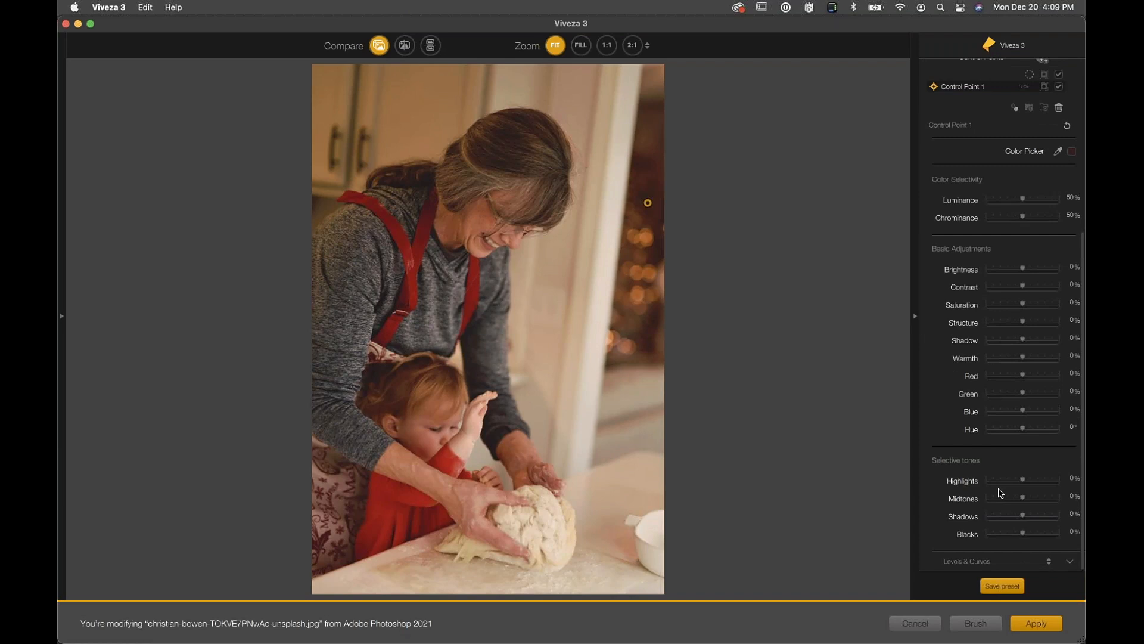
scroll(1009, 179, up, 3)
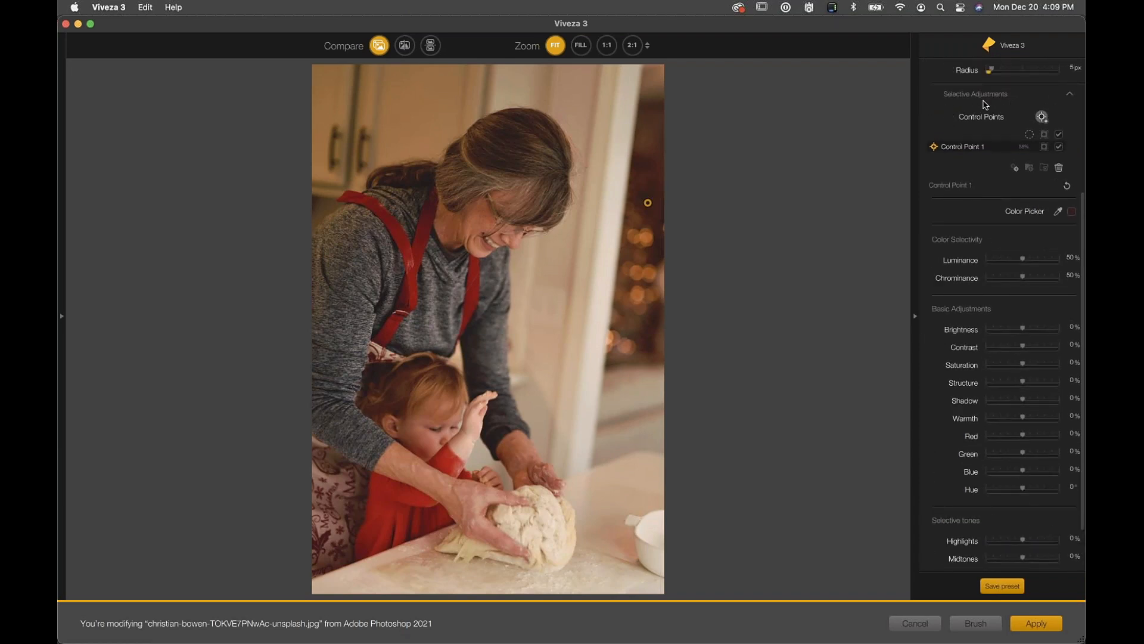
scroll(991, 351, down, 3)
mouse_move(674, 224)
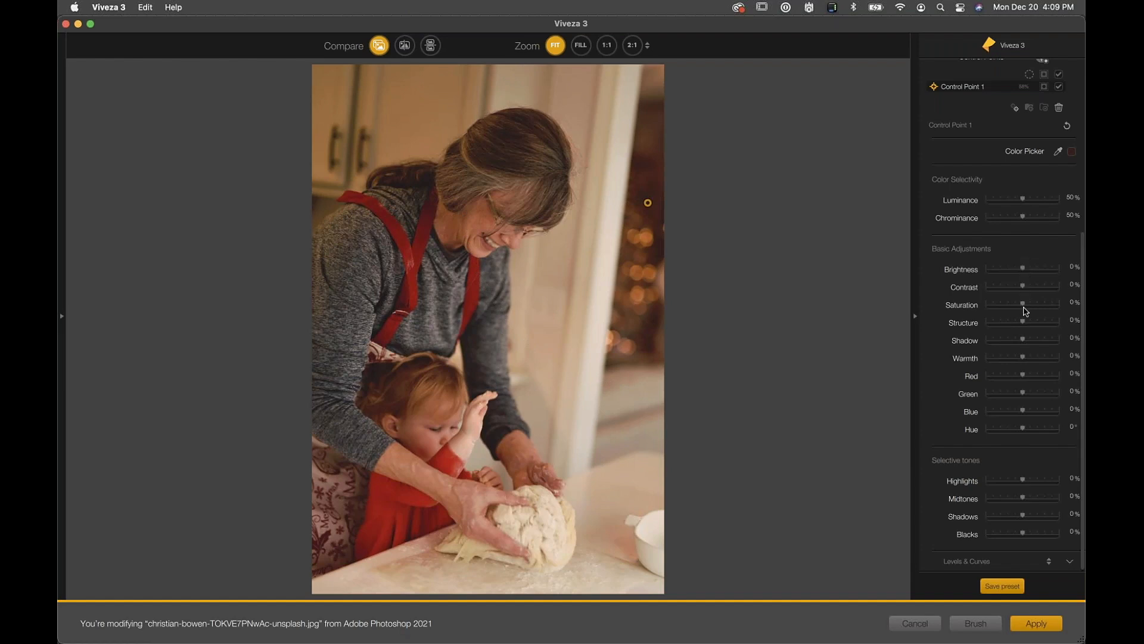
drag(1023, 358, 1003, 360)
drag(1003, 361, 928, 361)
drag(984, 359, 1001, 357)
mouse_move(999, 359)
mouse_down()
mouse_move(980, 360)
mouse_move(1005, 362)
mouse_up()
mouse_move(1005, 358)
mouse_down()
mouse_move(990, 360)
mouse_move(1009, 360)
mouse_up()
Step: Set the Blue adjustment of the dark background's control point to 23%
drag(1024, 411, 1024, 414)
drag(1024, 413, 1032, 413)
mouse_move(649, 204)
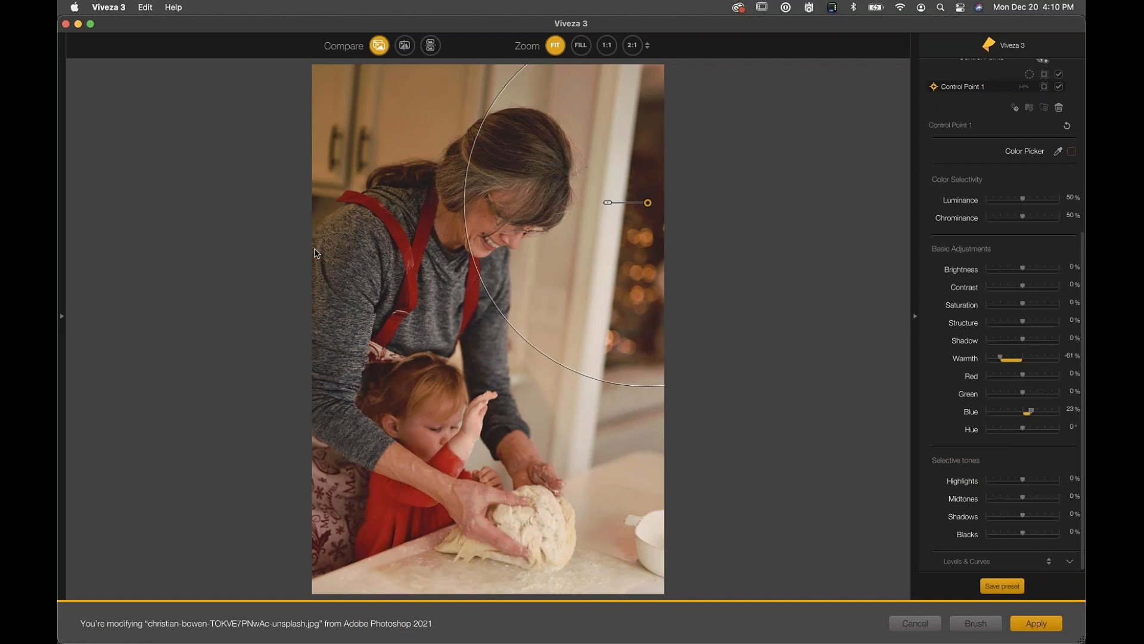
Step: Compare the photo before and after the background color correction several times
click(379, 46)
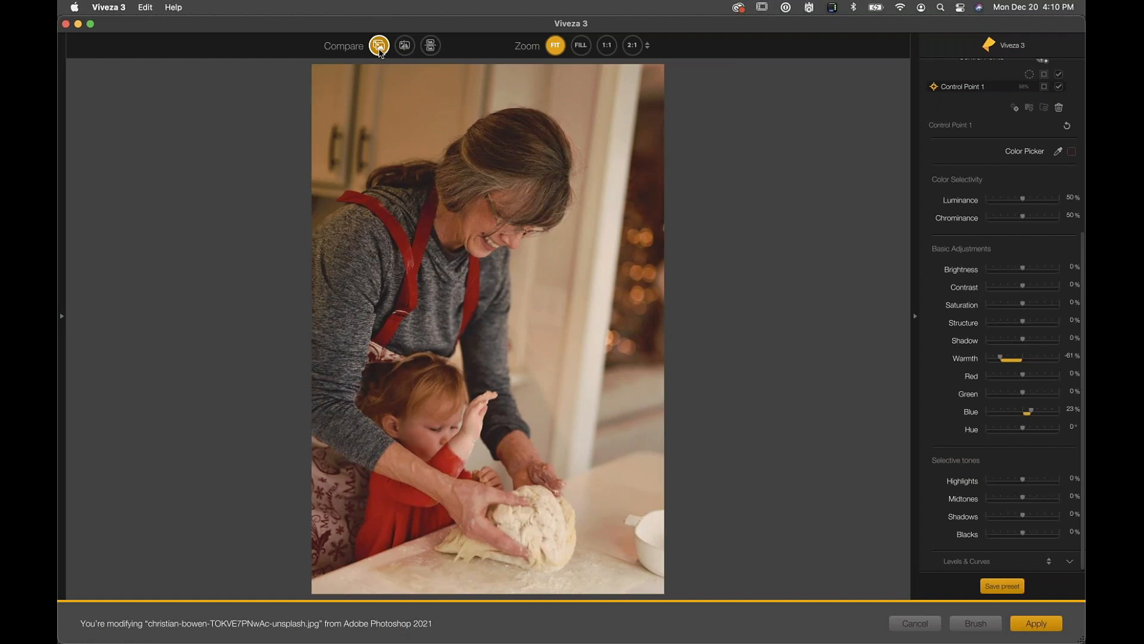
click(379, 50)
click(380, 50)
click(379, 50)
click(379, 50)
click(379, 51)
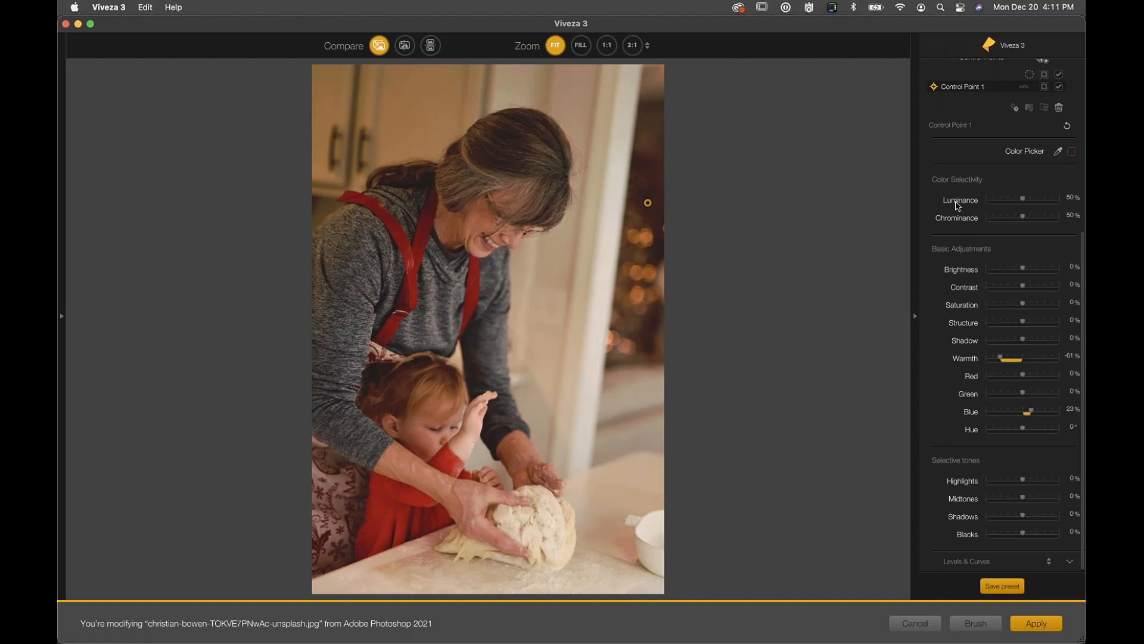
Step: Add a second control point on the cupboard door behind the woman, enlarge its area of effect, and shift it slightly higher
scroll(957, 249, up, 5)
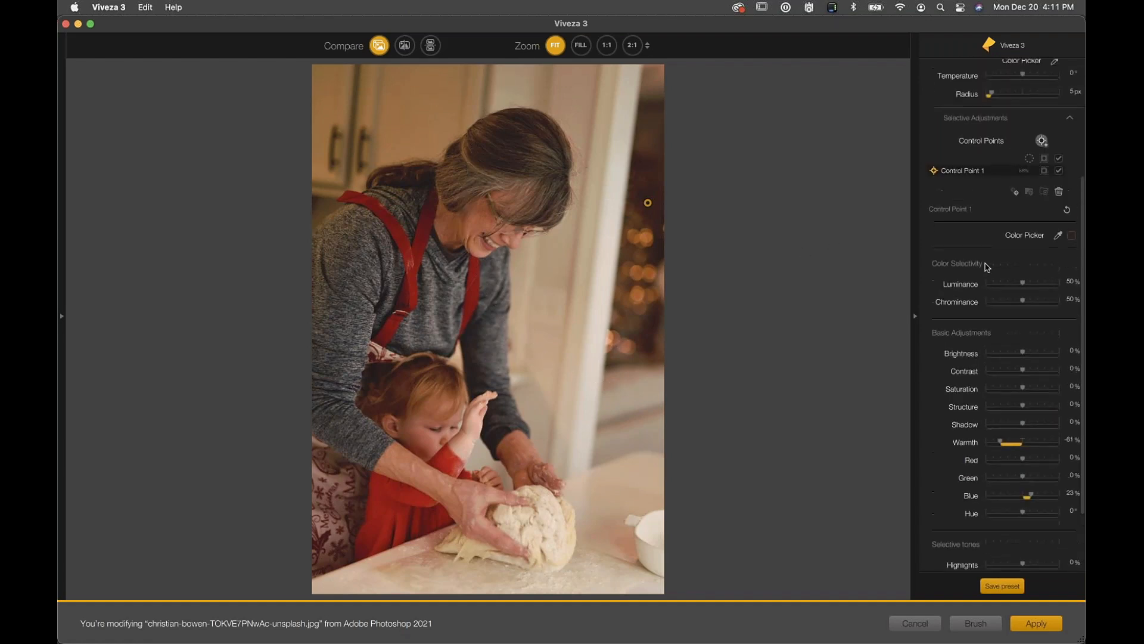
click(1041, 181)
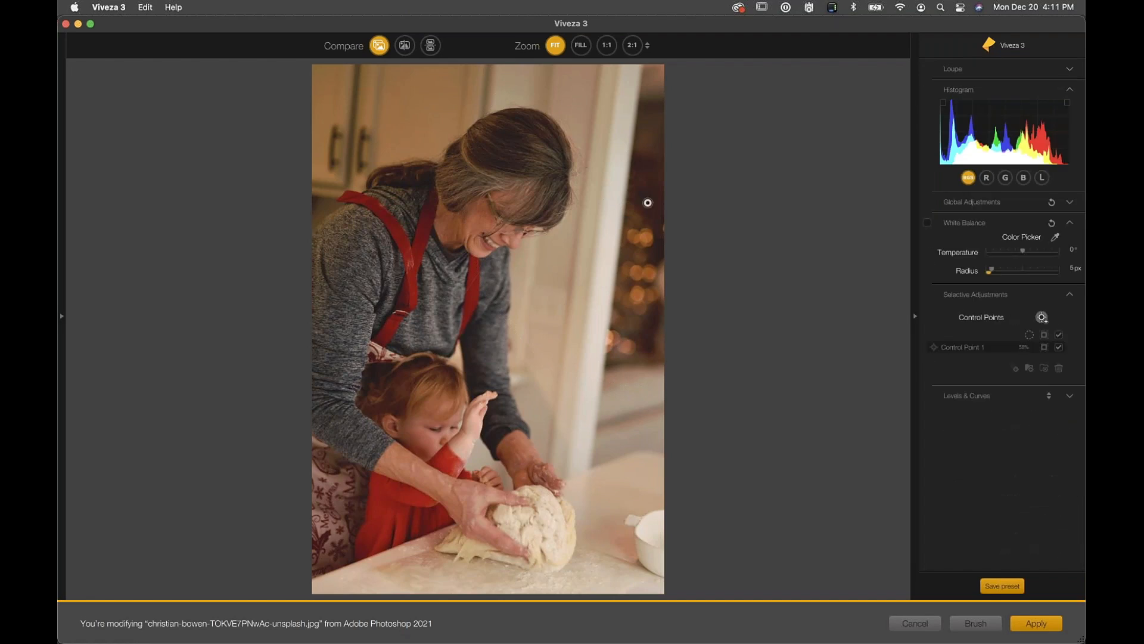
click(386, 114)
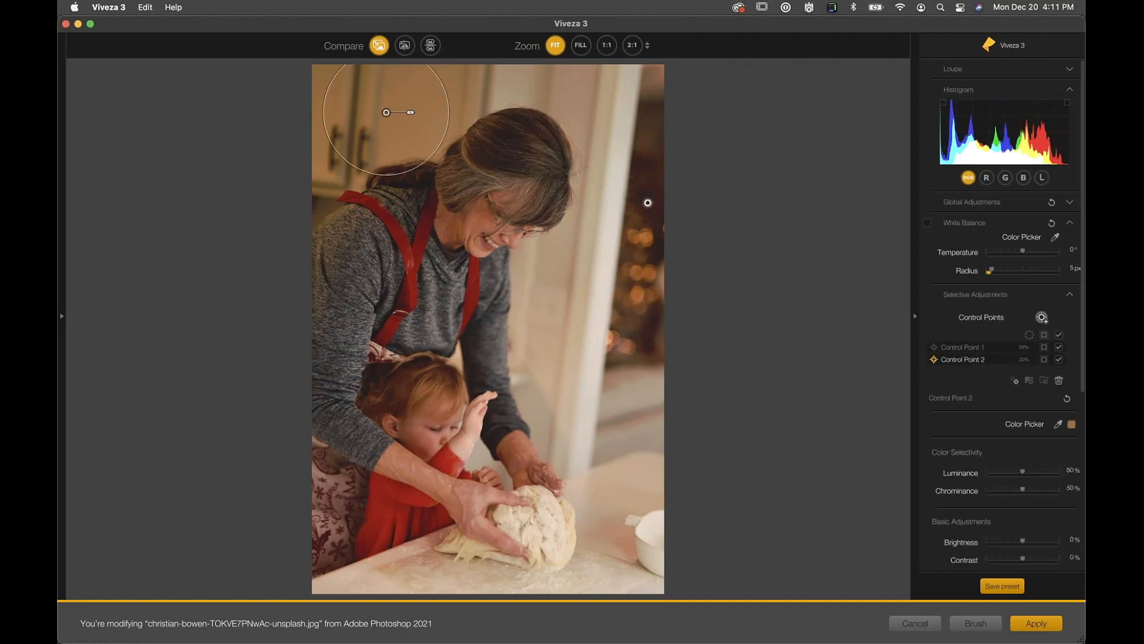
drag(411, 115, 420, 112)
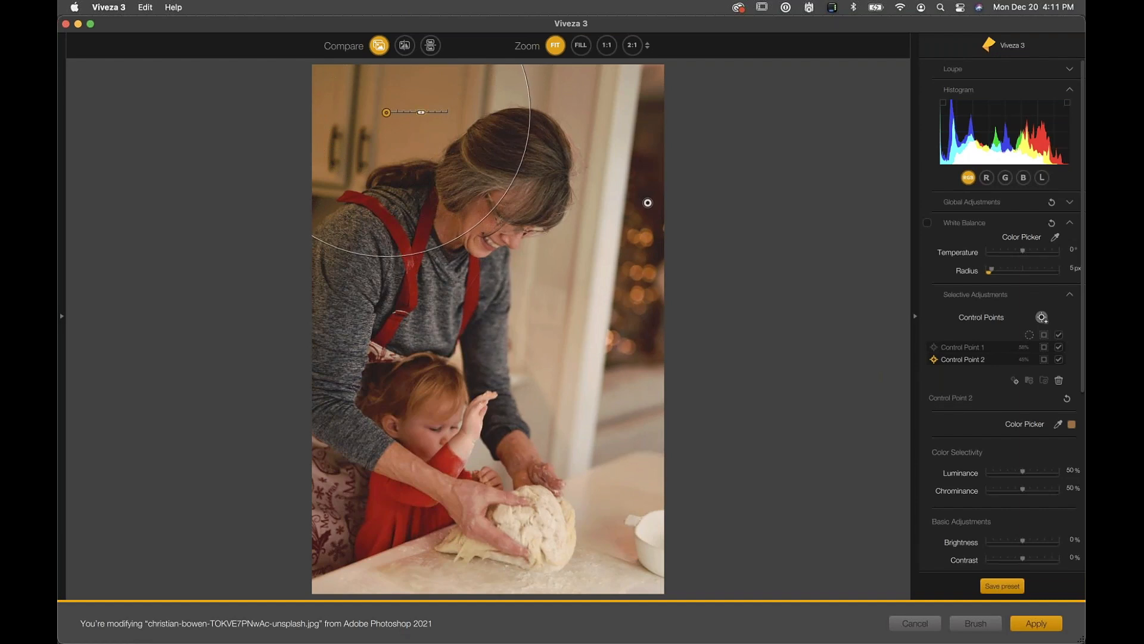
drag(386, 113, 390, 102)
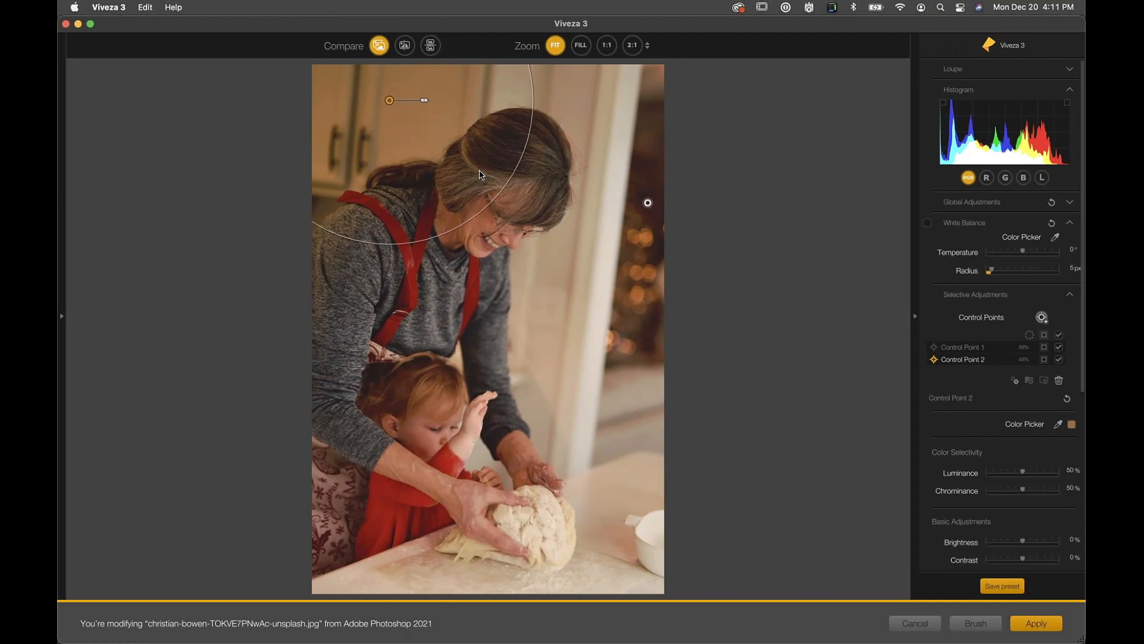
Step: Try the cupboard control point's Warmth at 100% and at -100%
scroll(1025, 488, down, 5)
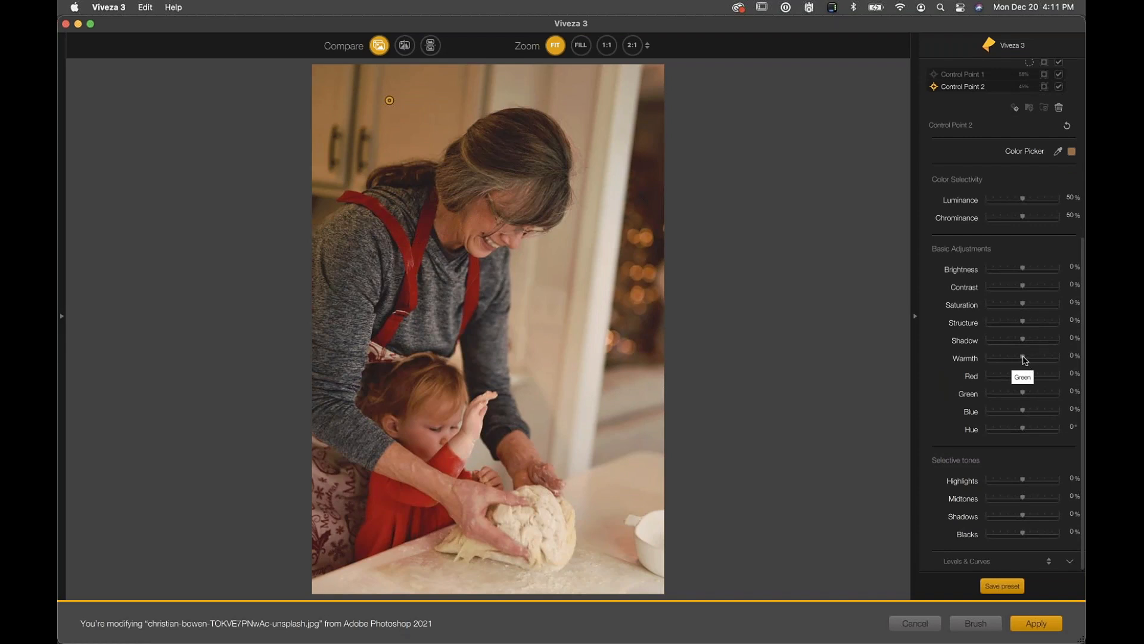
drag(1023, 357, 1007, 358)
drag(1005, 359, 1085, 362)
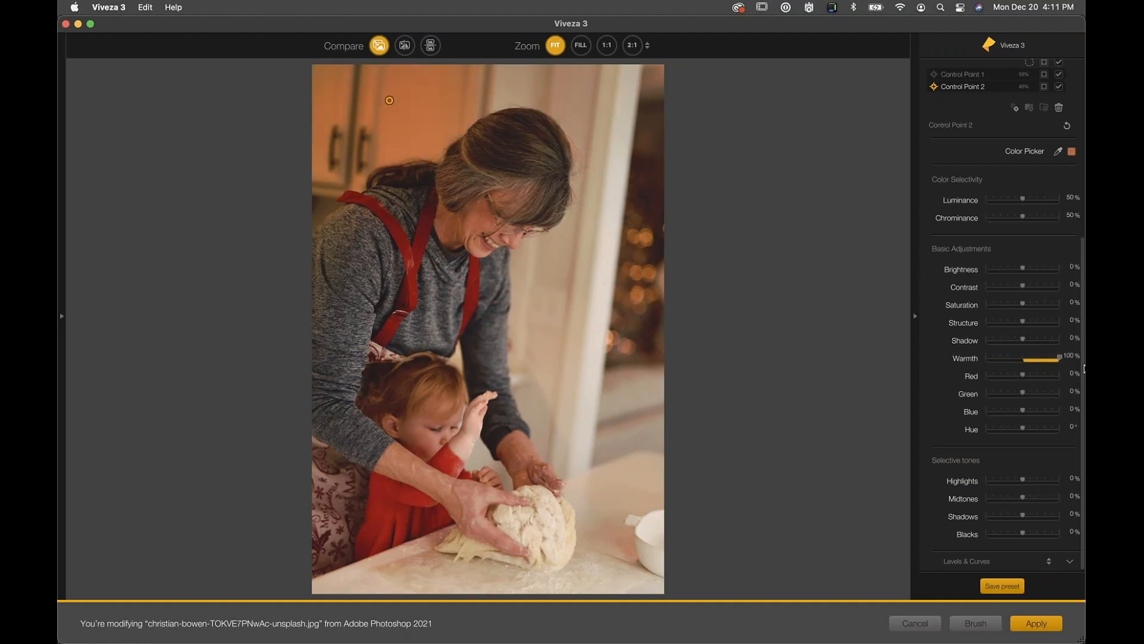
drag(1060, 359, 968, 364)
mouse_move(456, 122)
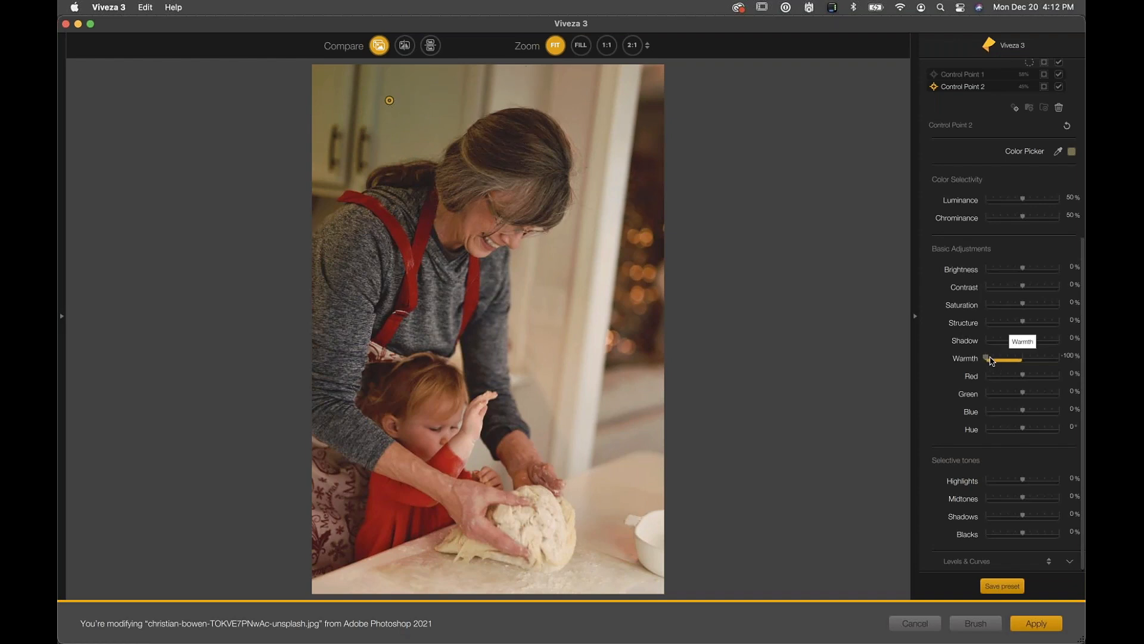
mouse_move(988, 360)
mouse_down()
mouse_move(1005, 361)
mouse_move(978, 359)
mouse_up()
Step: Set the cupboard control point's Warmth to -54%, Green to -10% and Blue to 10%
drag(988, 360, 1005, 362)
drag(1024, 394, 1020, 396)
drag(1000, 358, 1021, 394)
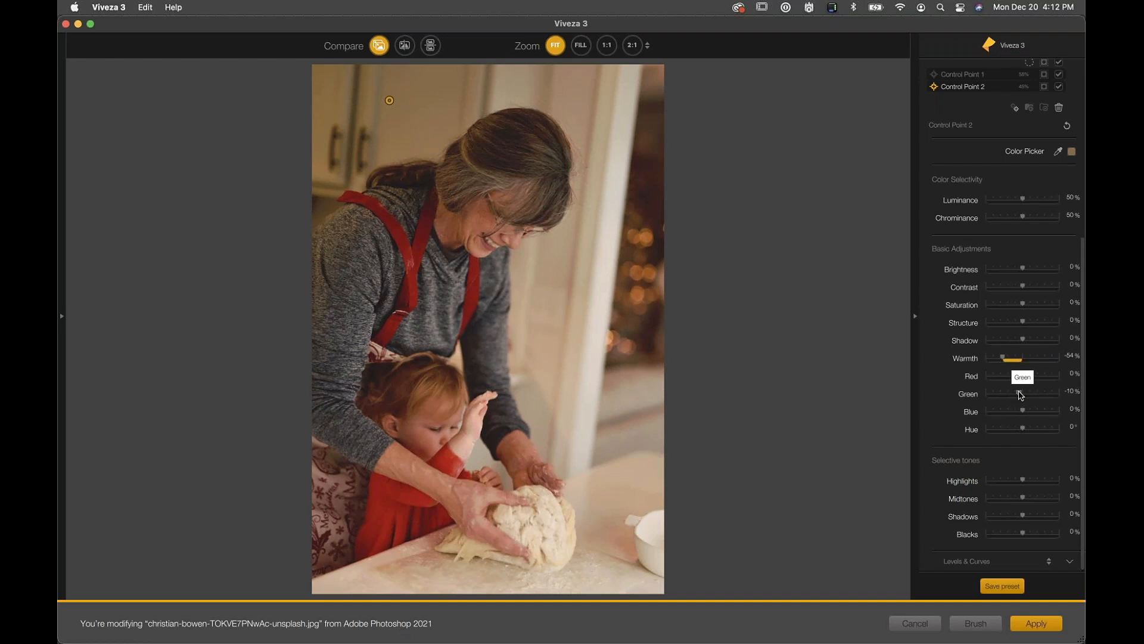
drag(1023, 412, 1027, 412)
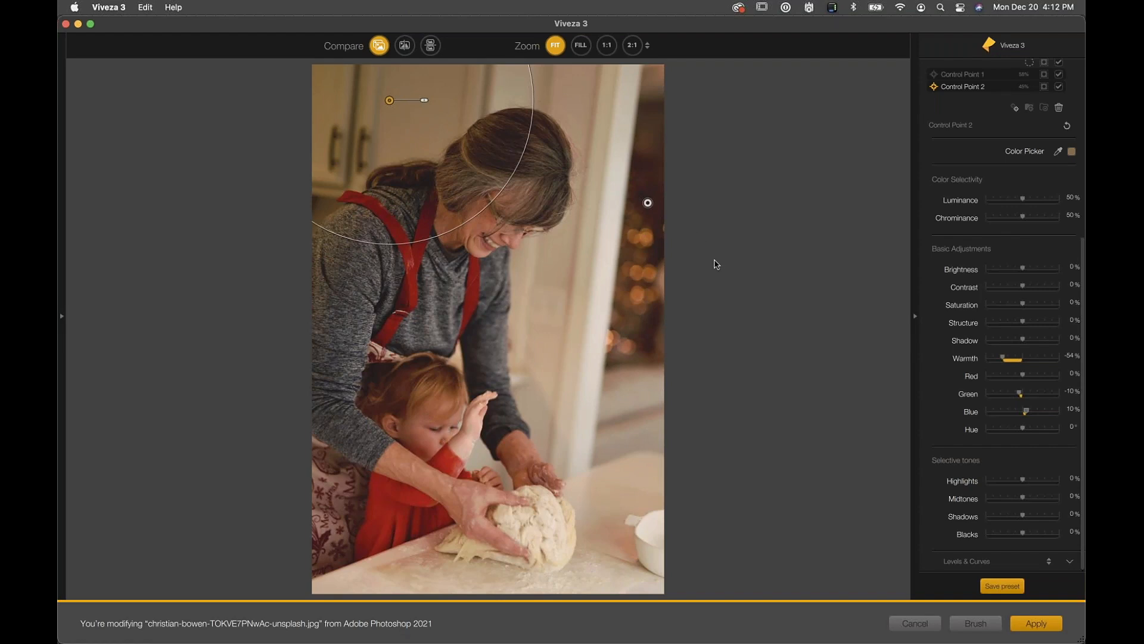
Step: Deselect the cupboard control point and add a third control point on the woman's face
click(600, 277)
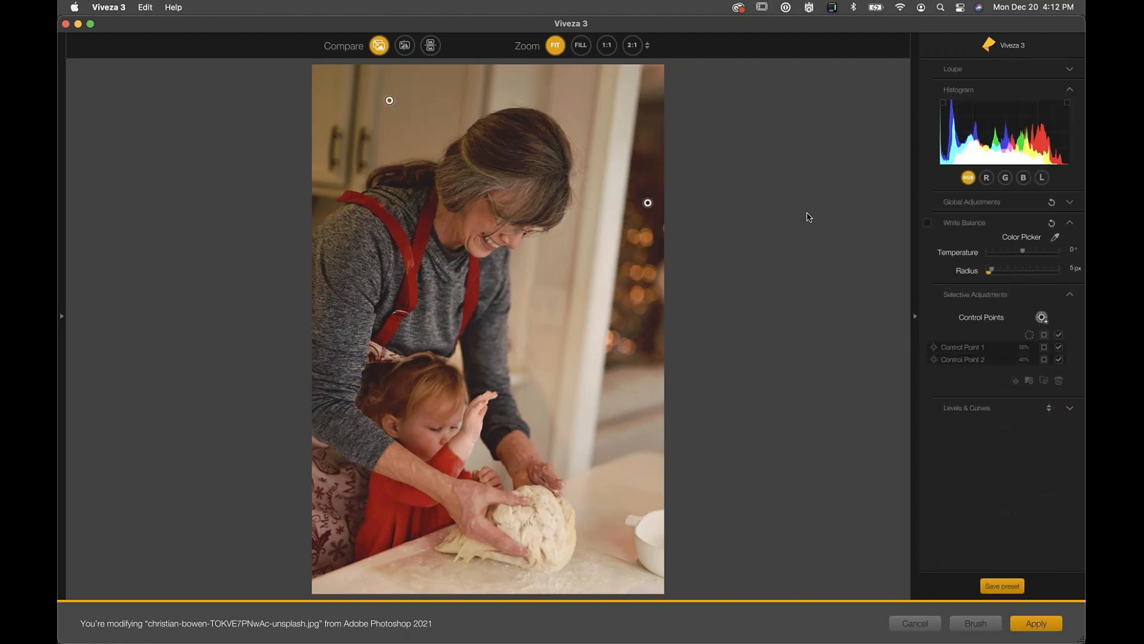
click(1041, 317)
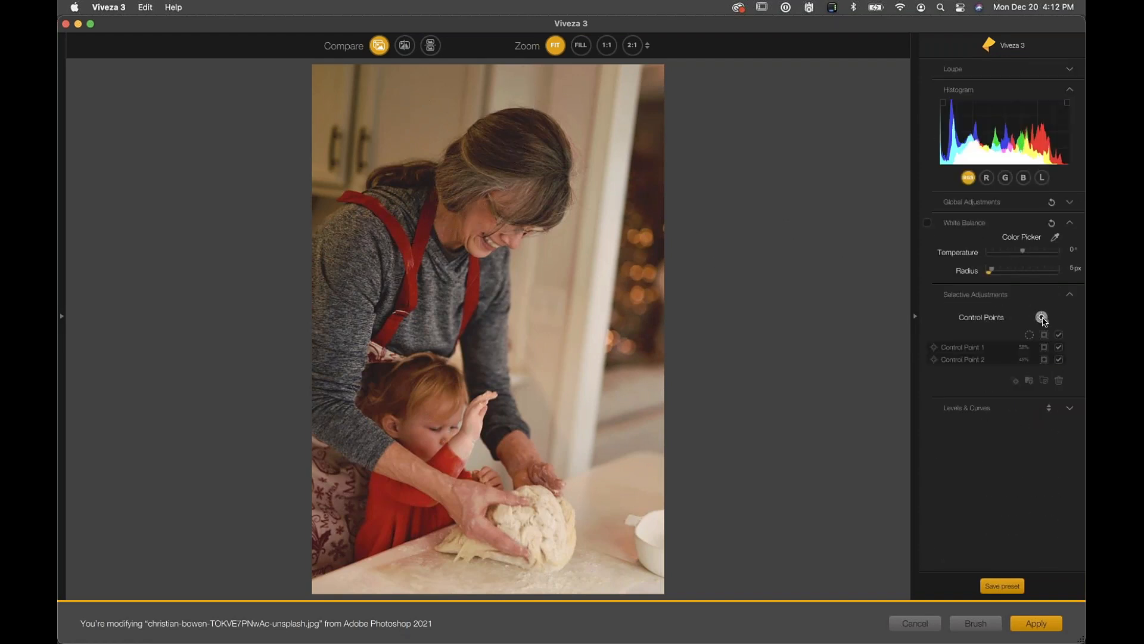
click(512, 237)
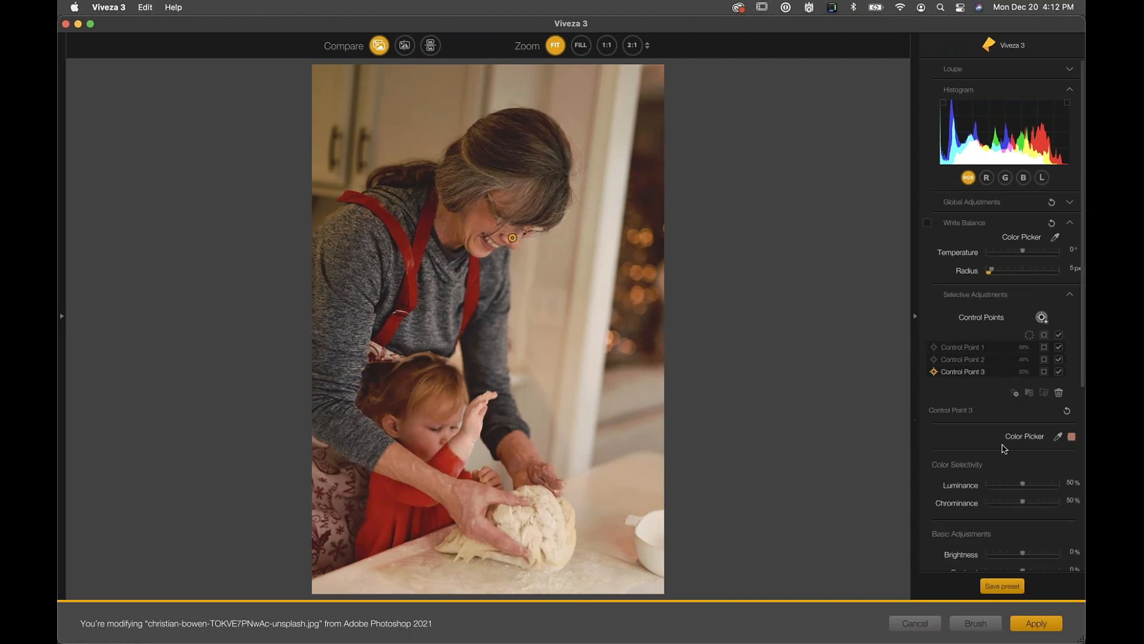
Step: Set the woman's face control point to Brightness 28%, Contrast -10% and Saturation -11%, and shift it slightly on her face
scroll(1005, 448, down, 4)
scroll(1005, 448, down, 3)
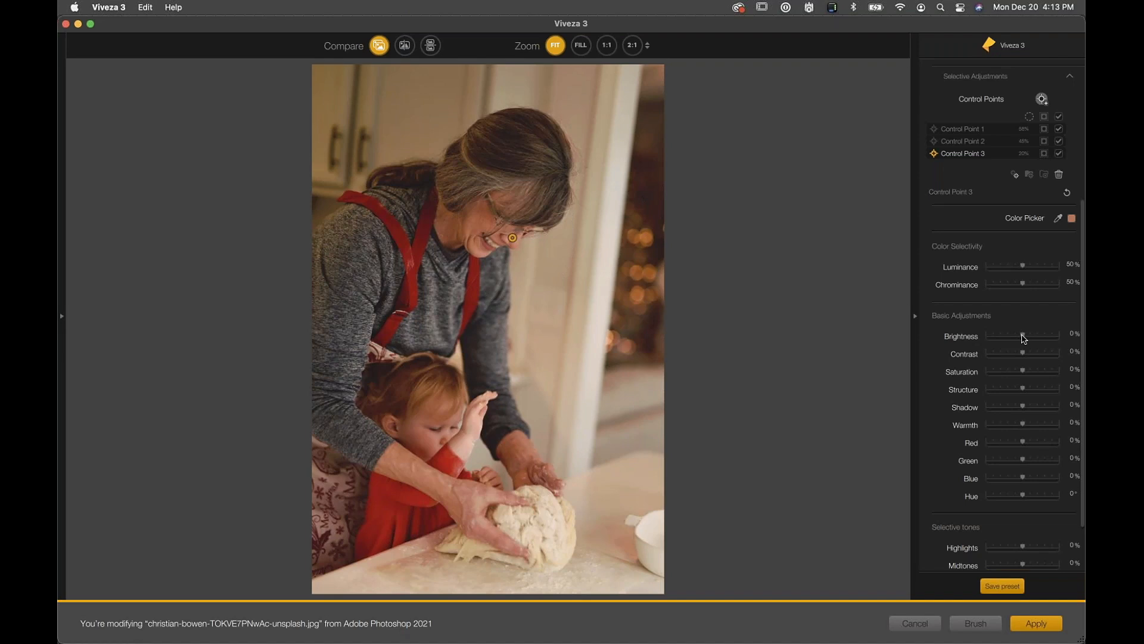
mouse_move(1024, 338)
mouse_down()
mouse_move(1017, 373)
mouse_move(1033, 337)
mouse_up()
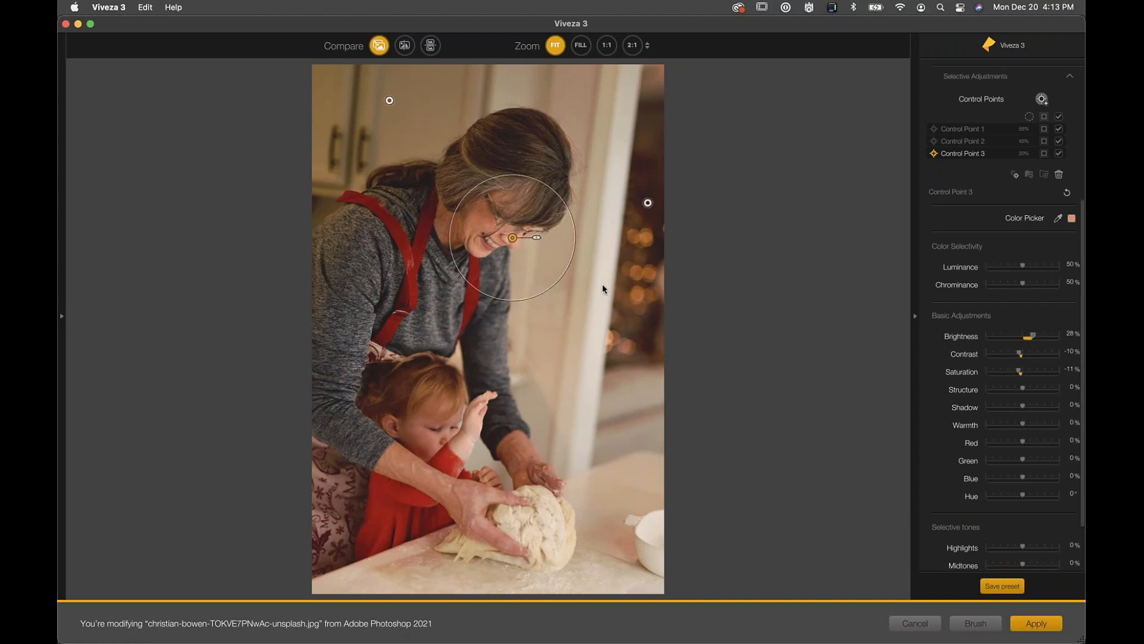
drag(513, 238, 517, 242)
Step: Add a fourth control point near the woman's ear, set its Brightness to -18% and lower its Contrast slightly
click(1043, 99)
click(456, 218)
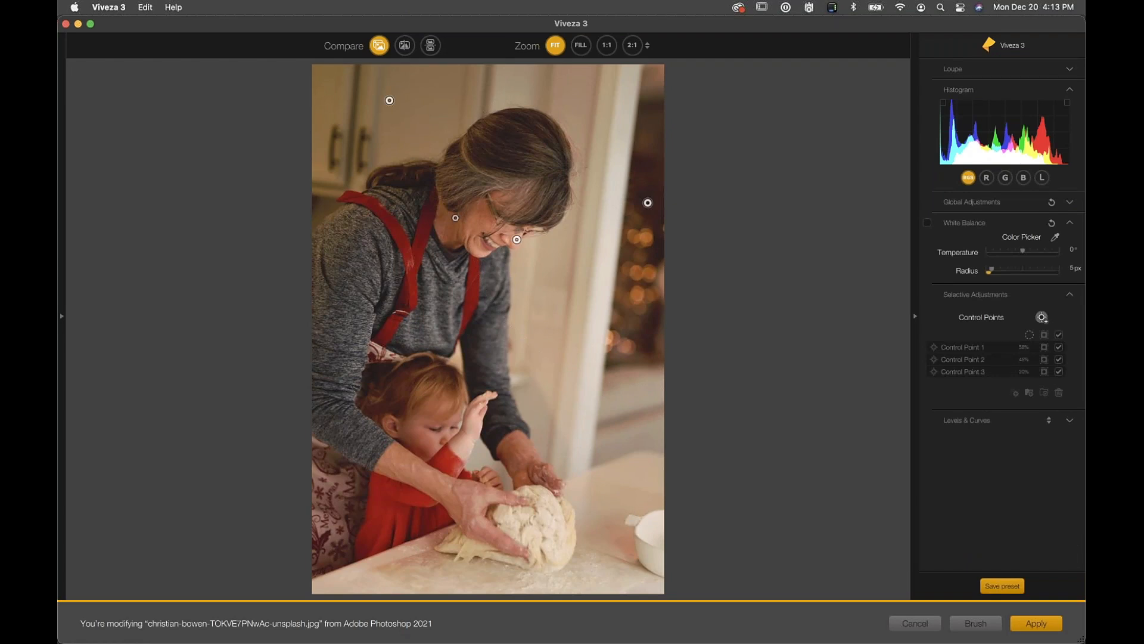
scroll(1025, 381, down, 5)
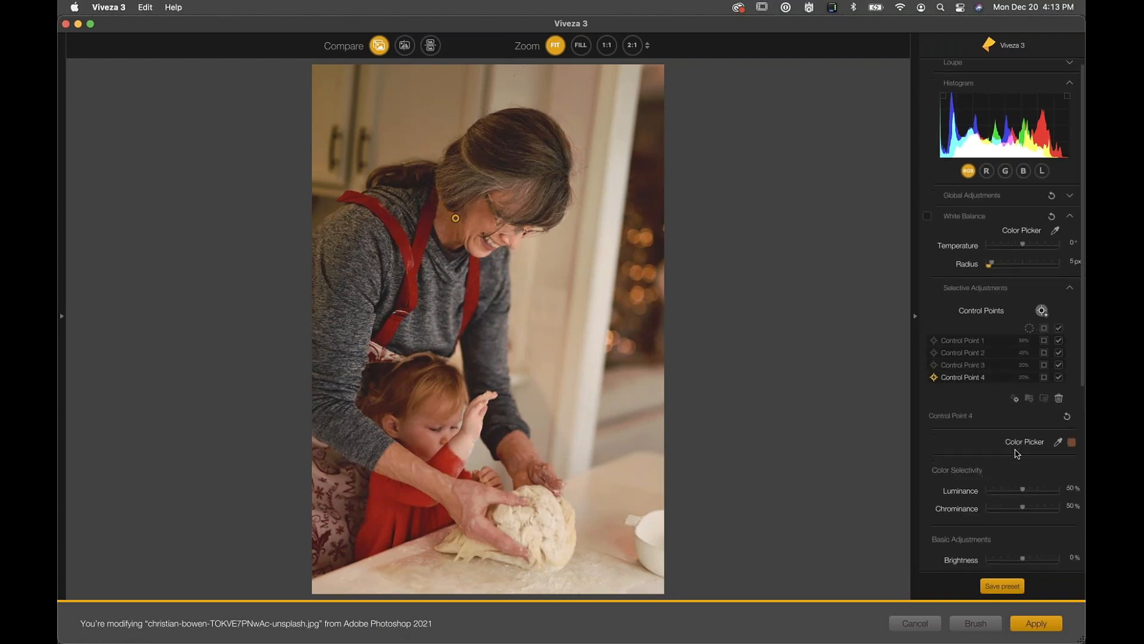
drag(1022, 351, 1017, 353)
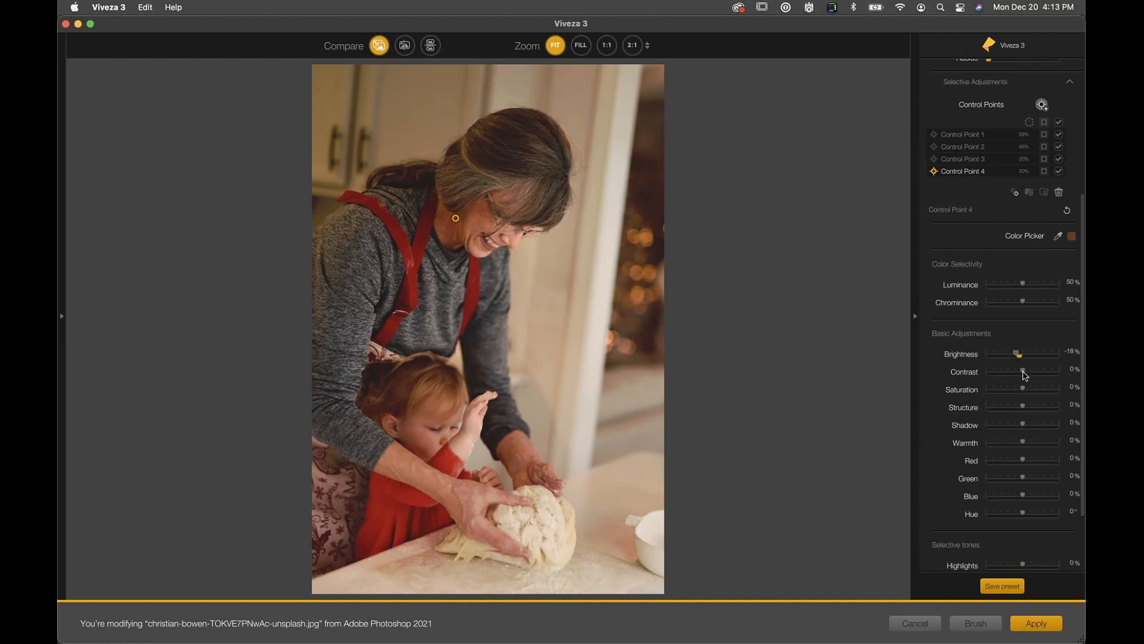
drag(1021, 374, 1017, 375)
Step: Add a fifth control point on the child's face with Brightness 15% and Contrast 18%
click(1042, 105)
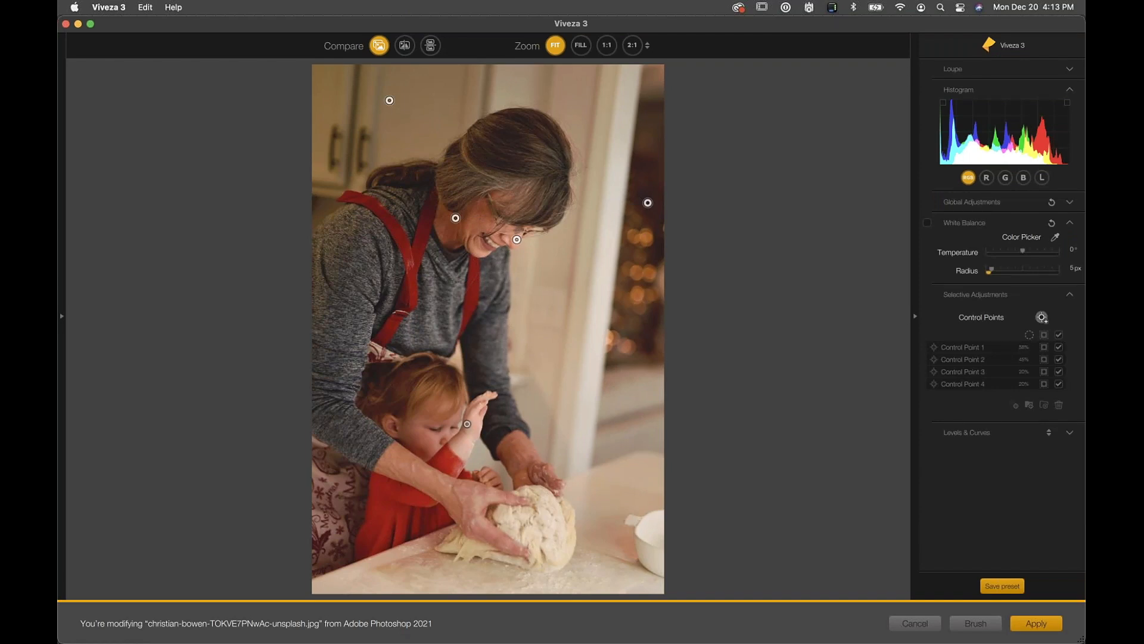
click(443, 428)
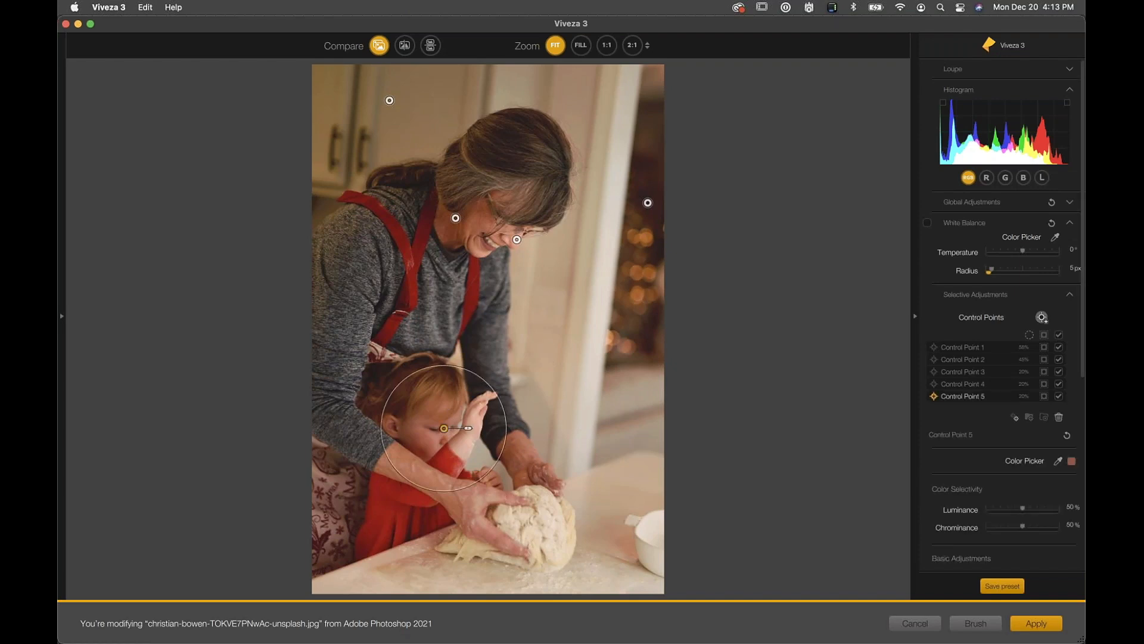
scroll(977, 370, down, 8)
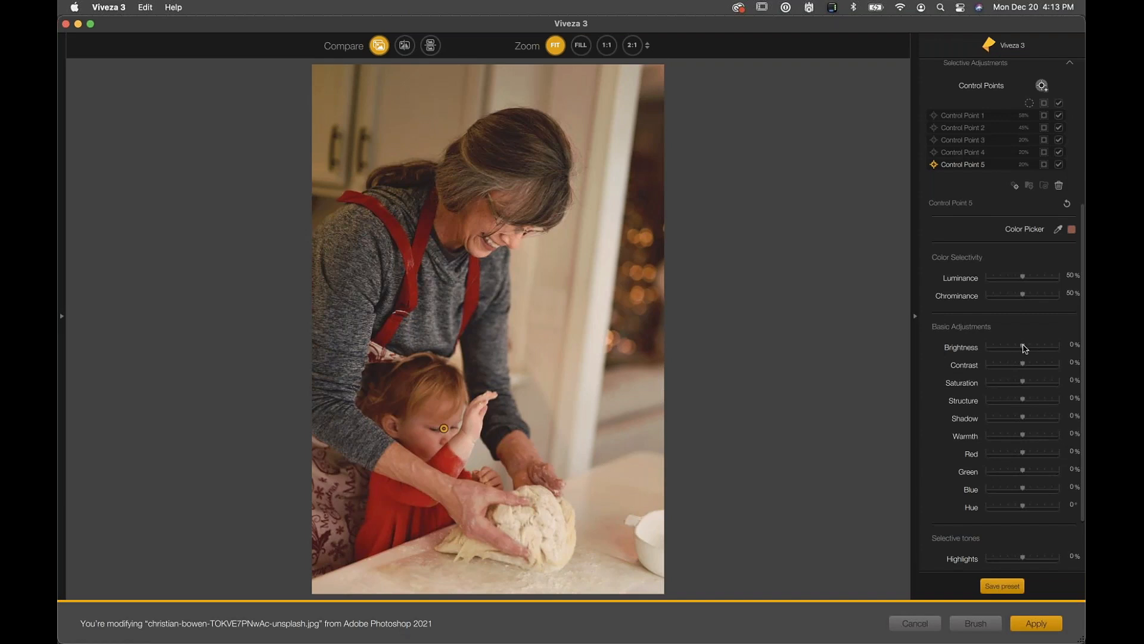
drag(1023, 348, 1029, 349)
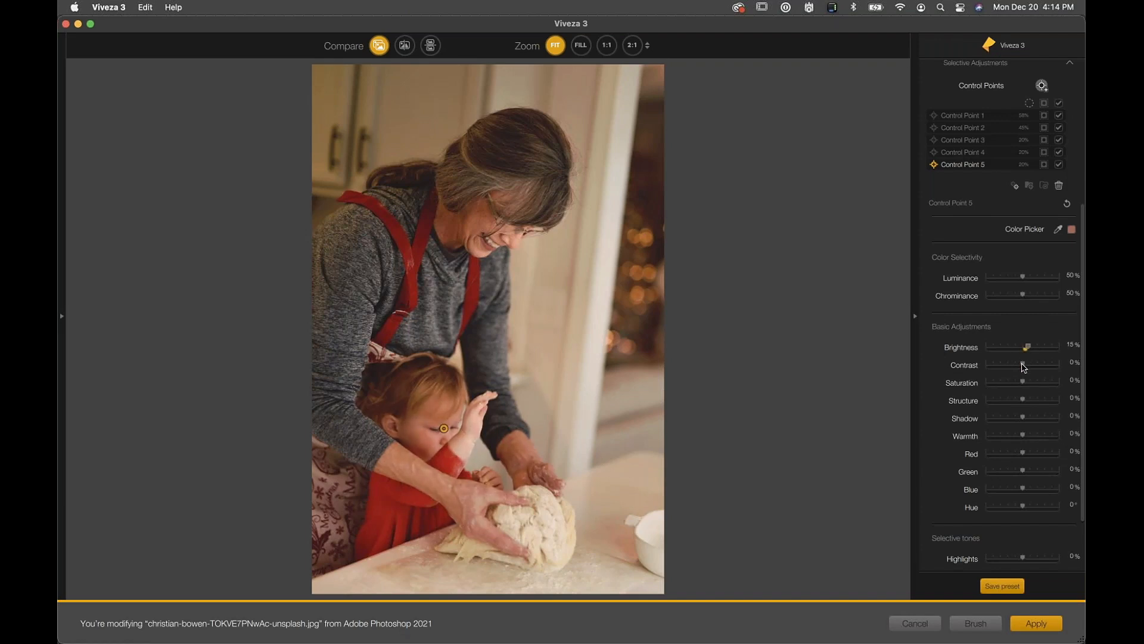
drag(1023, 366, 1030, 367)
Step: Add a sixth control point on the dough with Contrast 29% and Brightness -23%
scroll(1043, 179, up, 2)
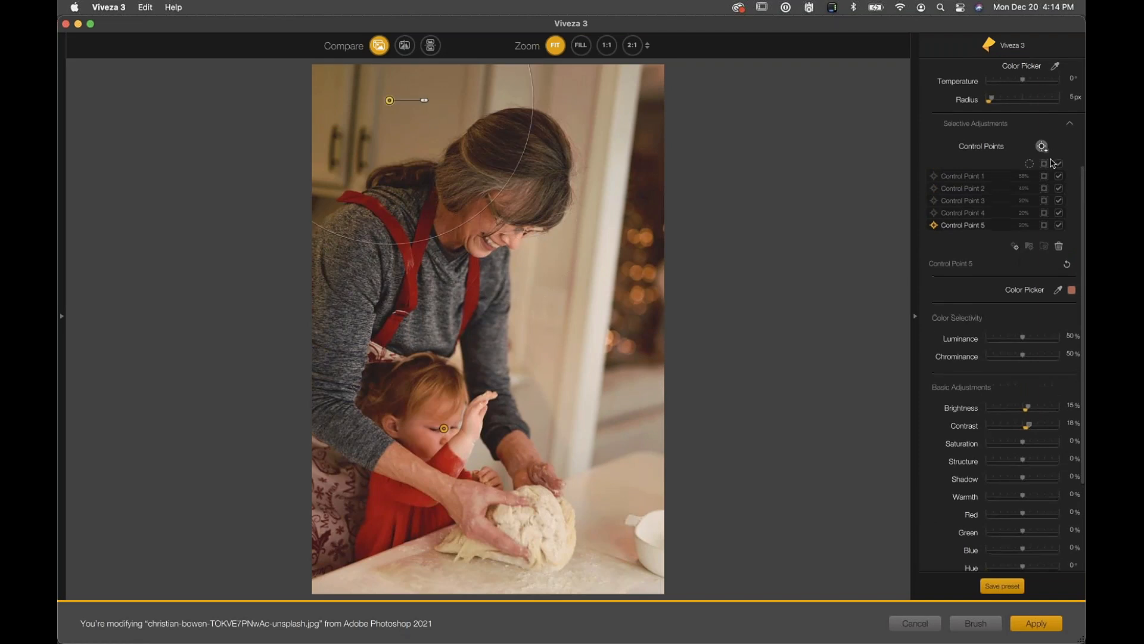
click(1041, 146)
click(540, 519)
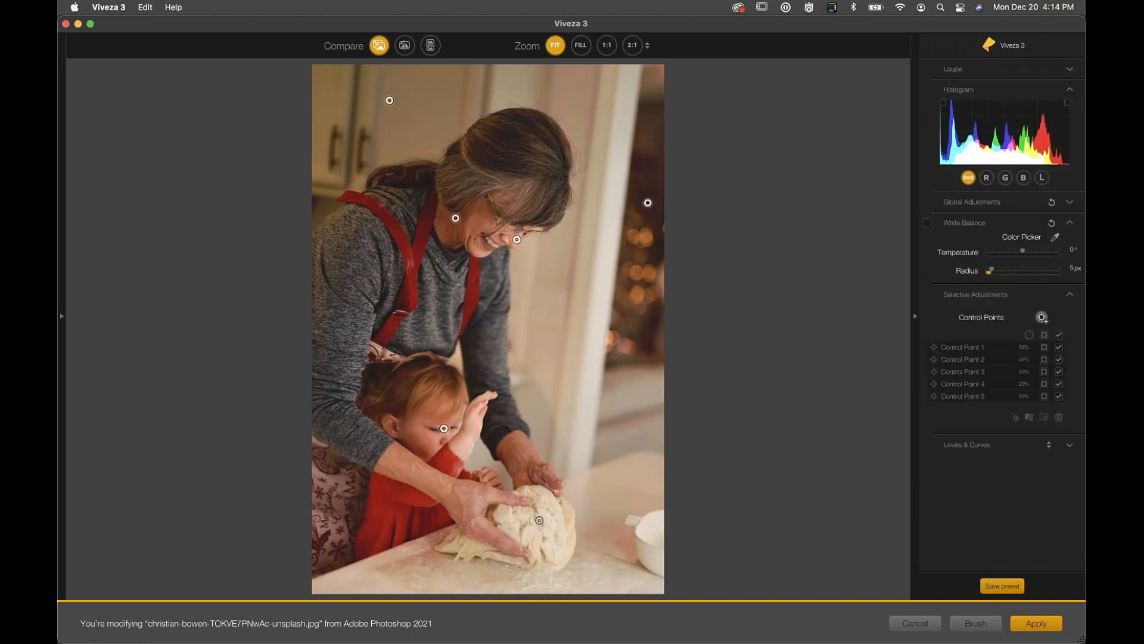
scroll(1016, 473, down, 5)
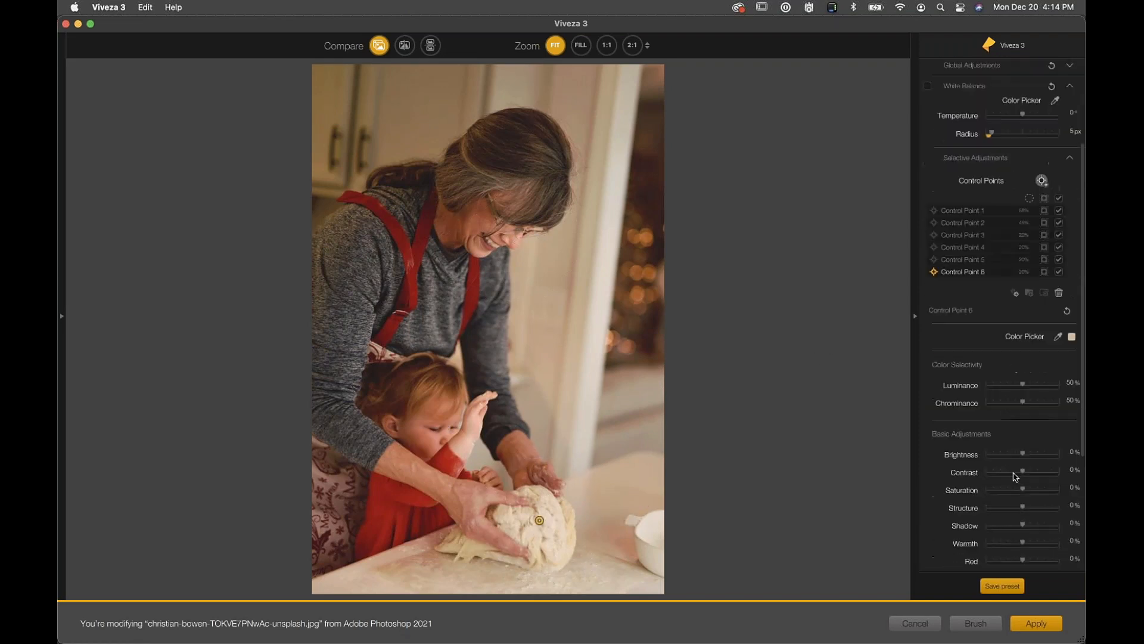
scroll(1016, 475, down, 1)
drag(1022, 334, 1033, 336)
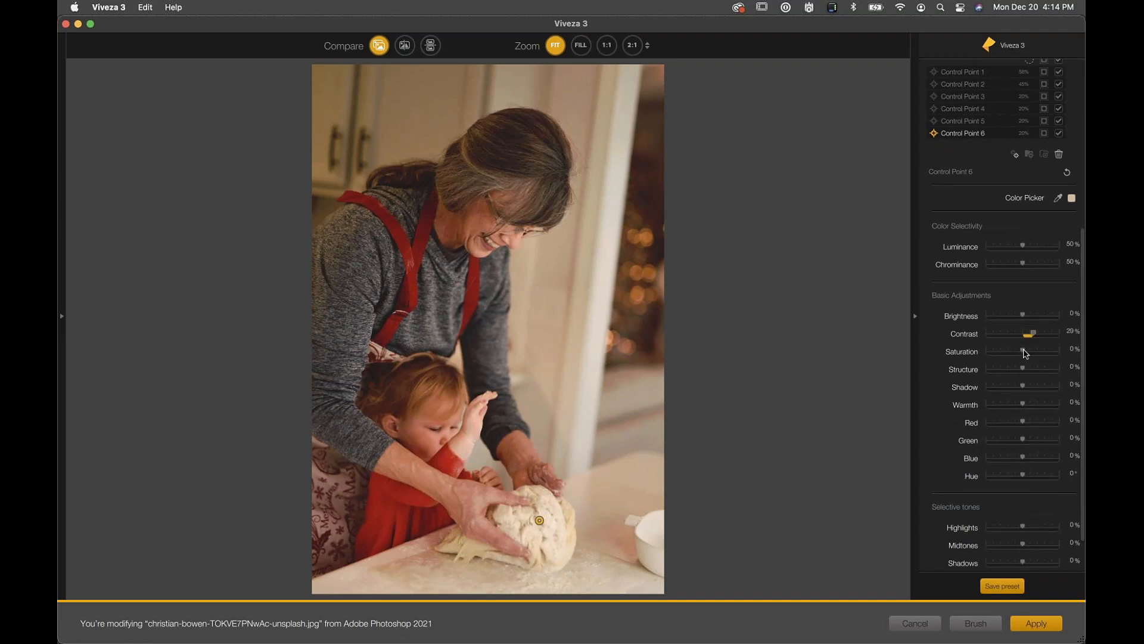
click(1022, 318)
drag(1022, 318, 1017, 322)
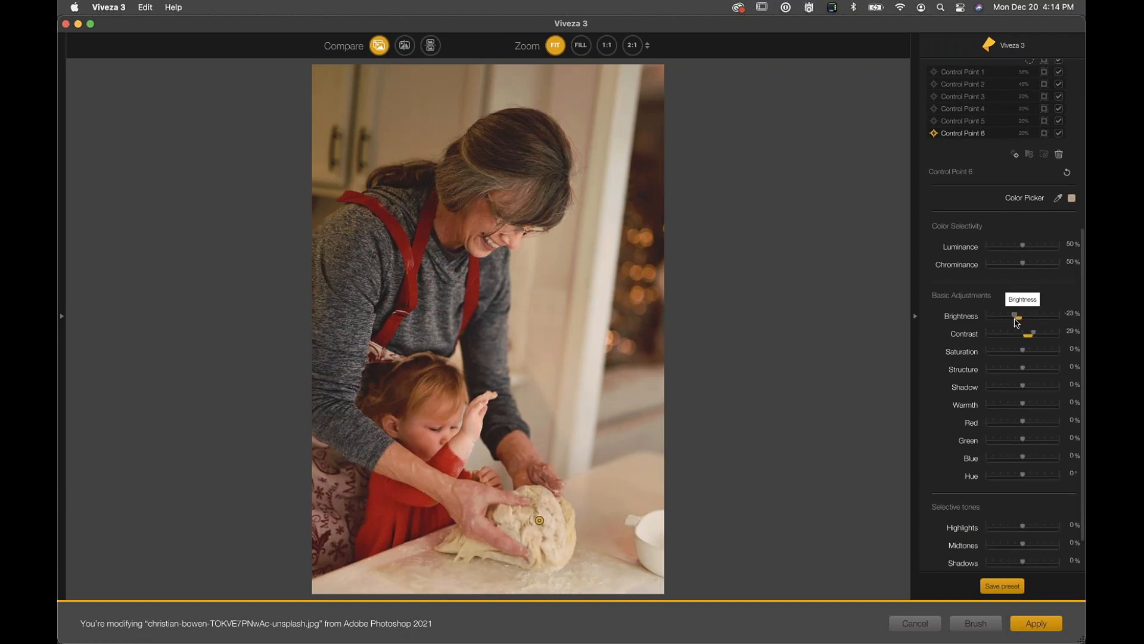
Step: Add a seventh control point on the patterned apron beside the child's red dress and set its Brightness to -27%
scroll(967, 245, up, 5)
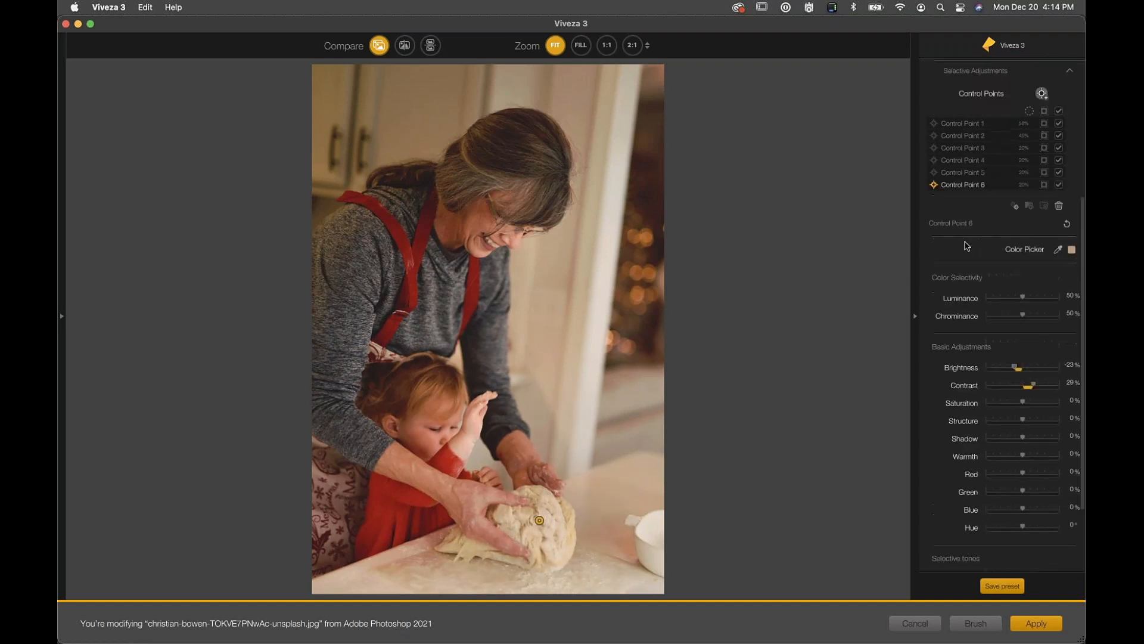
click(1042, 256)
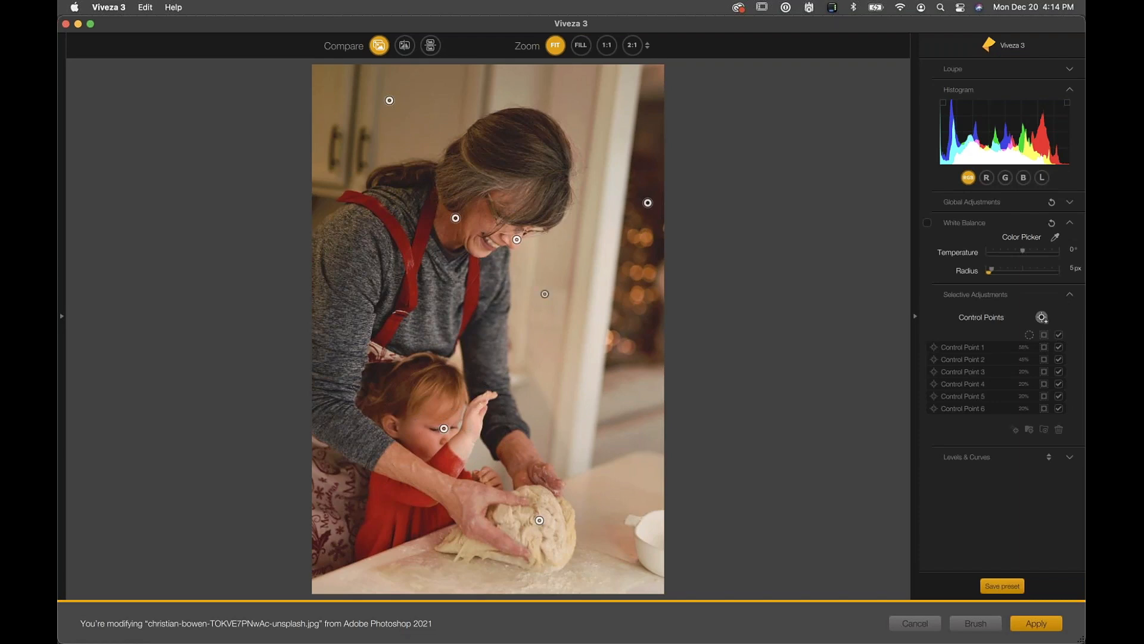
click(358, 516)
scroll(1020, 469, down, 5)
scroll(1020, 469, down, 4)
drag(1022, 295, 1016, 299)
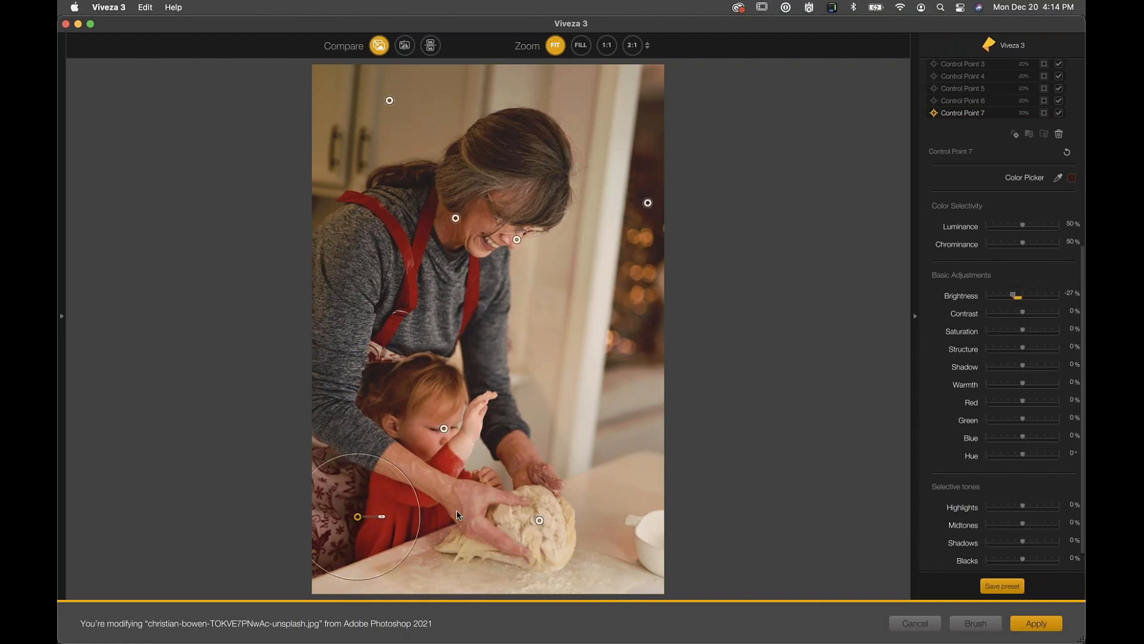
Step: Duplicate the apron control point onto the woman's shoulder, the area behind the child's head and her sweater sleeve, and deselect it
drag(357, 516, 481, 346)
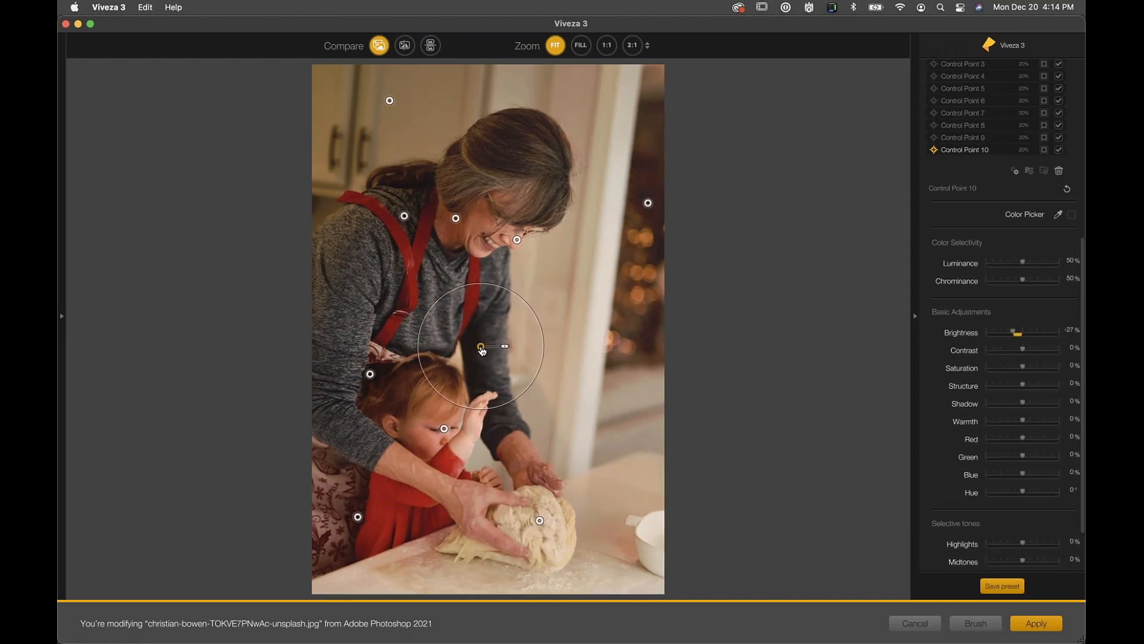
key(Escape)
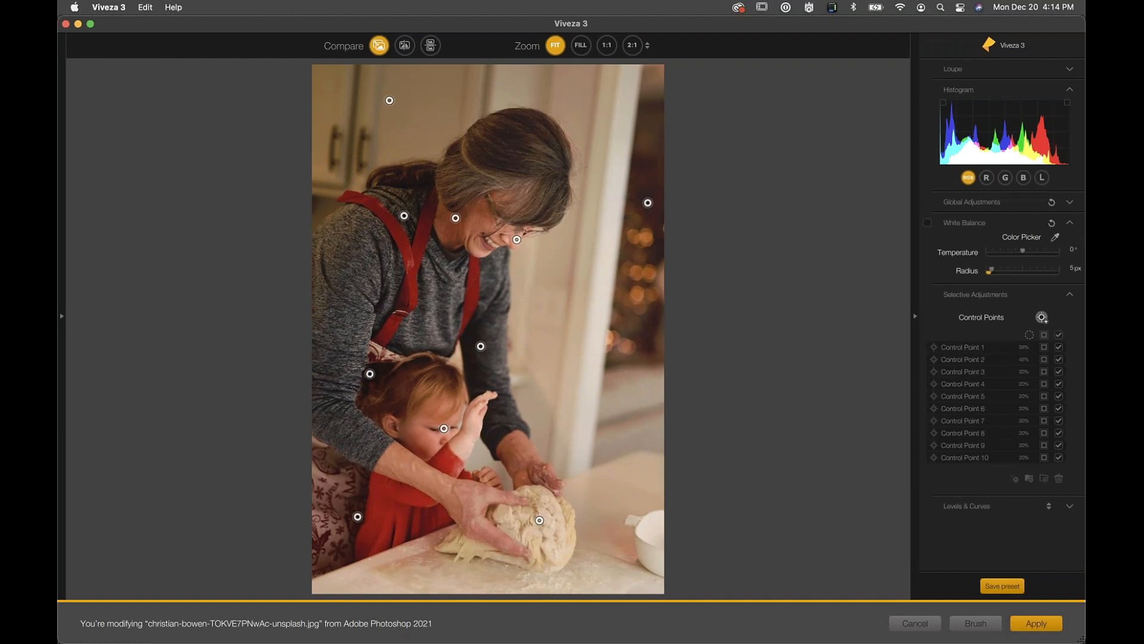
click(1042, 317)
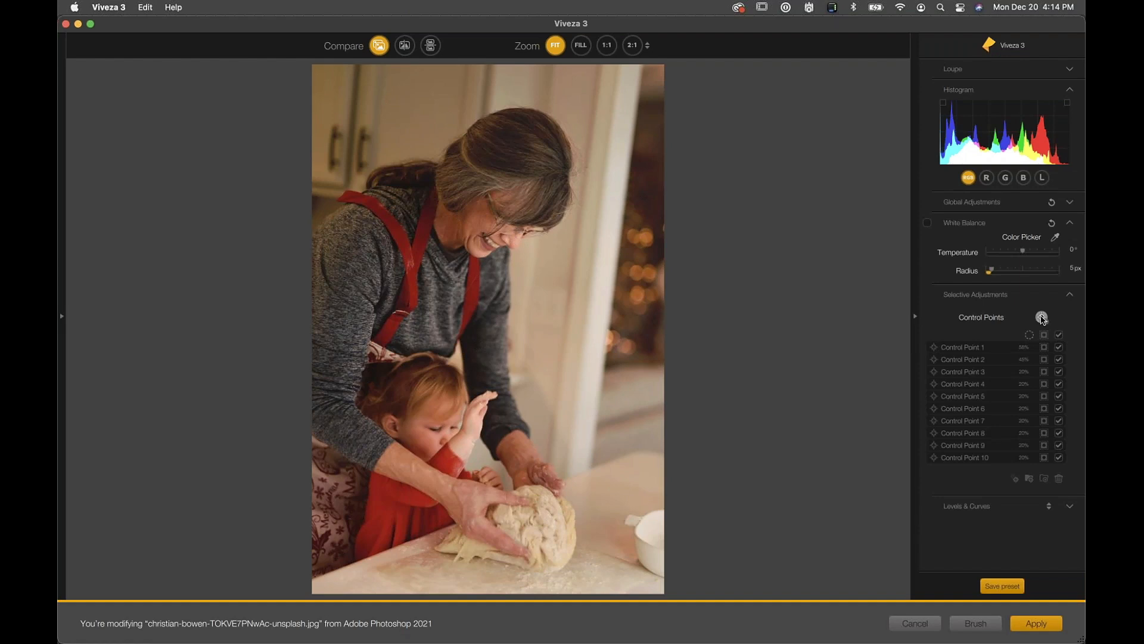
click(1041, 317)
Step: Compare the edited photo with the original, including side by side with the adjustment controls hidden, and return to the single-image view
mouse_move(505, 195)
click(380, 48)
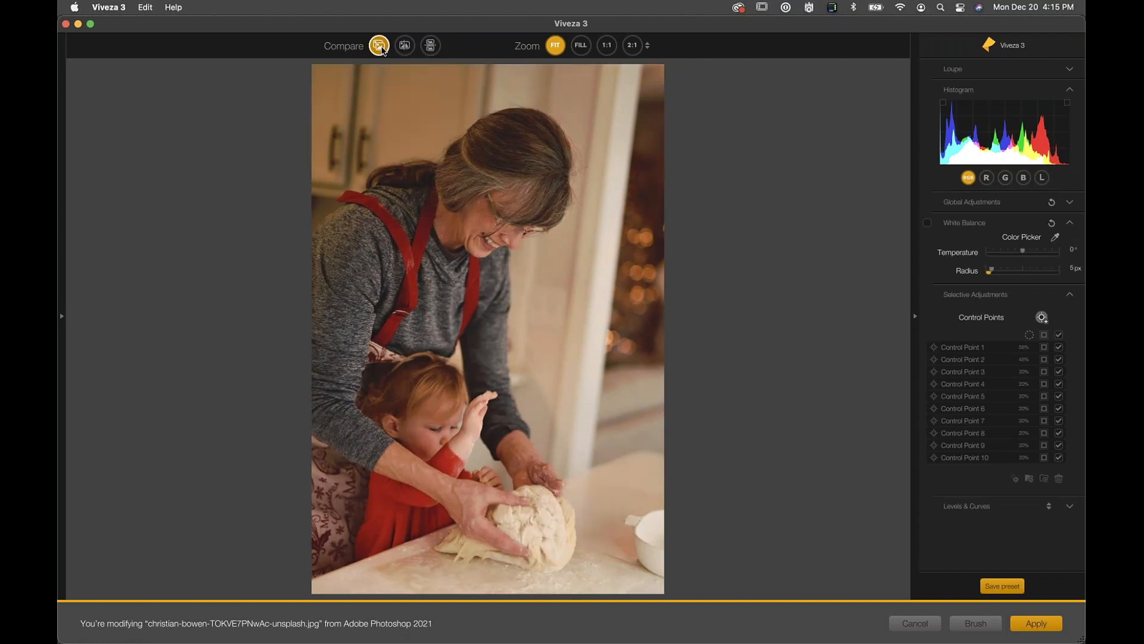
click(383, 51)
click(431, 46)
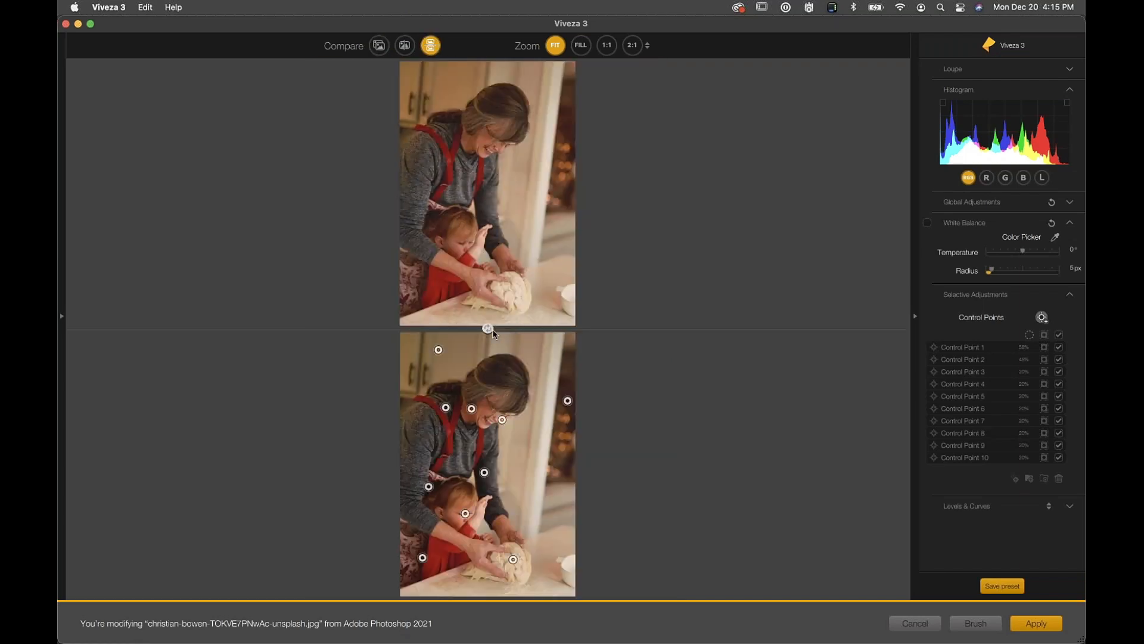
click(487, 328)
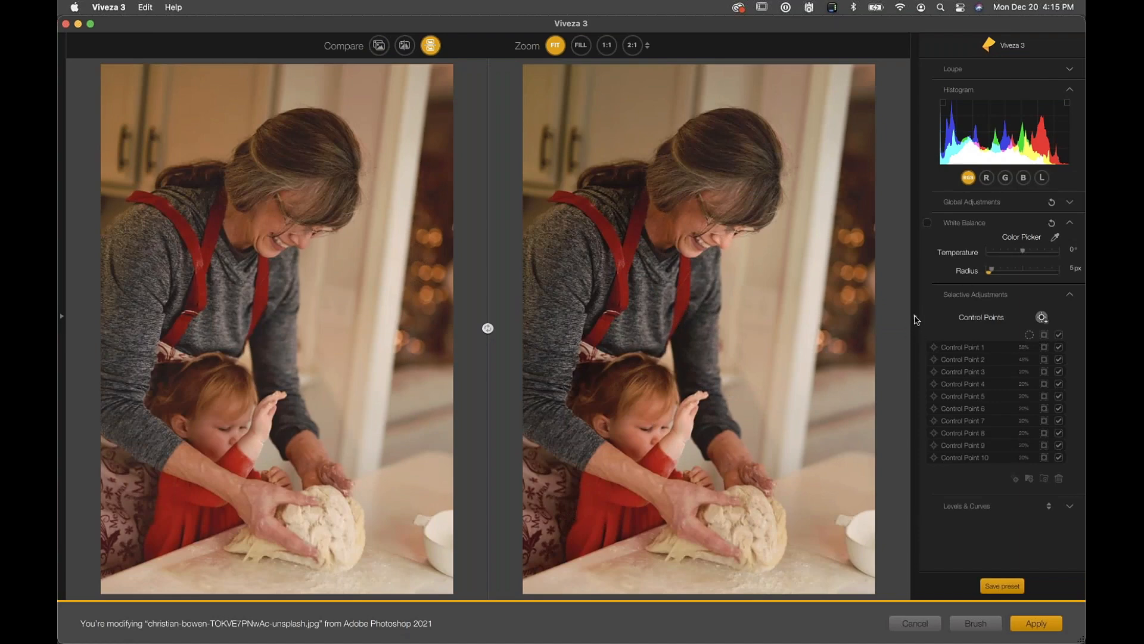
click(915, 317)
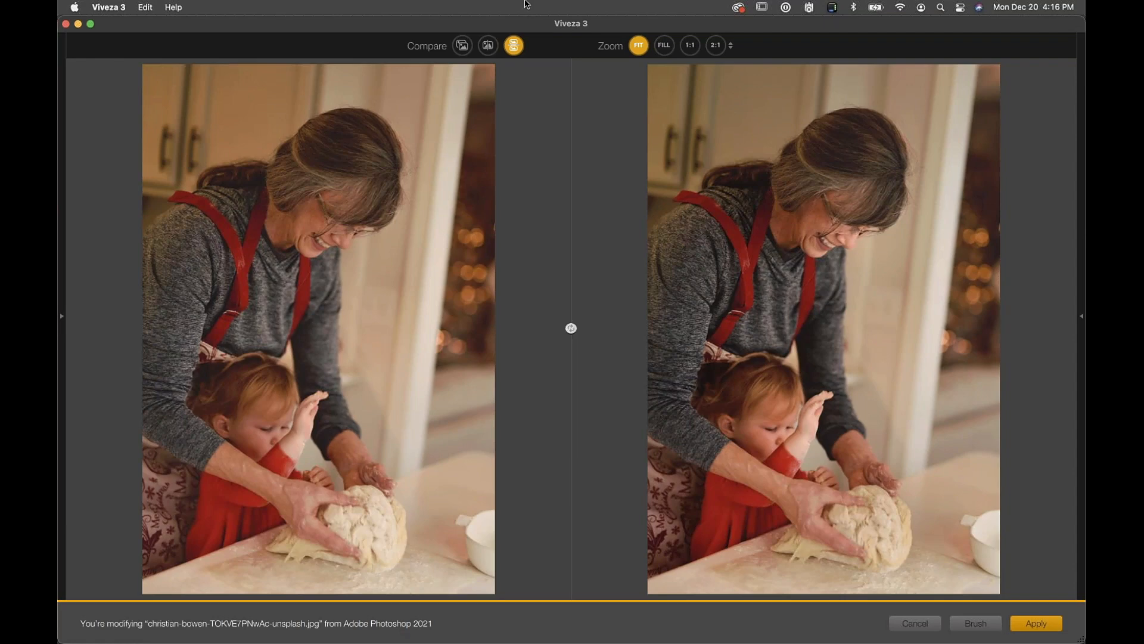
click(461, 47)
Step: Duplicate the apron control point onto the red dress, the child's lower hand, the wall beside the woman's wrist and the wall above her head
mouse_move(622, 339)
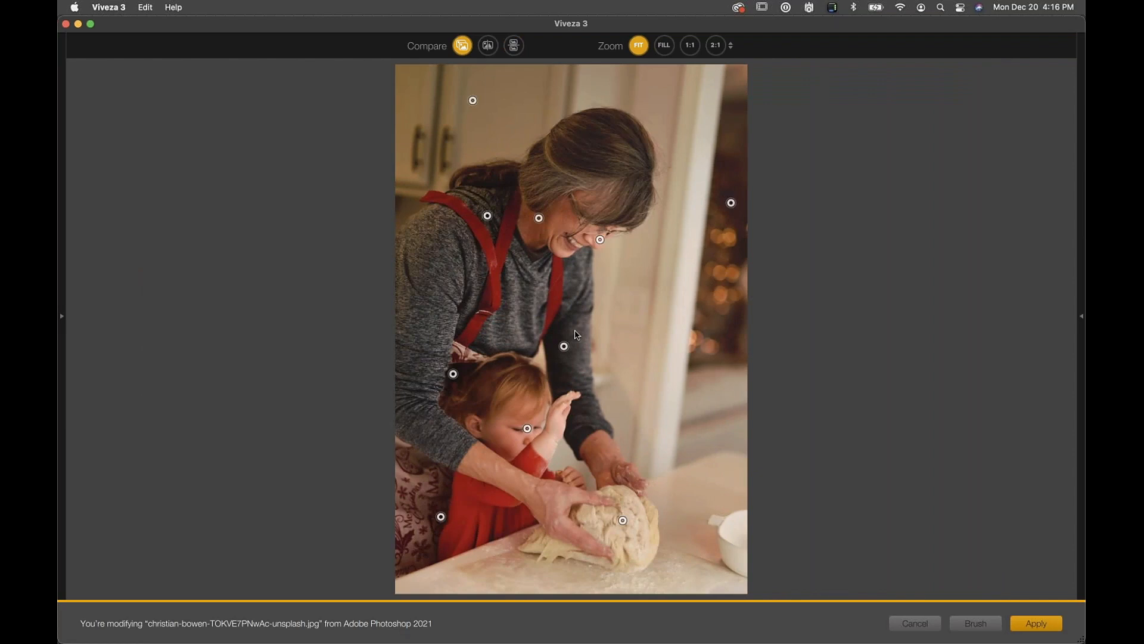
click(441, 517)
click(460, 519)
mouse_move(461, 520)
click(584, 468)
drag(584, 468, 627, 436)
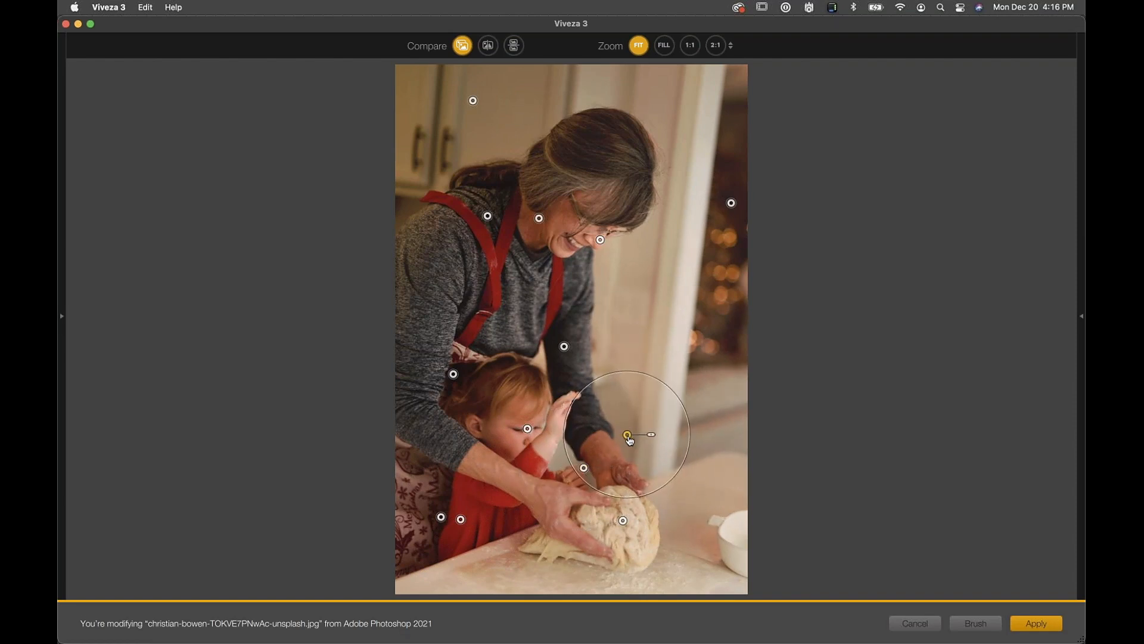
drag(627, 436, 626, 91)
click(685, 289)
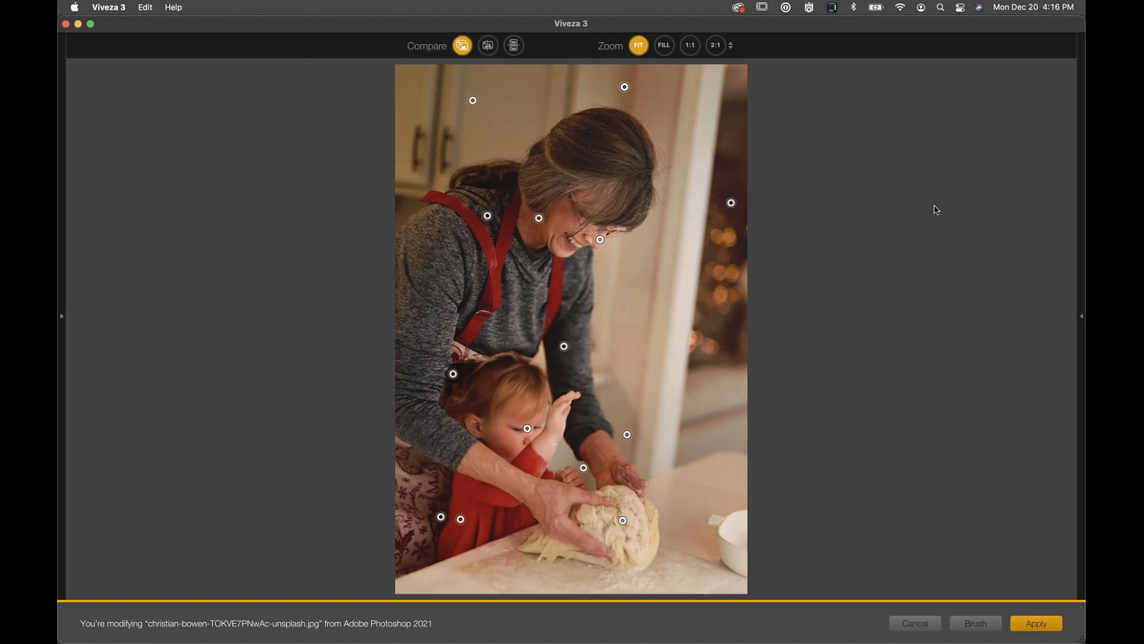
Step: Apply the Viveza adjustments and switch to the _Scan11.jpg document in Photoshop, moving the Nik Collection palette aside
click(1050, 626)
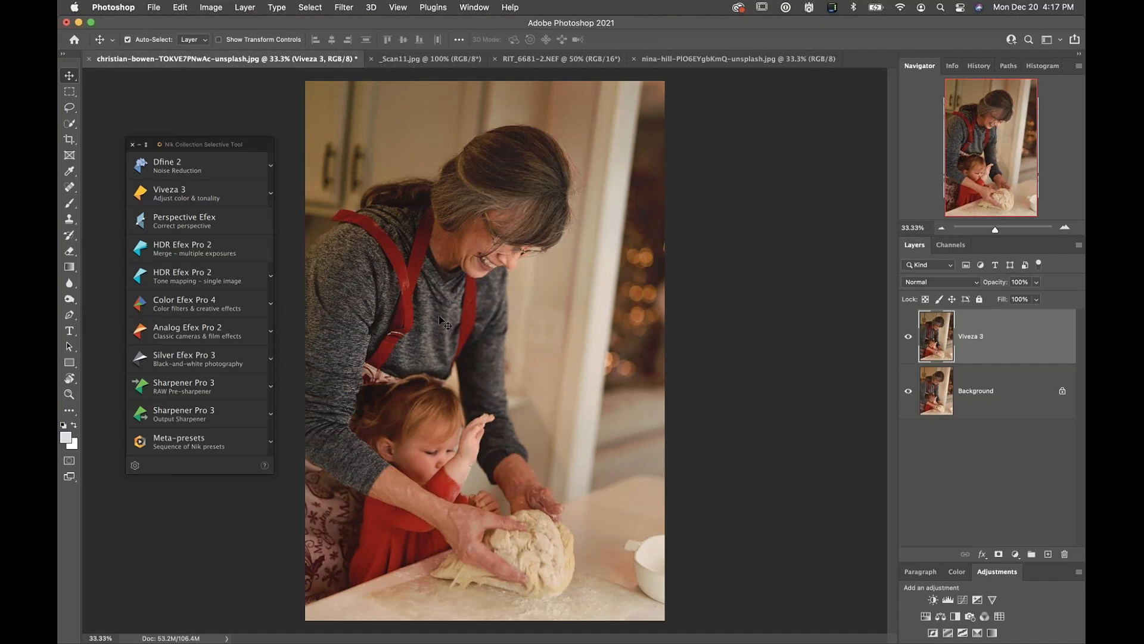
click(400, 60)
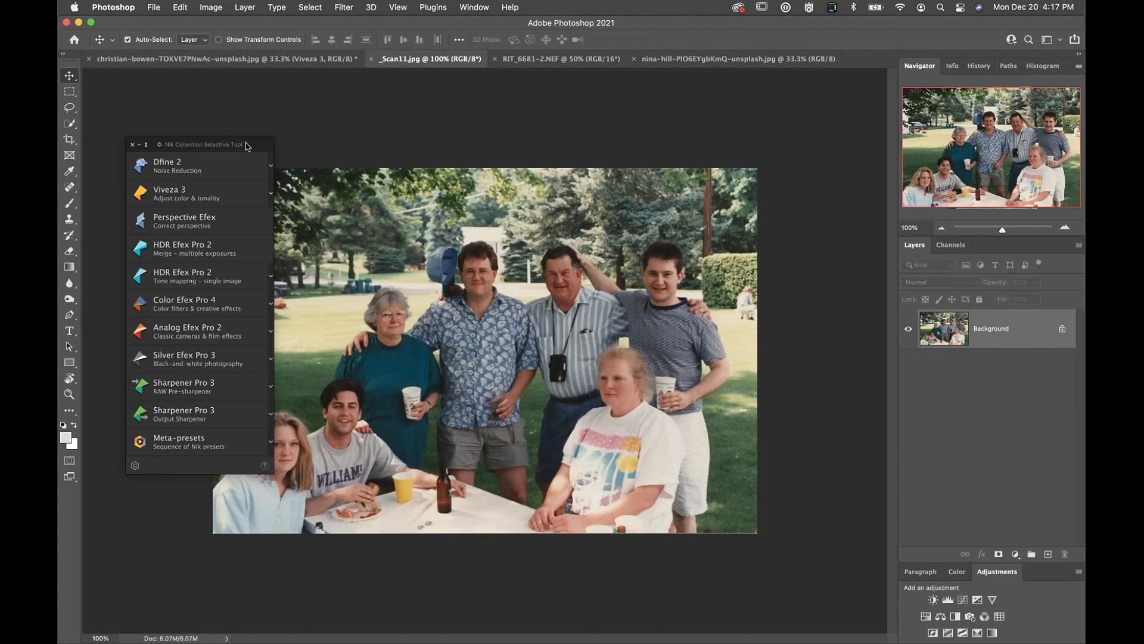
drag(262, 149, 204, 113)
click(186, 60)
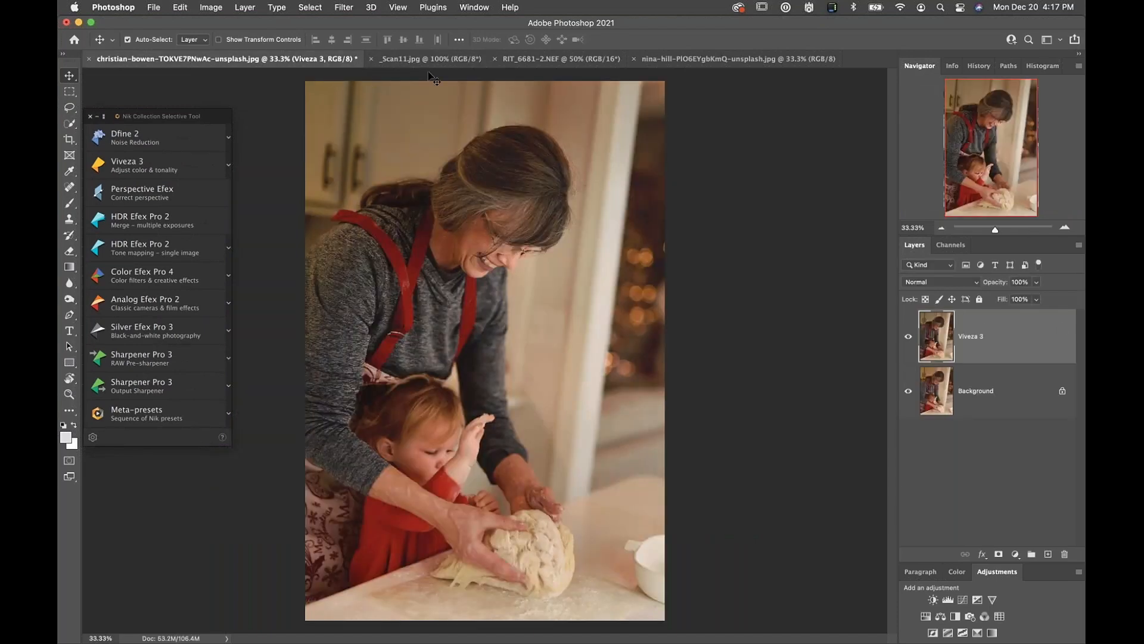
click(420, 59)
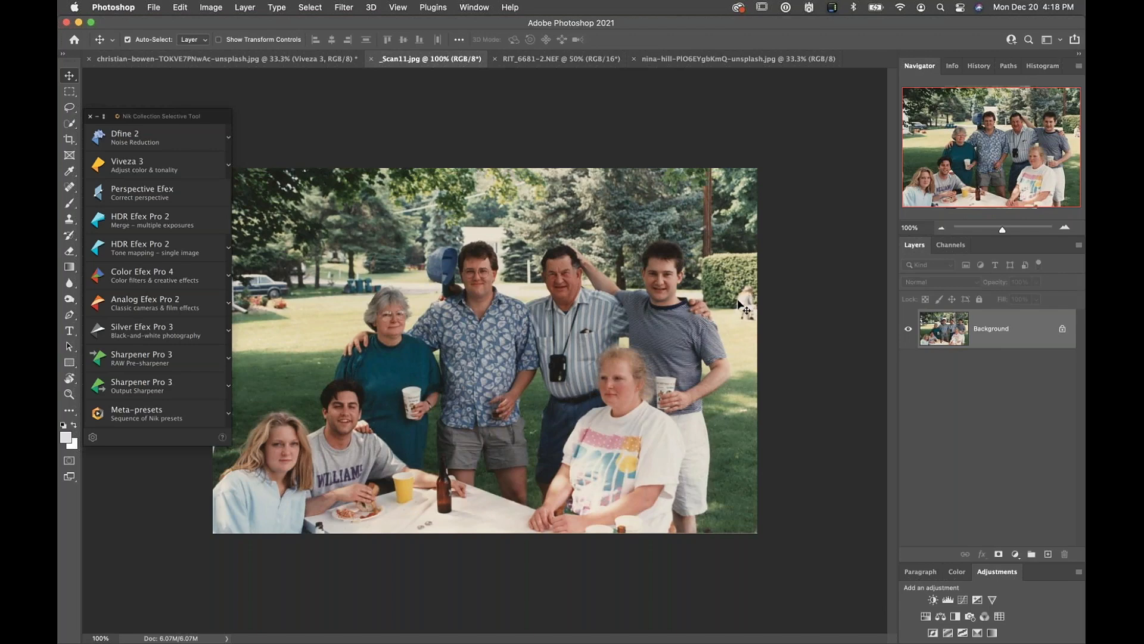
Step: Remove the small background figure below the hedge at the photo's edge by lassoing it and filling the selection, and deselect
drag(739, 313, 738, 307)
click(558, 311)
key(l)
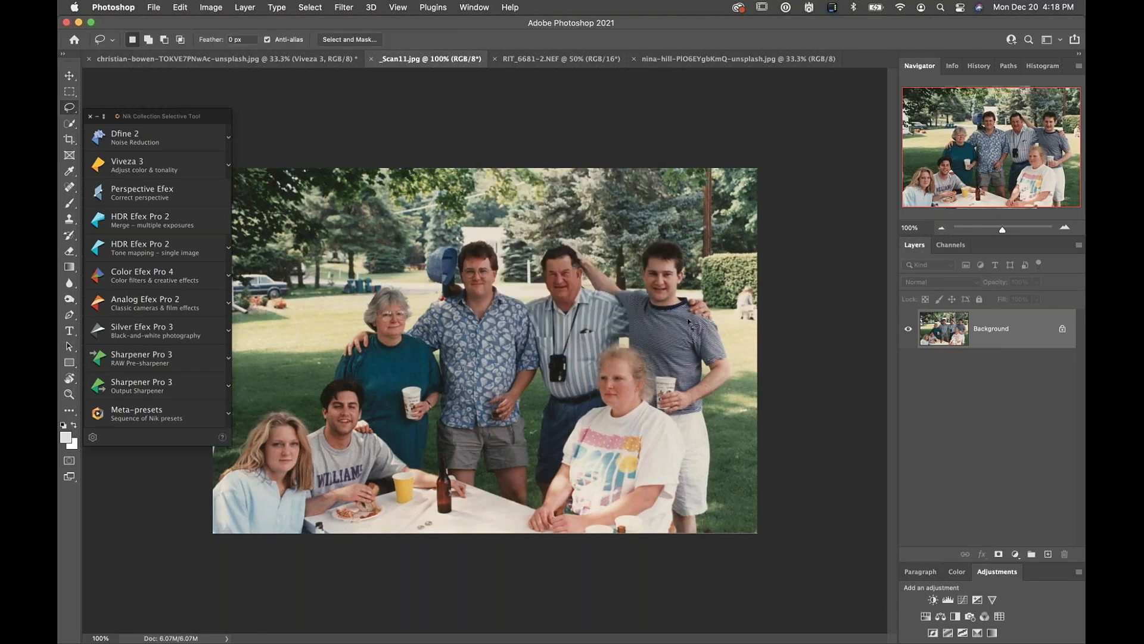
mouse_move(756, 305)
mouse_down()
mouse_move(766, 327)
mouse_move(750, 335)
mouse_move(735, 315)
mouse_up()
key(shift+BackSpace)
key(Return)
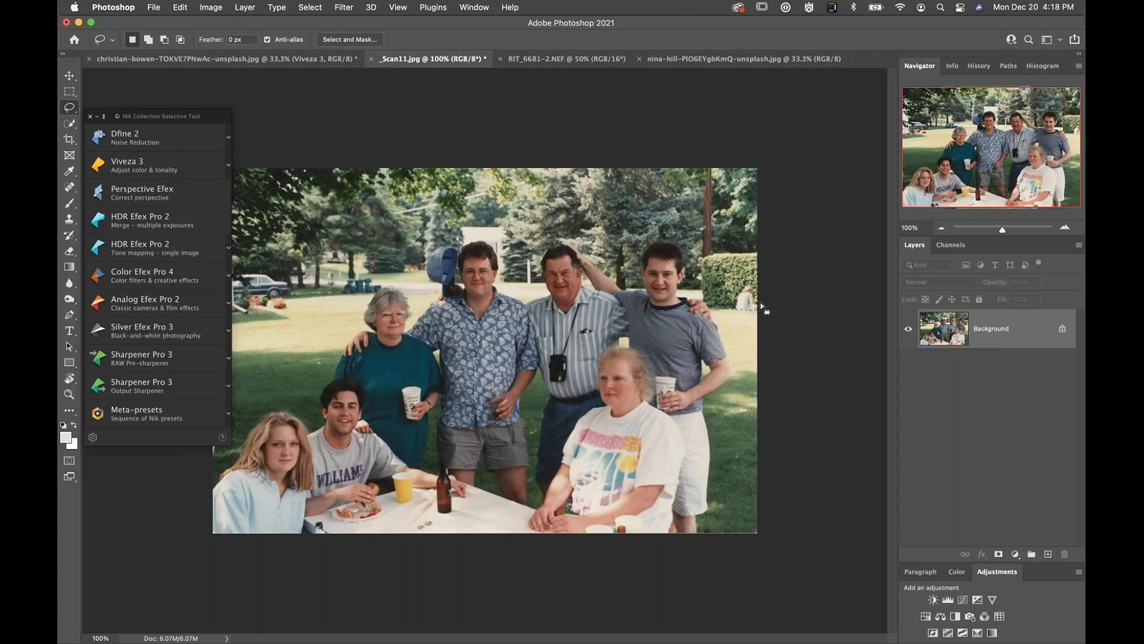
key(shift+Delete)
key(Return)
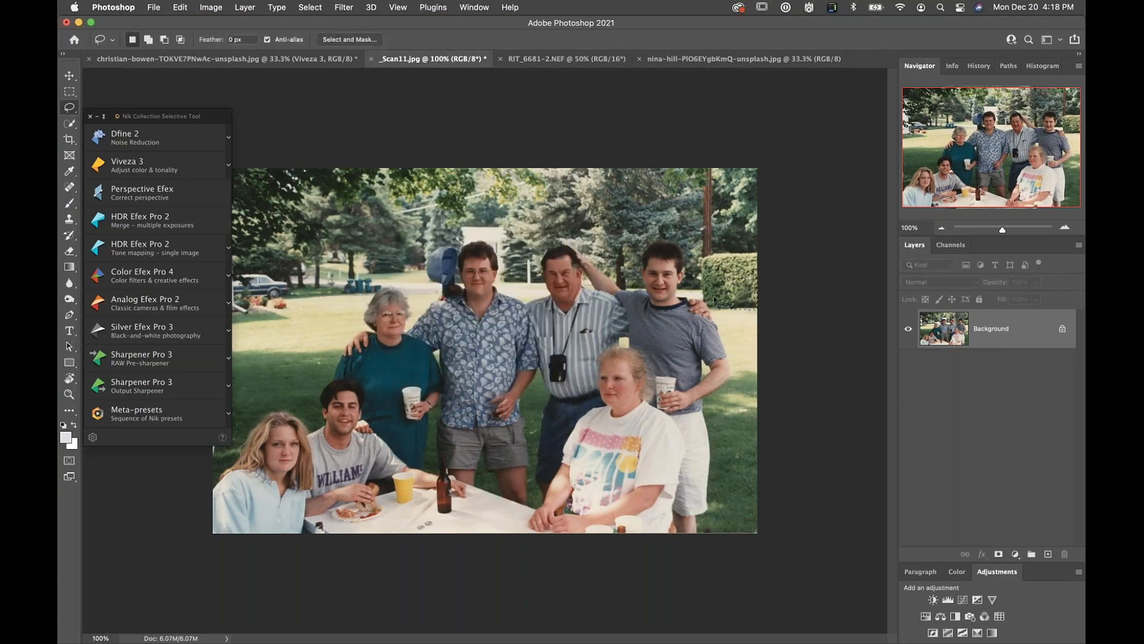
key(super+d)
Step: Open the _Scan11.jpg group photo in Viveza 3
click(126, 171)
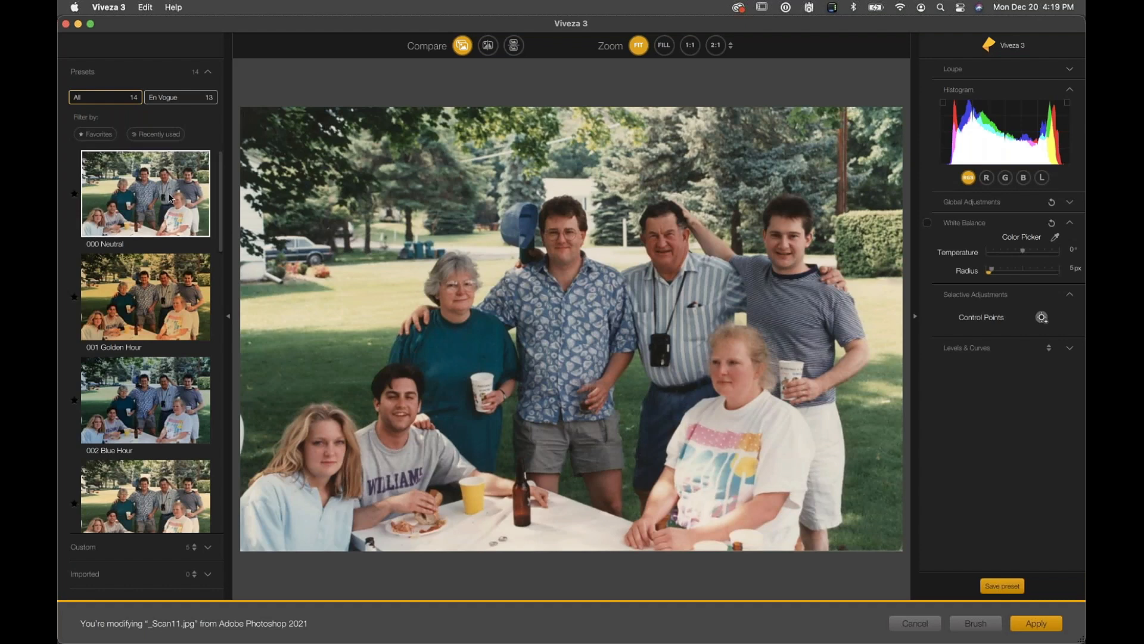
Step: Look through the preset thumbnails from 000 Neutral to 006 Tonal Adjustment
scroll(218, 197, down, 3)
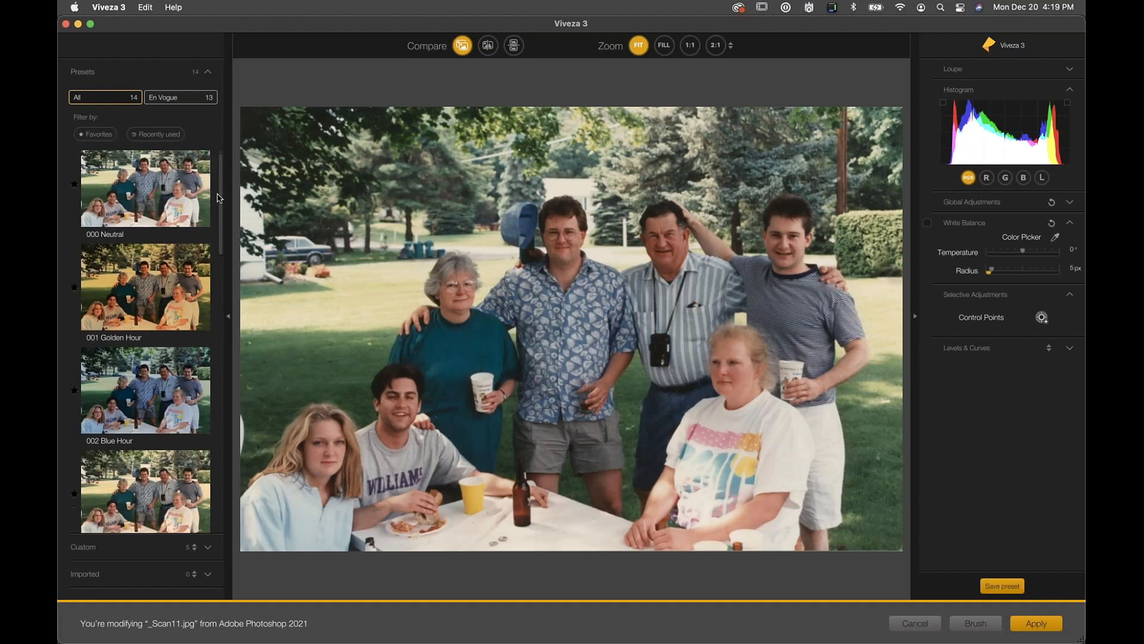
scroll(217, 223, down, 2)
scroll(216, 232, down, 3)
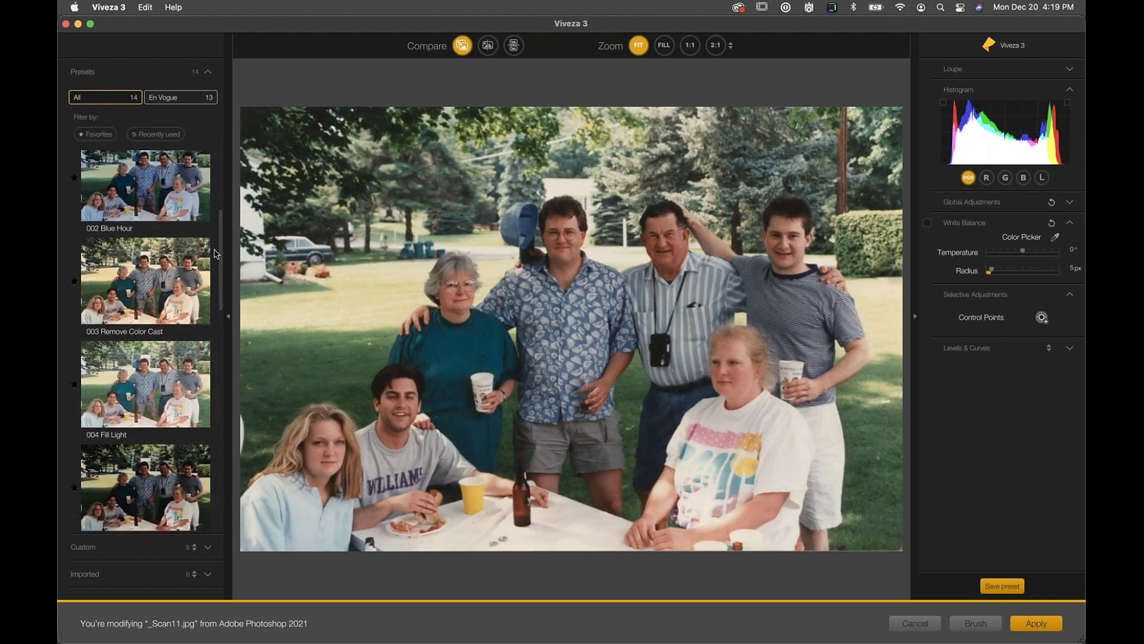
scroll(218, 257, down, 1)
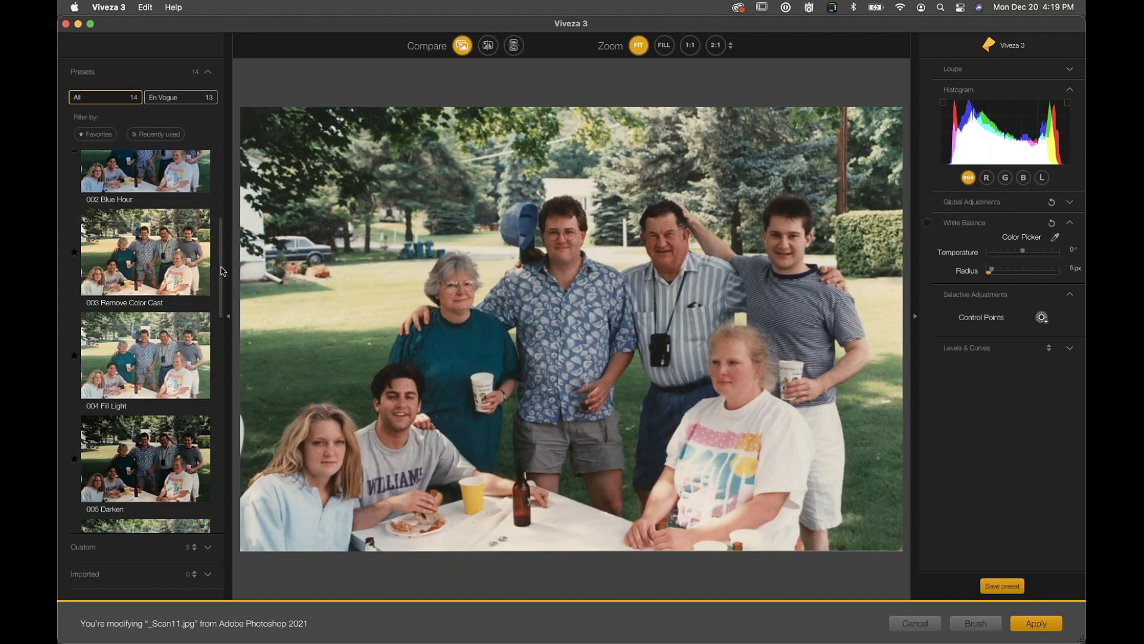
scroll(217, 271, down, 5)
scroll(215, 310, down, 4)
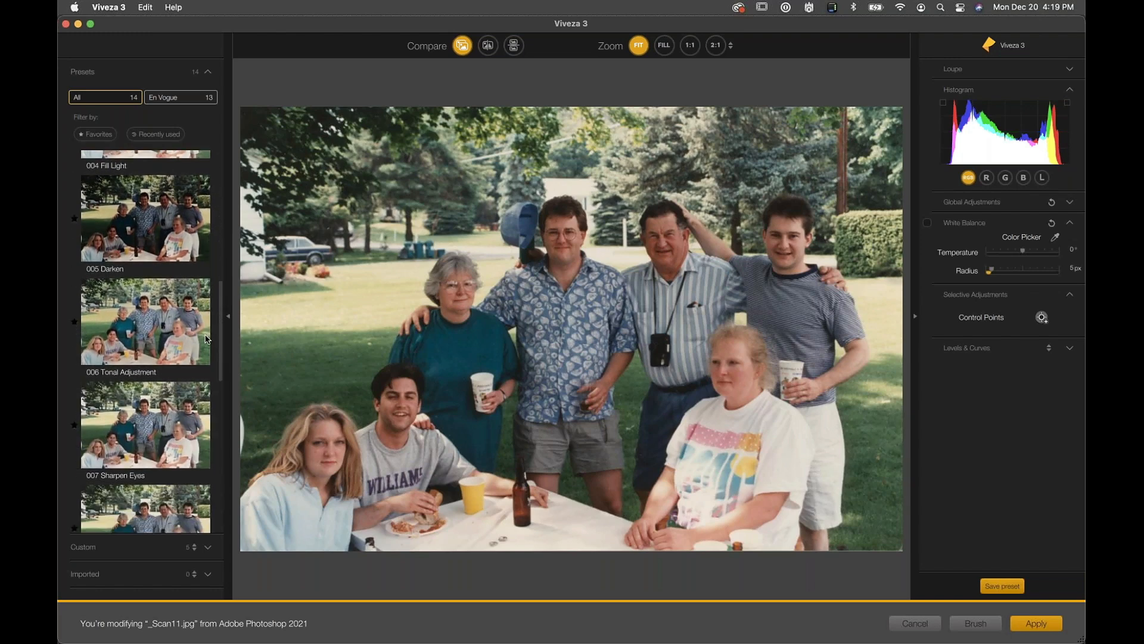
click(137, 307)
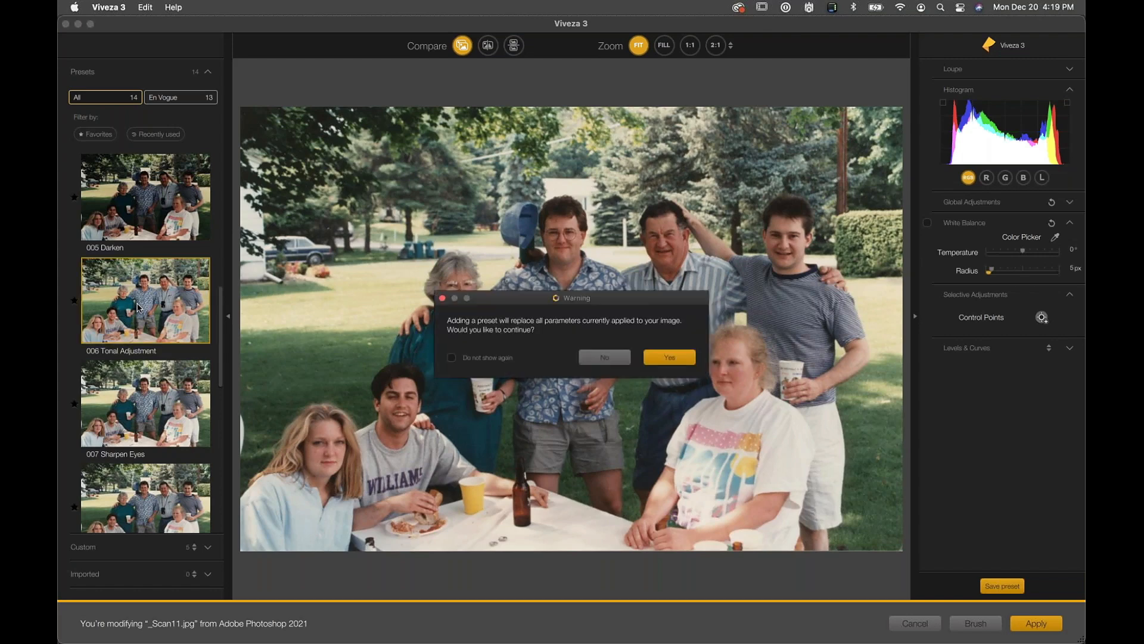
drag(610, 304, 585, 176)
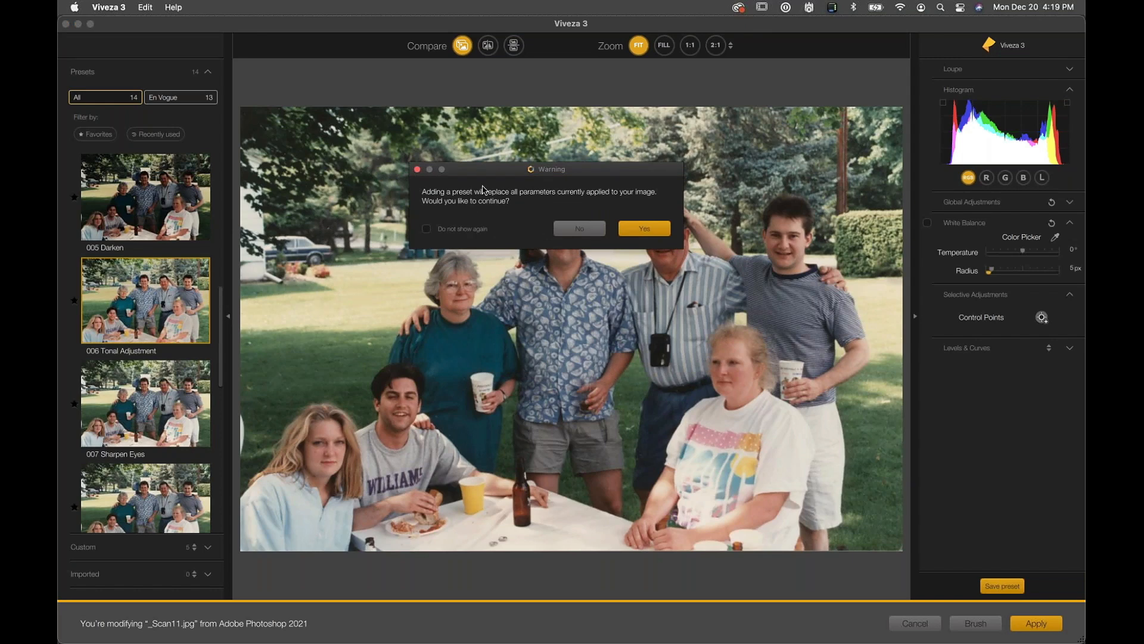
drag(481, 169, 462, 207)
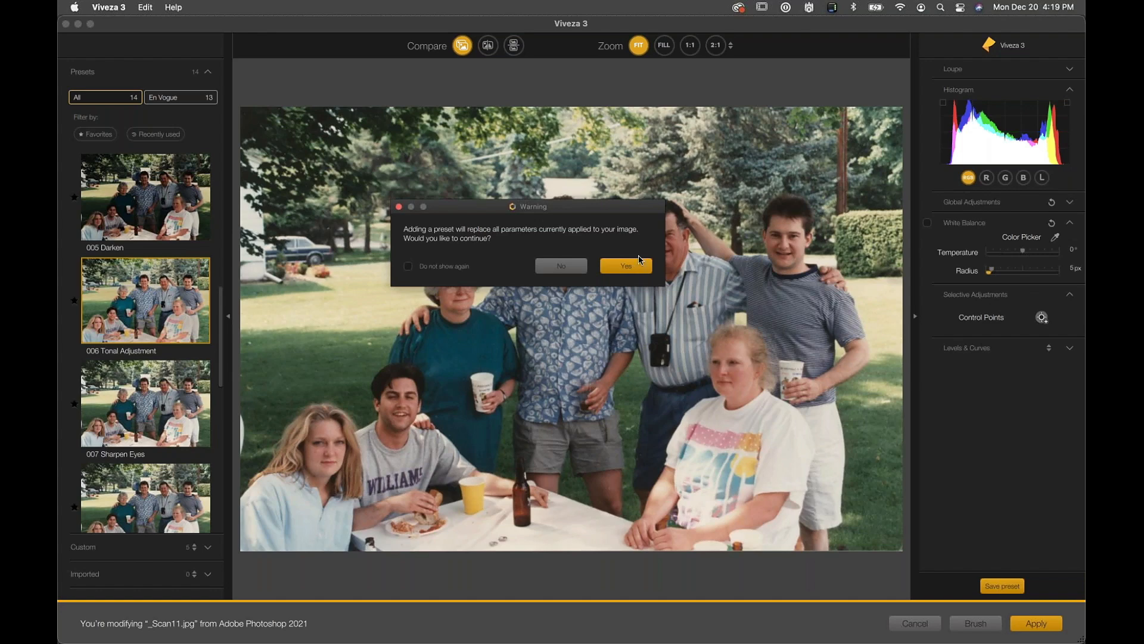
click(564, 269)
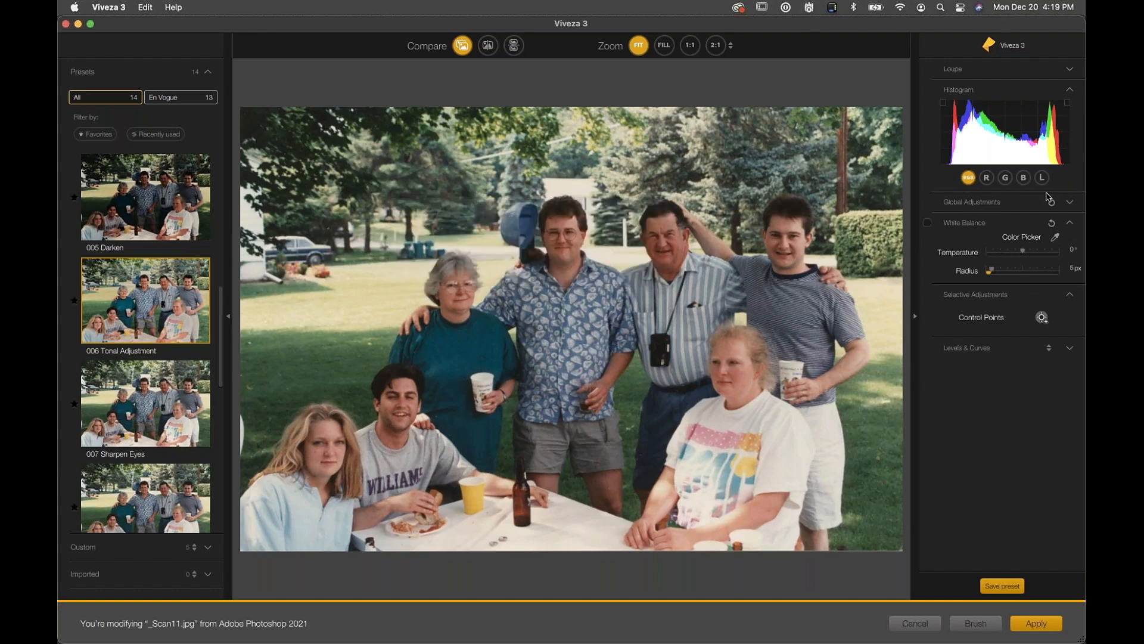
Step: Expand the Global Adjustments and apply the 006 Tonal Adjustment preset to the group photo, accepting replacement of the current parameters
click(965, 207)
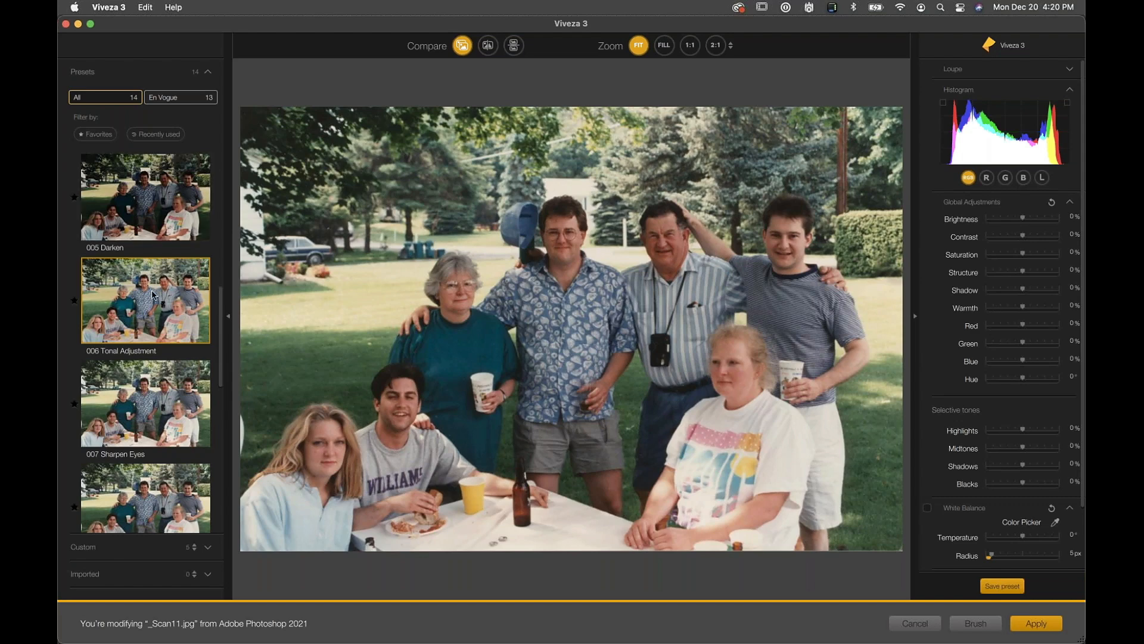
click(153, 429)
click(596, 356)
click(167, 307)
drag(608, 295, 607, 214)
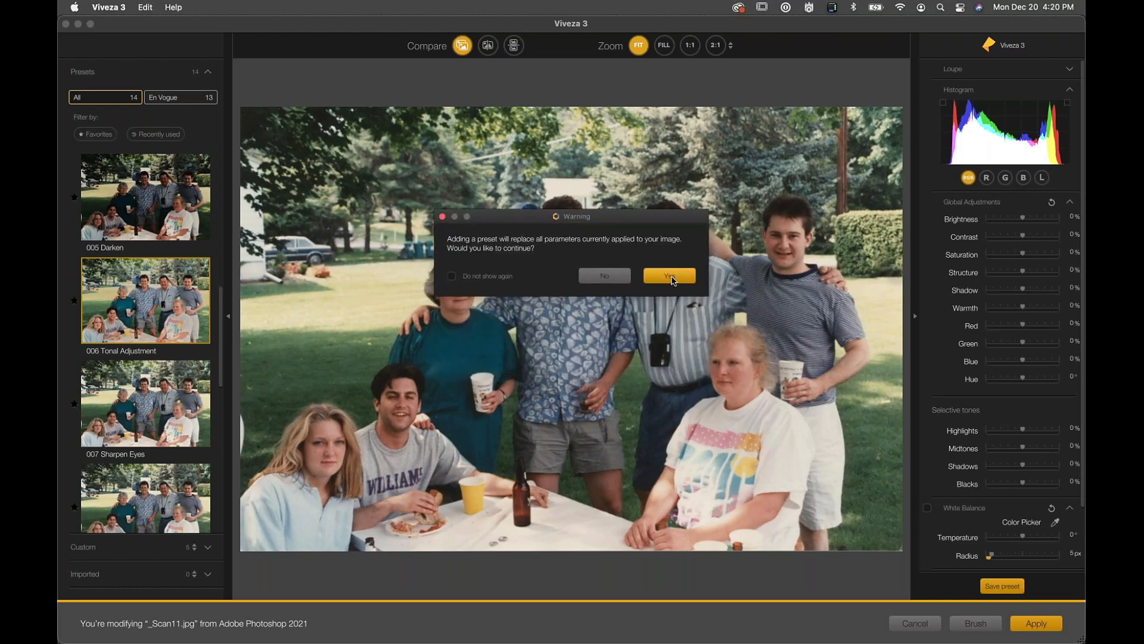
click(672, 281)
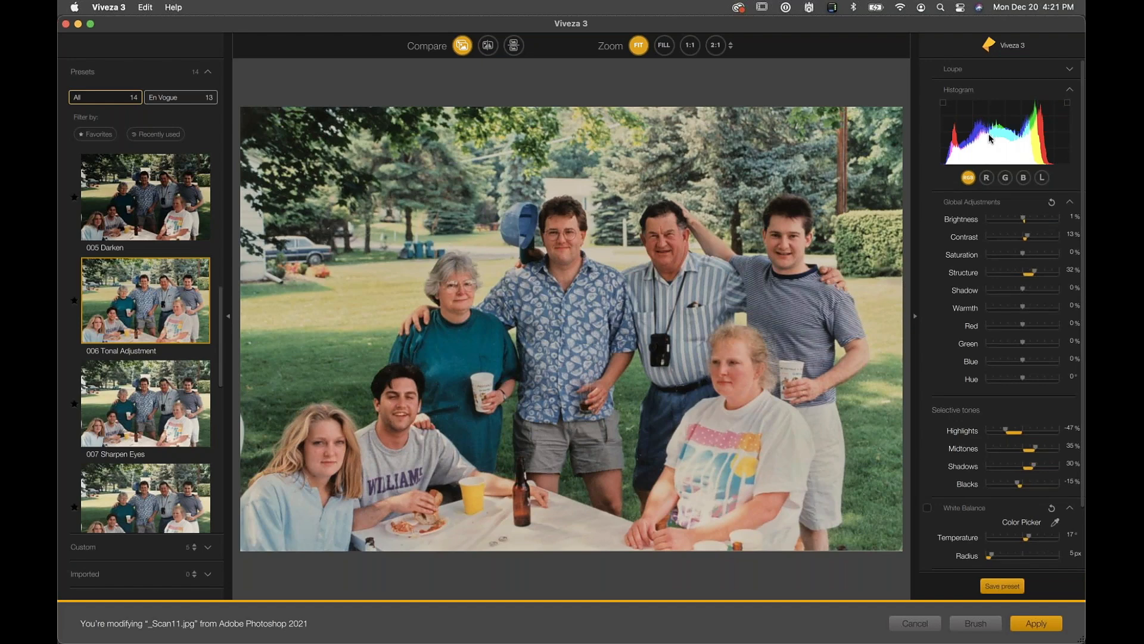
click(975, 70)
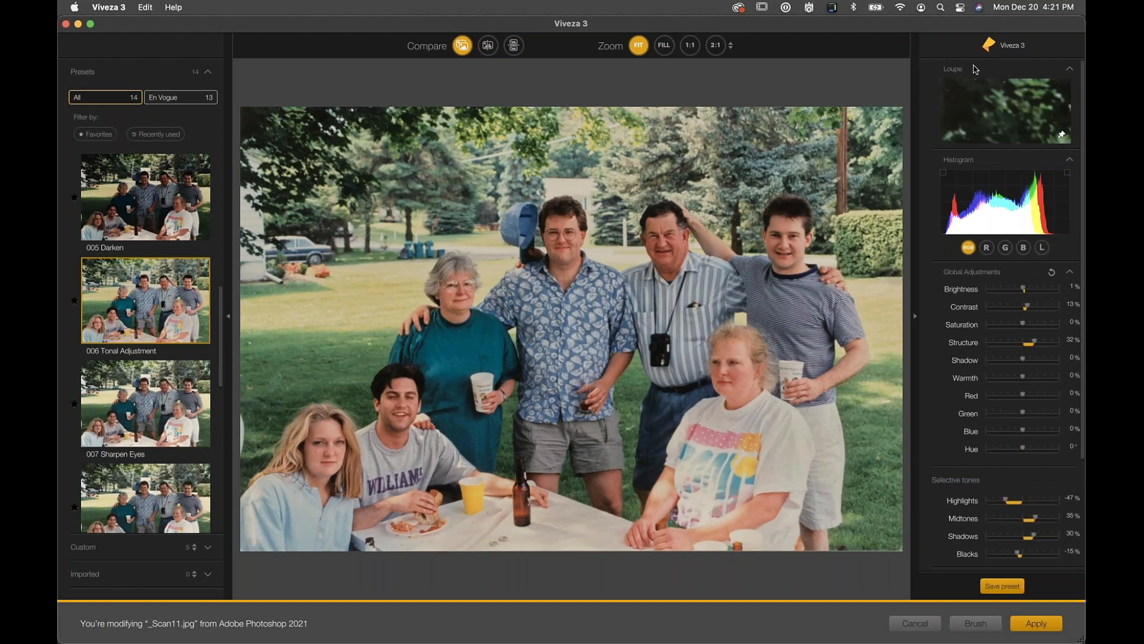
click(975, 70)
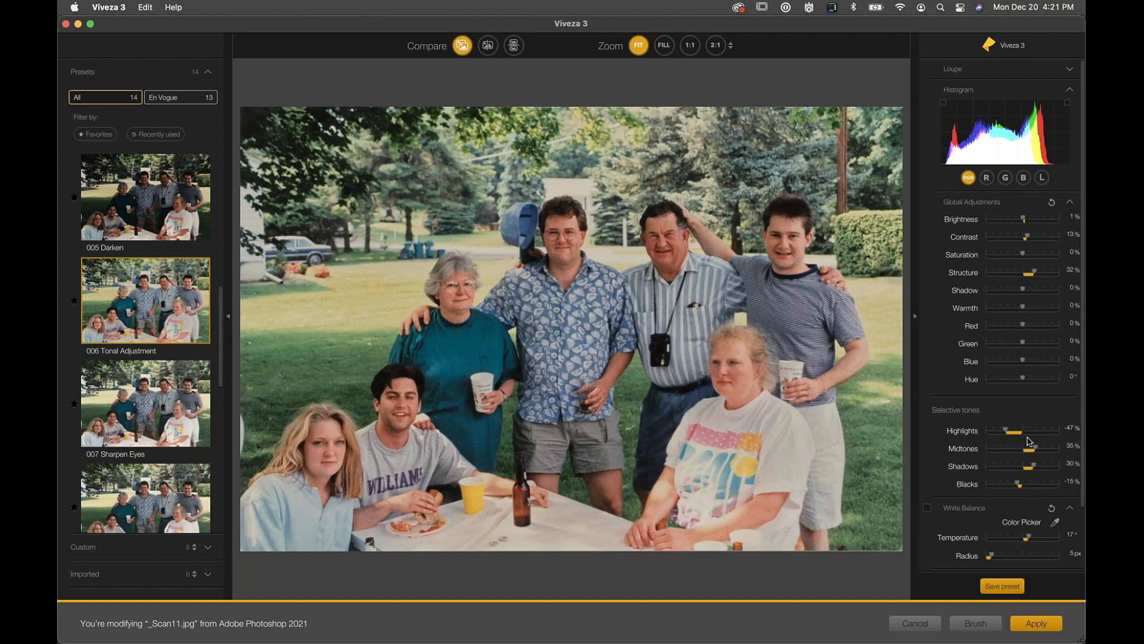
Step: Set the global Shadows to 13% and Blacks to -2%, and reset Highlights and Midtones to 0%
scroll(1025, 476, down, 3)
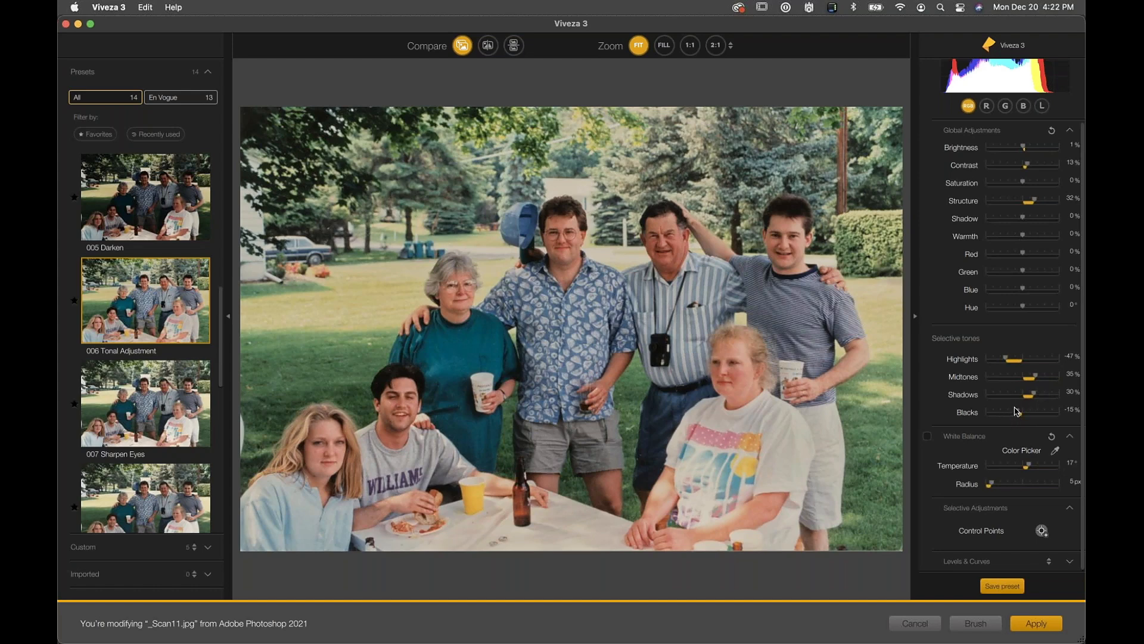
drag(1035, 396, 1023, 414)
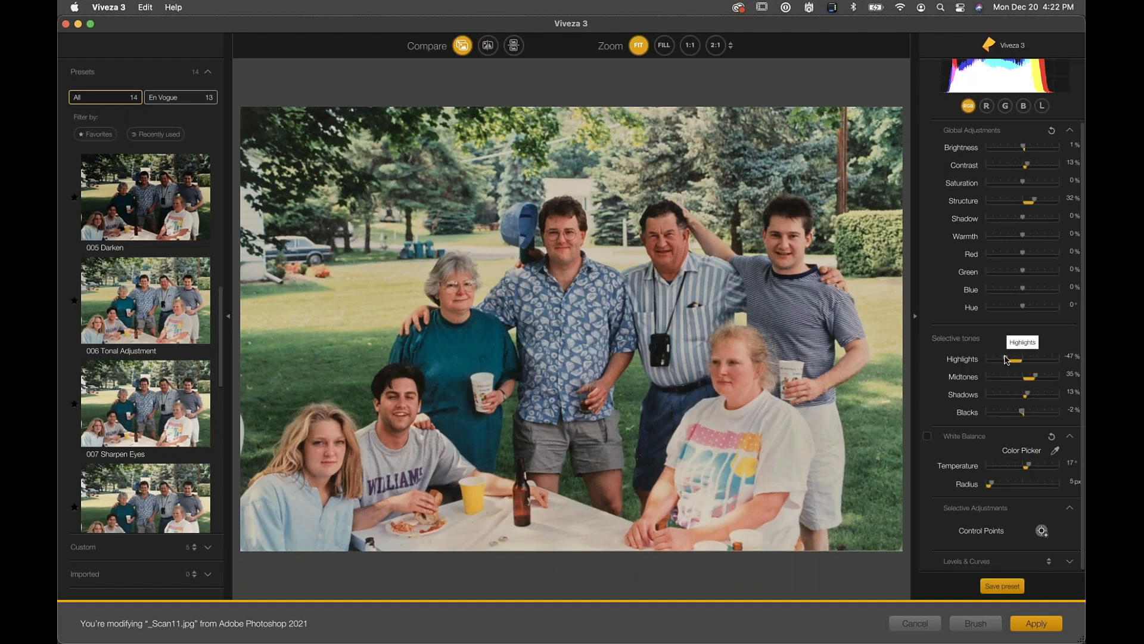
double_click(1006, 359)
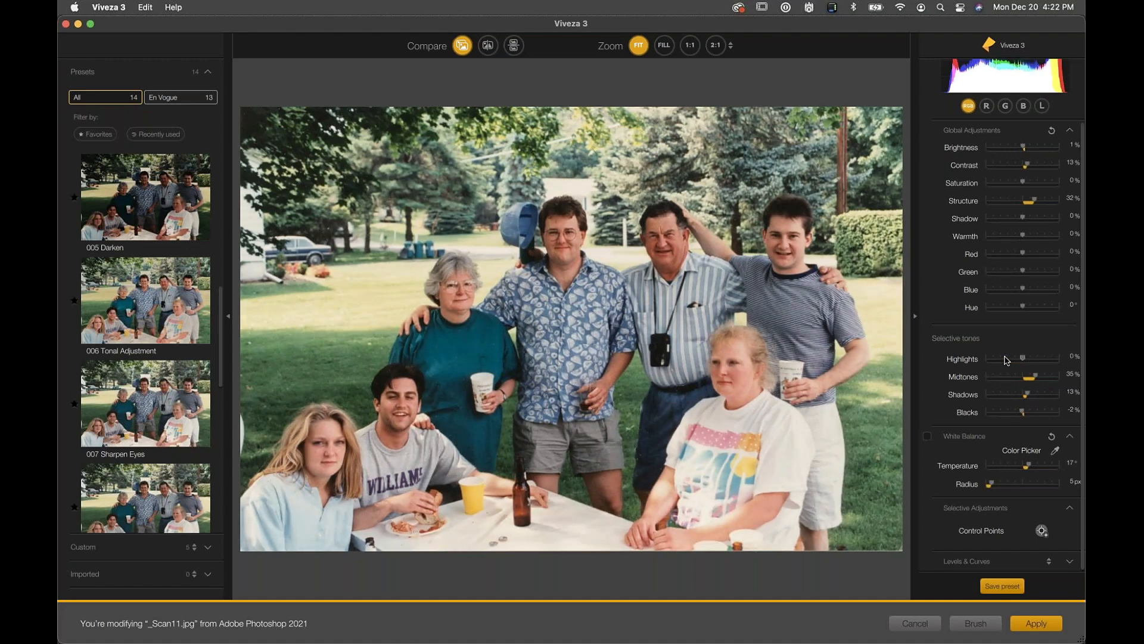
double_click(1037, 379)
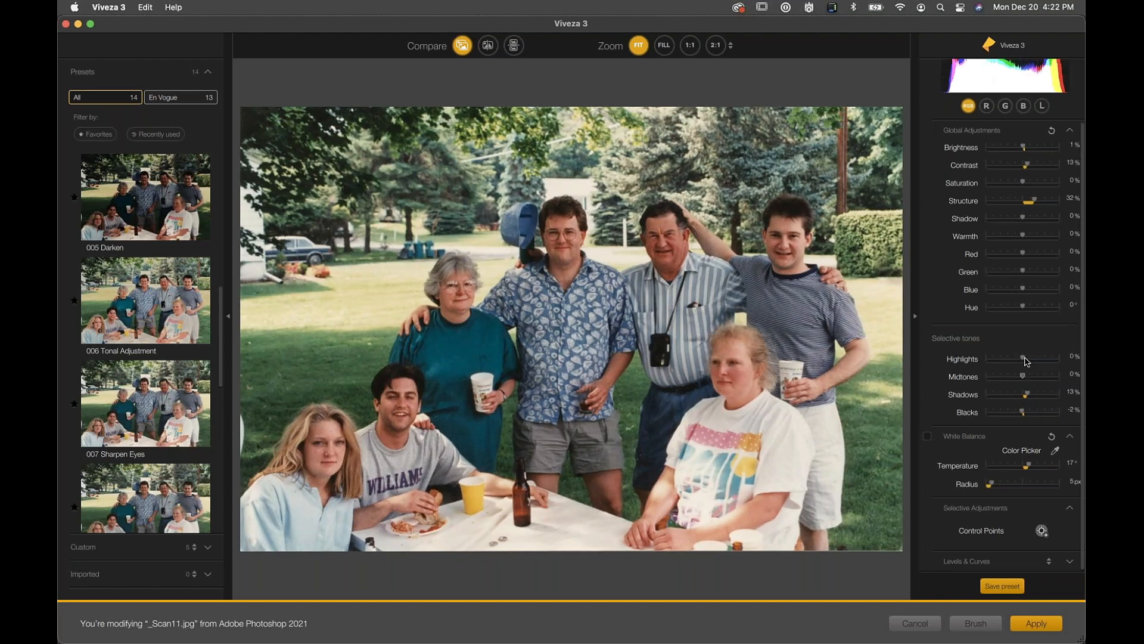
Step: Try the global Highlights at -100%, then settle on Highlights -36% and Midtones 26%
drag(1023, 357, 977, 364)
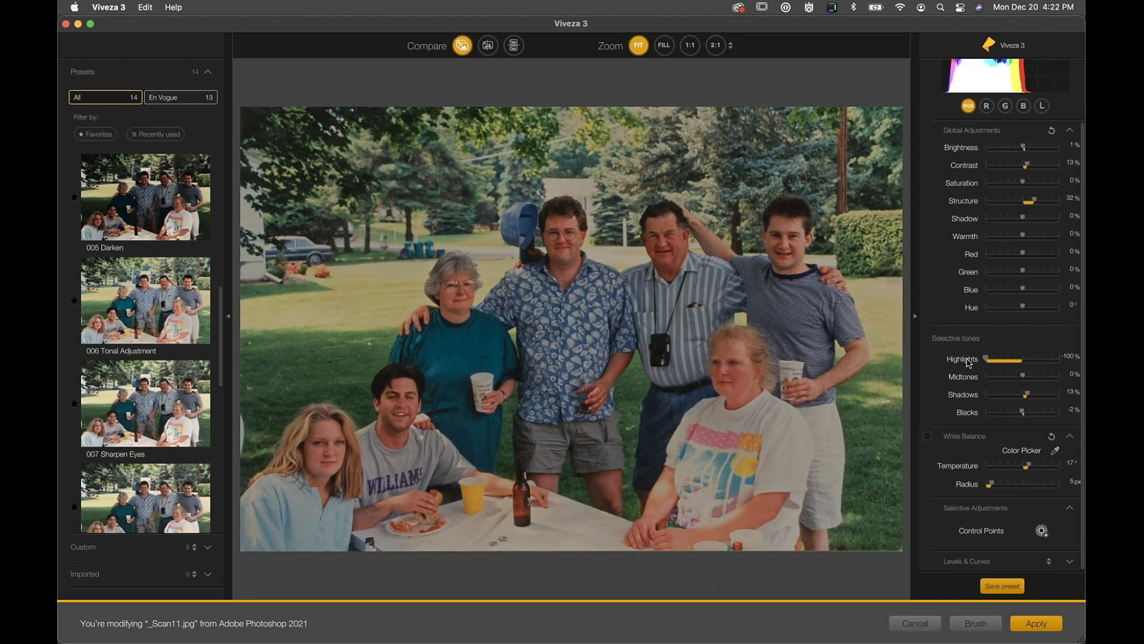
scroll(1007, 215, up, 3)
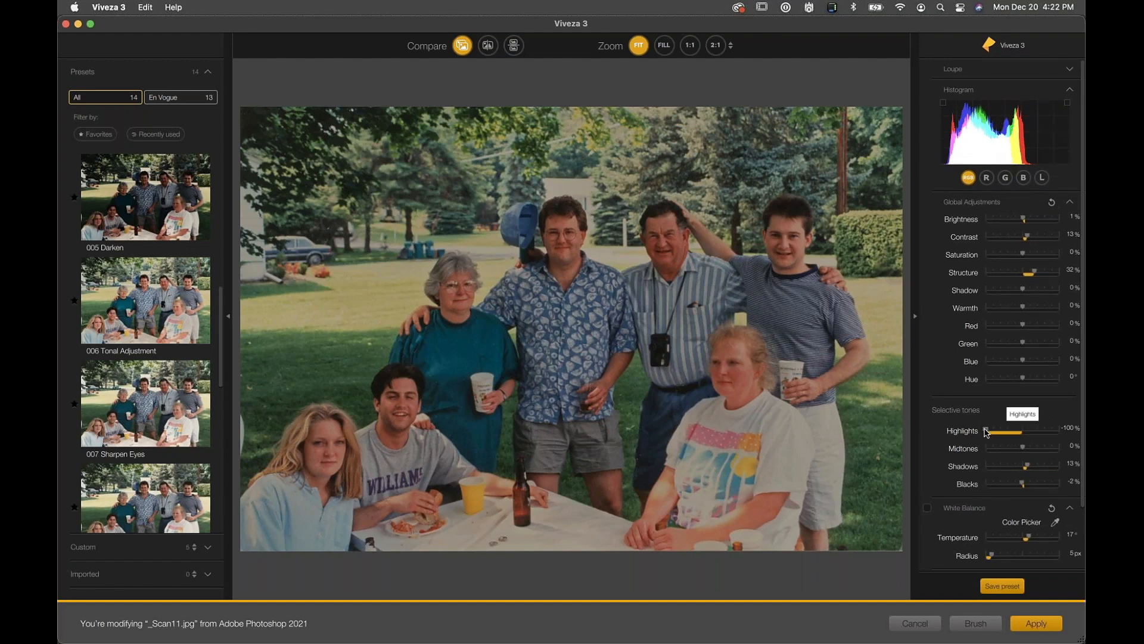
drag(985, 432, 1017, 436)
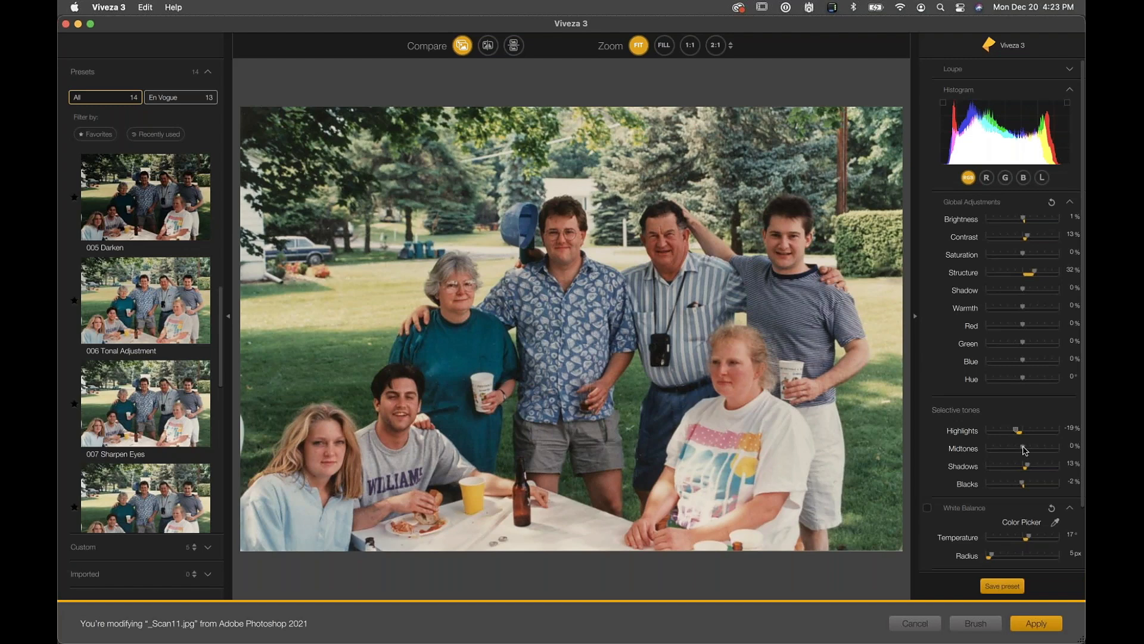
drag(1023, 447, 1033, 448)
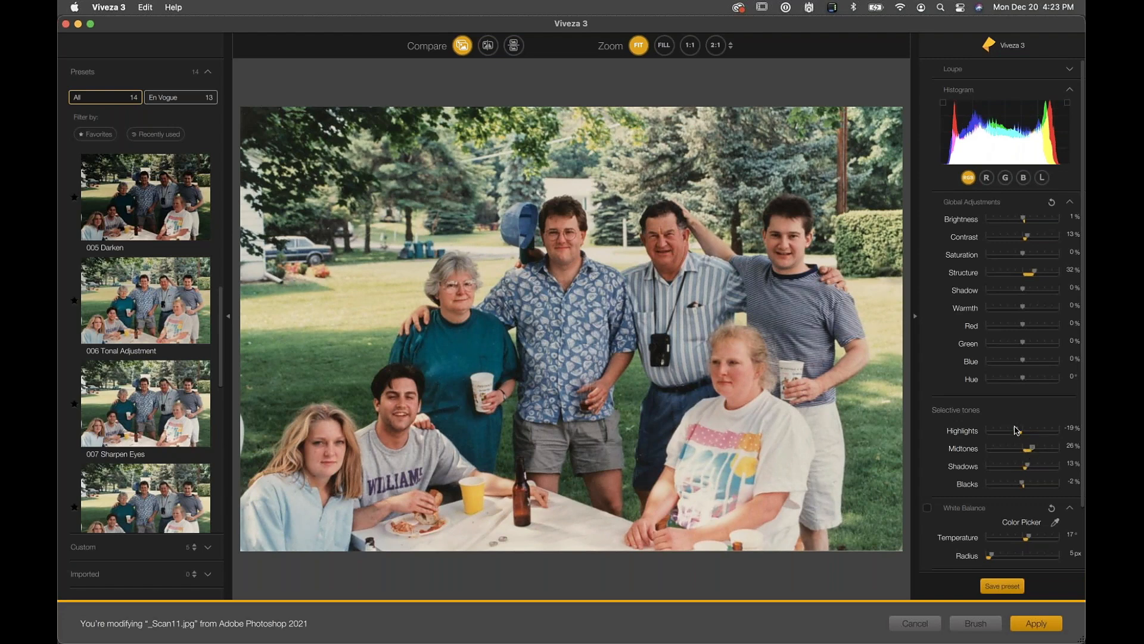
drag(1015, 430, 1011, 432)
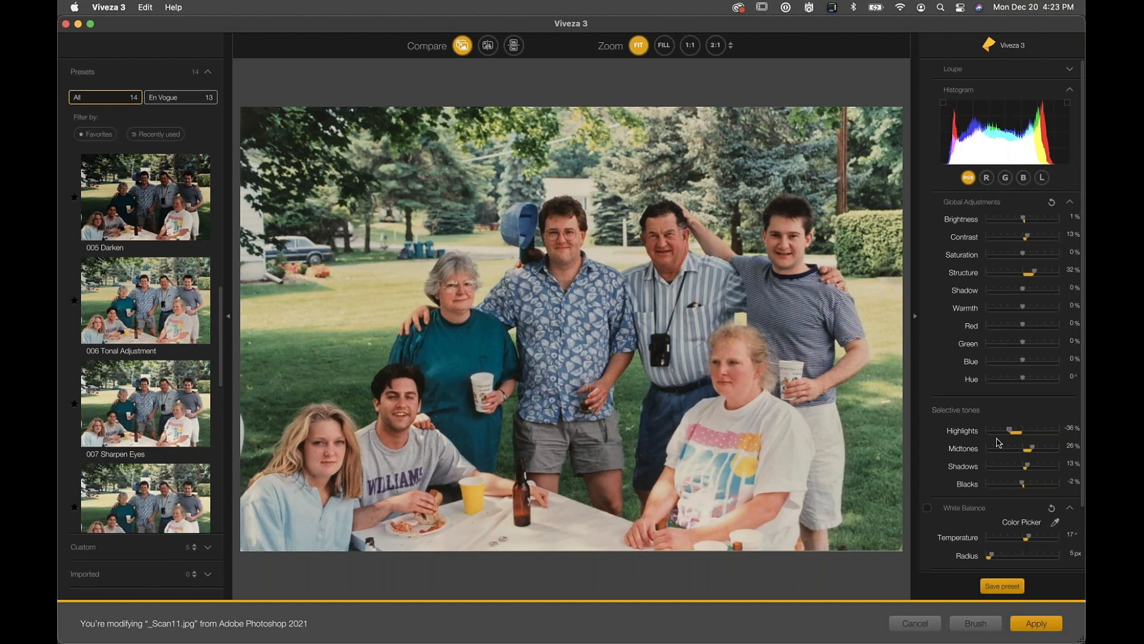
Step: Add a control point on the seated blonde woman's cheek at the photo's left and size its radius around her head
scroll(1022, 447, down, 3)
click(1042, 530)
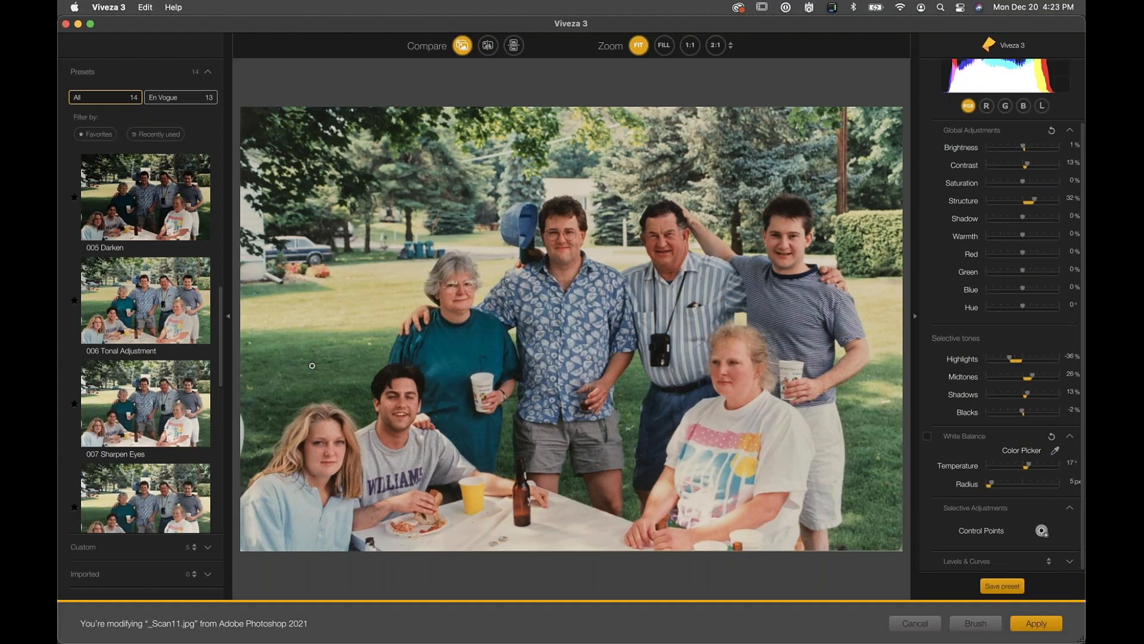
click(335, 453)
drag(359, 454, 357, 456)
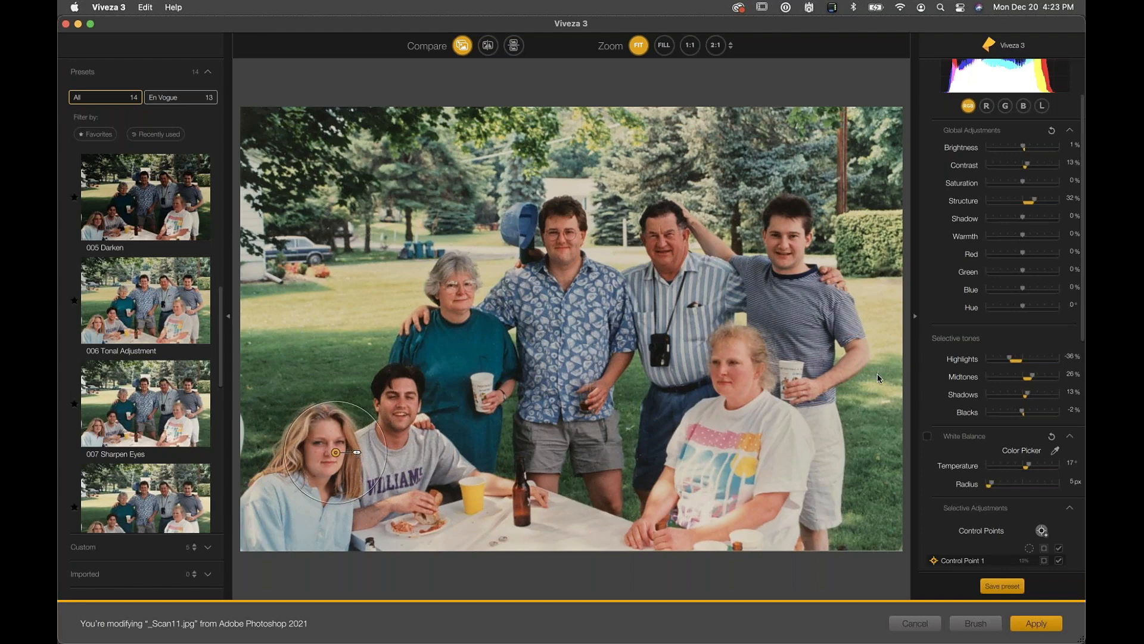
Step: Set the brightness of the face control point to -20%
scroll(1031, 433, down, 8)
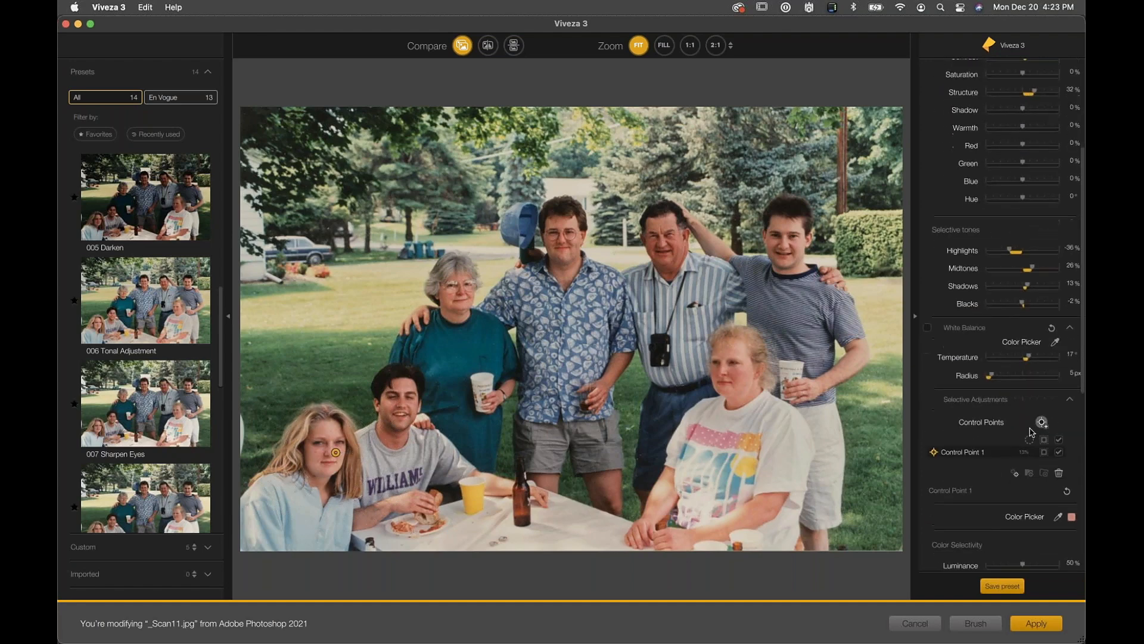
scroll(1032, 433, down, 2)
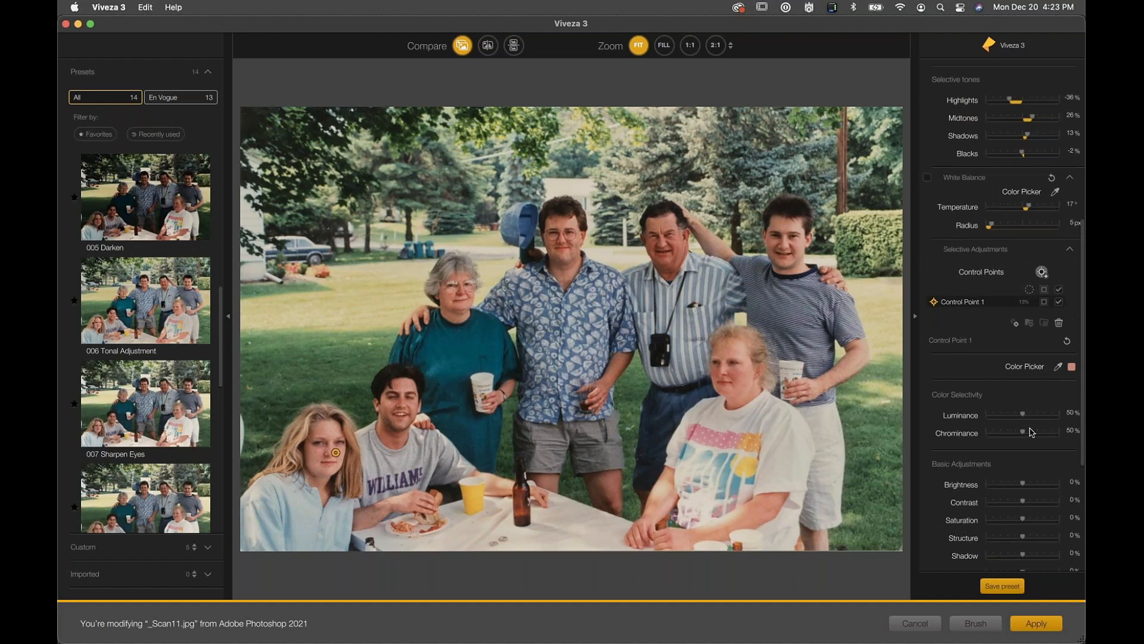
scroll(1031, 433, down, 6)
scroll(1031, 433, down, 1)
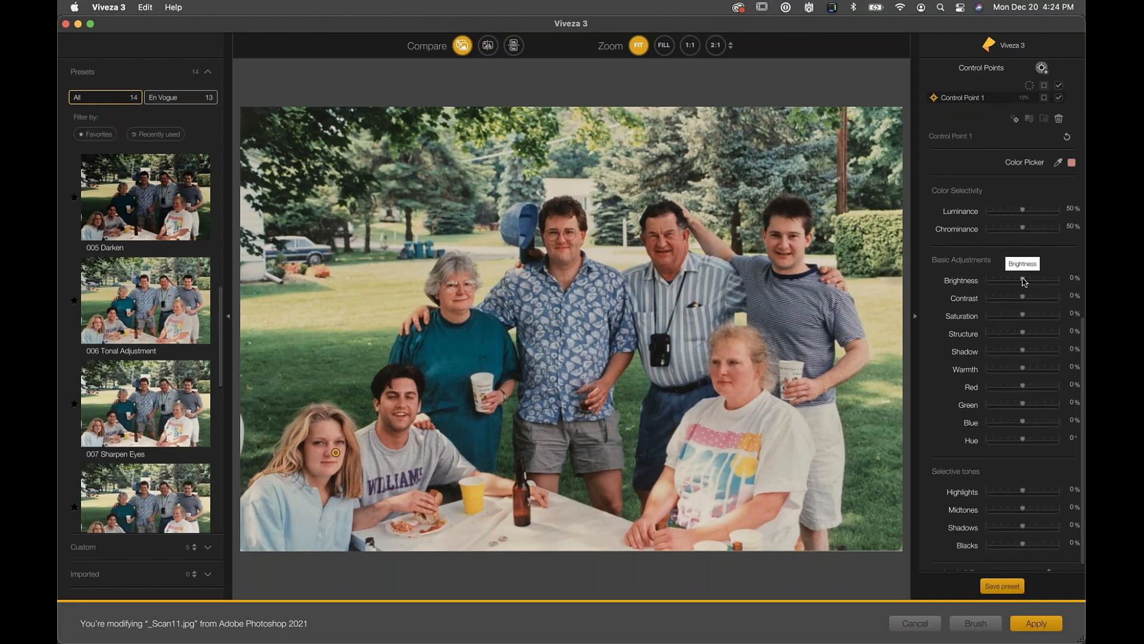
drag(1024, 281, 1015, 283)
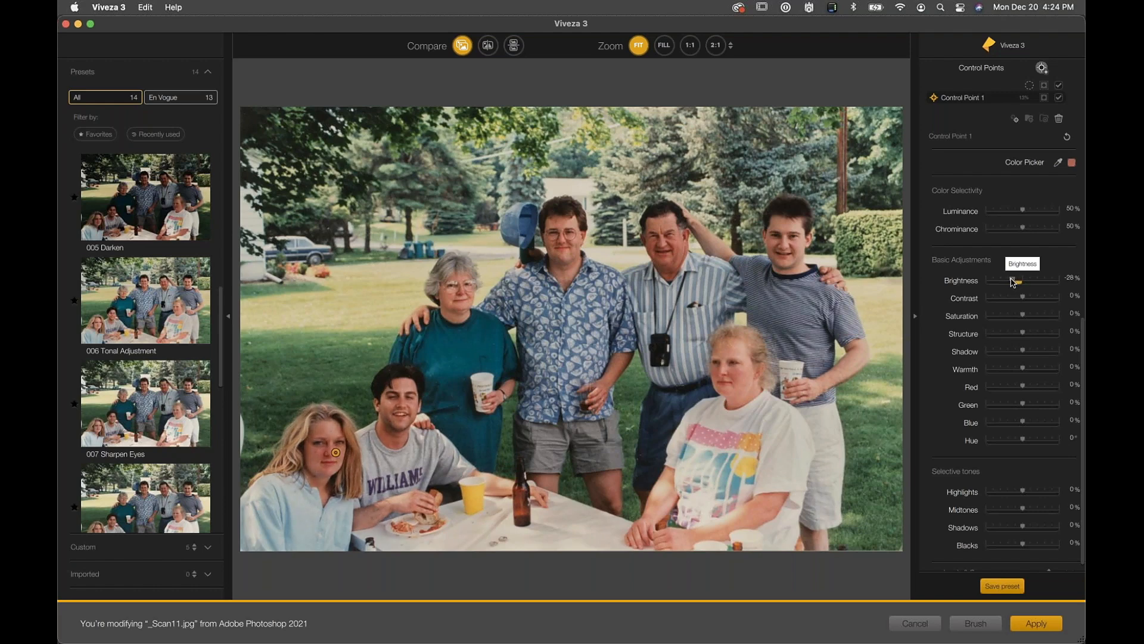
drag(1013, 283, 1019, 283)
Step: Move the control point from the woman's face onto the grass above her and delete it
drag(336, 453, 317, 335)
key(BackSpace)
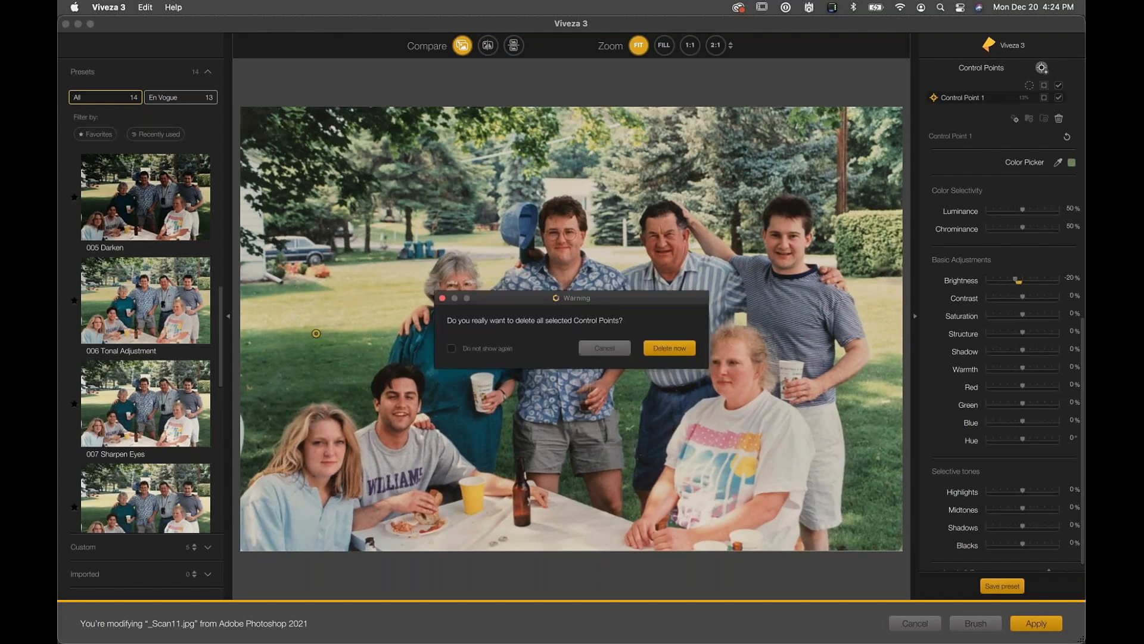
click(685, 349)
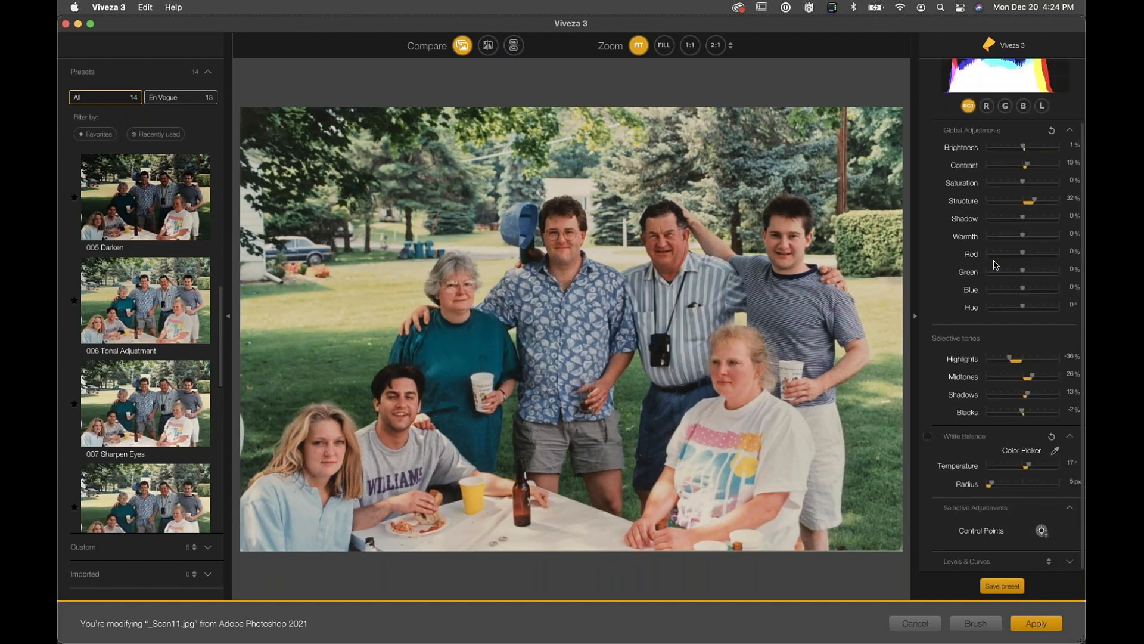
Step: Place a new control point on the cheek of the seated blonde woman at the photo's left
scroll(1004, 250, up, 3)
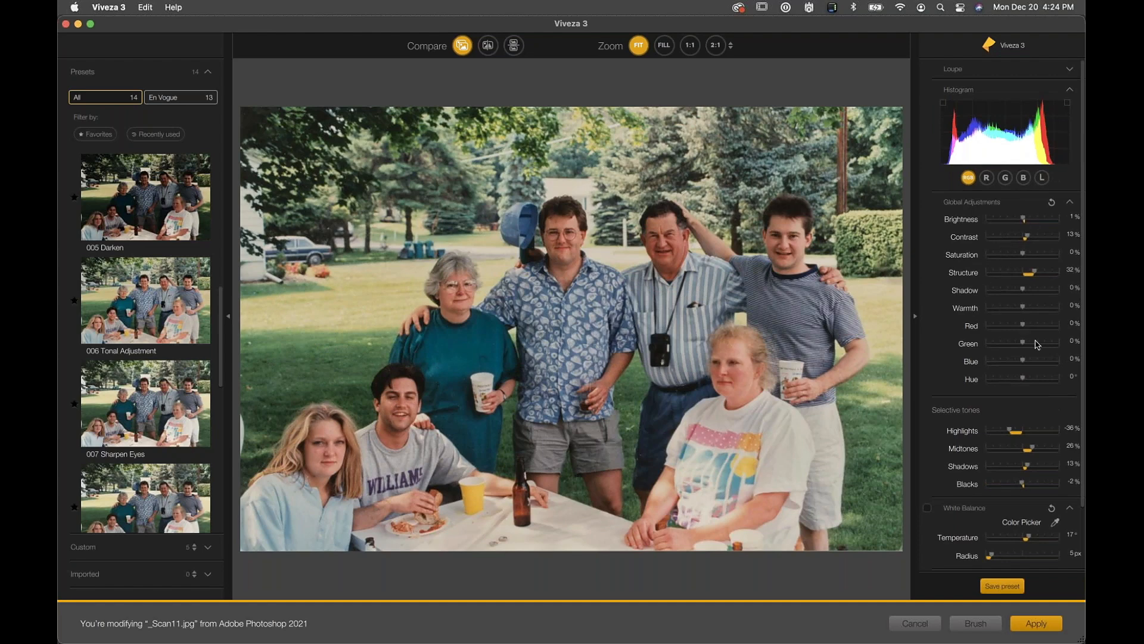
scroll(1005, 119, down, 3)
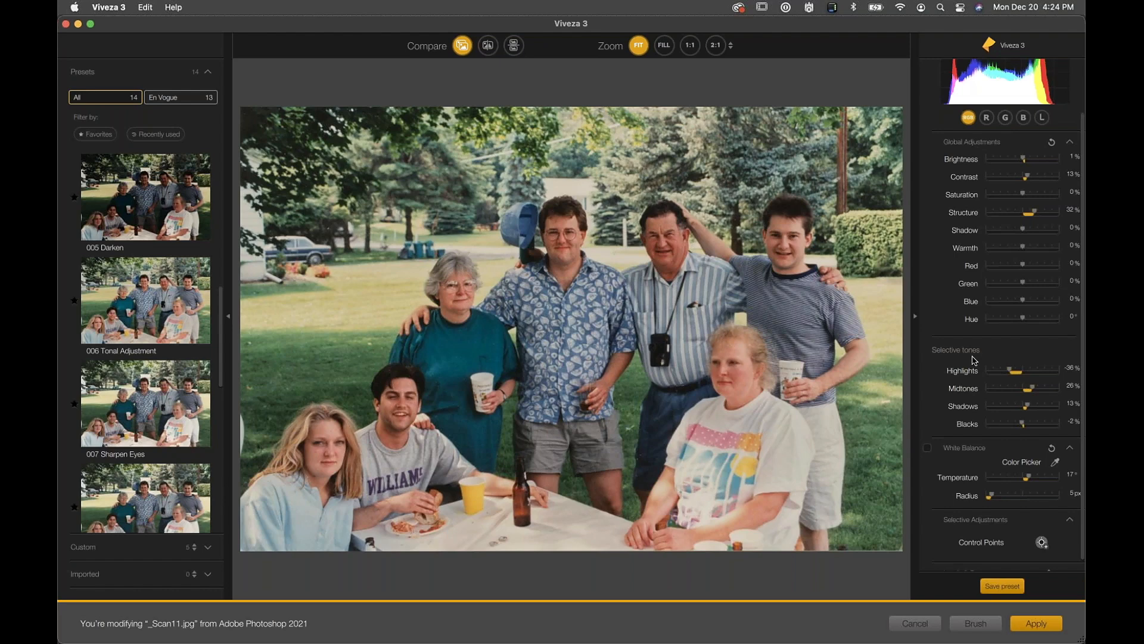
scroll(974, 361, down, 1)
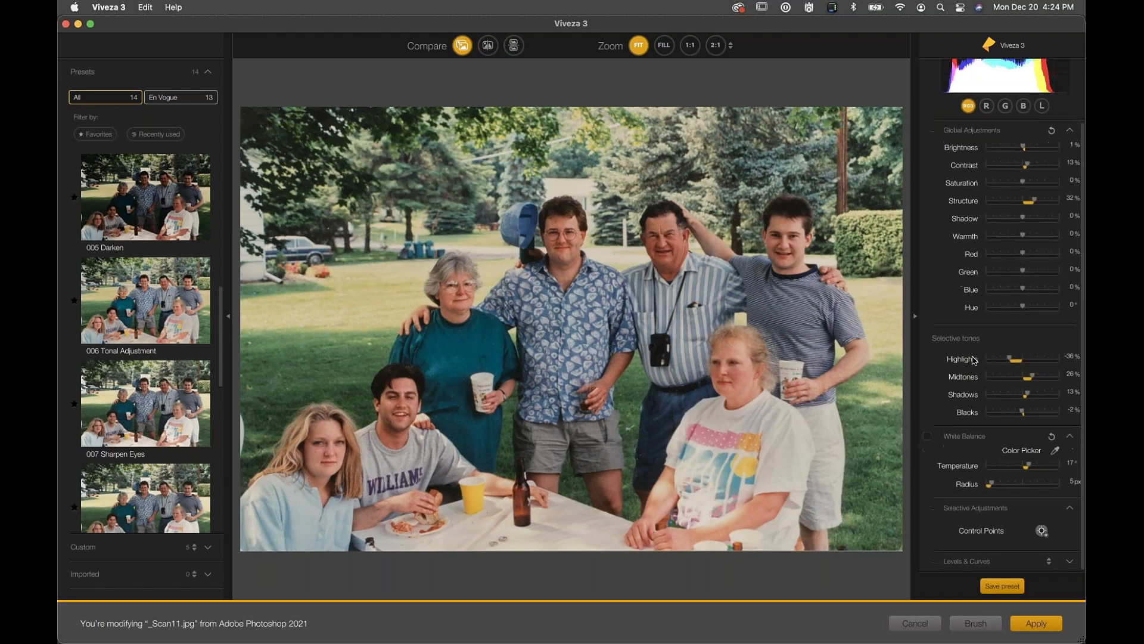
click(1042, 530)
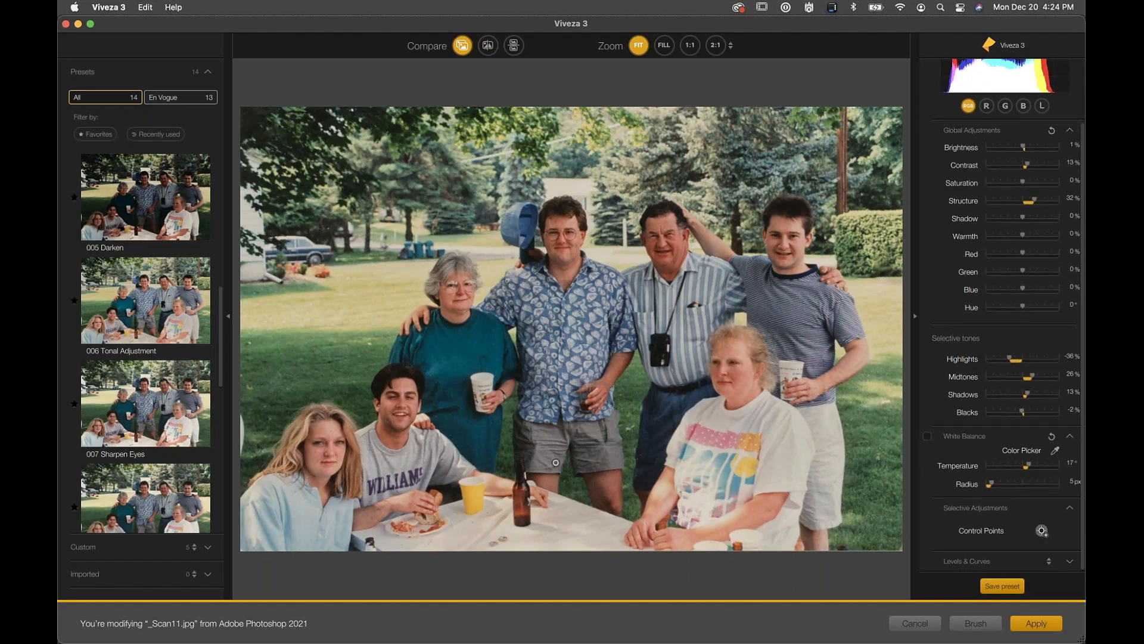
click(337, 451)
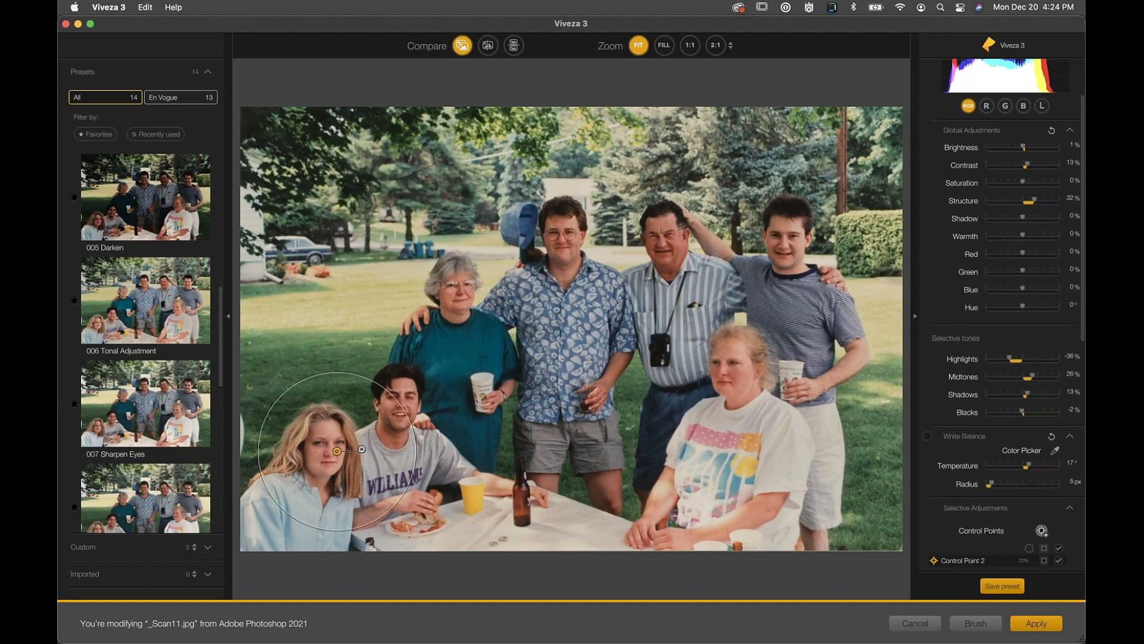
Step: Shrink the blonde woman's control point to fit her face, set its brightness to -7%, and reposition it slightly lower on her cheek
drag(361, 453, 357, 454)
scroll(1019, 482, down, 2)
scroll(1018, 482, down, 10)
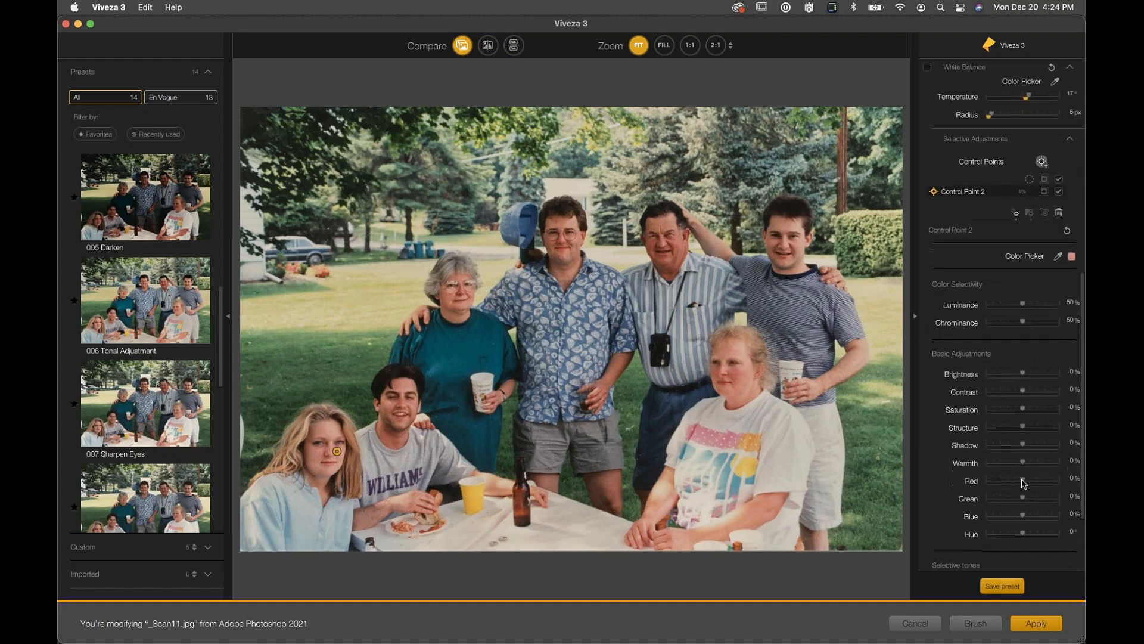
scroll(1024, 484, down, 1)
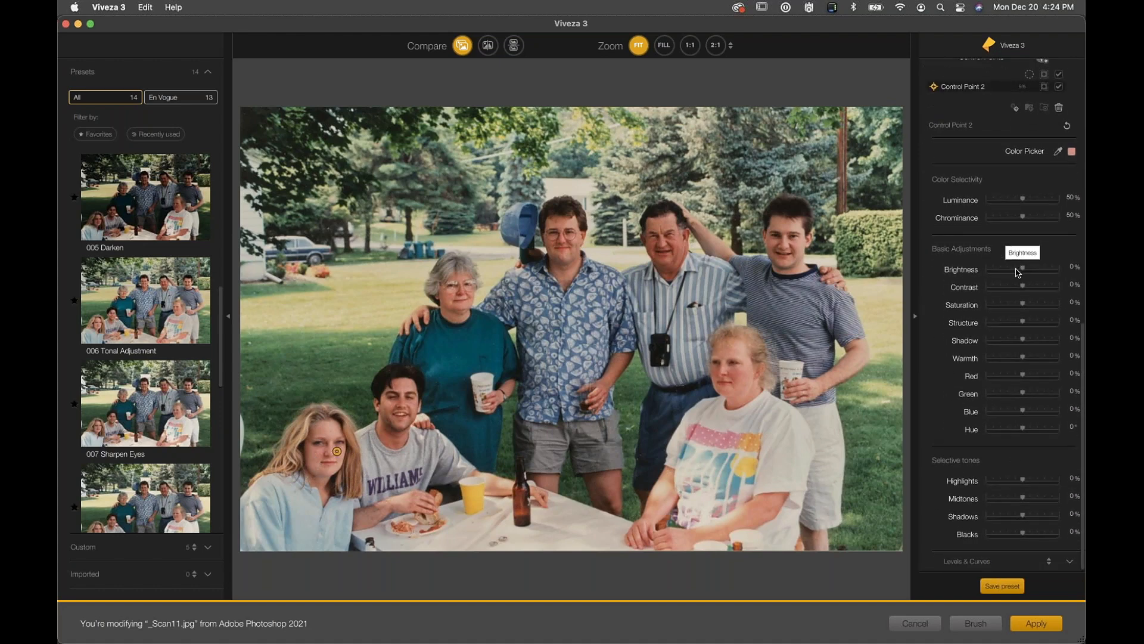
drag(1023, 270, 1020, 270)
drag(339, 456, 339, 460)
Step: Set the cheek control point's contrast to -19%, saturation to -3% and warmth to -5%
drag(1024, 289, 1018, 288)
drag(1023, 304, 1023, 309)
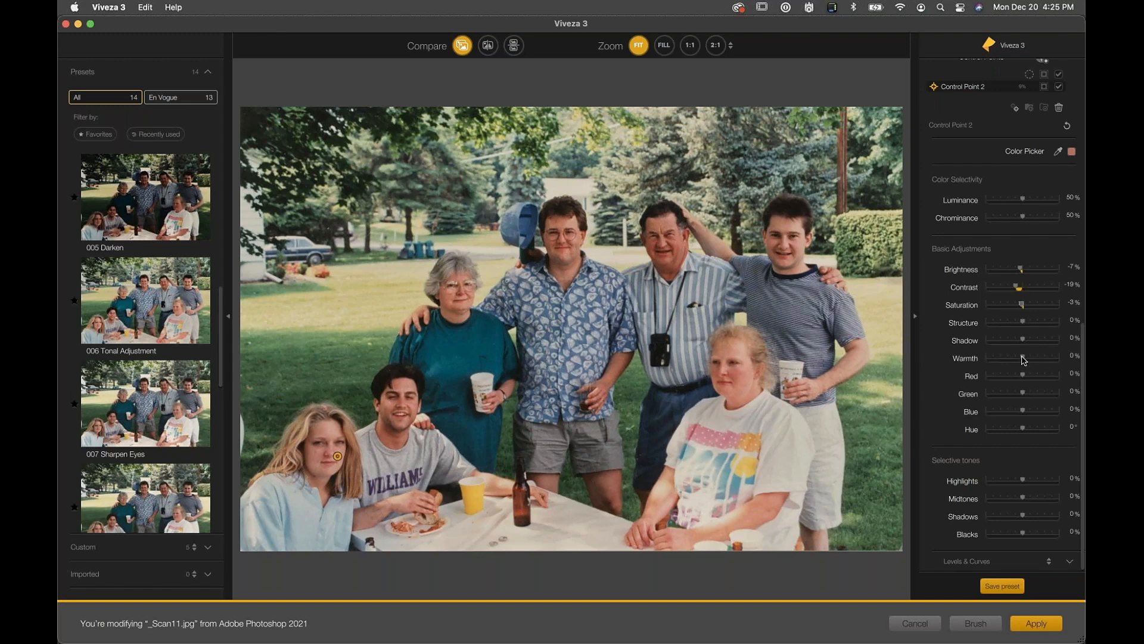
drag(1022, 357, 1021, 359)
Step: Duplicate the cheek control point onto the faces of everyone else except the man in the blue floral shirt
drag(338, 459, 410, 410)
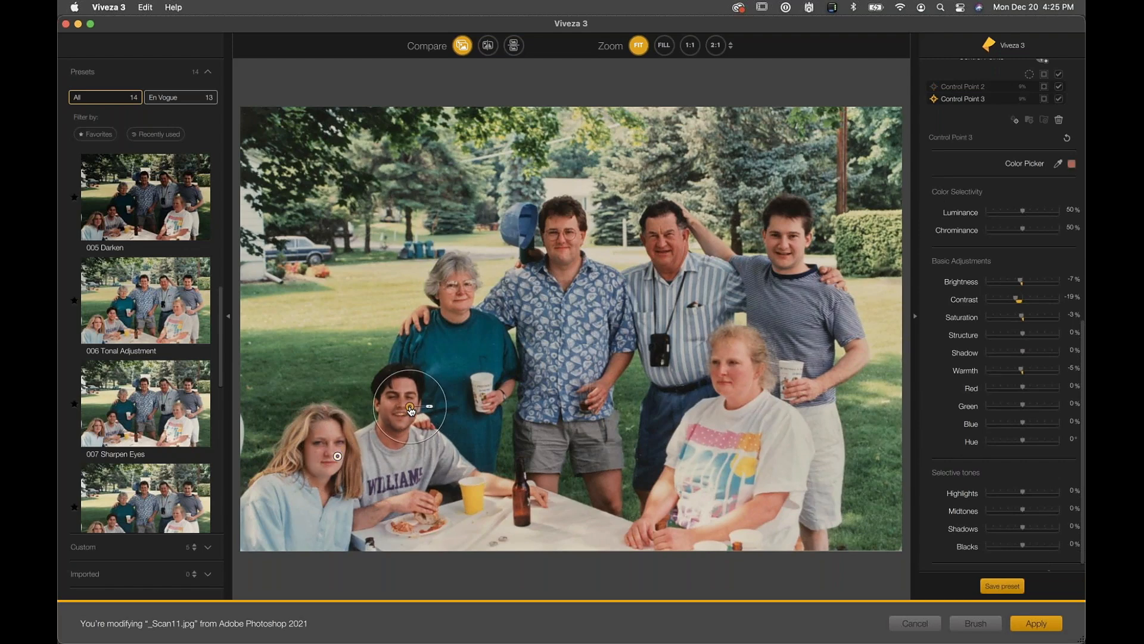
drag(410, 410, 746, 345)
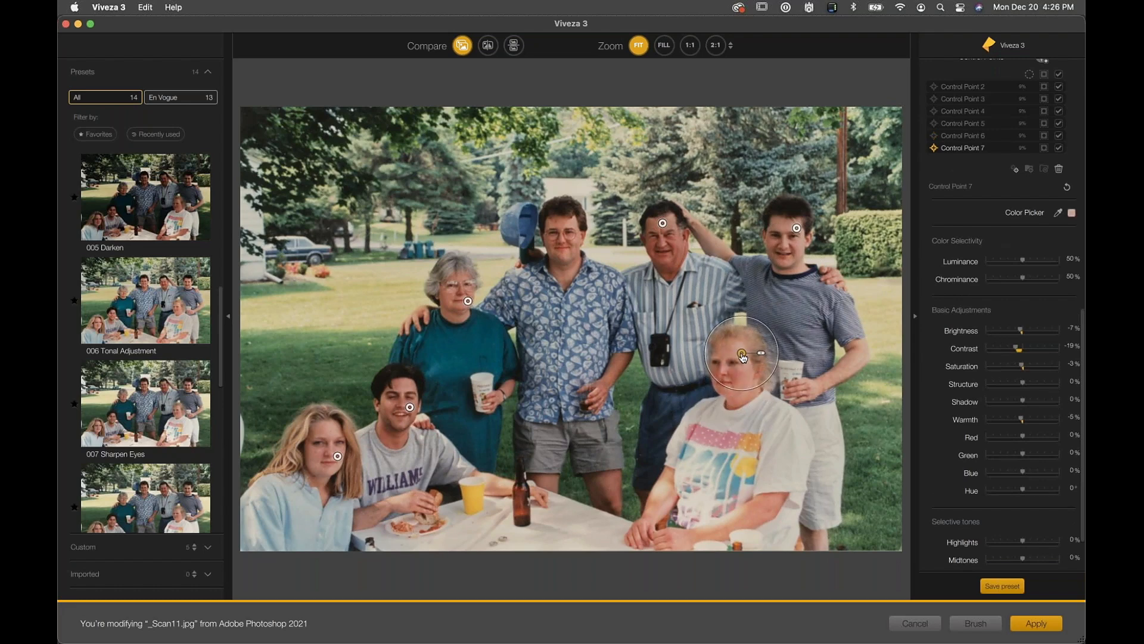
click(715, 314)
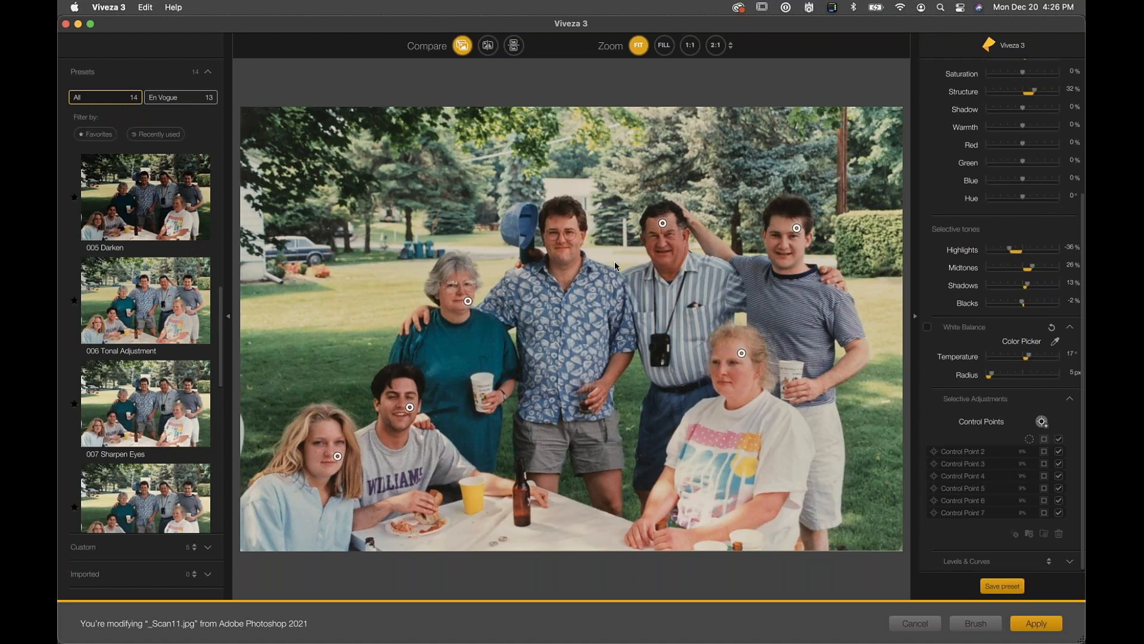
Step: Place a copy of the face control point on the floral-shirted man's chin and set its brightness to 4%
click(623, 227)
drag(623, 228, 569, 255)
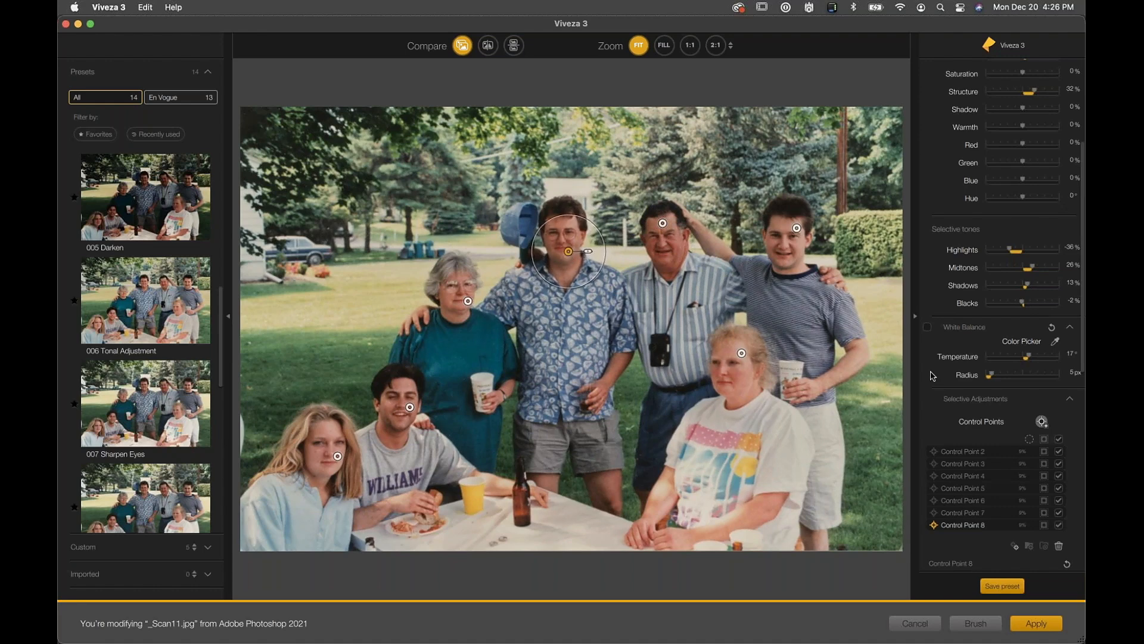
scroll(1004, 444, down, 5)
scroll(1005, 444, down, 4)
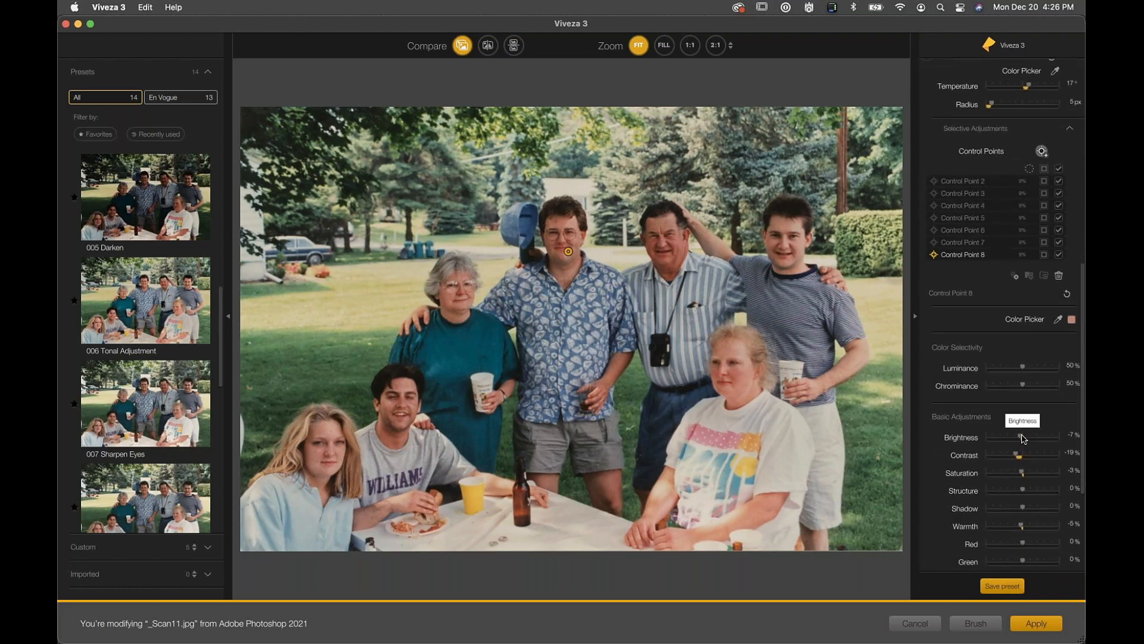
drag(1021, 437, 1023, 437)
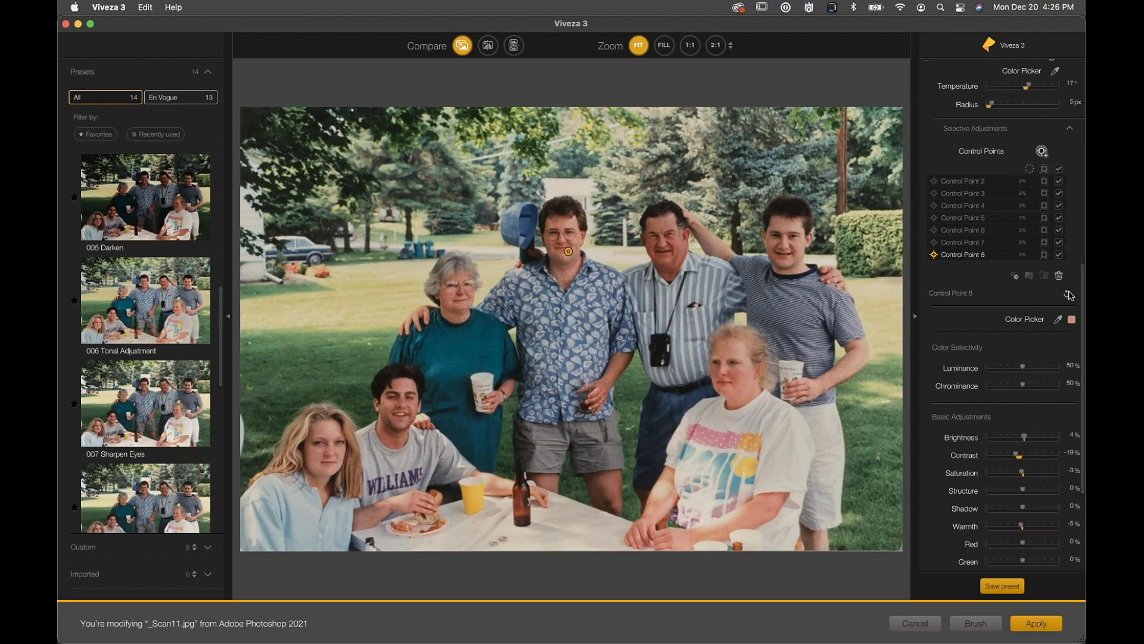
Step: Add new control points on the white tablecloth and the seated woman's T-shirt, and enlarge the tablecloth point's radius
click(1041, 151)
click(535, 535)
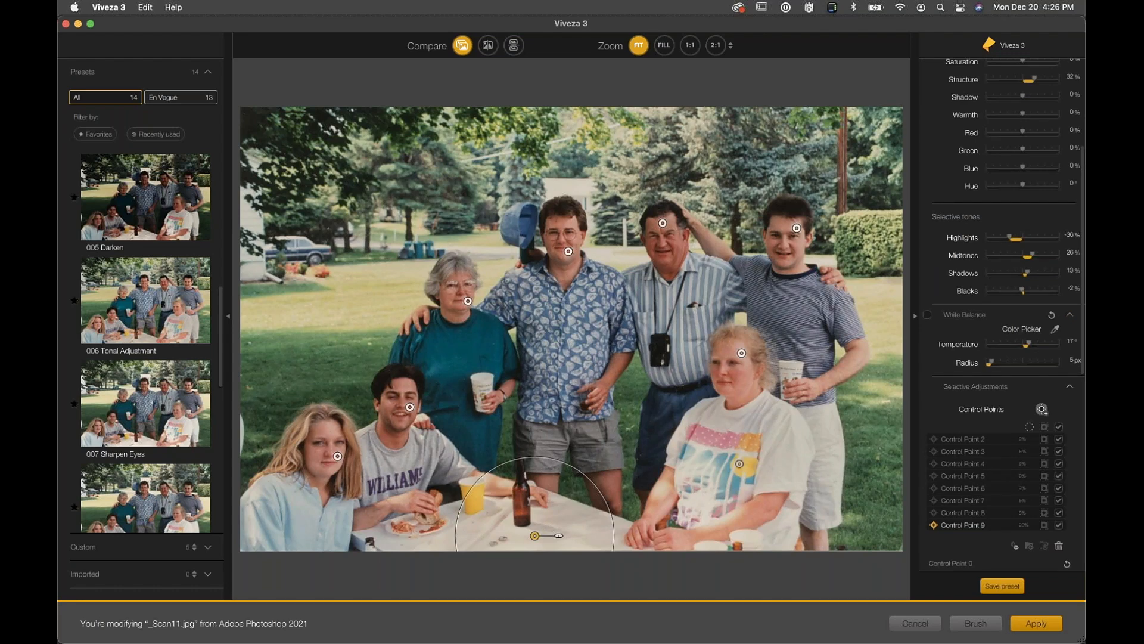
click(710, 489)
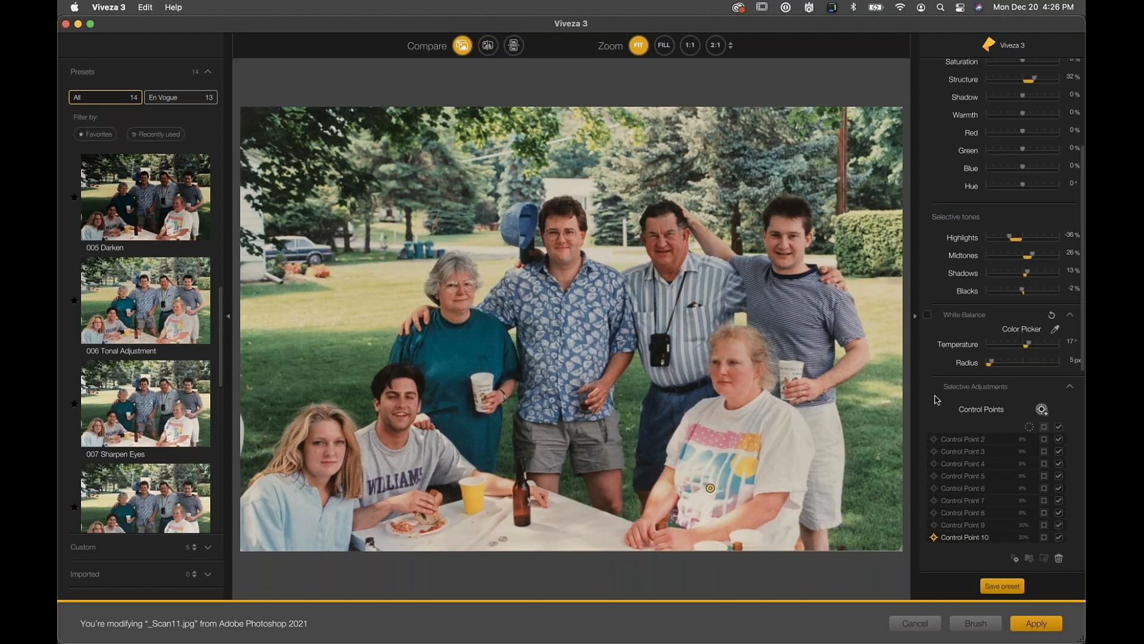
drag(533, 539, 556, 540)
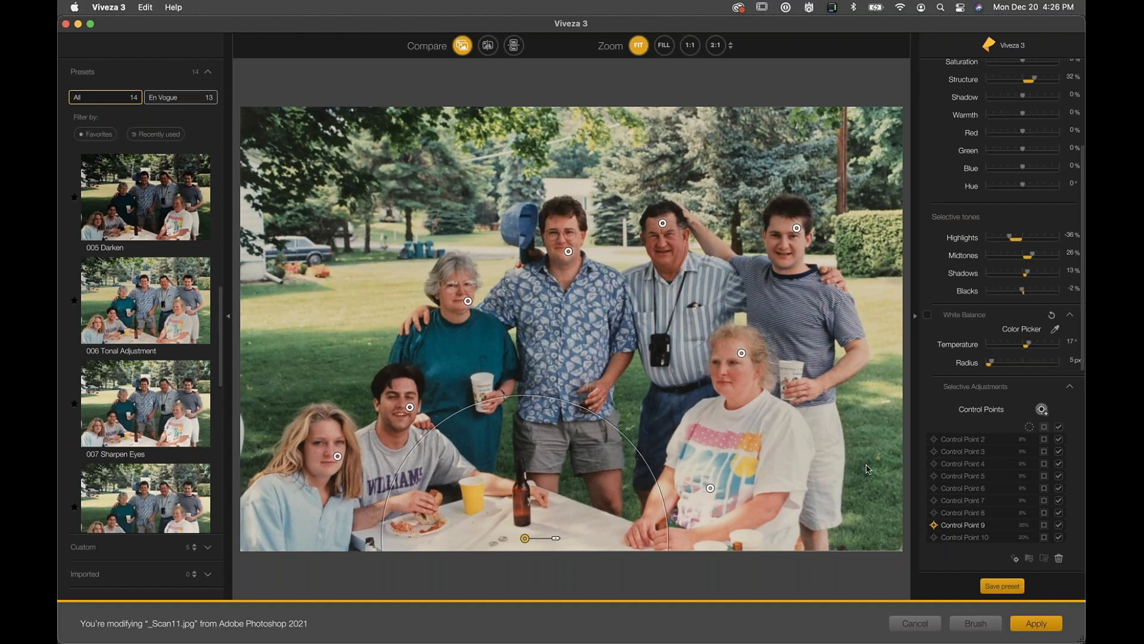
Step: Set the tablecloth control point's contrast to 51% and brightness to 16%
scroll(1056, 471, down, 4)
scroll(1058, 474, down, 5)
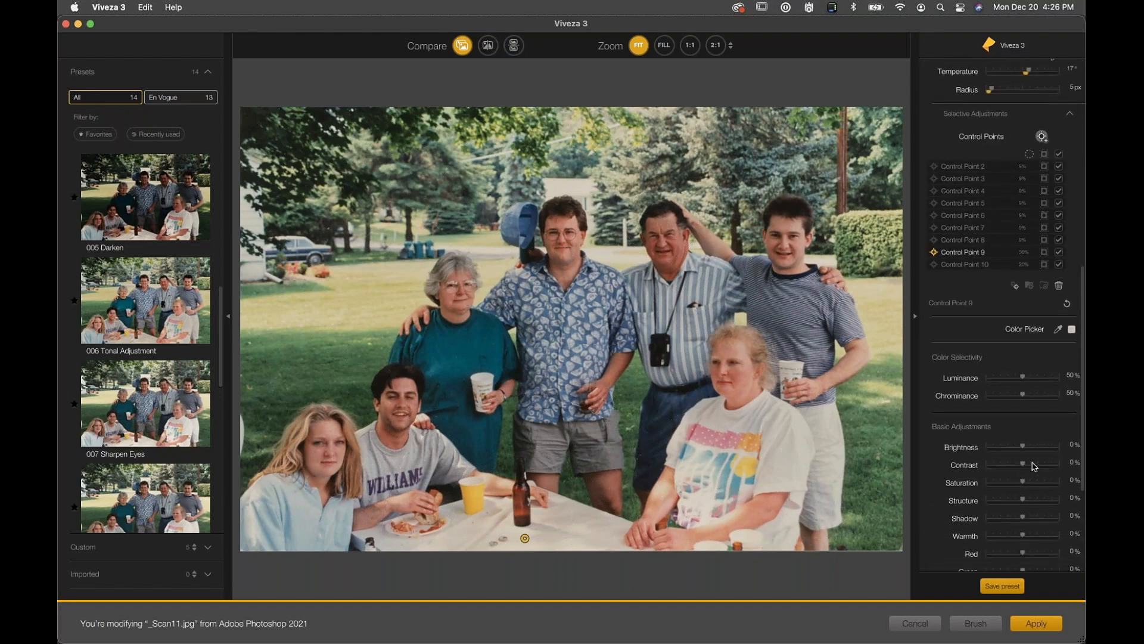
drag(1023, 464, 1042, 467)
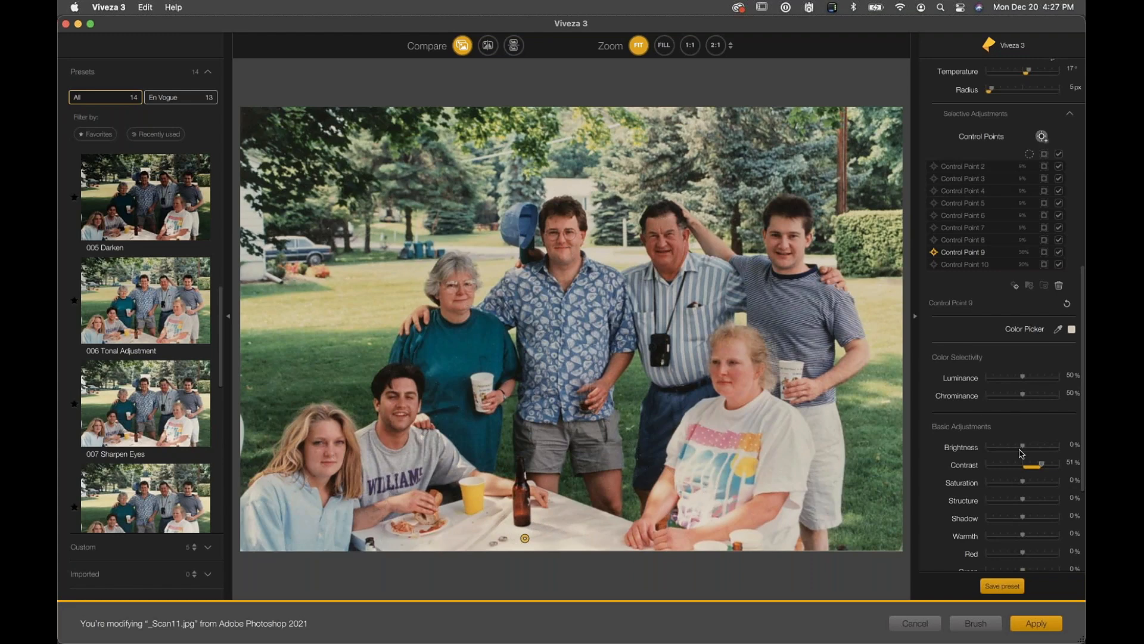
drag(1023, 448, 1030, 450)
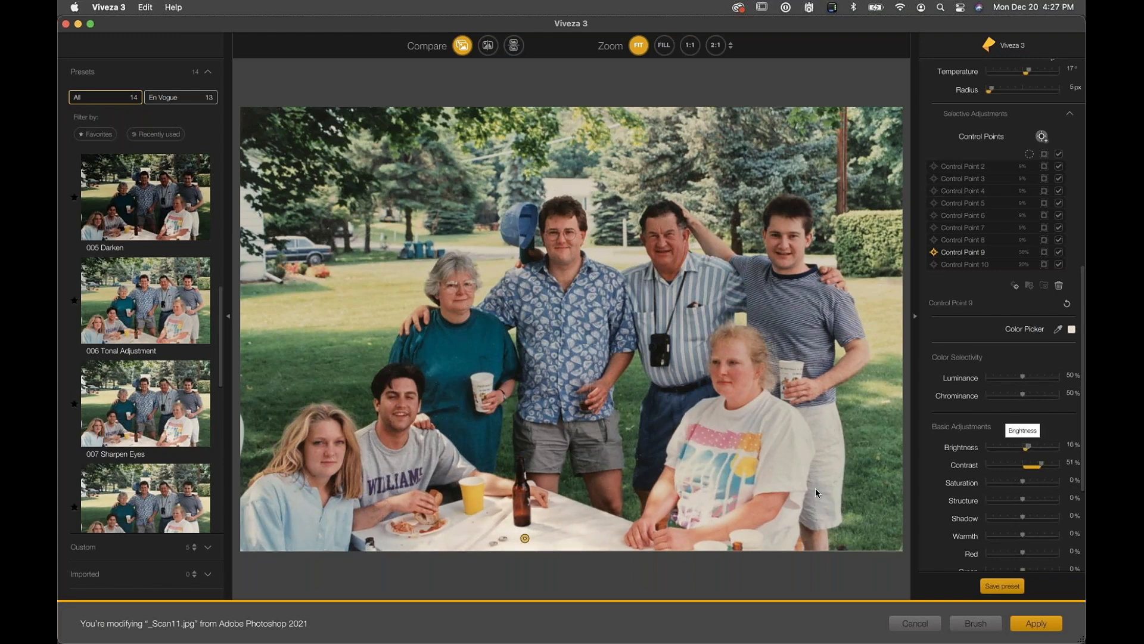
Step: Set the T-shirt control point's brightness to -17% and move the point down onto the woman's forearm at the table edge
click(712, 488)
drag(713, 495, 711, 499)
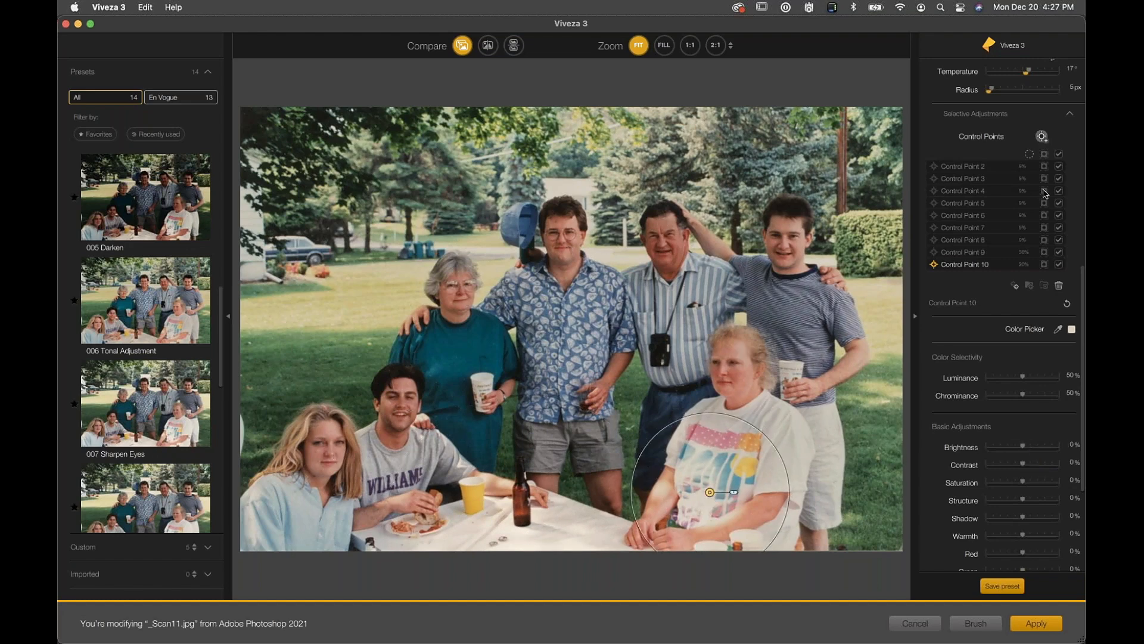
drag(1023, 447, 1018, 449)
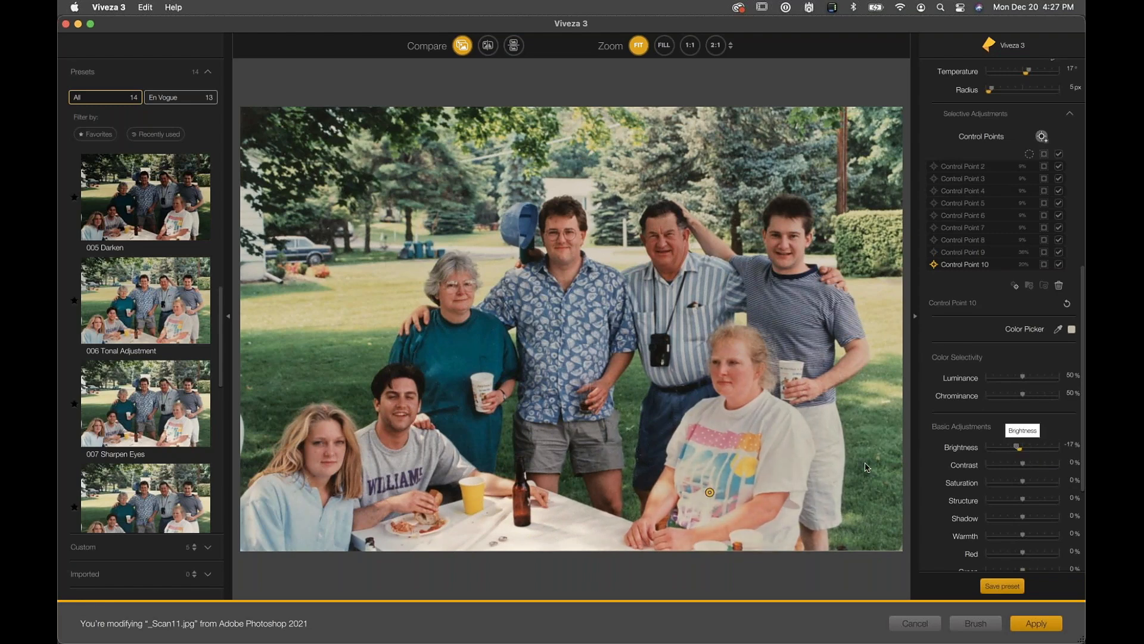
drag(715, 494, 694, 542)
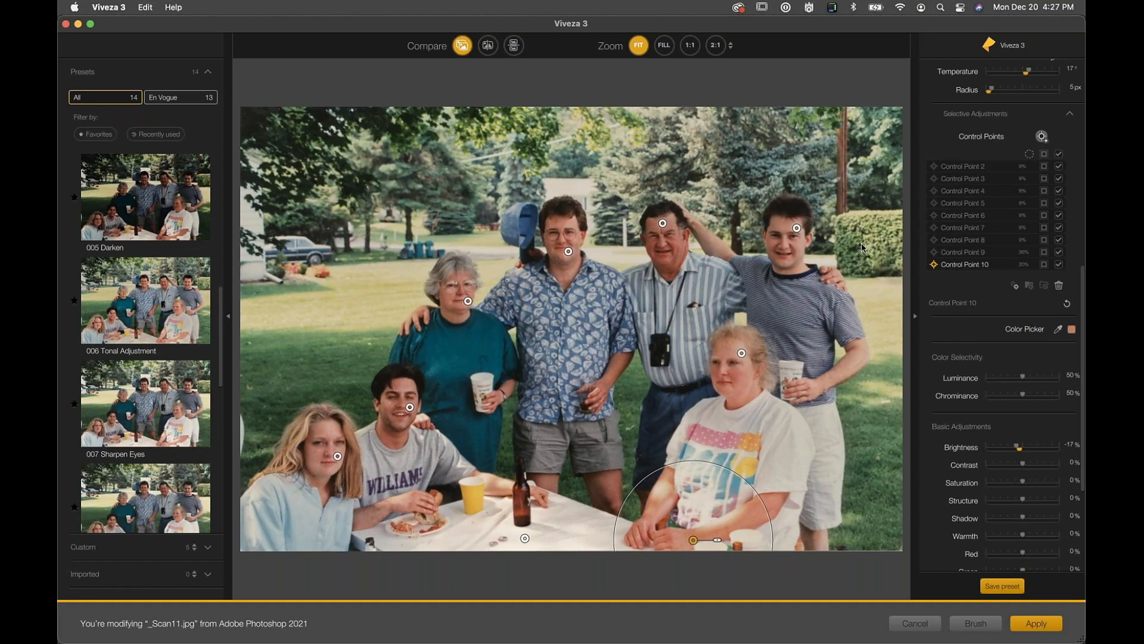
Step: Add a control point on the blue floral shirt and set its brightness to -13% and structure to 35%
click(1041, 137)
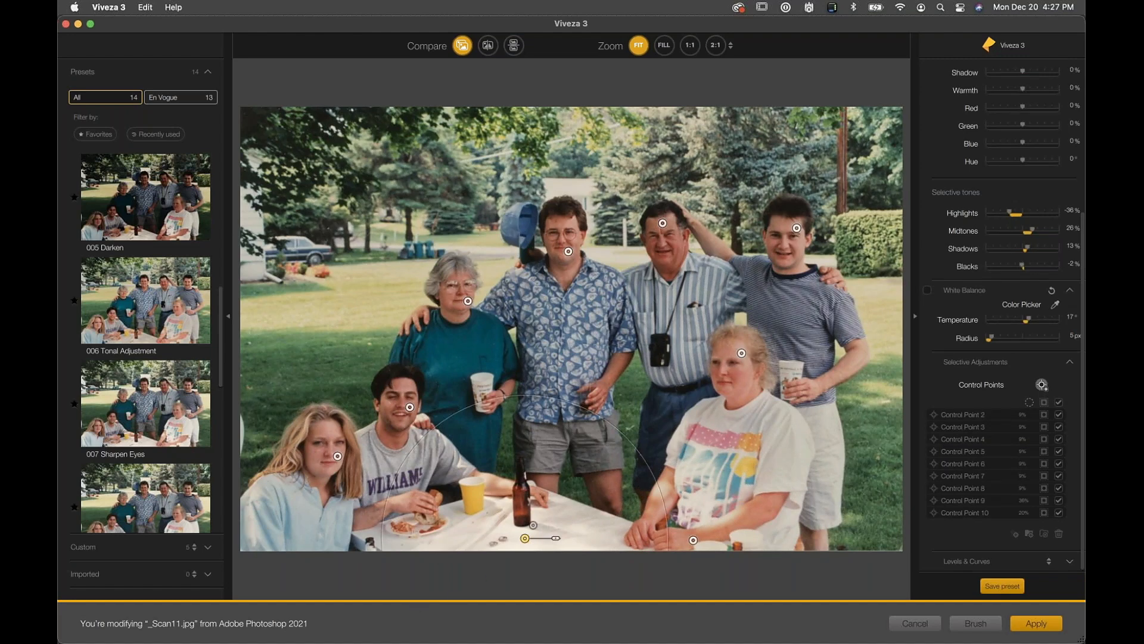
click(571, 331)
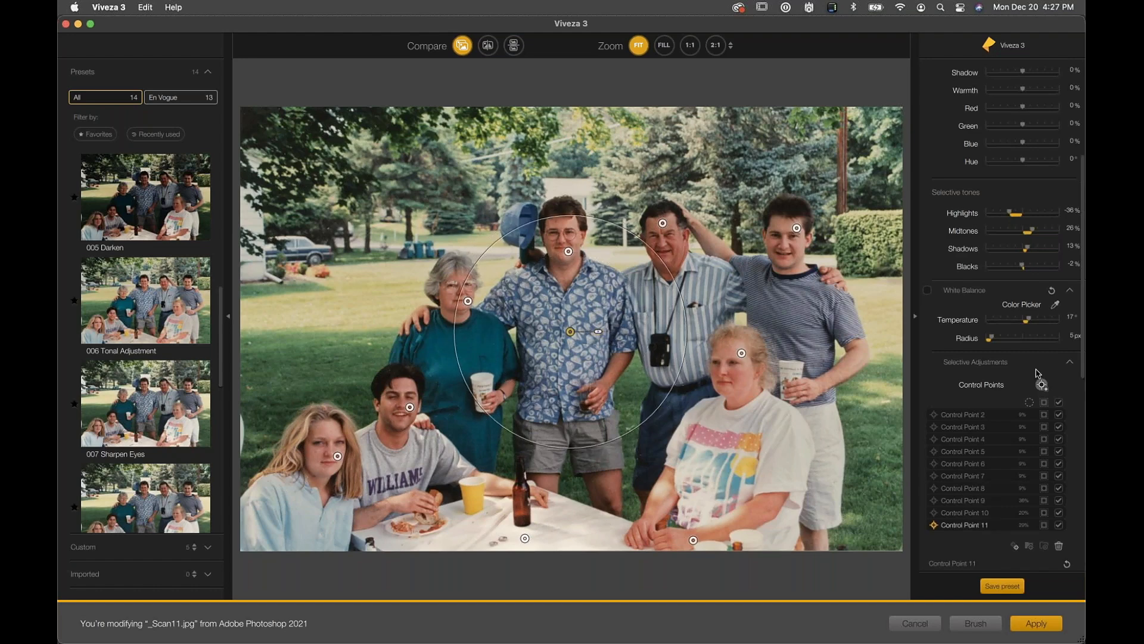
scroll(1008, 467, down, 5)
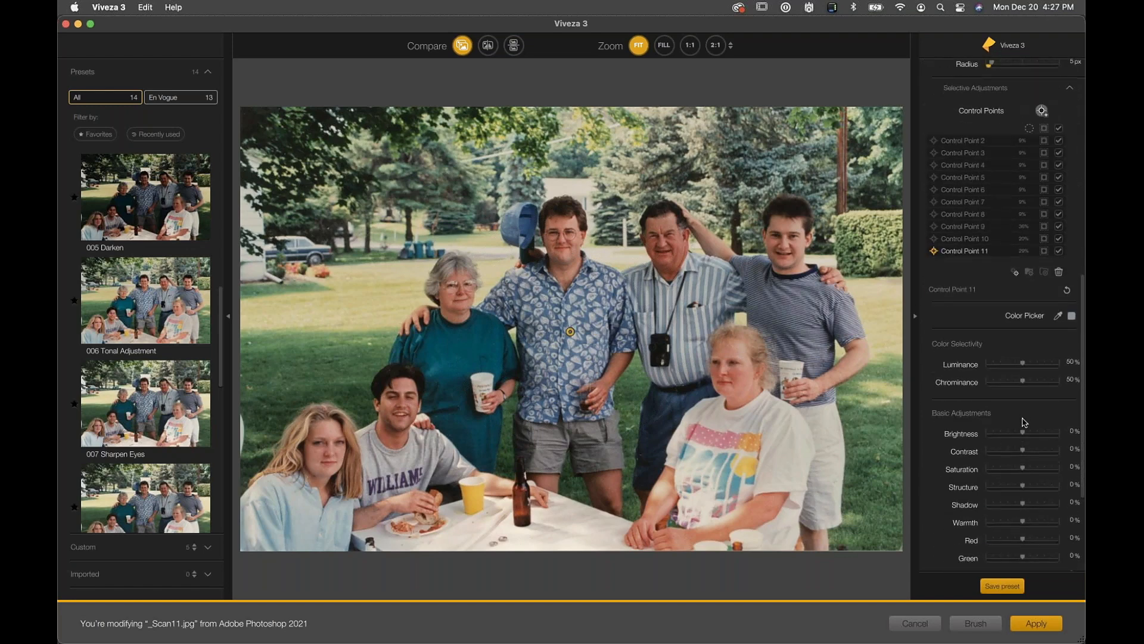
drag(1023, 433, 1019, 435)
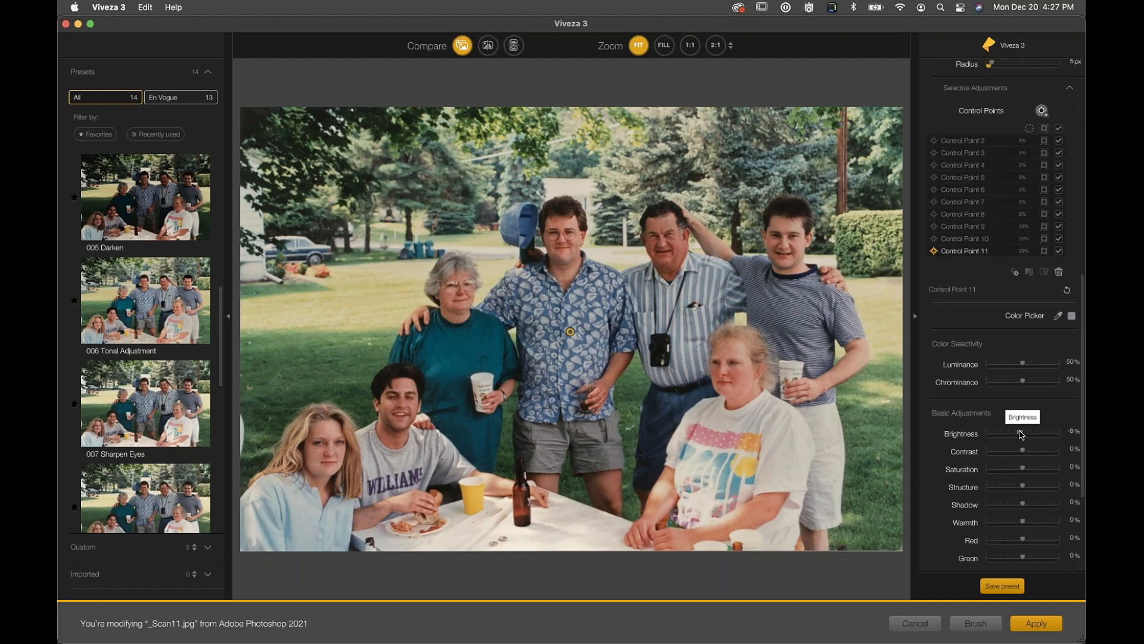
drag(1022, 486, 1034, 485)
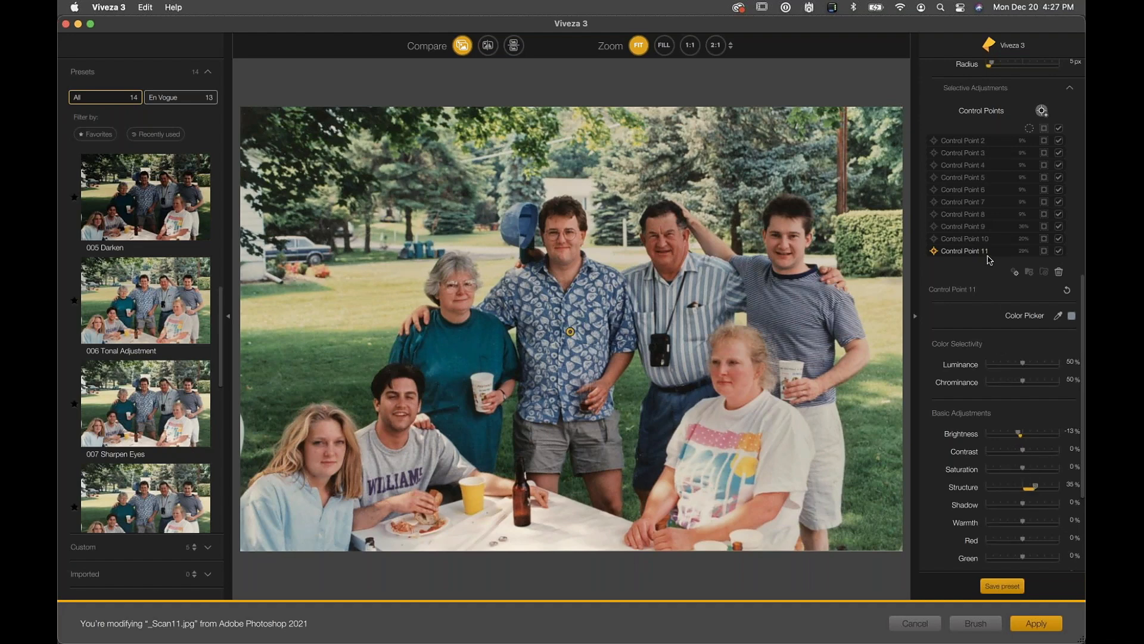
Step: Toggle the floral shirt's control point off and on, raise its brightness slightly, and deselect it
click(1059, 251)
click(1059, 251)
drag(1019, 439, 1021, 435)
click(483, 163)
Step: Switch repeatedly between the original and the adjusted photo to compare the overall result
click(463, 49)
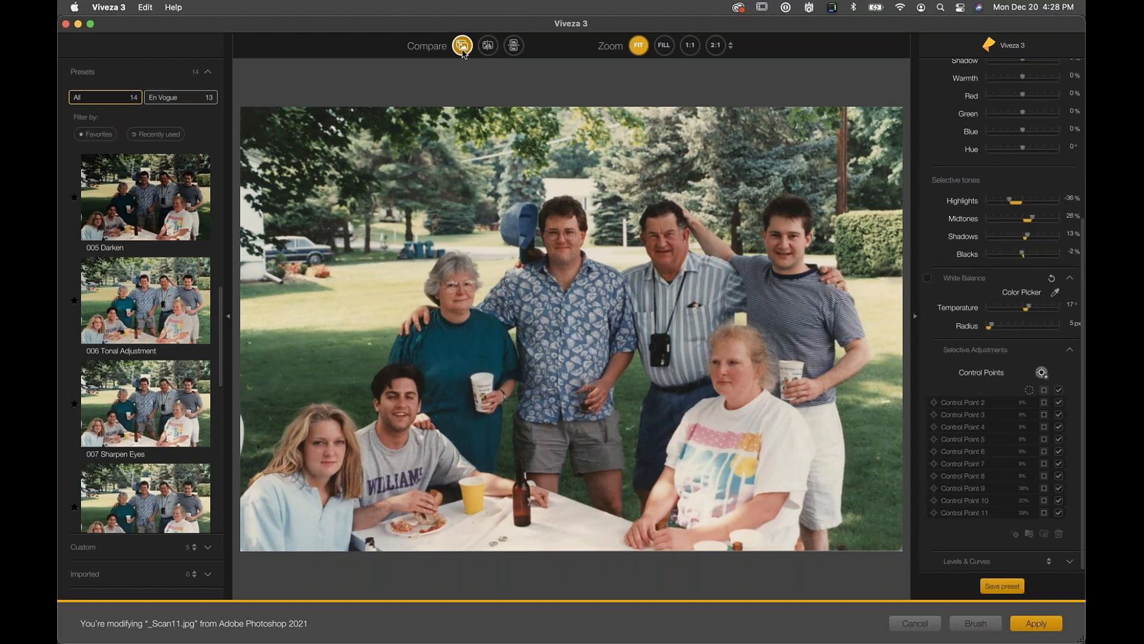
click(463, 49)
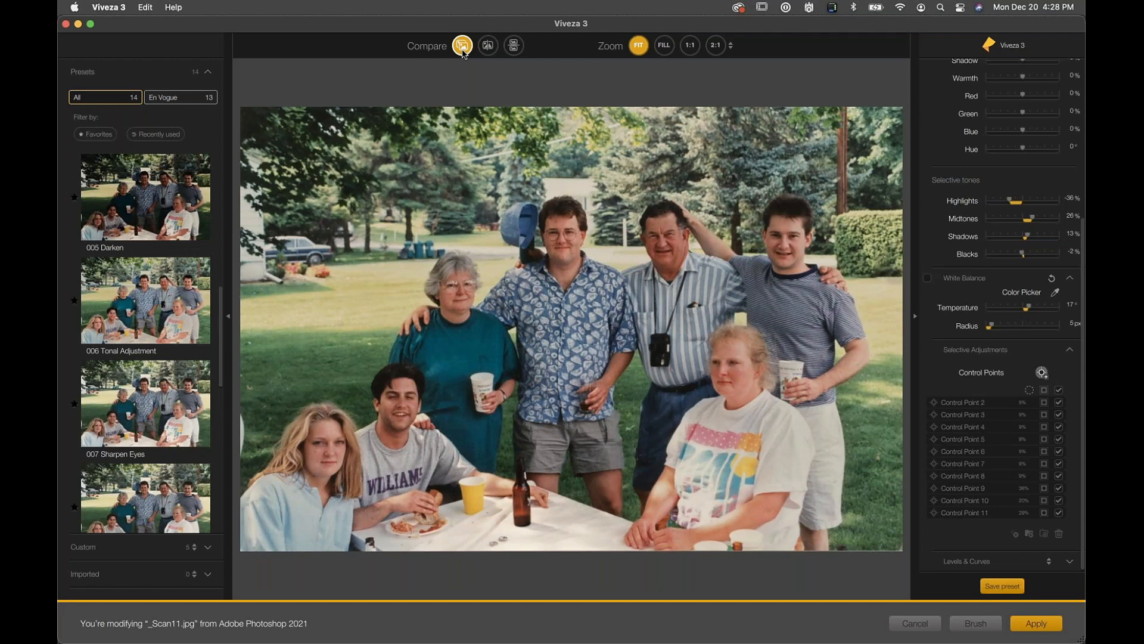
click(463, 49)
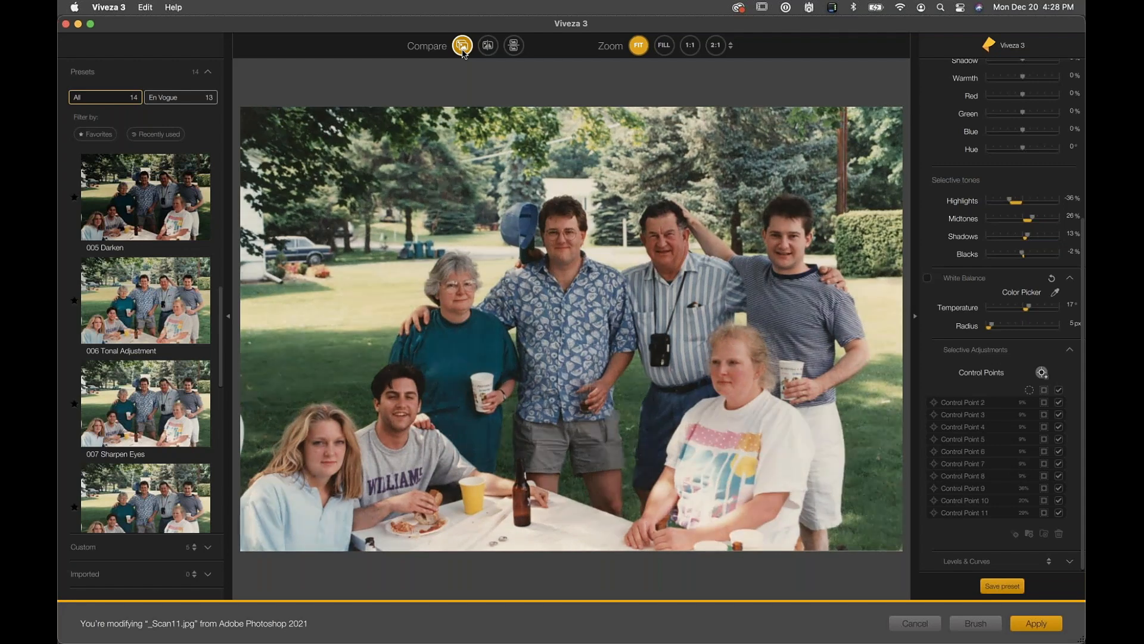
click(463, 49)
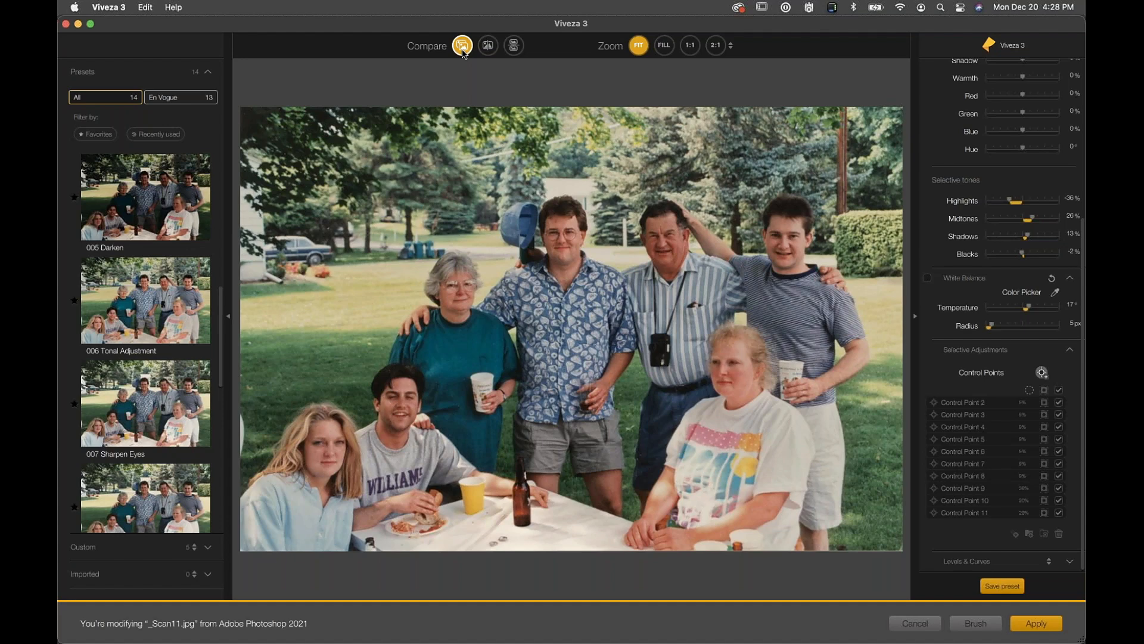
mouse_move(513, 131)
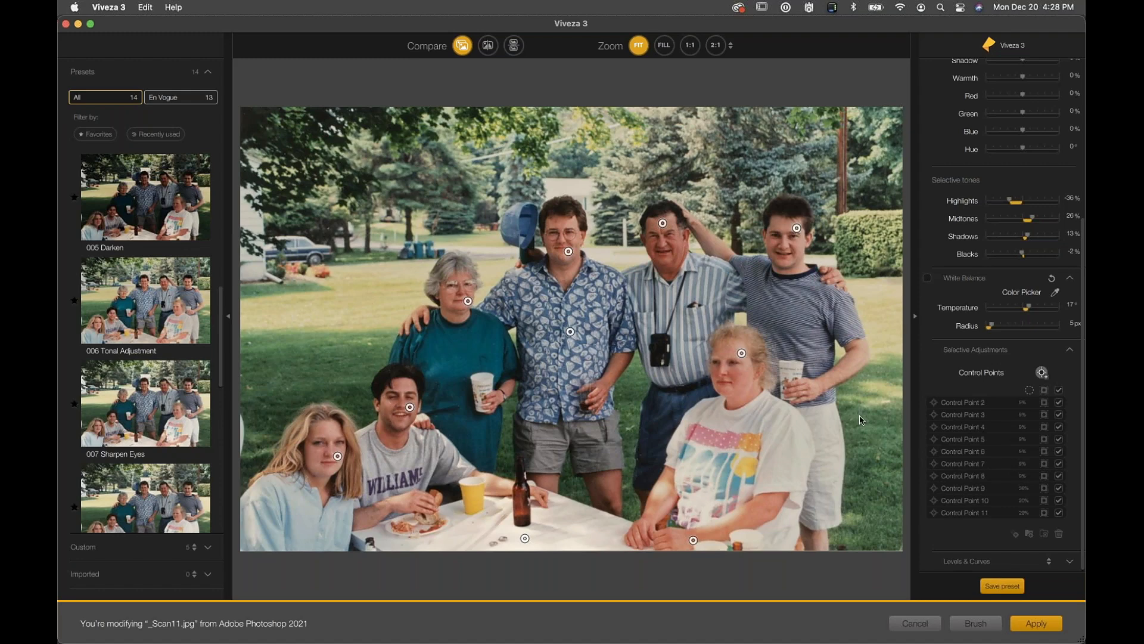
Step: Start saving the adjustments as a custom preset and rearrange the windows so the preset naming dialog is reachable
click(1007, 588)
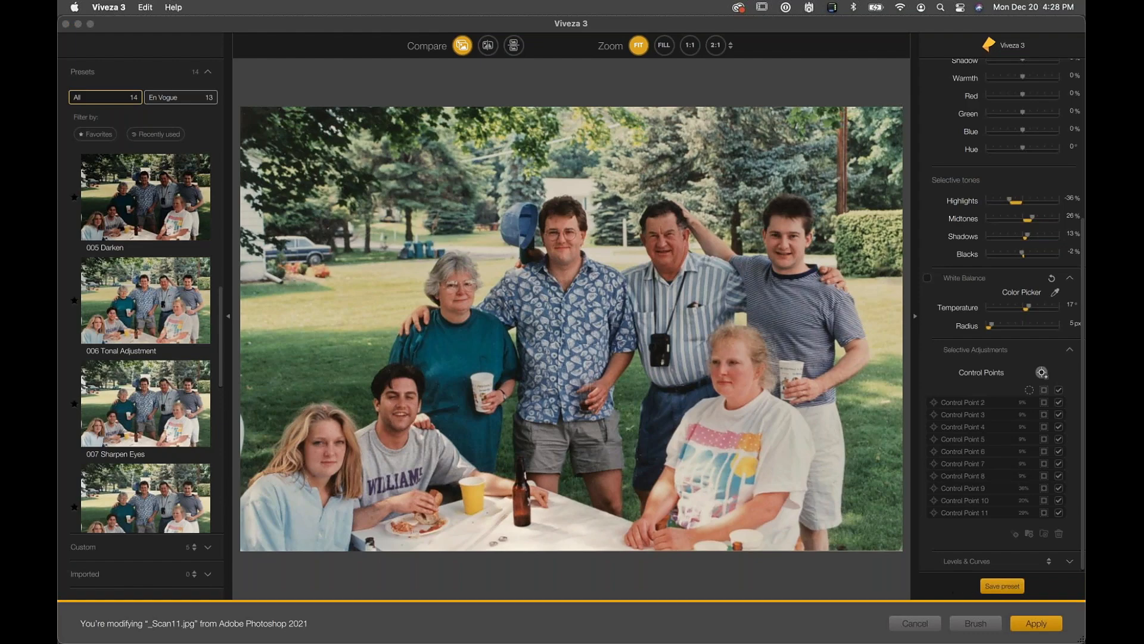
drag(275, 23, 429, 437)
drag(417, 345, 417, 347)
drag(520, 276, 466, 187)
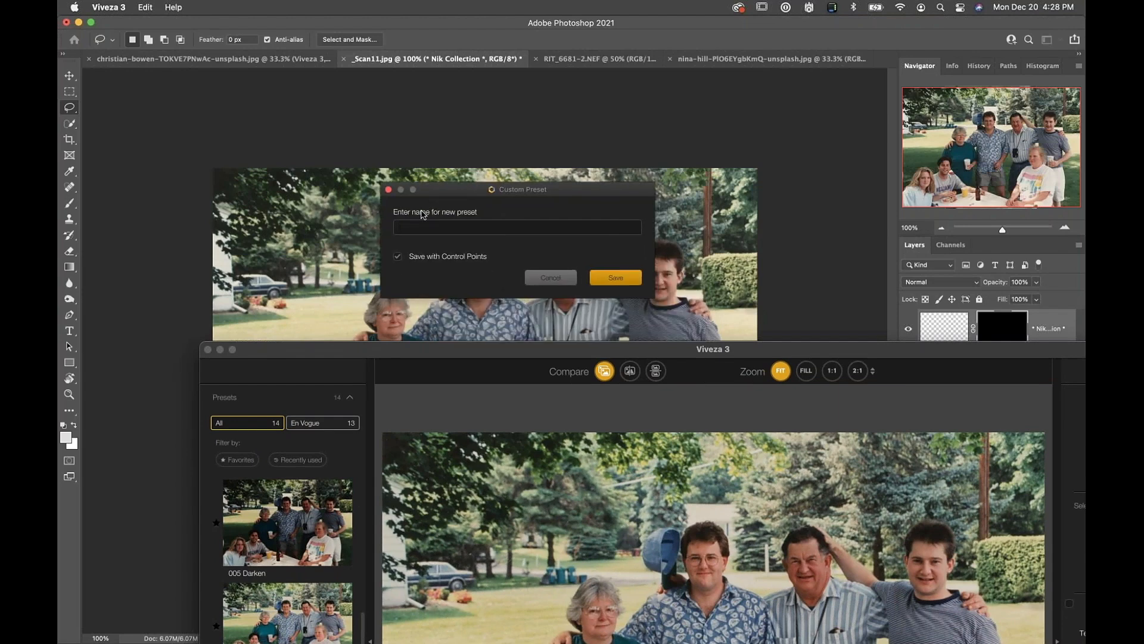
Step: Save the custom preset as "July get together" with its control points included, and restore the Viveza window to full size
text(July get together)
key(Return)
drag(545, 393, 407, 212)
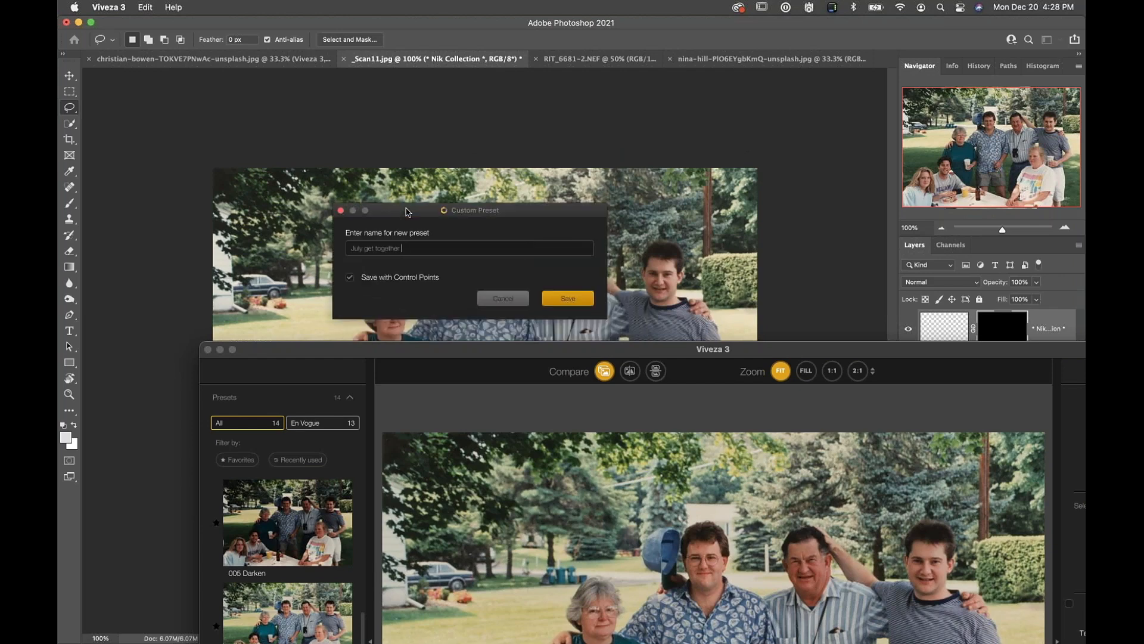
drag(407, 211, 390, 194)
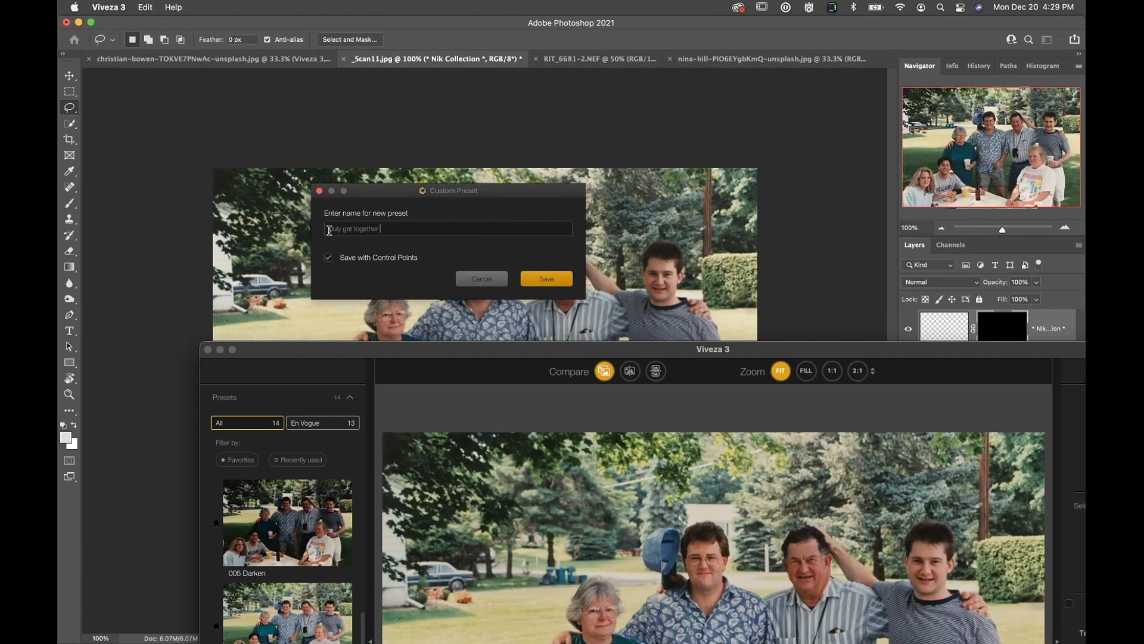
drag(384, 191, 339, 180)
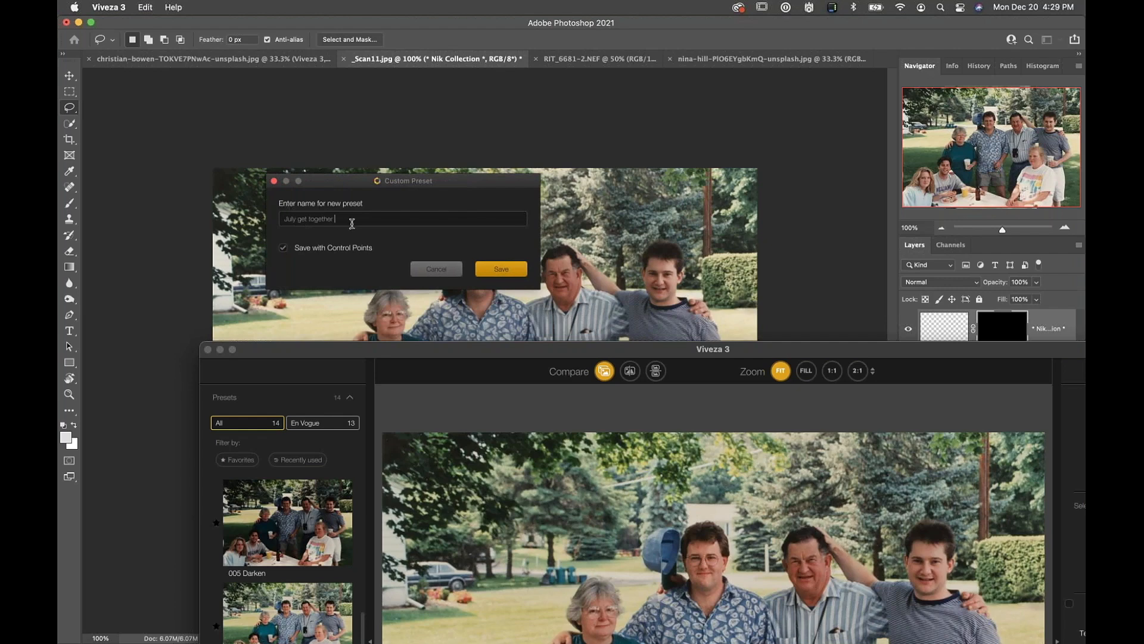
click(503, 273)
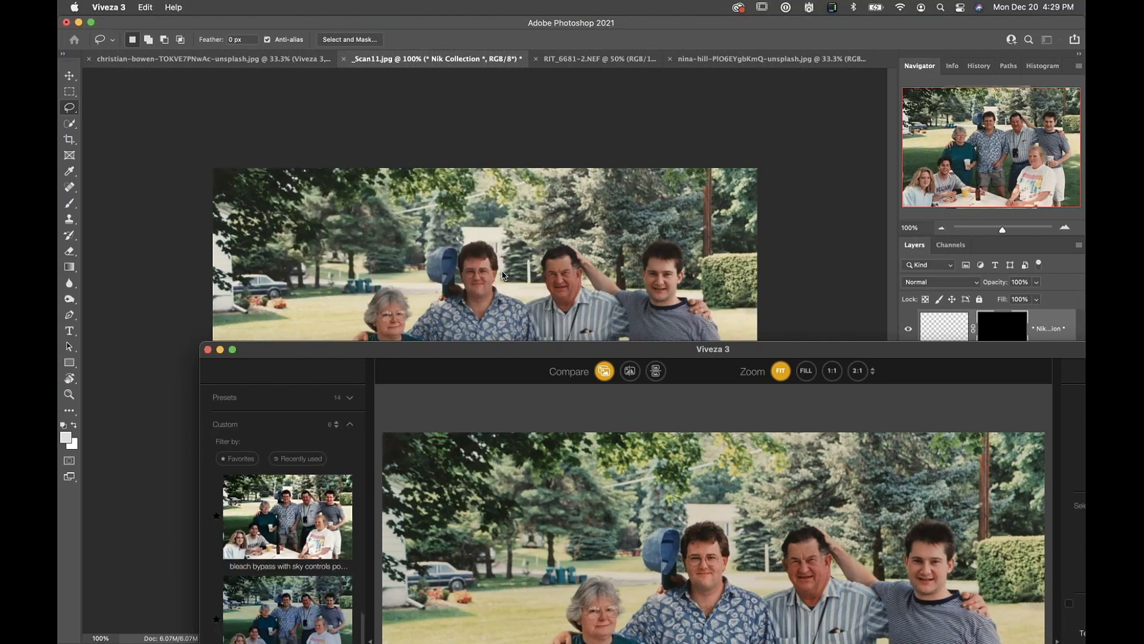
double_click(516, 353)
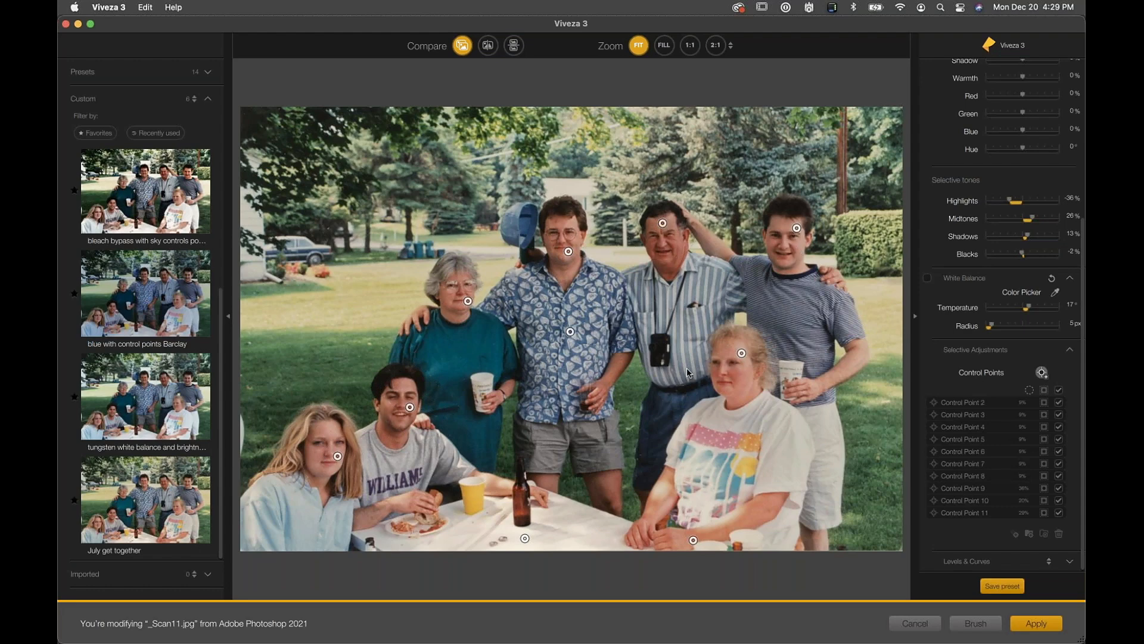
Step: Apply the Viveza adjustments to the scanned group photo and reduce the Viveza 3 layer's opacity to 91%
click(1031, 624)
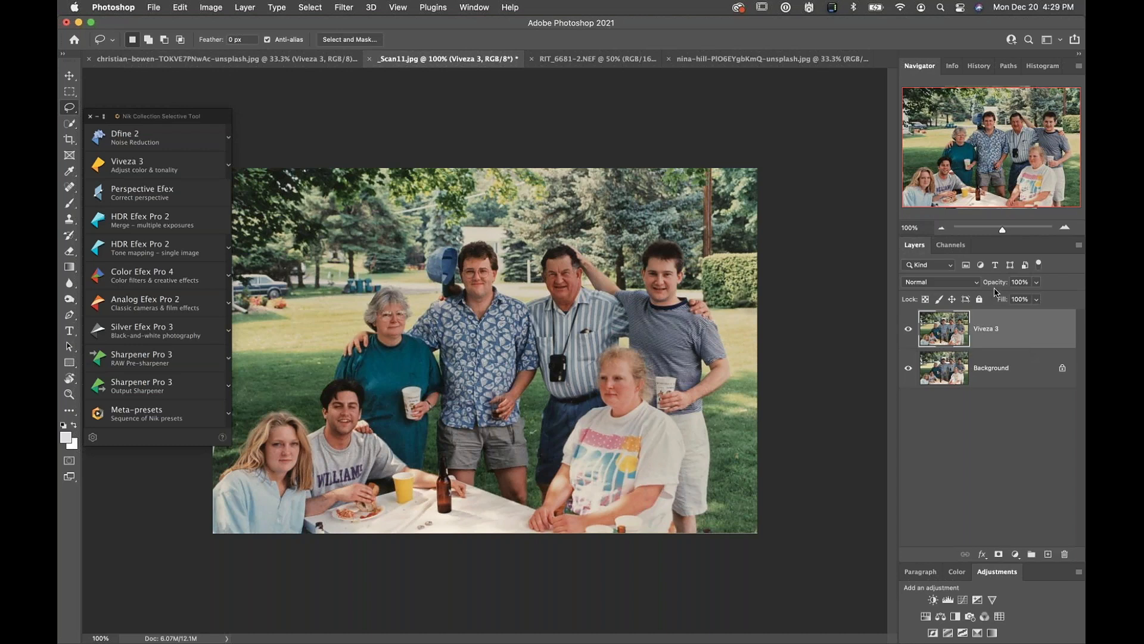
drag(1000, 285, 992, 286)
drag(993, 286, 1041, 284)
drag(1038, 287, 1039, 287)
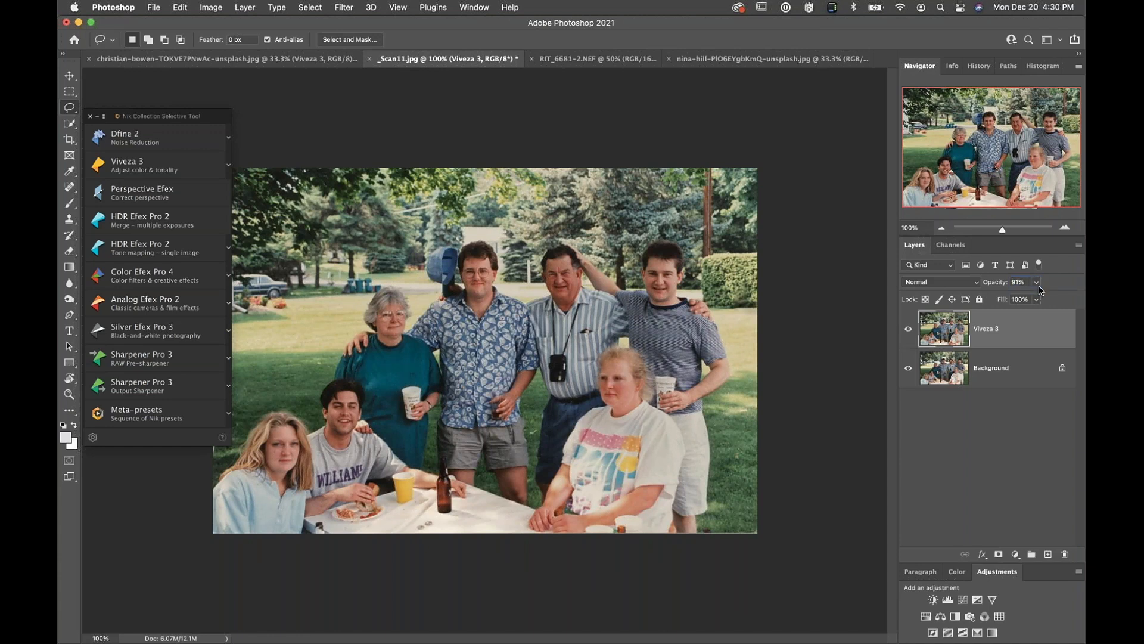
Step: Toggle the Viveza 3 layer's visibility to compare before and after, and close the _Scan11.jpg document
click(906, 331)
click(907, 331)
click(368, 59)
click(586, 260)
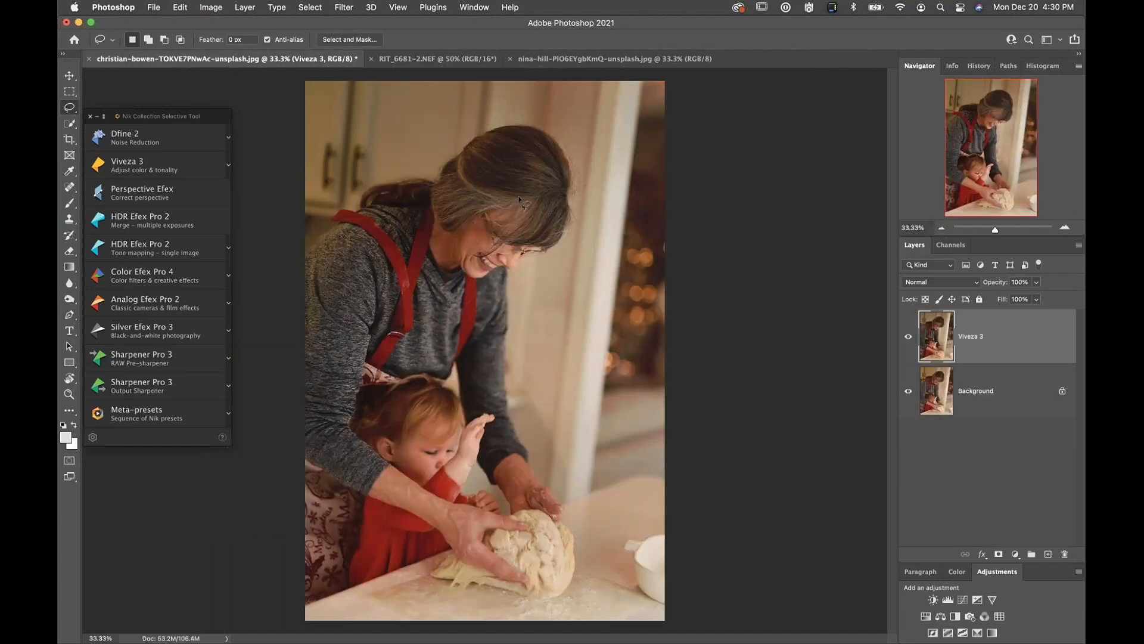
Step: Switch to the snow photo RIT_6681-2.NEF and open it in Color Efex Pro 4
click(400, 60)
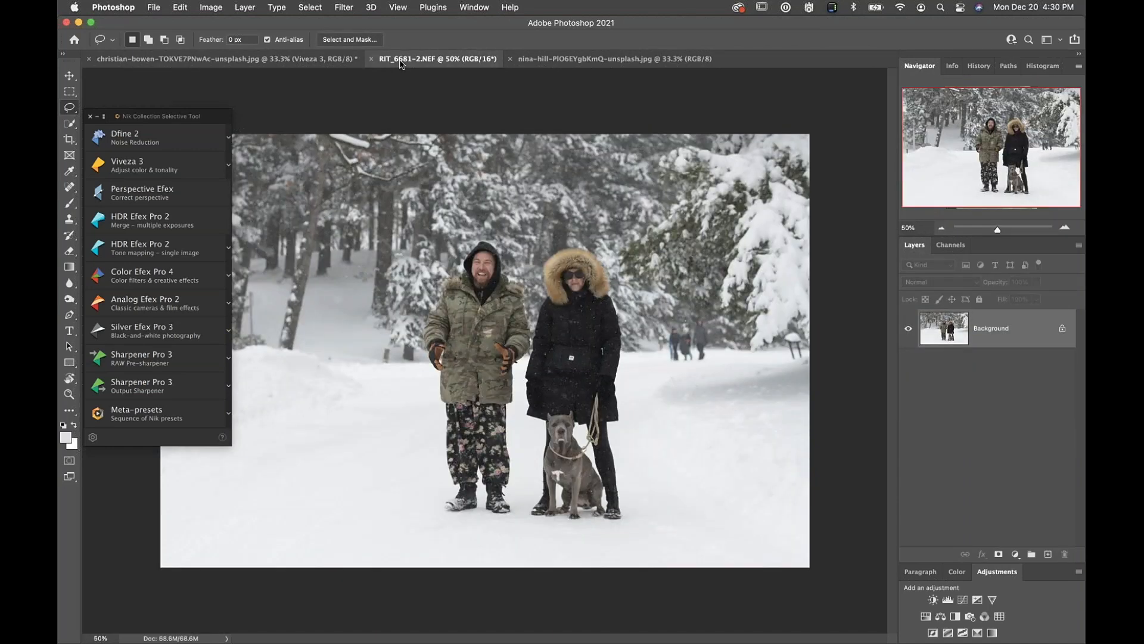
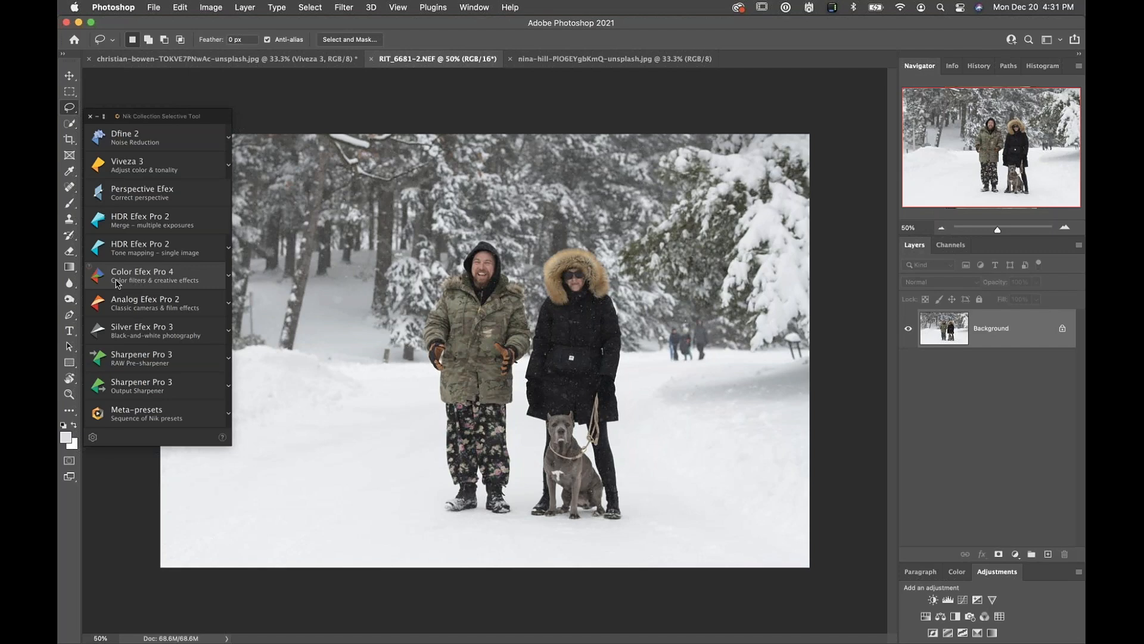
click(136, 277)
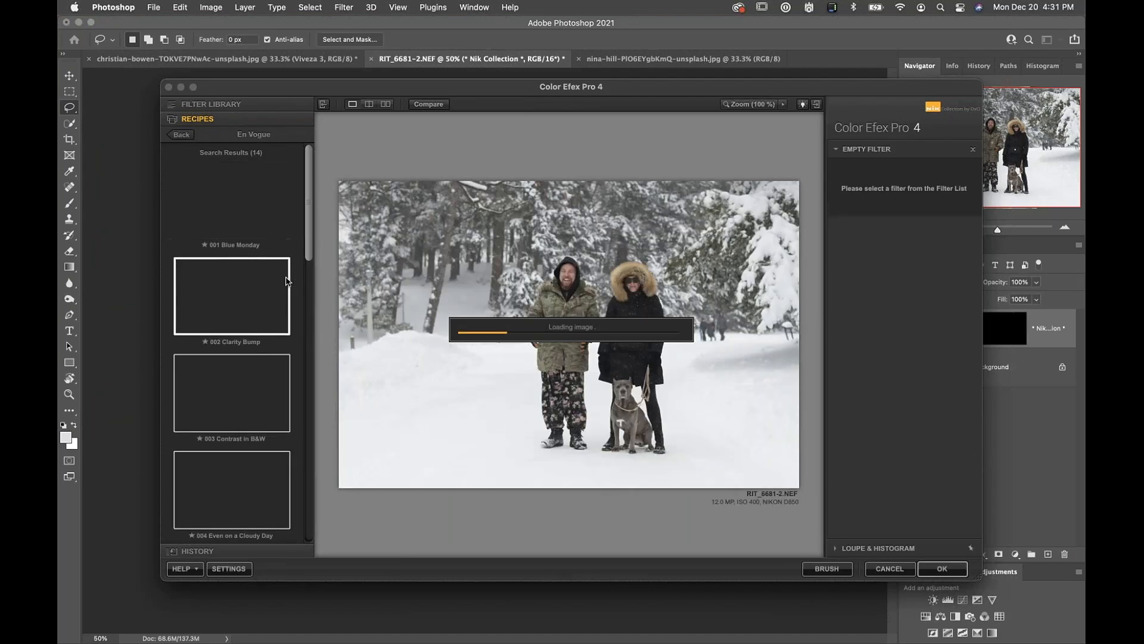
click(286, 280)
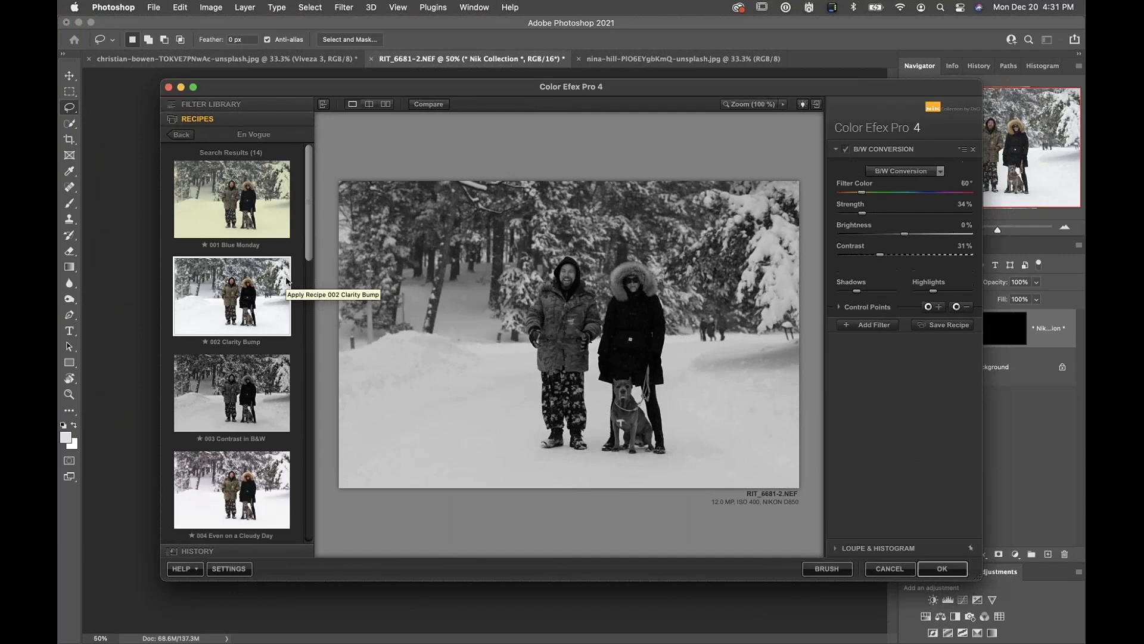
Step: Show the full filter library and enlarge the Color Efex Pro 4 window to fill the screen
click(213, 107)
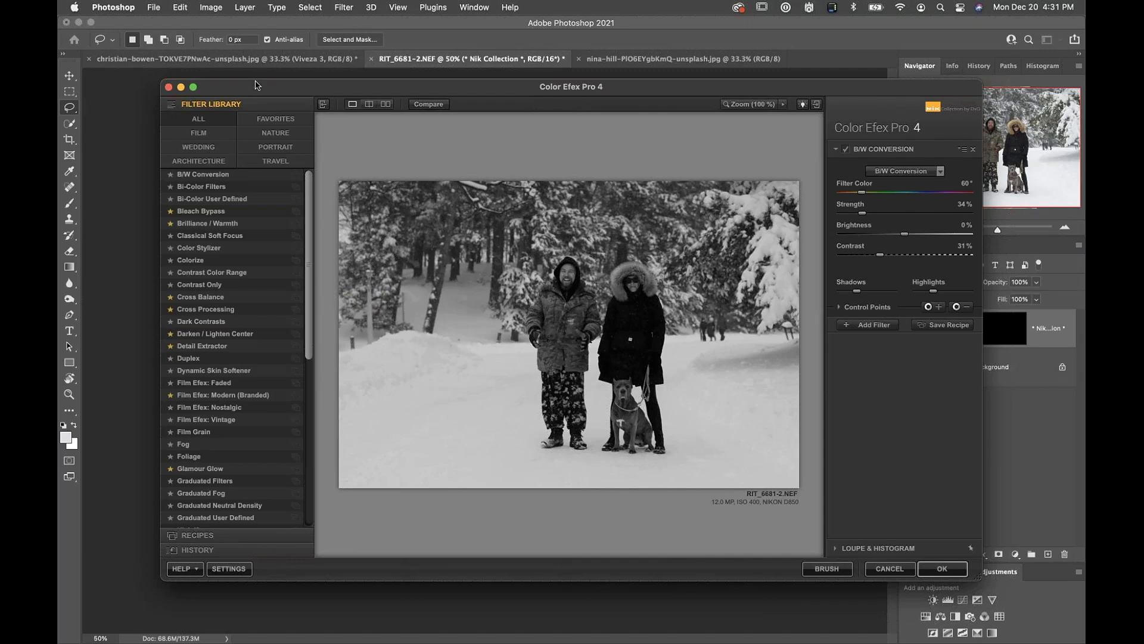
drag(247, 87, 145, 2)
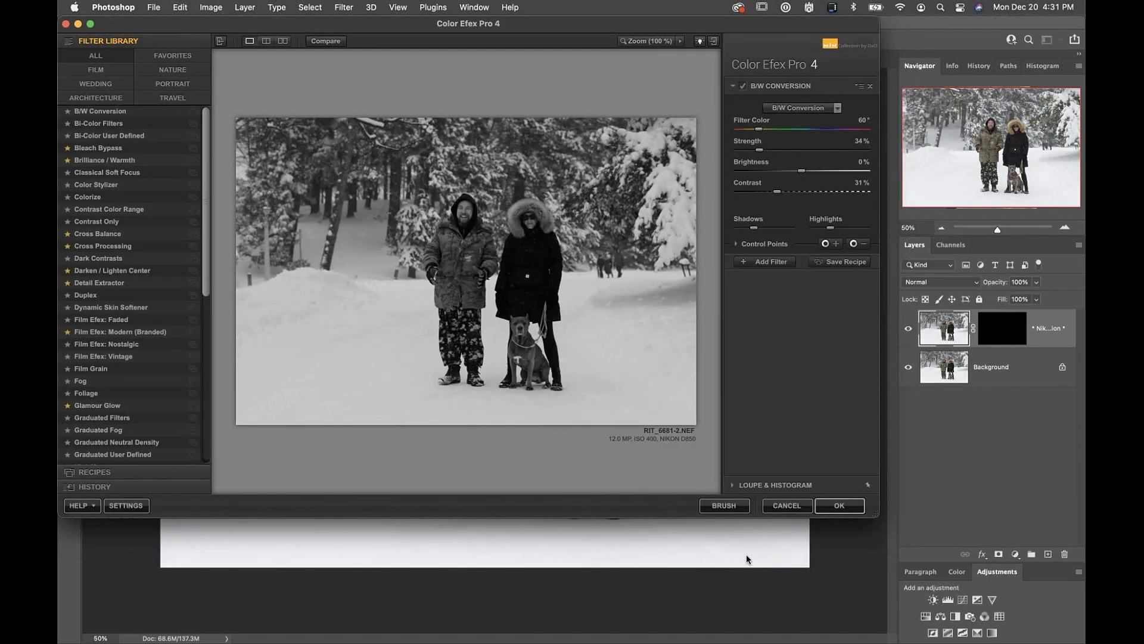
drag(873, 513, 1066, 632)
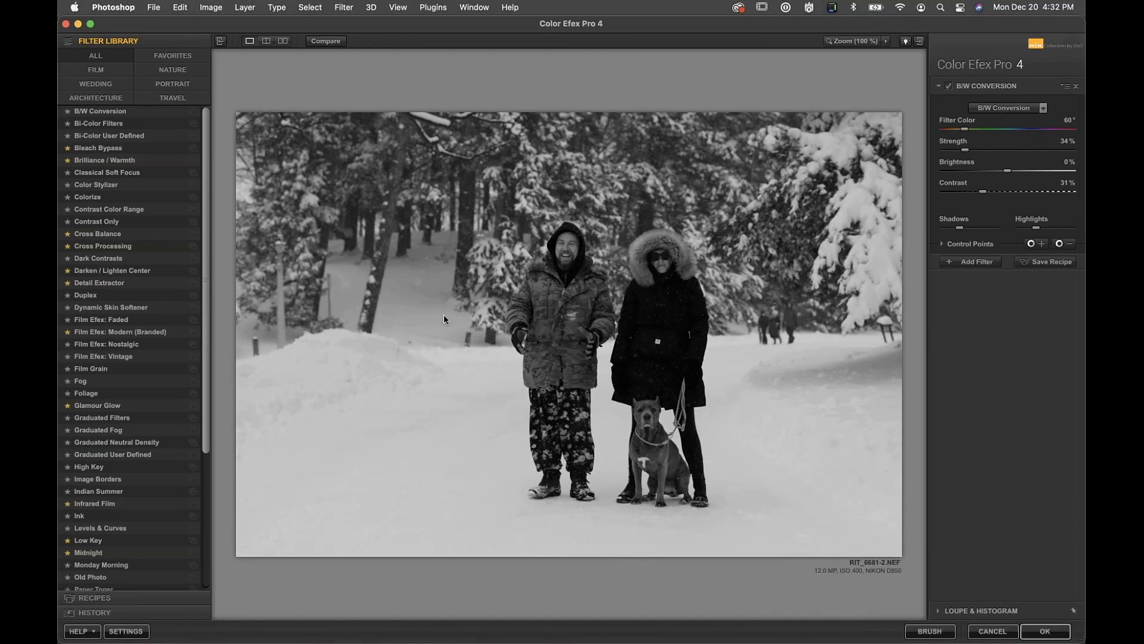
Step: Try the Film Efex: Nostalgic, Film Efex: Faded, Dark Contrasts and Cross Processing filters on the snow photo
click(101, 345)
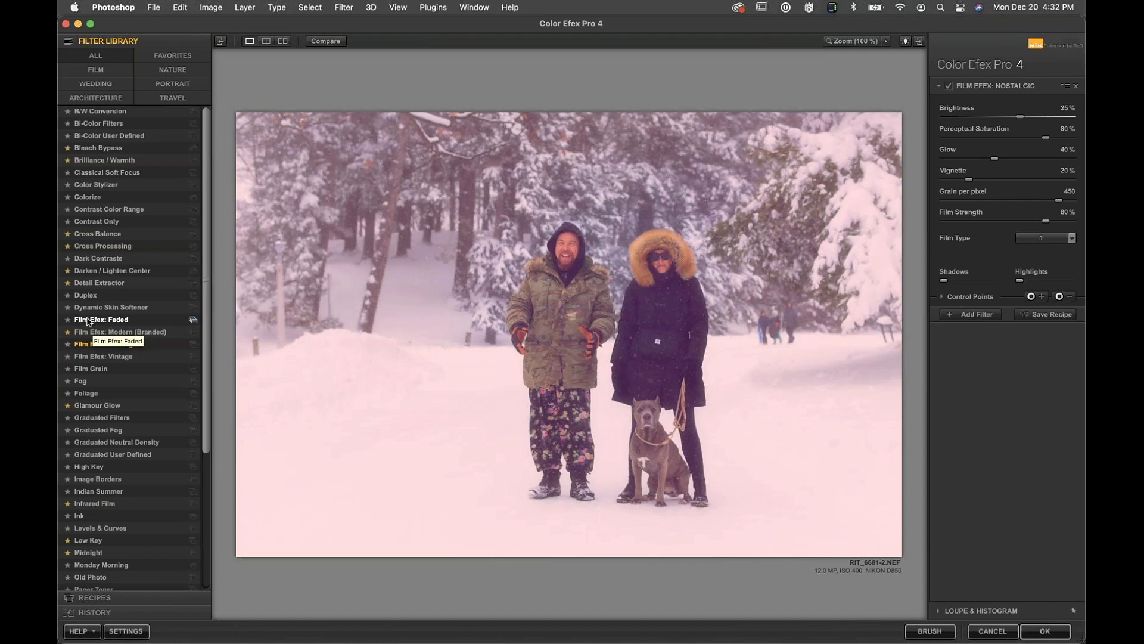
click(88, 322)
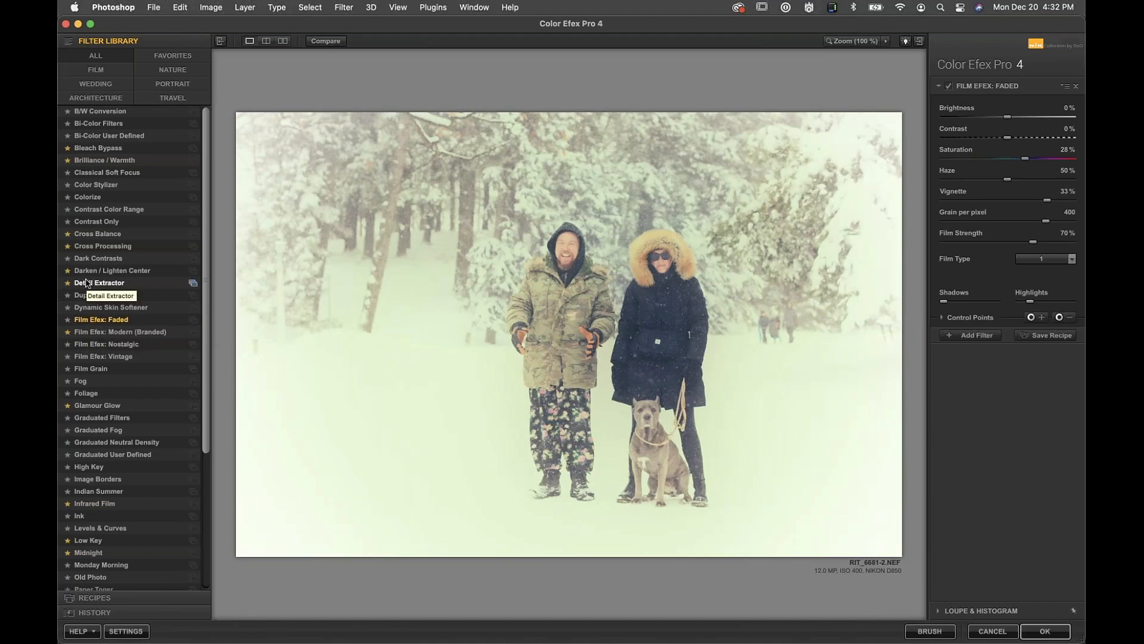
click(83, 259)
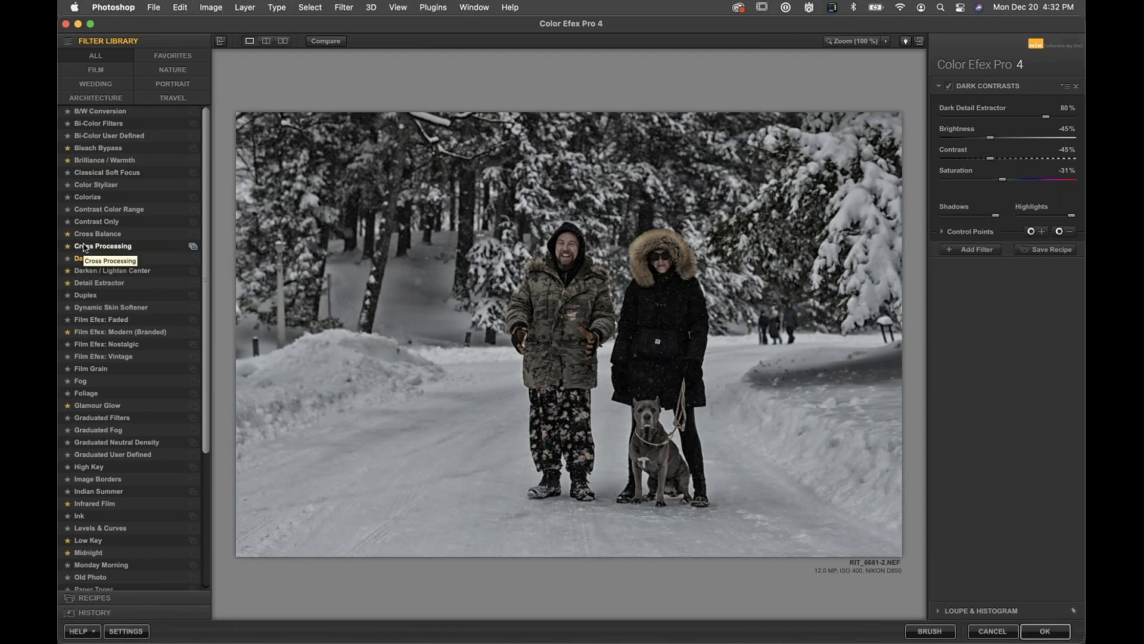
click(84, 247)
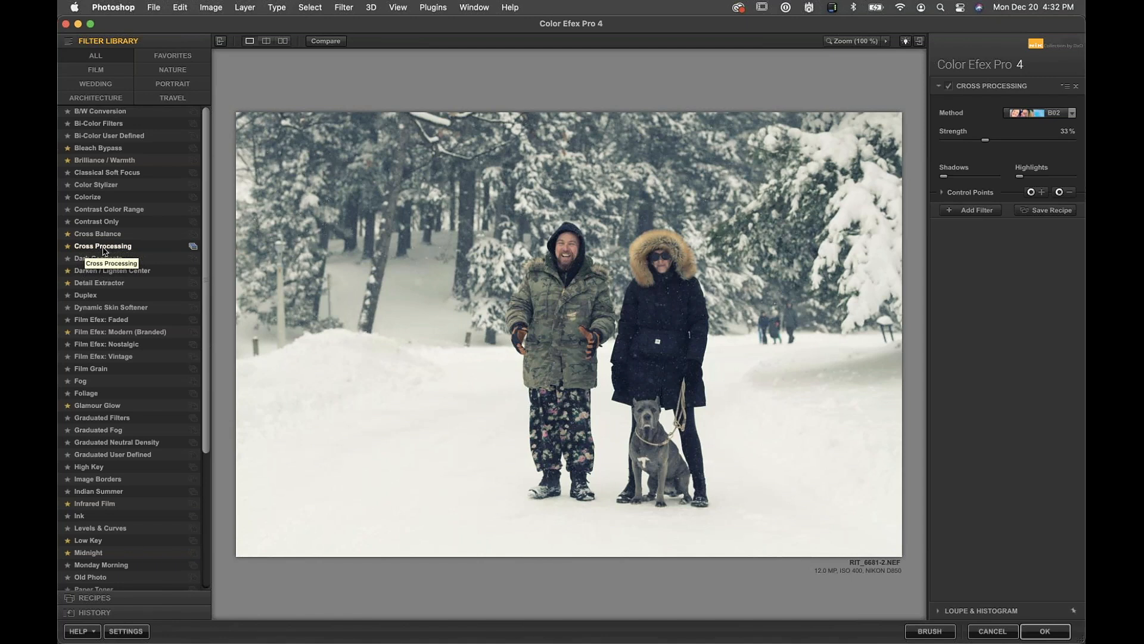
Step: Open the Cross Processing presets and try C41-E6 T04 and the E6-C41 variants C01, T01 and L05
click(193, 247)
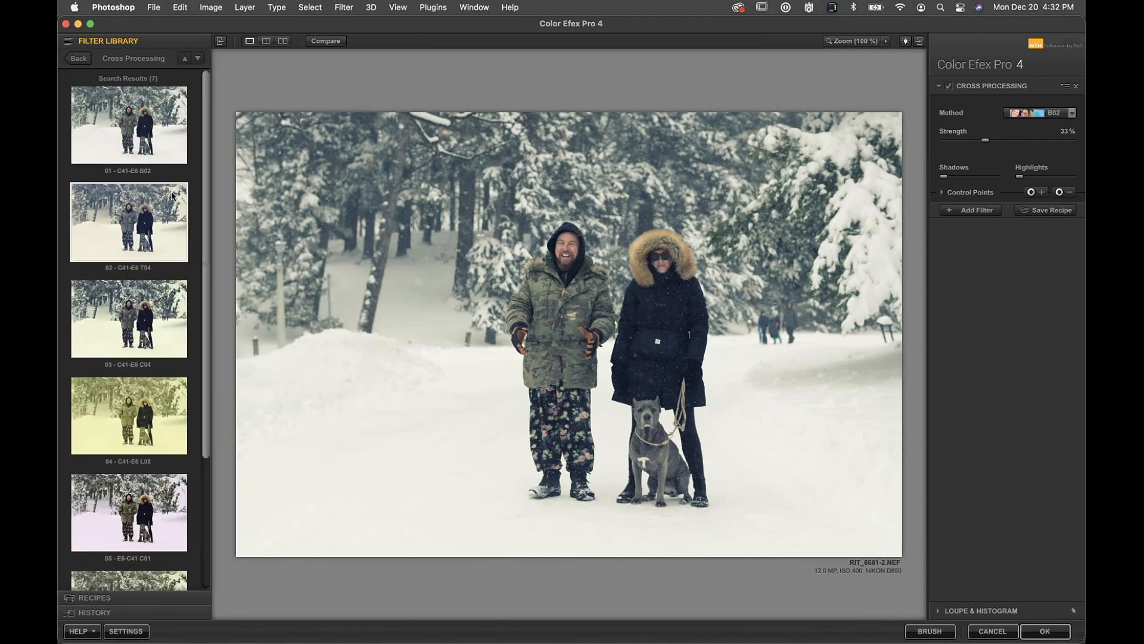
click(130, 216)
scroll(130, 221, down, 5)
click(127, 426)
click(130, 326)
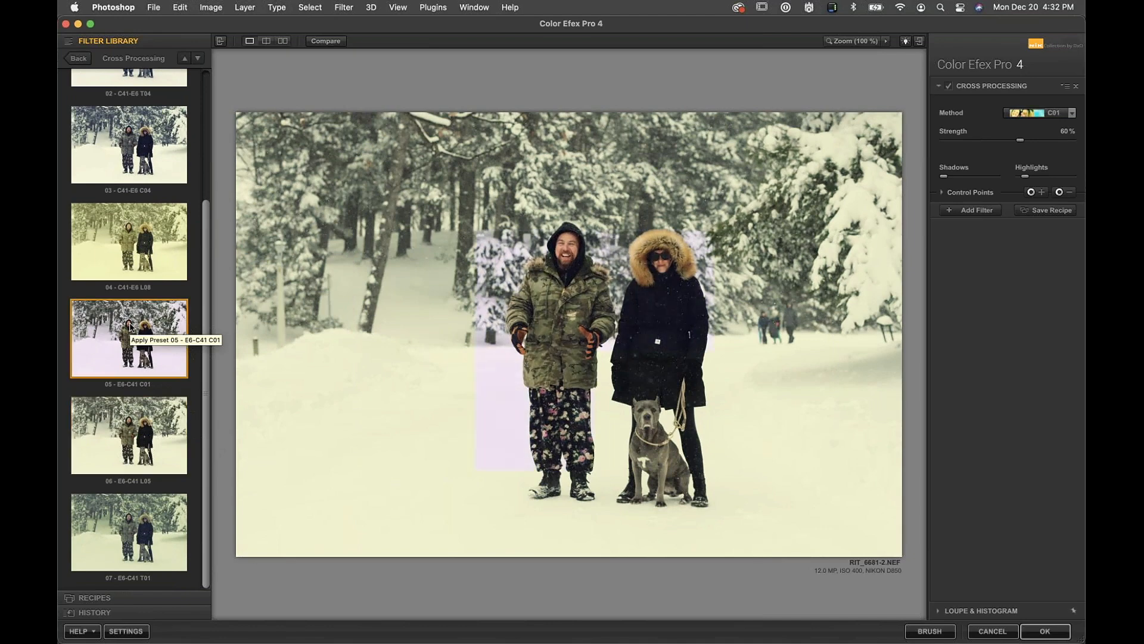
click(134, 533)
click(149, 463)
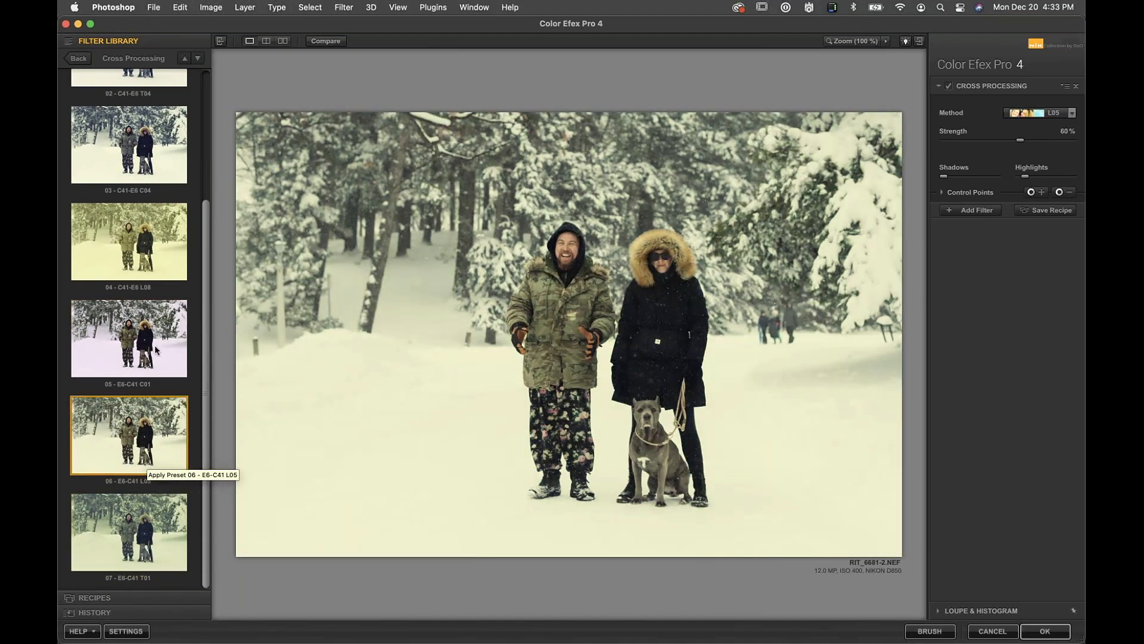
Step: Compare the C41-E6 presets C04, T04 and B02 on the photo, and choose preset 02 - C41-E6 T04
scroll(146, 352, up, 5)
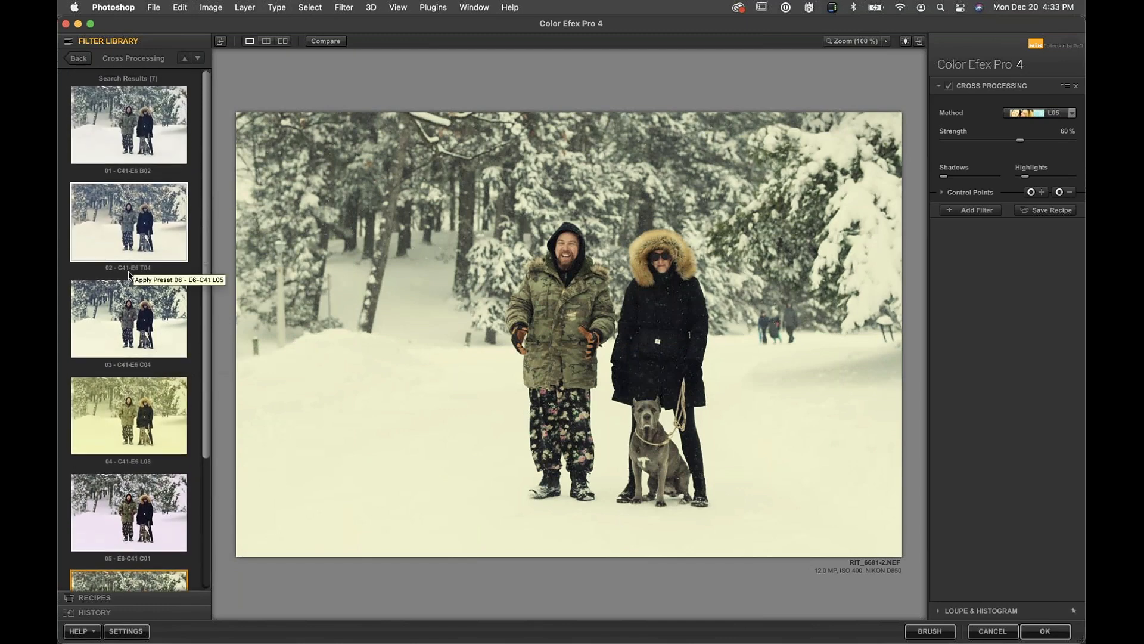
click(127, 298)
click(121, 224)
click(145, 114)
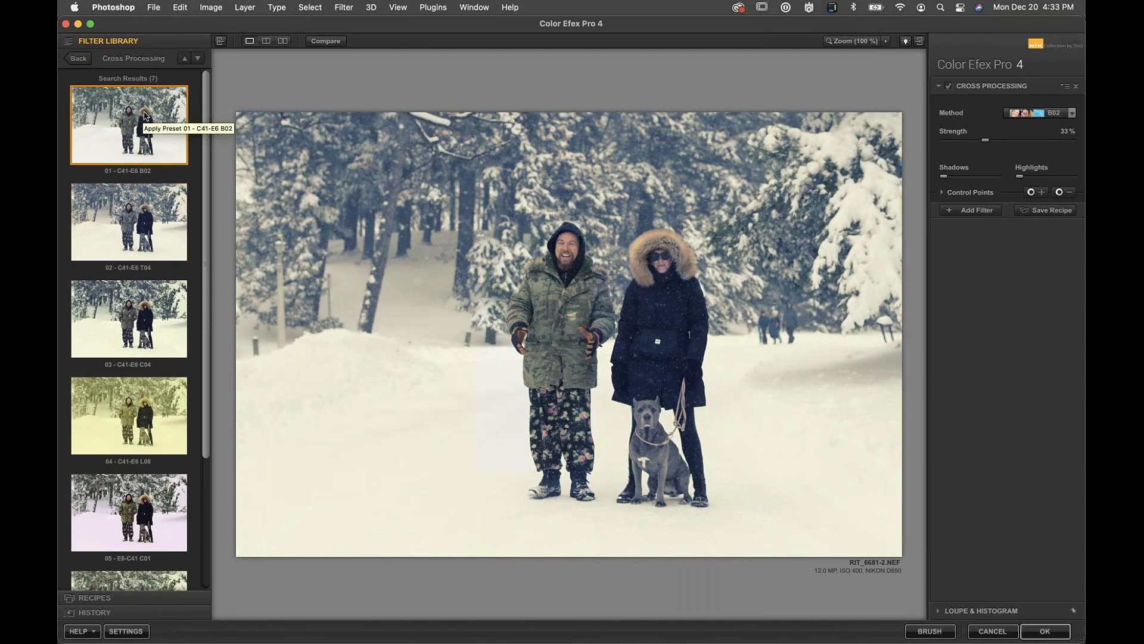
click(115, 241)
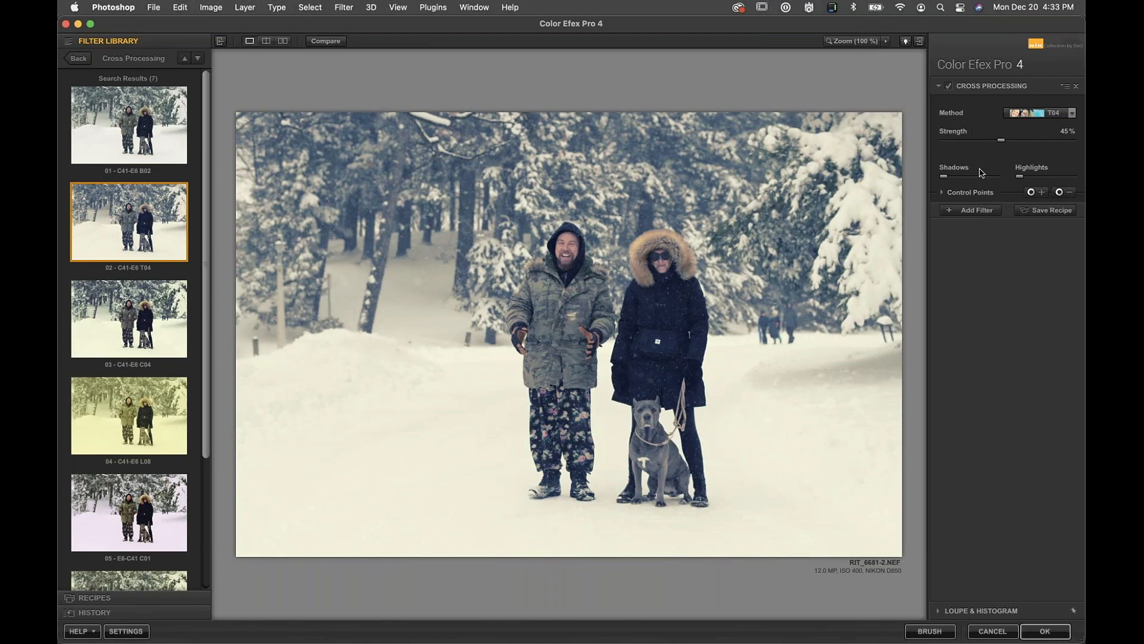
Step: Preview the available Cross Processing methods on the photo and set the method to C01 from the E6 to C41 group
click(1062, 114)
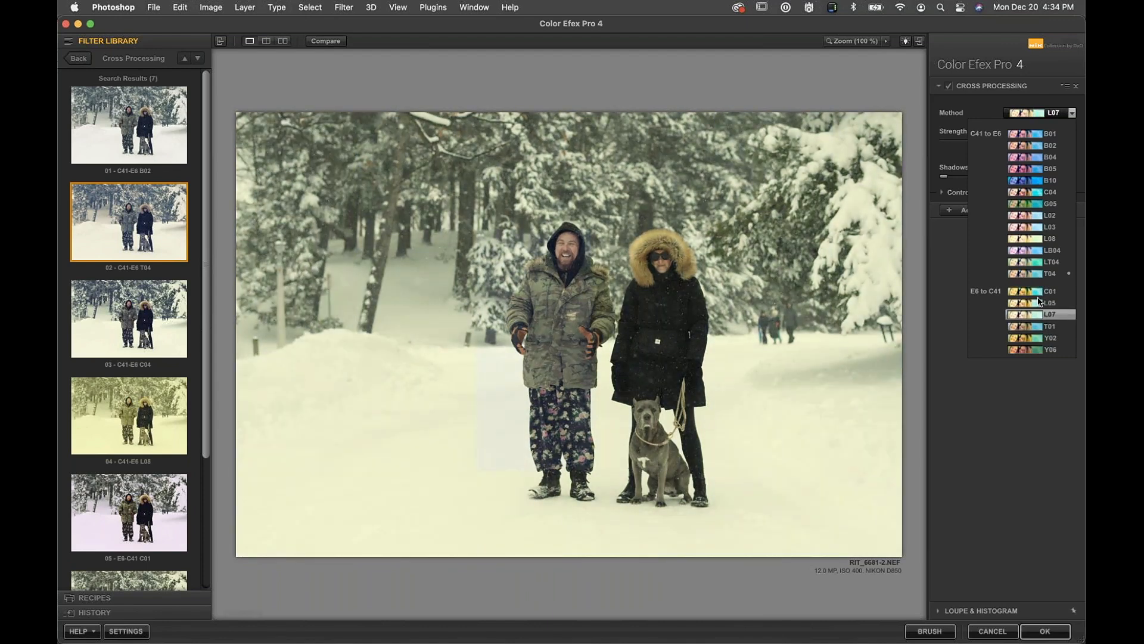
click(975, 294)
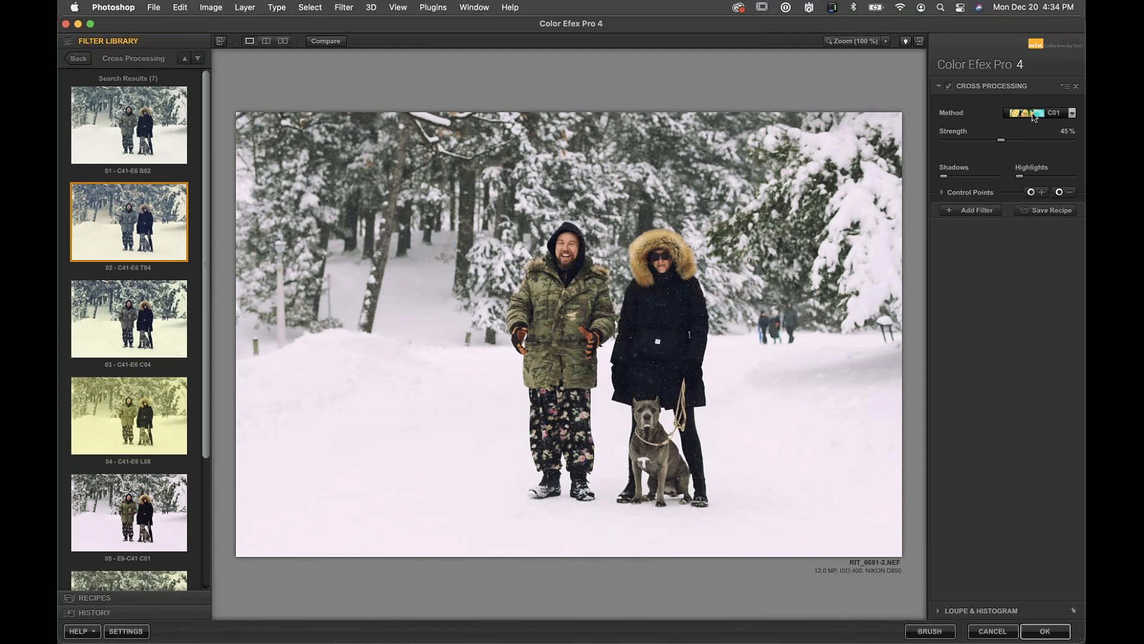
click(1034, 118)
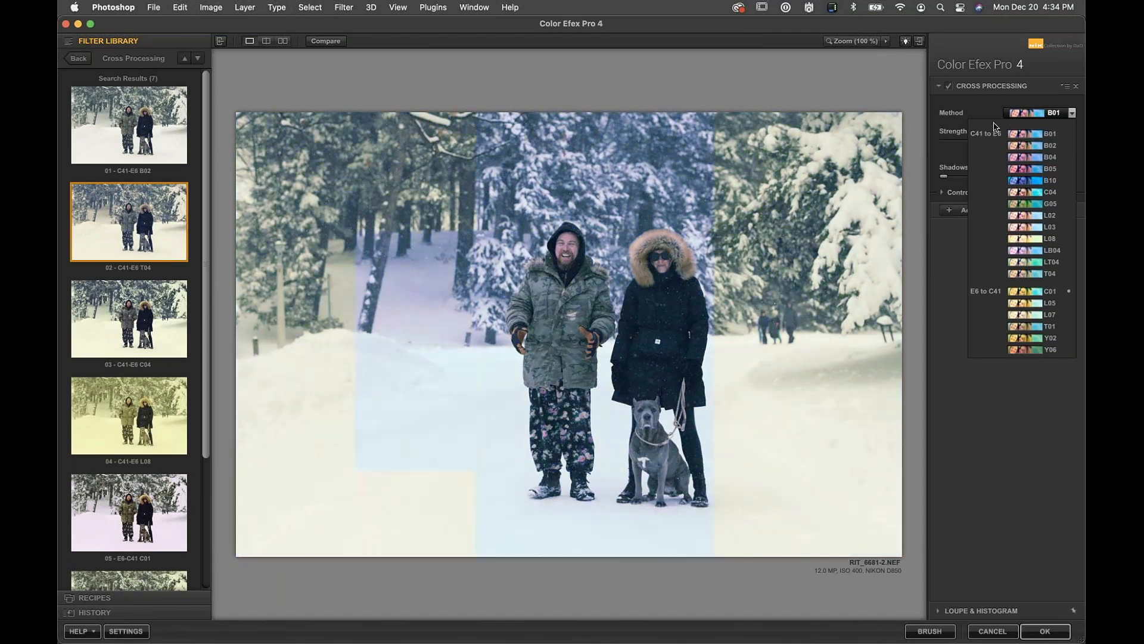
click(989, 117)
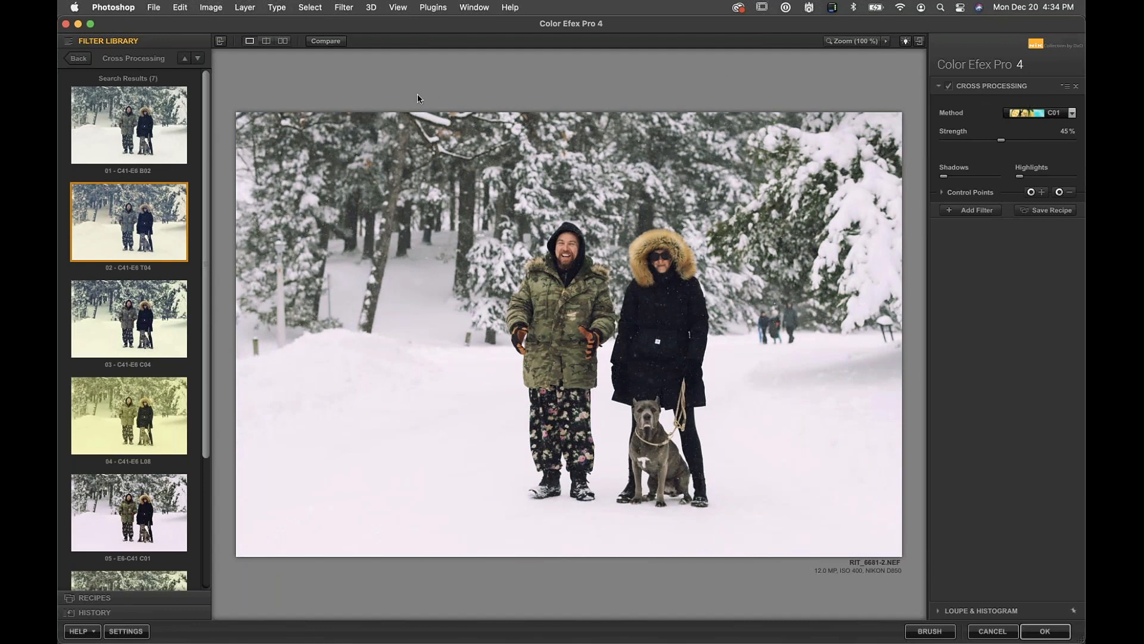
Step: Replace Cross Processing with the Detail Extractor filter, try a very high amount, and set it to 73%
click(85, 58)
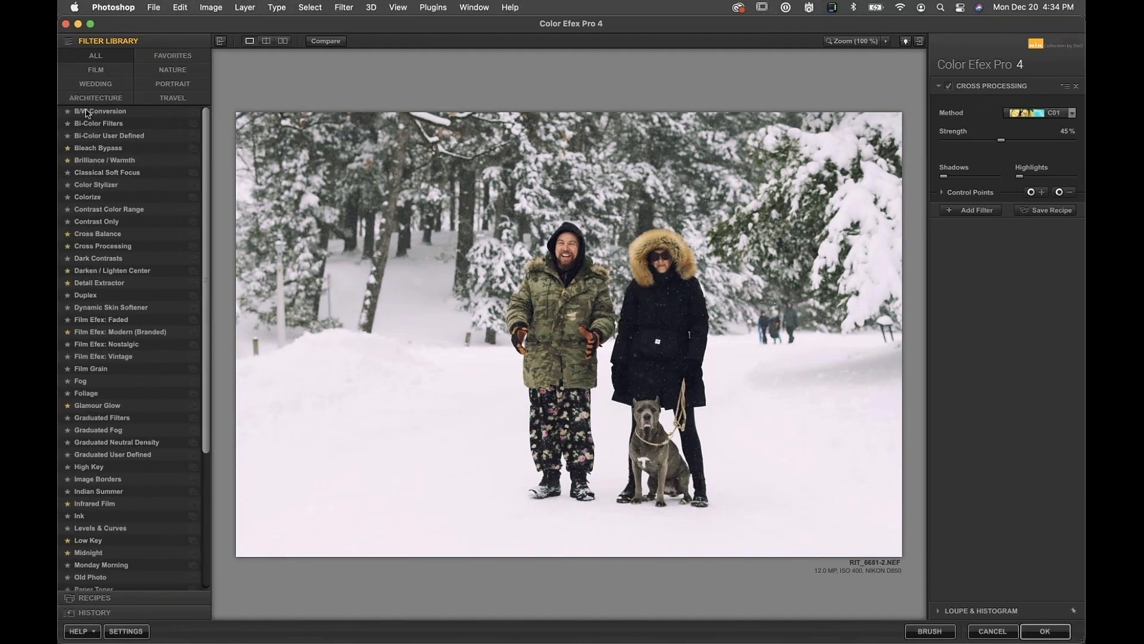
click(89, 283)
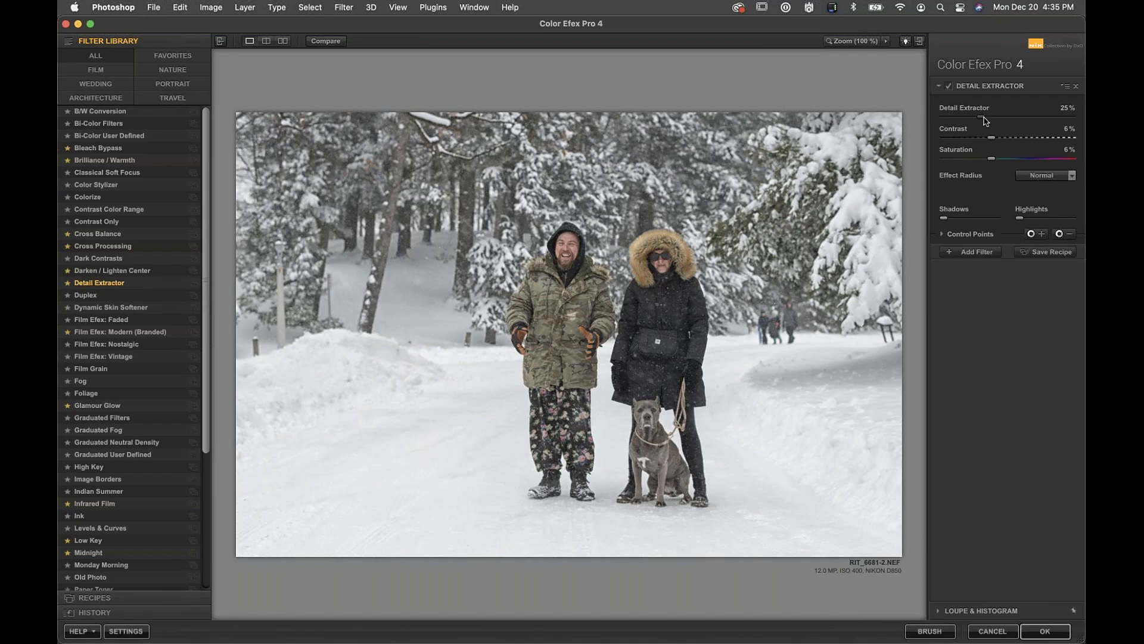
drag(983, 120, 1084, 119)
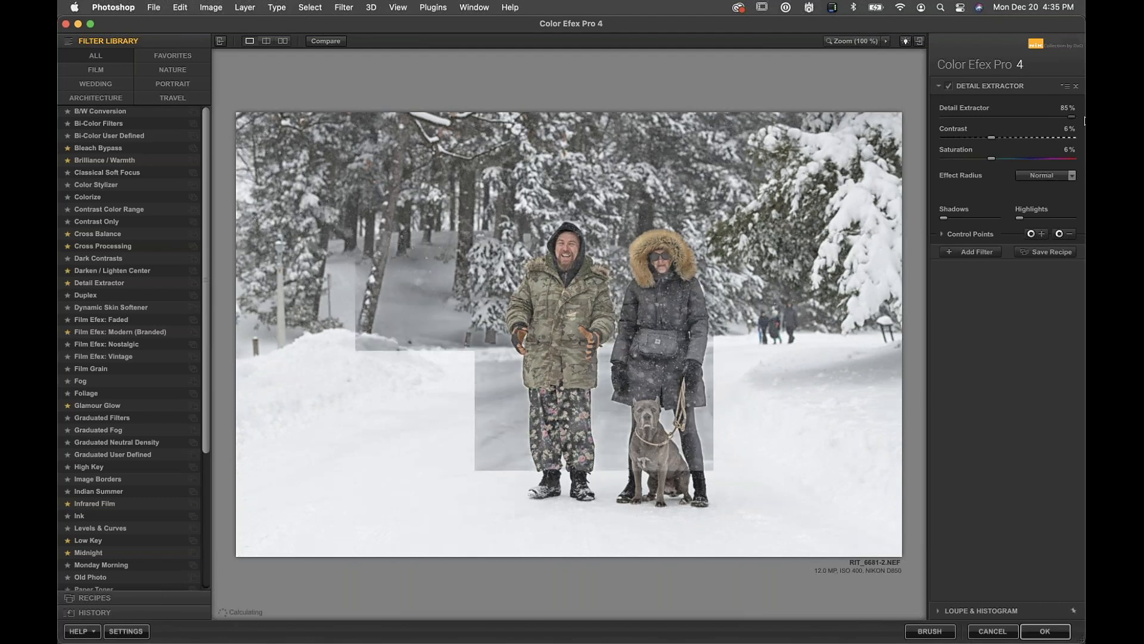
drag(1072, 121, 1055, 125)
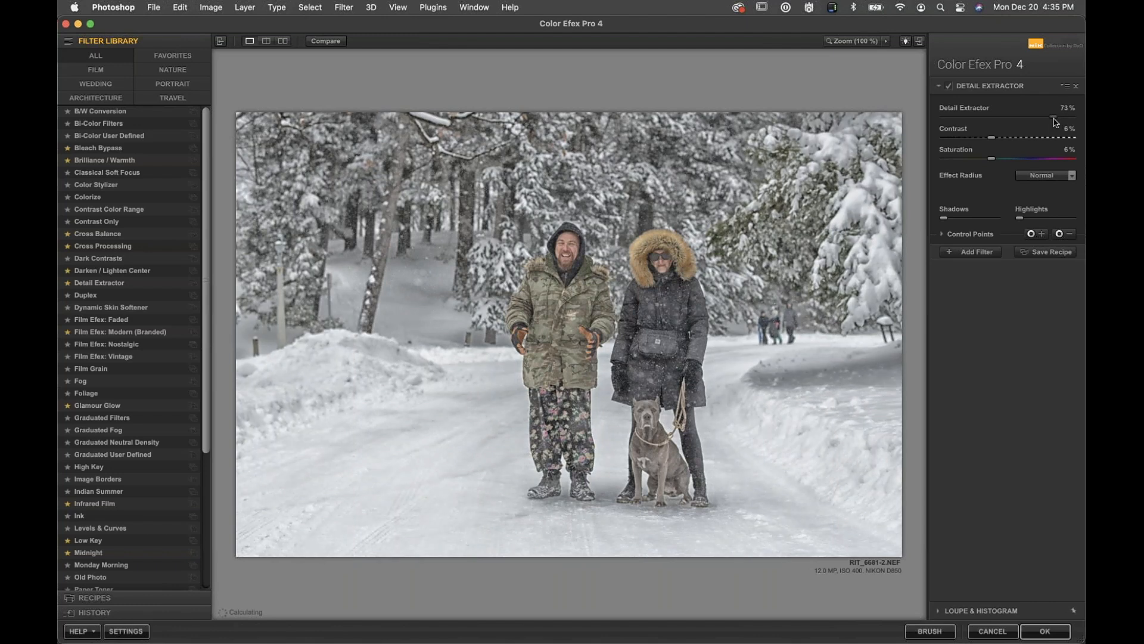
Step: Set the Detail Extractor filter's contrast to 42% and saturation to 15%, preview the effect radius options, and choose Large
drag(997, 140, 1021, 142)
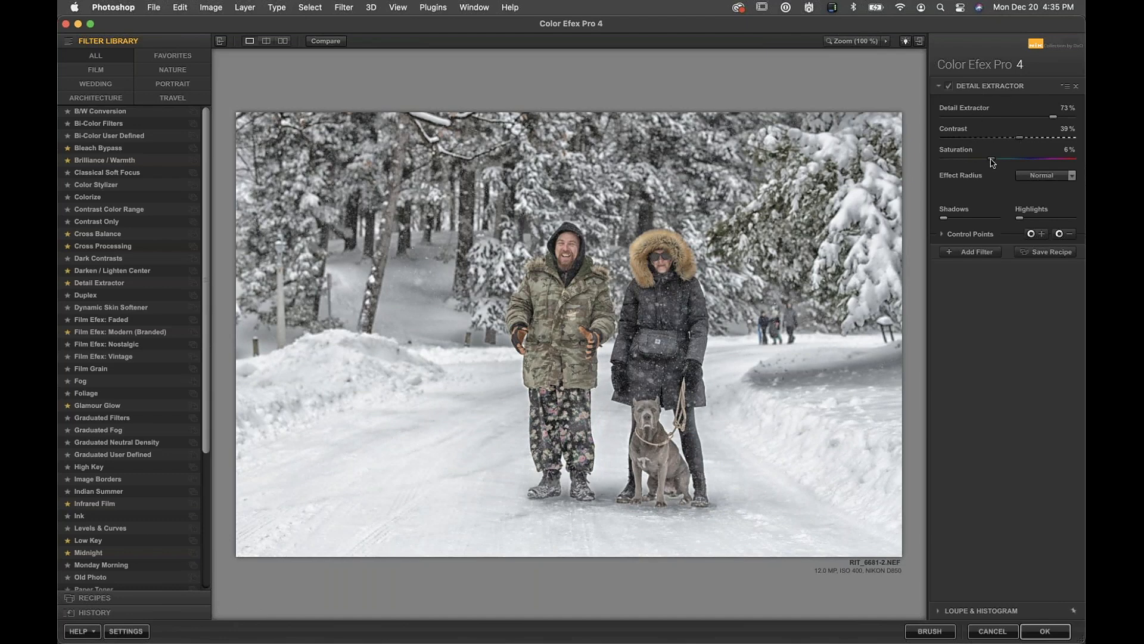
drag(992, 161, 999, 161)
click(1046, 176)
click(1049, 189)
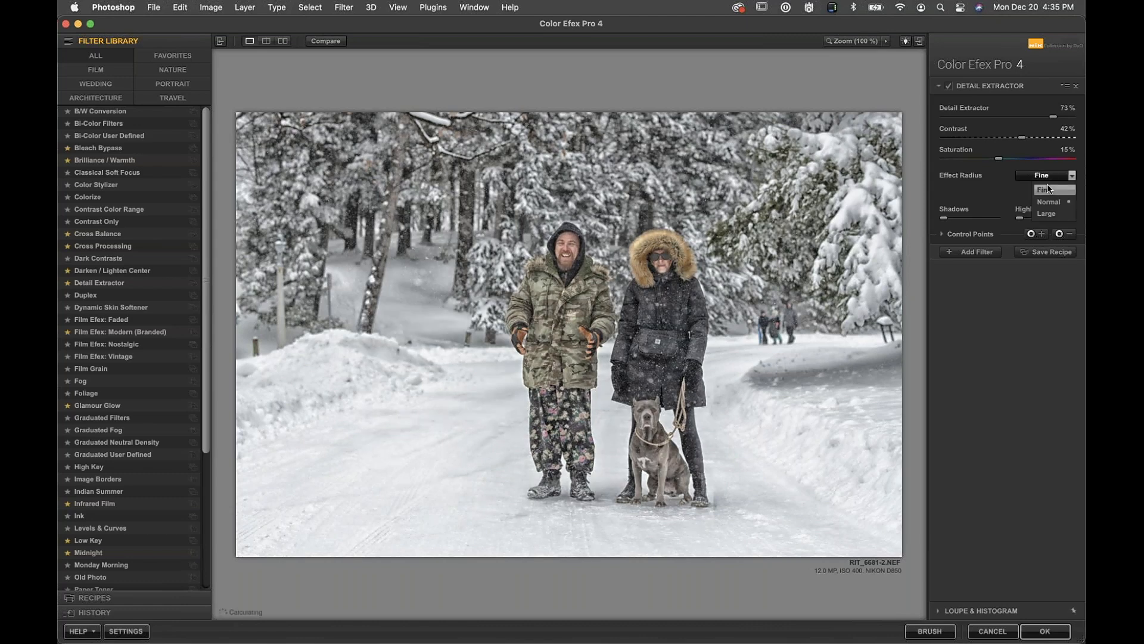
click(1047, 214)
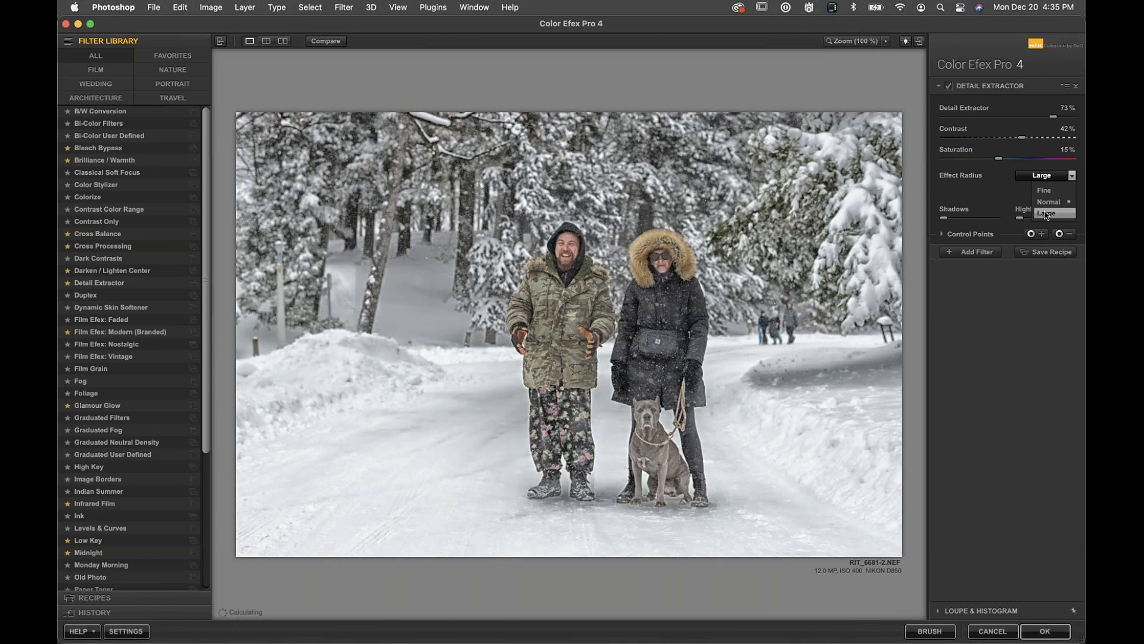
click(1047, 213)
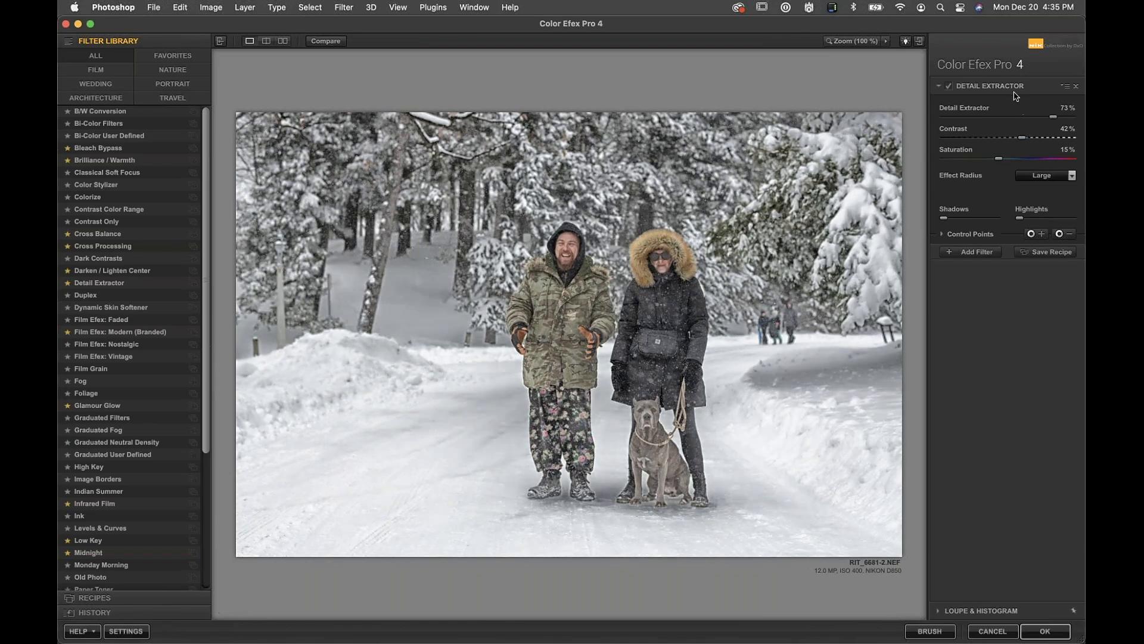
Step: Lower the Detail Extractor amount to 36% and the filter's contrast to 10%
click(978, 117)
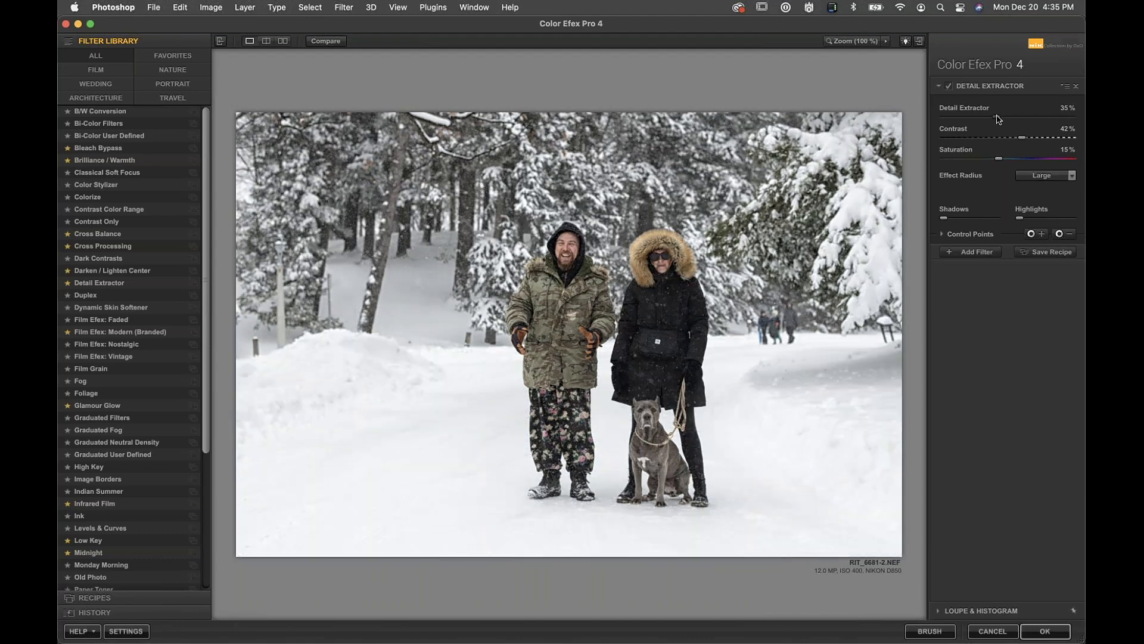
drag(1022, 138, 1019, 137)
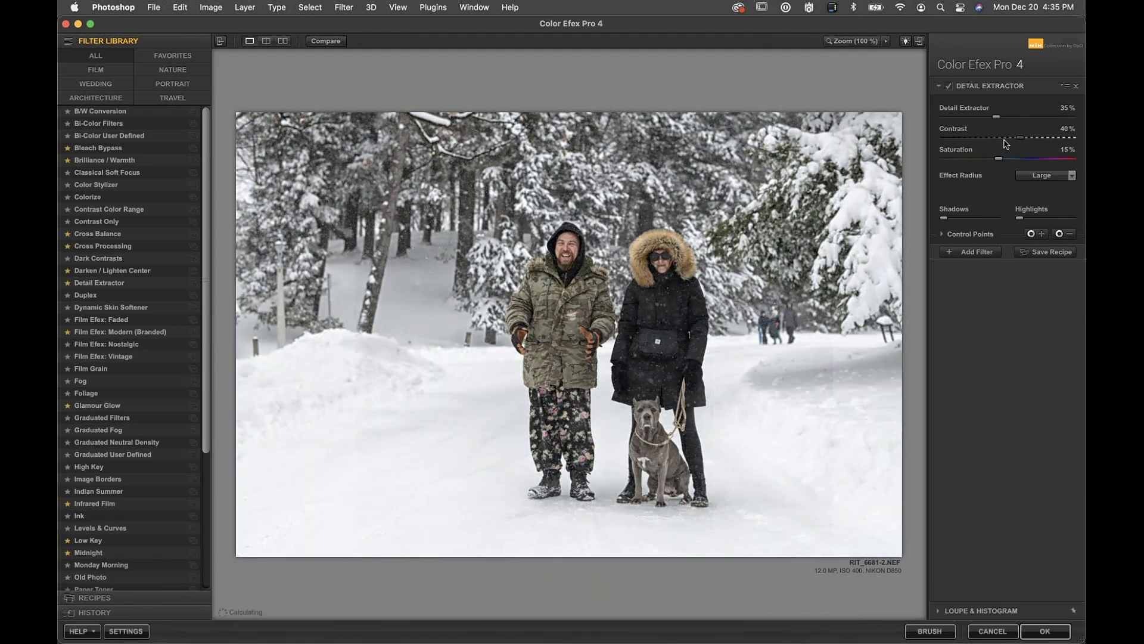
click(995, 139)
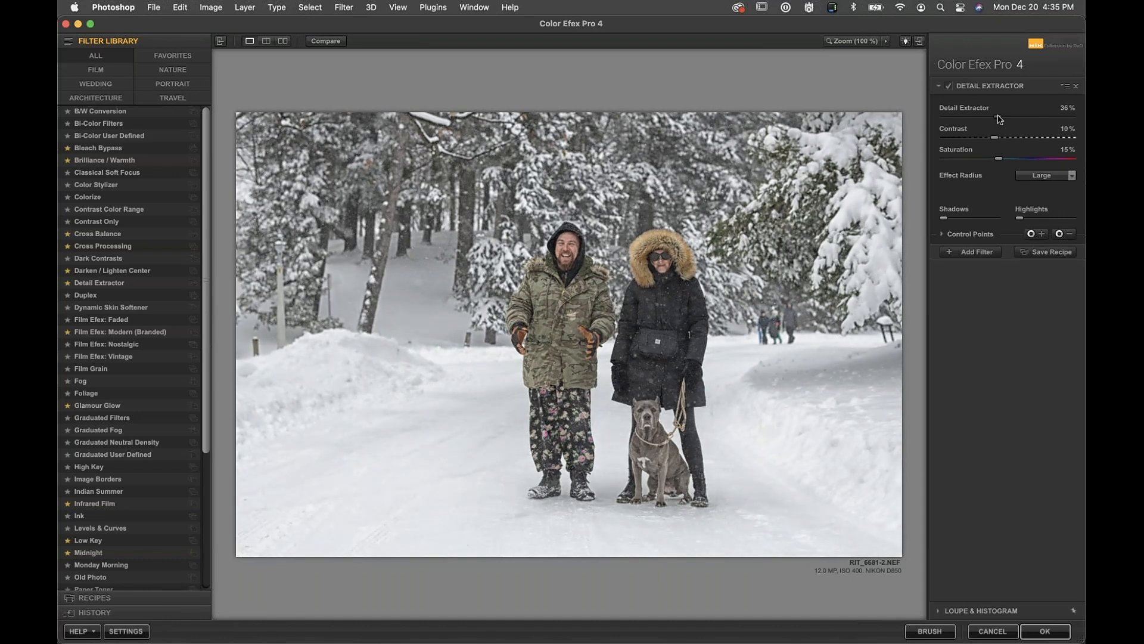
Step: Set the Detail Extractor filter's contrast to 5% and its amount to 30%, comparing the photo with and without the effect
drag(1000, 119, 985, 120)
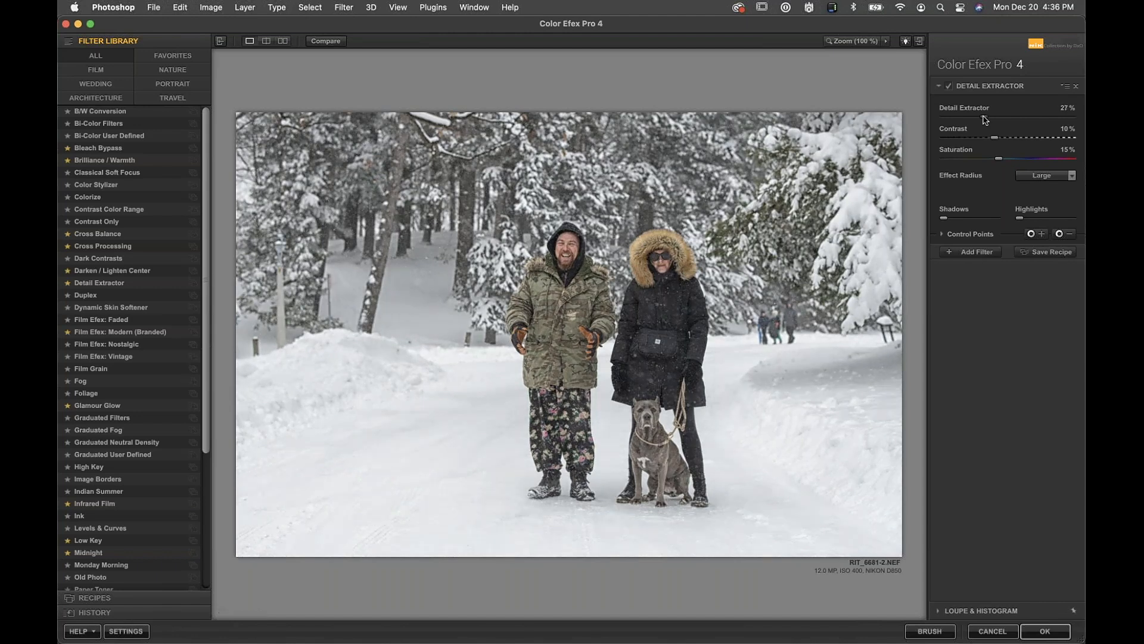
drag(994, 141, 991, 142)
click(949, 87)
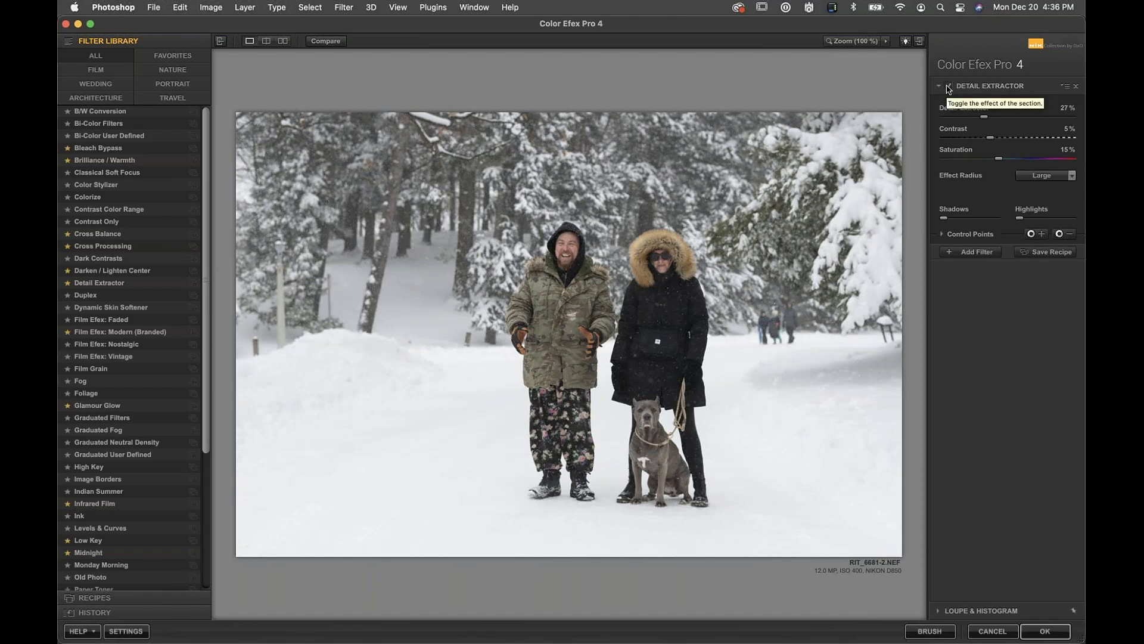
click(948, 88)
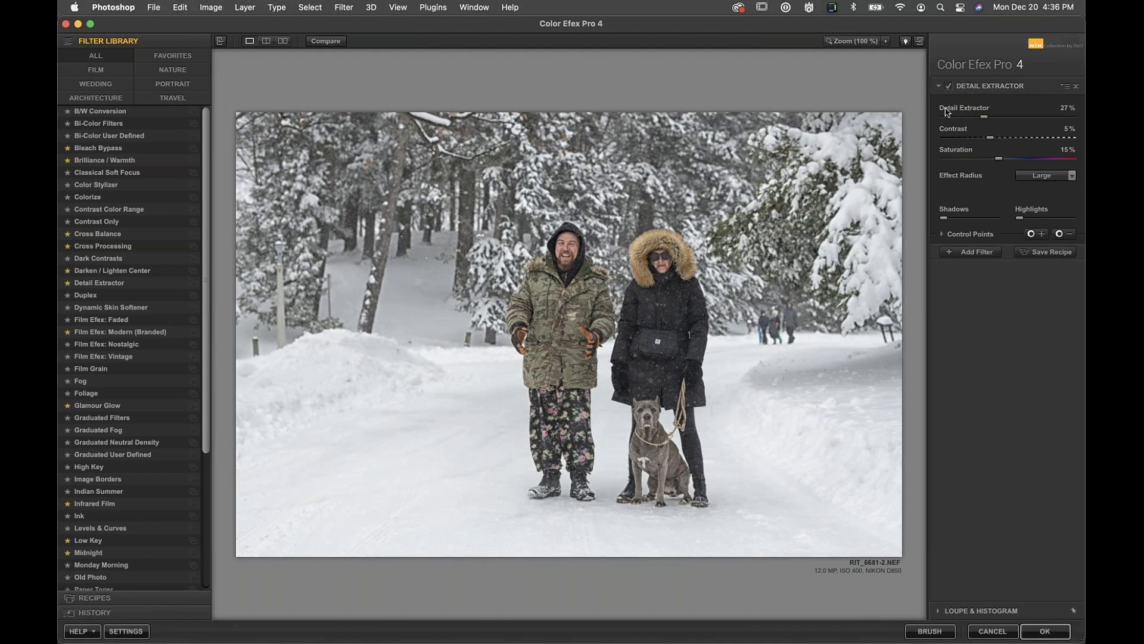
drag(985, 116, 977, 117)
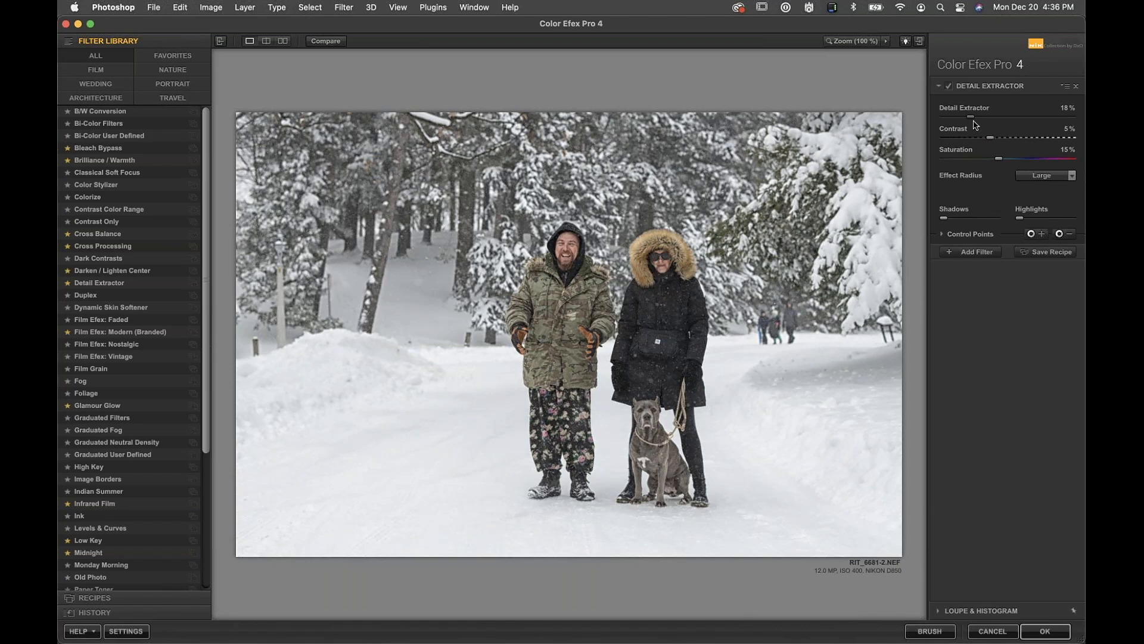
drag(971, 116, 989, 121)
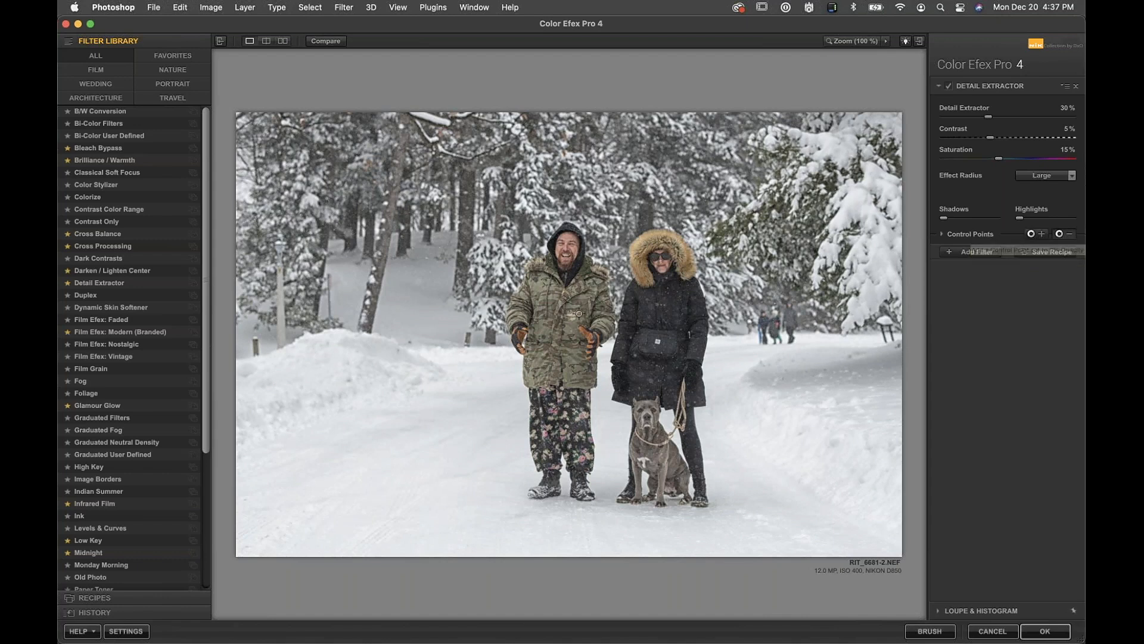
Step: Place Detail Extractor control points on the man's face and trousers and the woman's face, plus a subtractive one on her fur hood
click(570, 263)
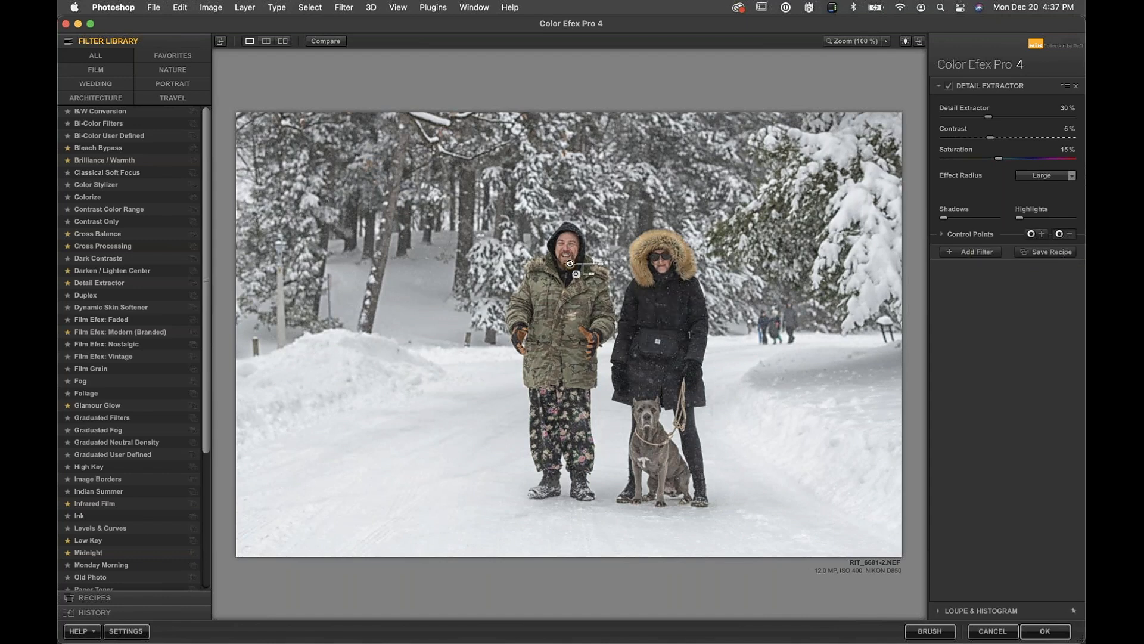
drag(602, 266, 564, 328)
drag(563, 404, 668, 266)
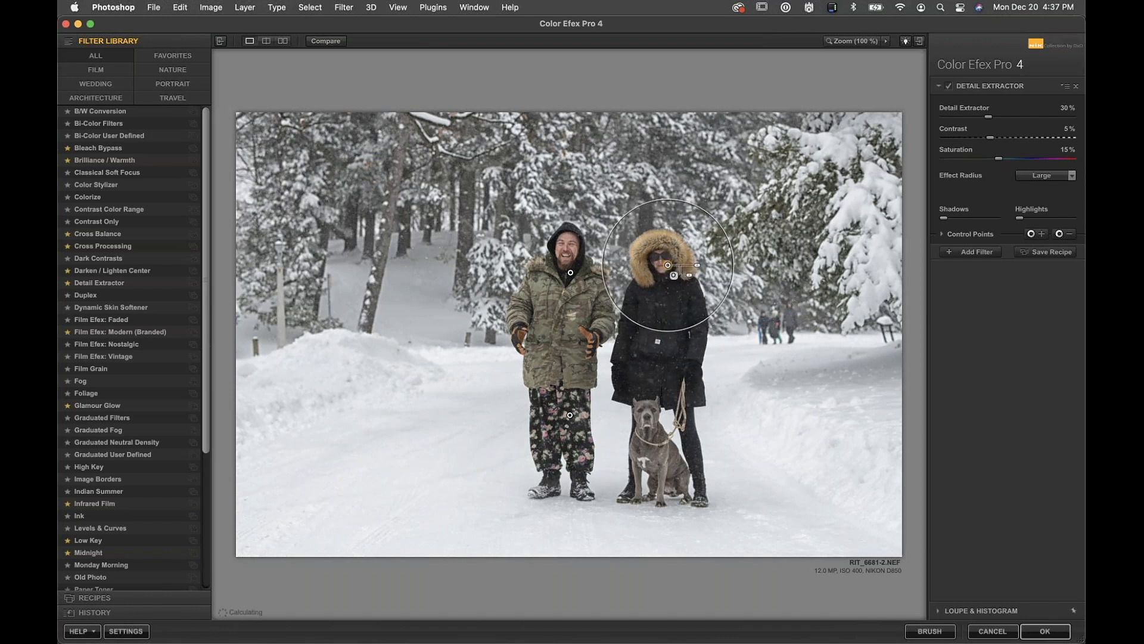
drag(696, 267, 664, 255)
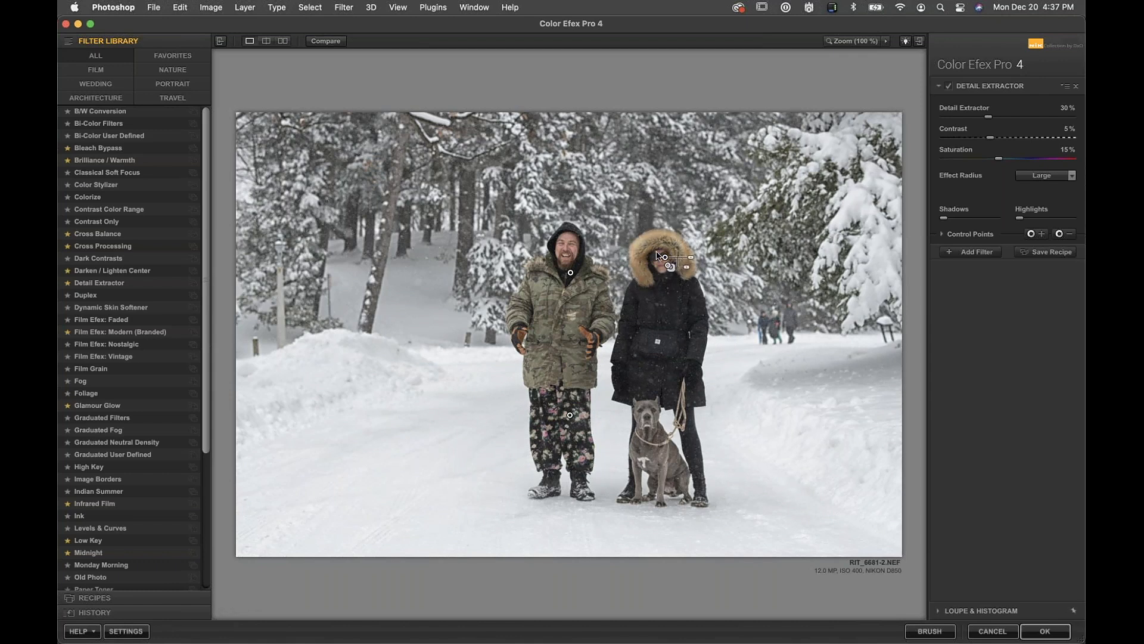
click(1058, 234)
click(646, 243)
drag(677, 246, 673, 246)
Step: Add an additive Detail Extractor control point on the man's camouflage jacket and adjust its radius
click(1042, 234)
click(570, 324)
mouse_move(602, 325)
mouse_down()
mouse_move(631, 338)
mouse_move(616, 339)
mouse_up()
Step: Compare the photo with and without Detail Extractor and raise the filter's amount to 37%
click(949, 87)
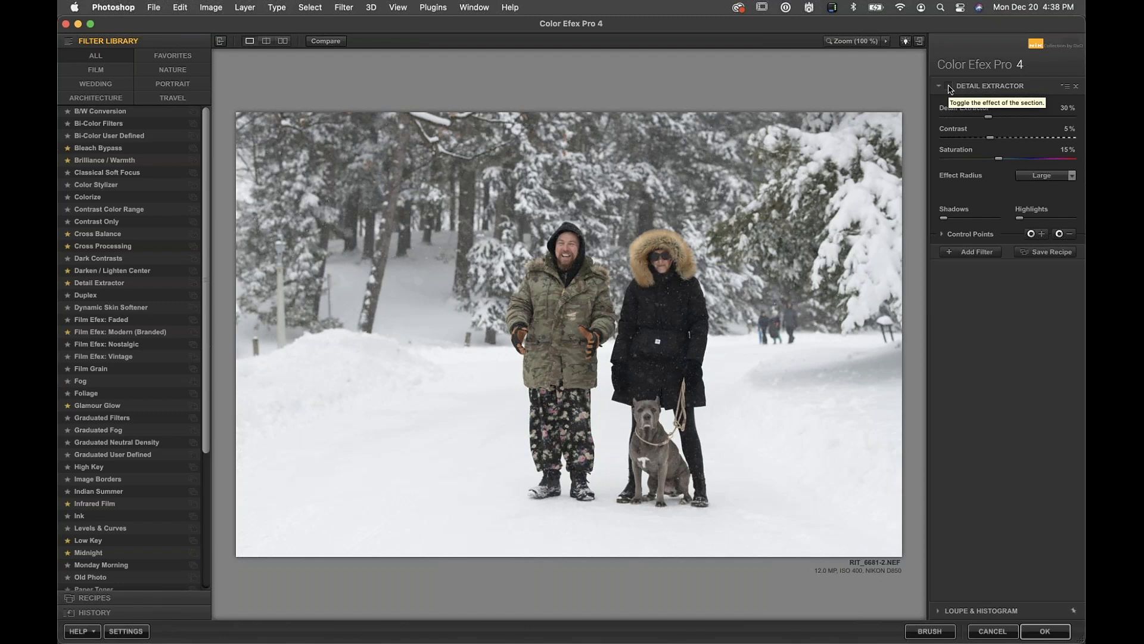
click(949, 87)
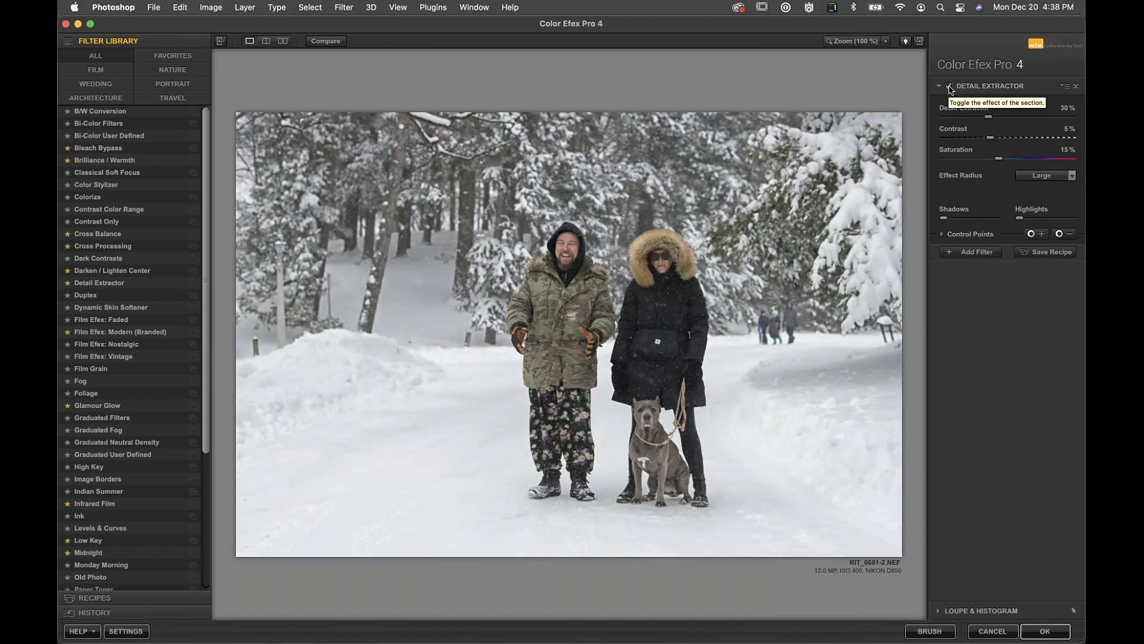
drag(990, 118, 994, 118)
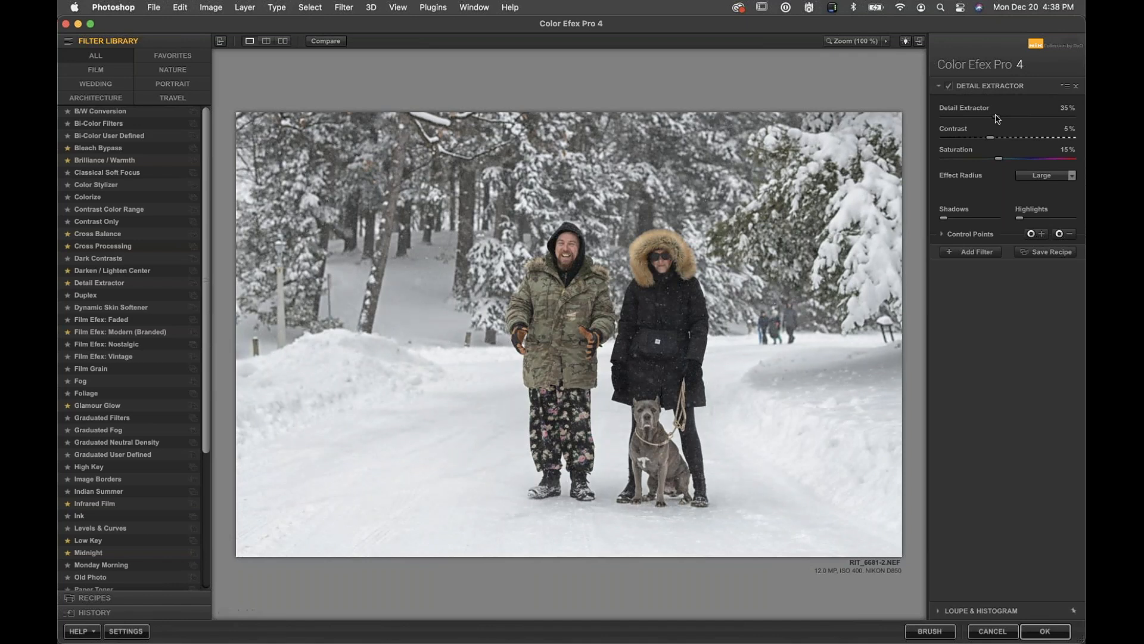
drag(1001, 120, 1001, 119)
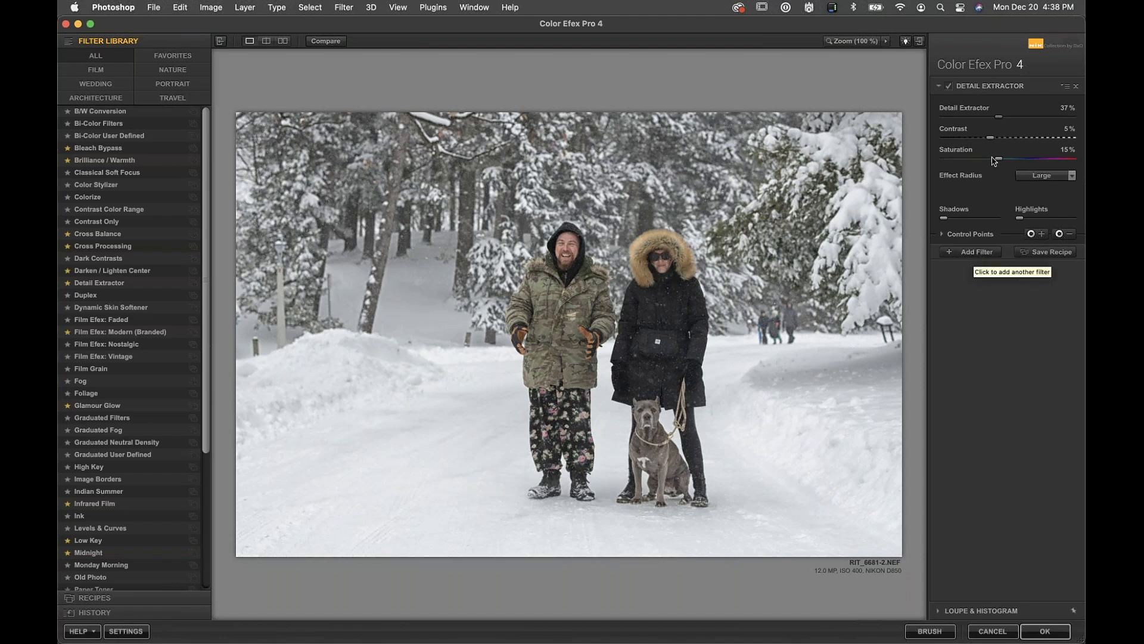
Step: Stack the Pro Contrast filter on top of Detail Extractor
click(973, 253)
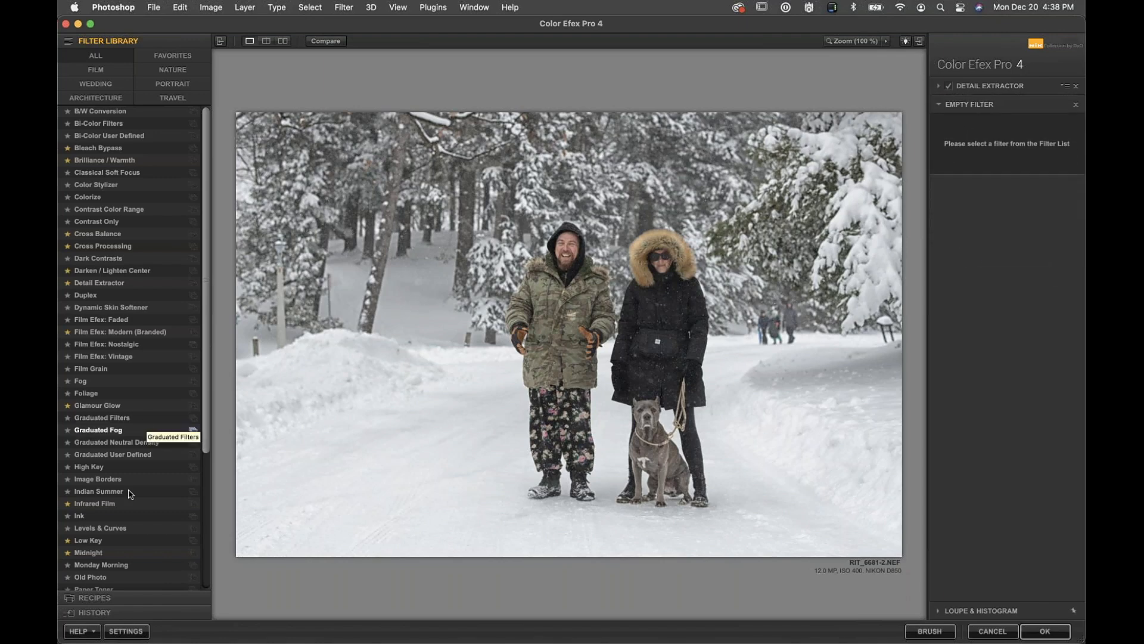
scroll(131, 494, down, 5)
scroll(130, 494, down, 5)
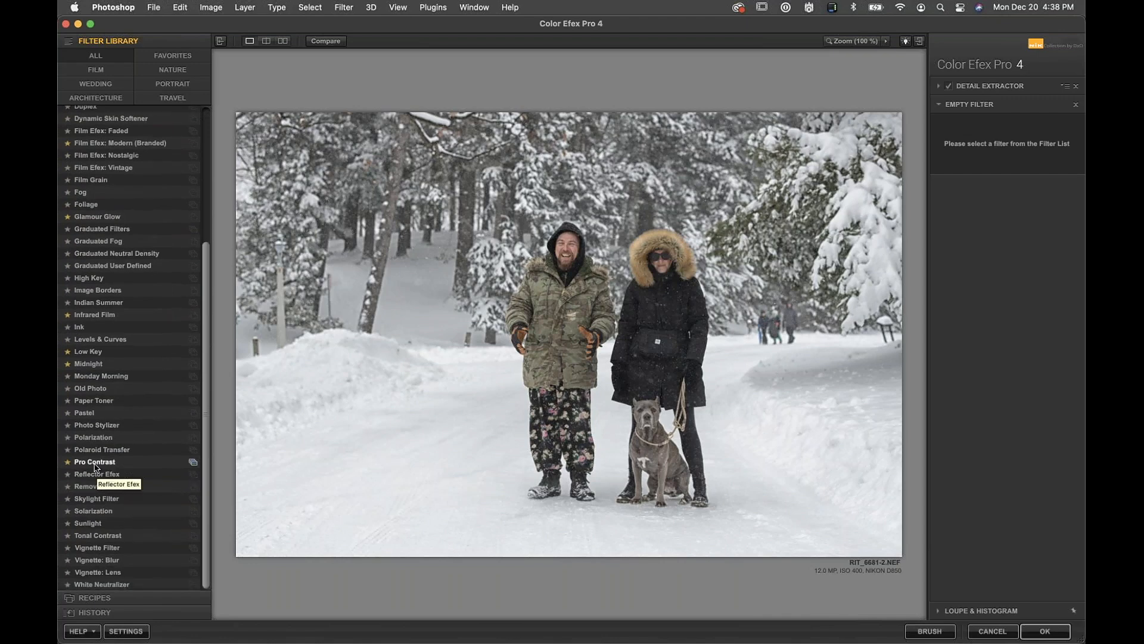
click(94, 463)
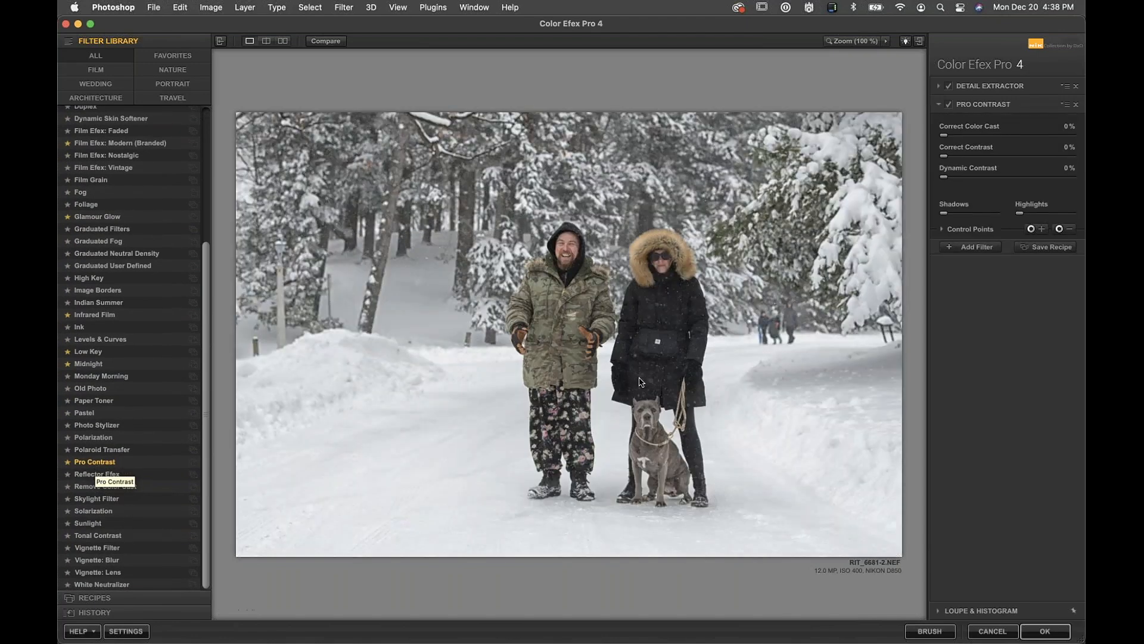
Step: Try a Correct Contrast of 22% and a slight Dynamic Contrast in Pro Contrast, and reset both to 0%
click(974, 157)
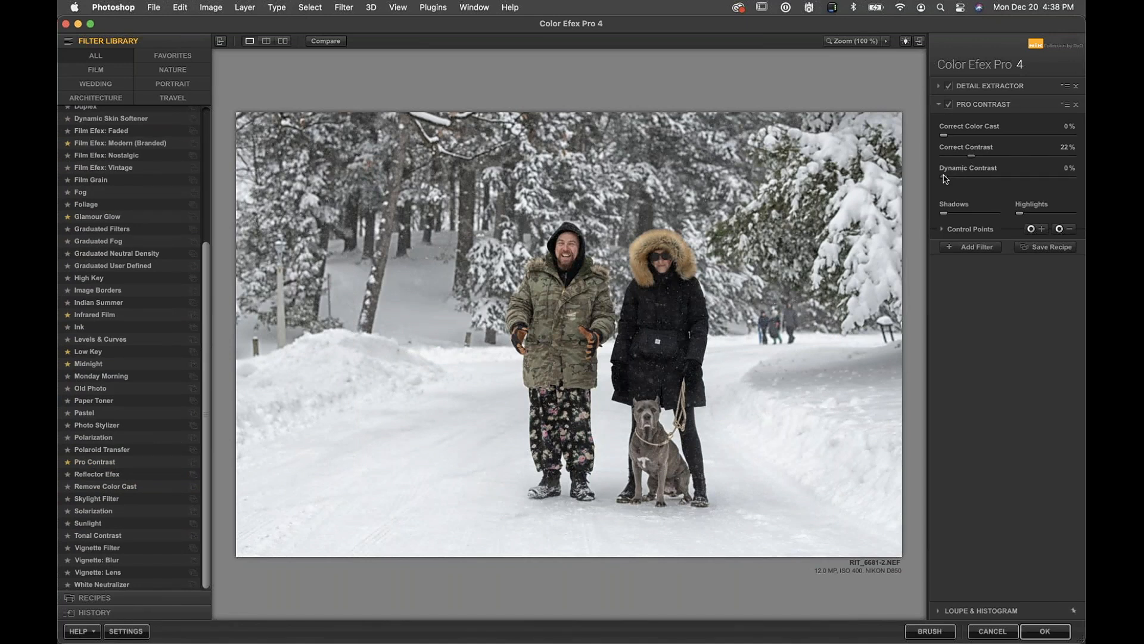
drag(944, 177, 955, 177)
drag(953, 177, 941, 156)
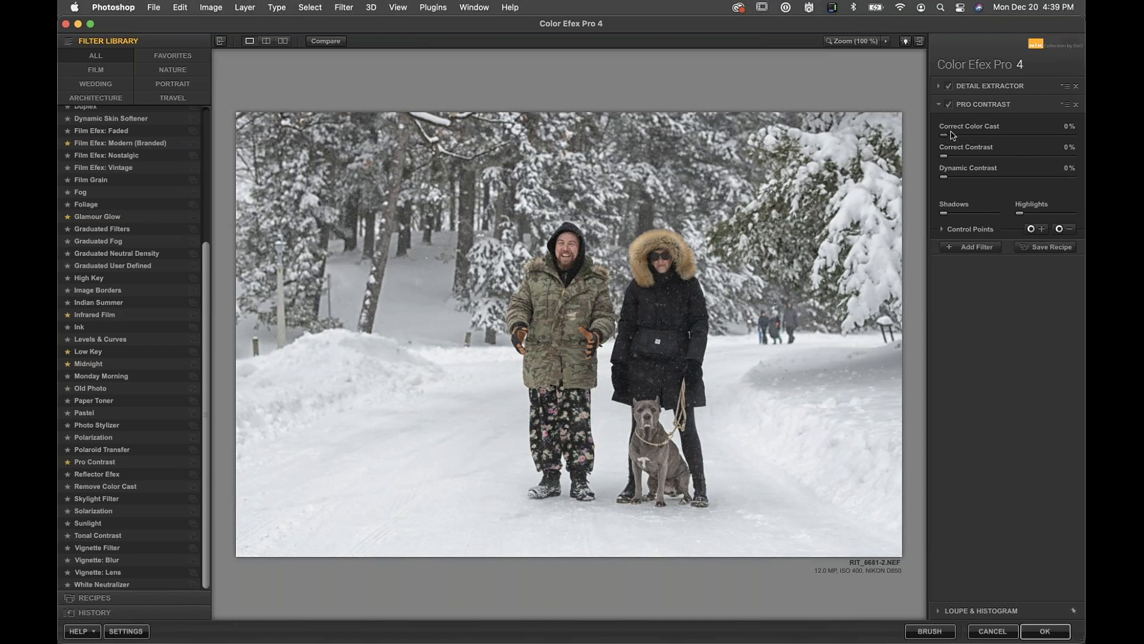
Step: Try very high Correct Color Cast amounts in the Pro Contrast filter and set the value to 39%
drag(944, 139, 1083, 138)
drag(1072, 137, 1040, 137)
drag(878, 133, 904, 131)
click(1019, 136)
drag(1019, 138, 996, 138)
Step: Set Correct Contrast to 21% and Dynamic Contrast to 13%, comparing the photo with and without Pro Contrast
drag(942, 156, 1011, 156)
drag(1085, 149, 960, 180)
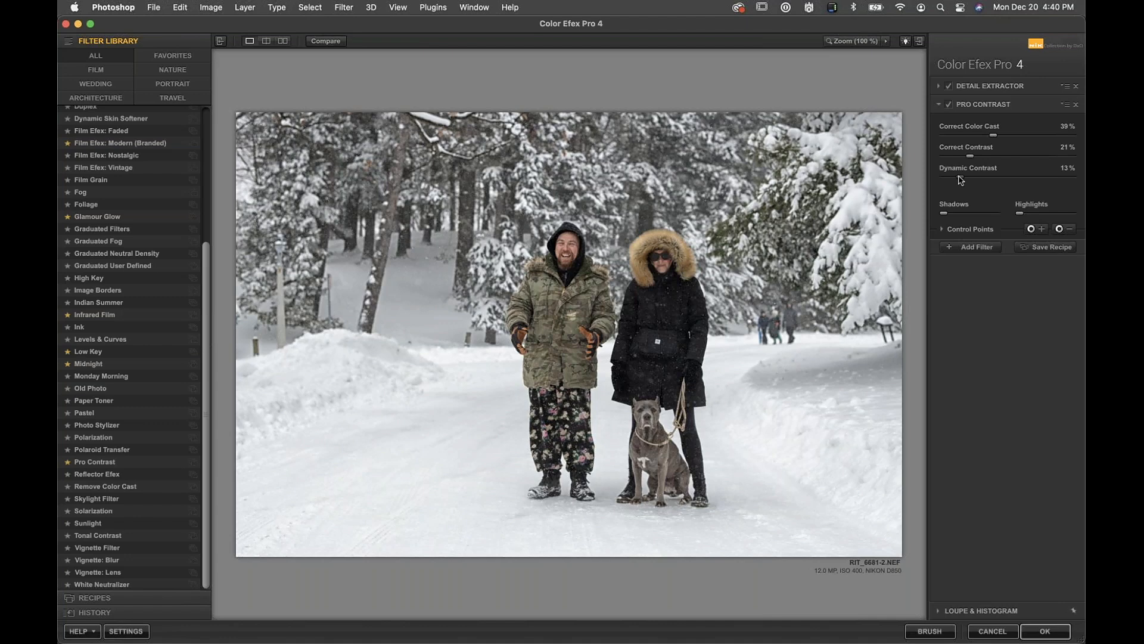
click(950, 107)
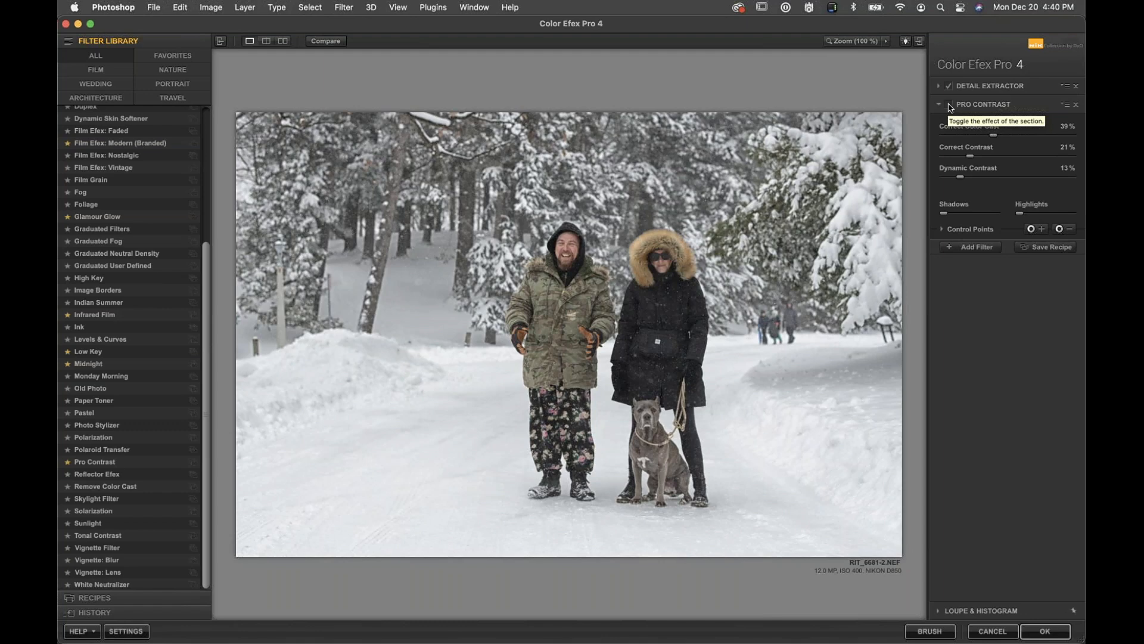
click(950, 107)
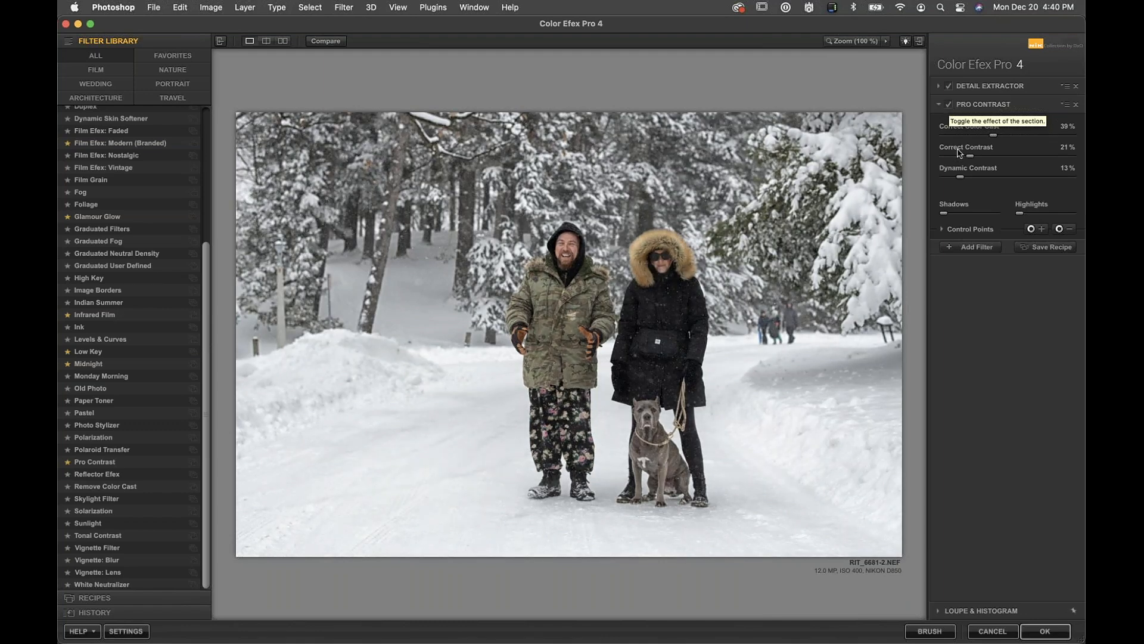
Step: Add Cross Processing as a third filter and set its method to C01 from the E6 to C41 group
click(968, 249)
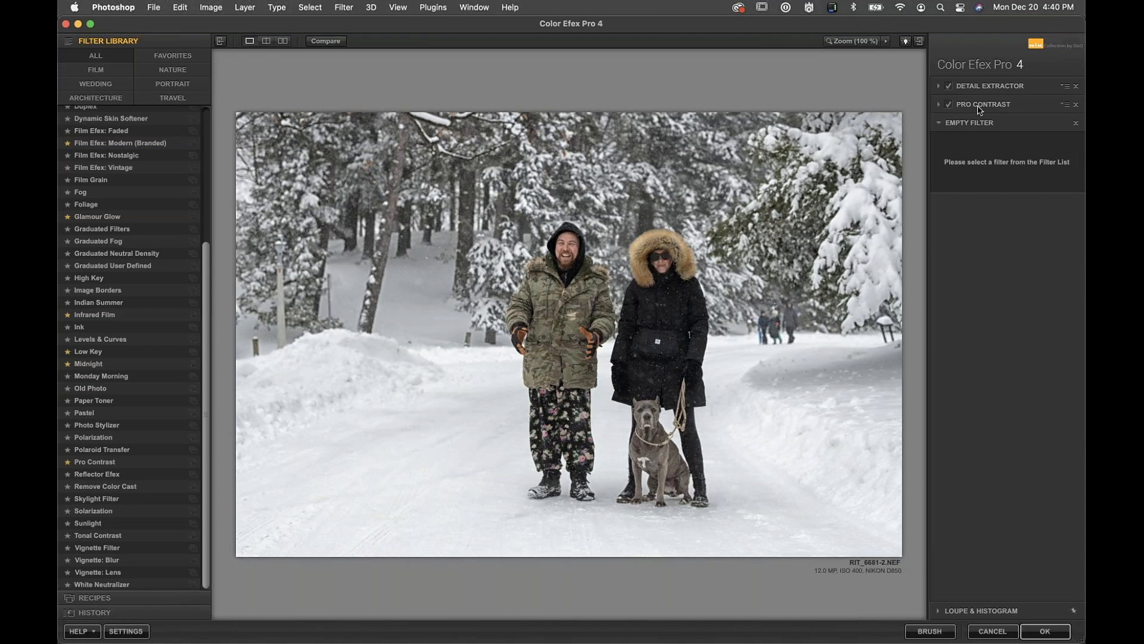
scroll(115, 244, up, 8)
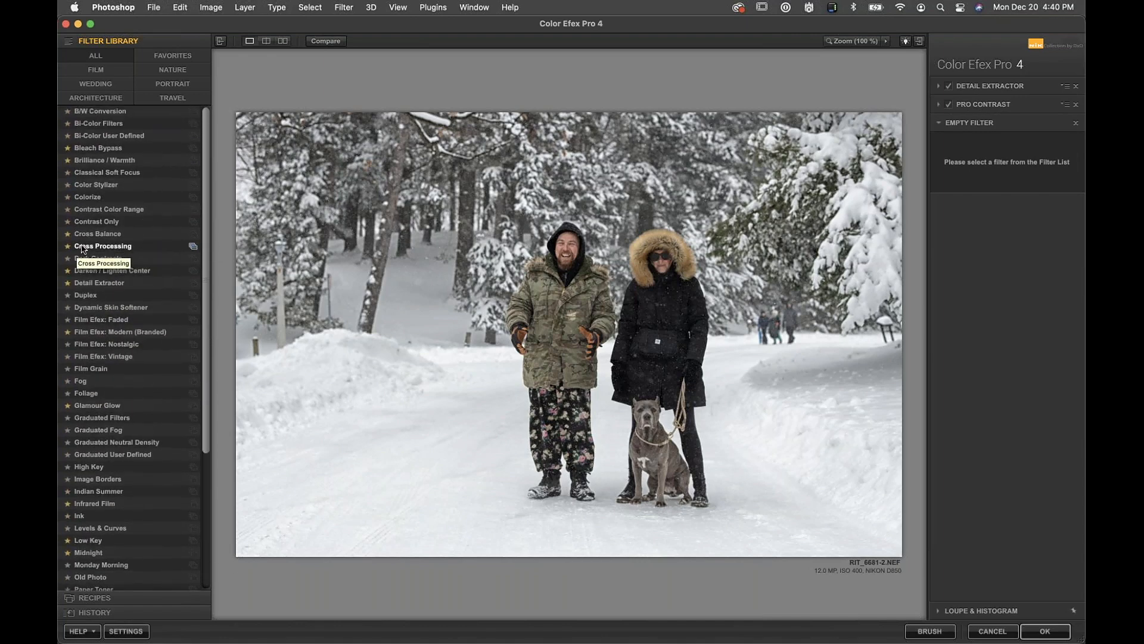
click(82, 247)
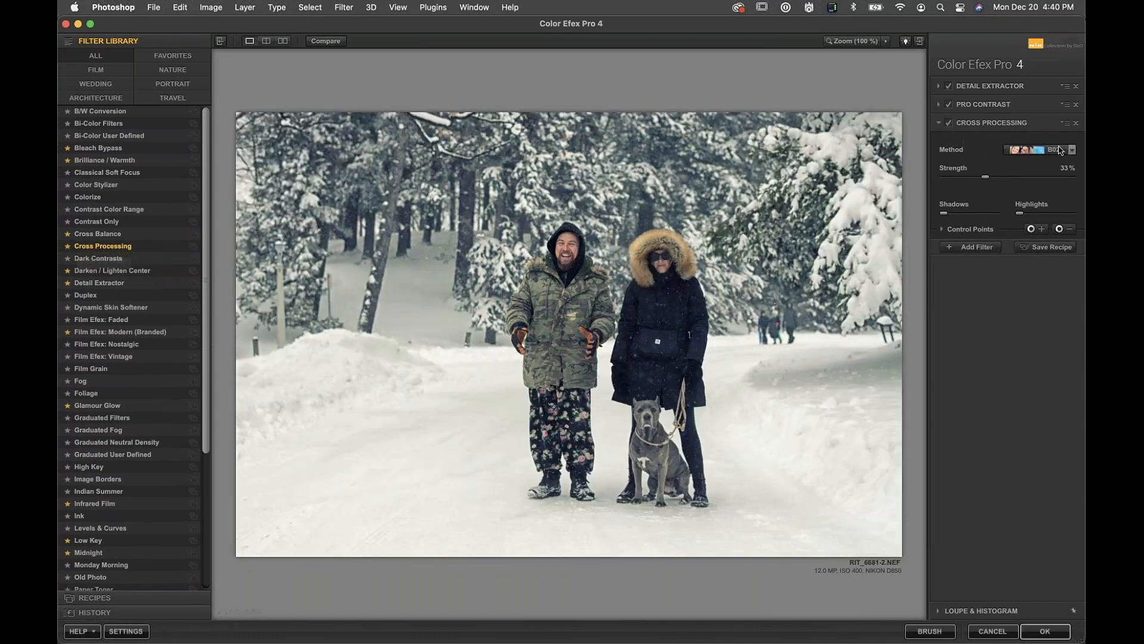
click(1073, 150)
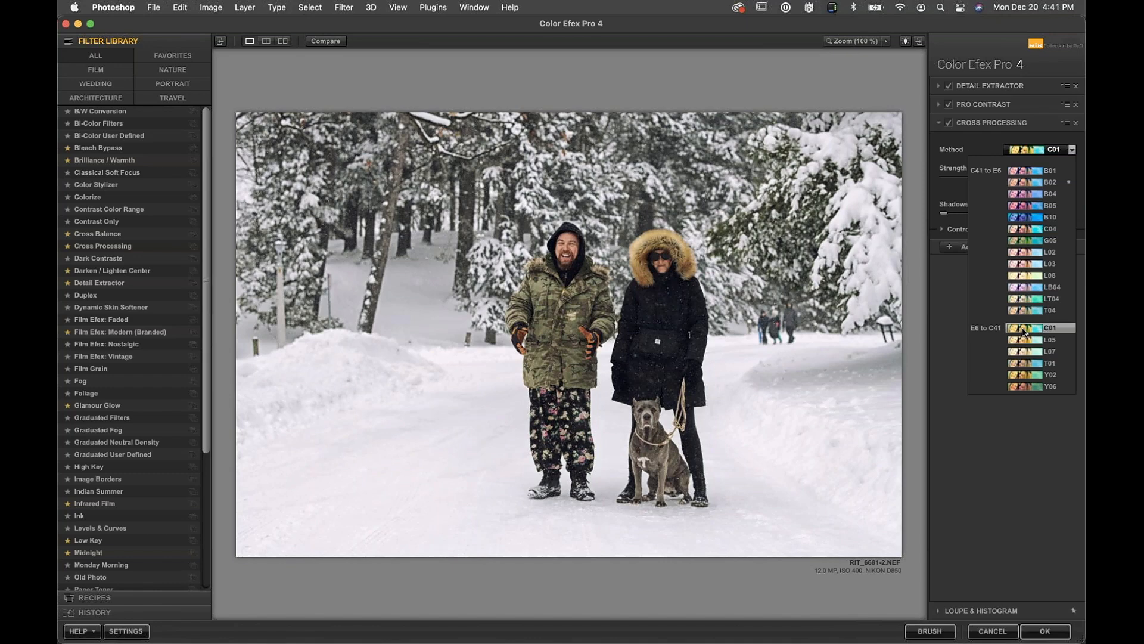
click(1022, 328)
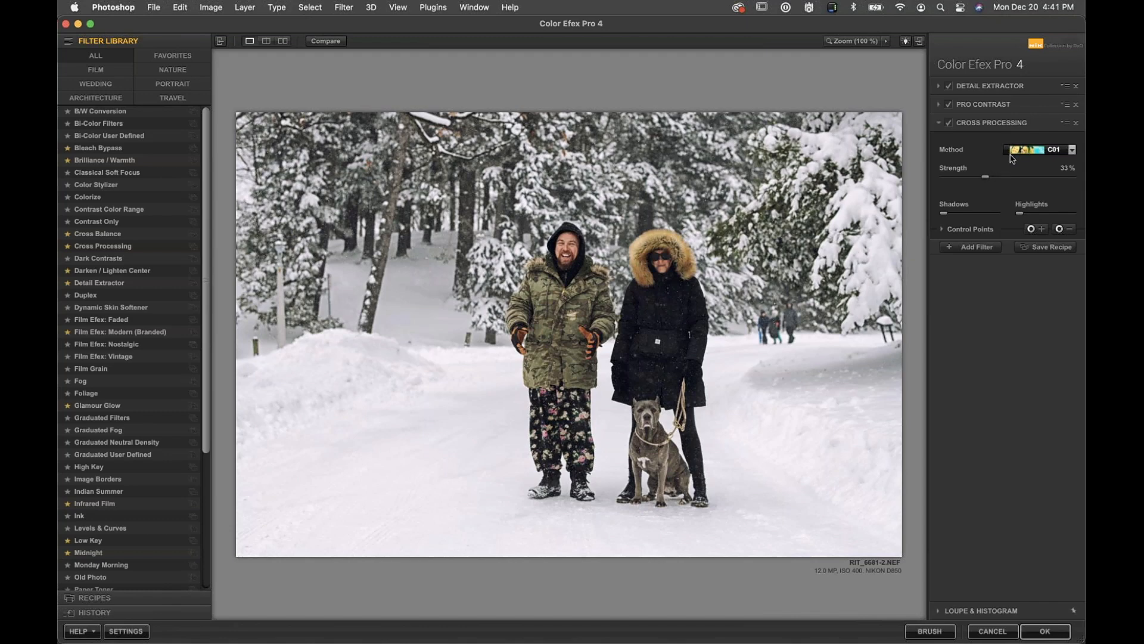
Step: Try Cross Processing strengths of 6% and 74%, and set the strength to 8%
drag(986, 177, 951, 181)
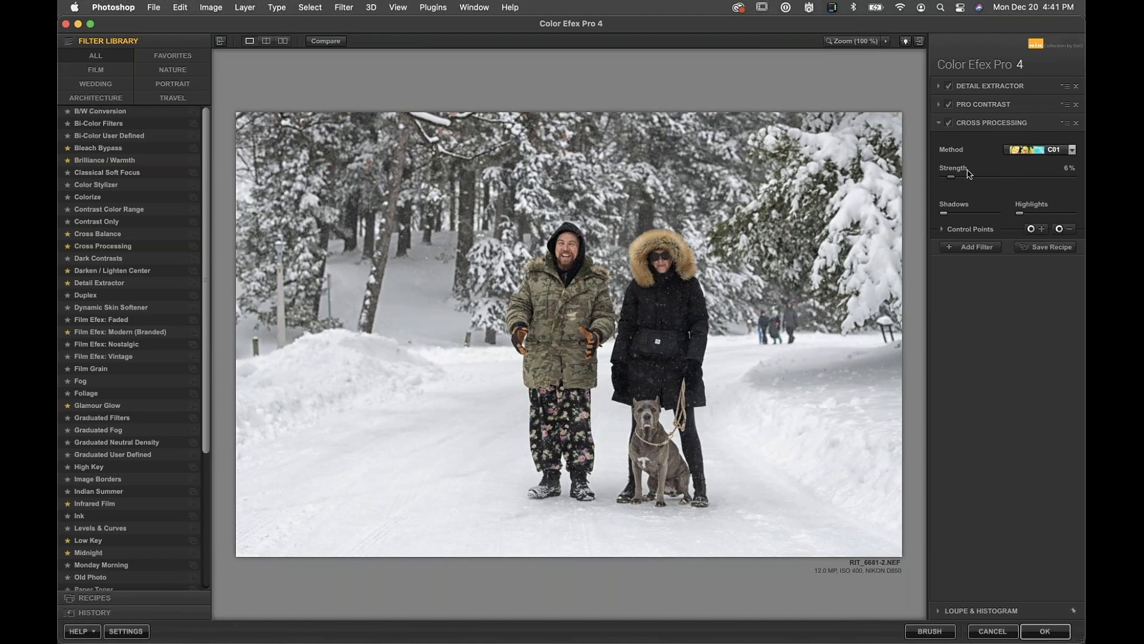
drag(952, 178, 1038, 177)
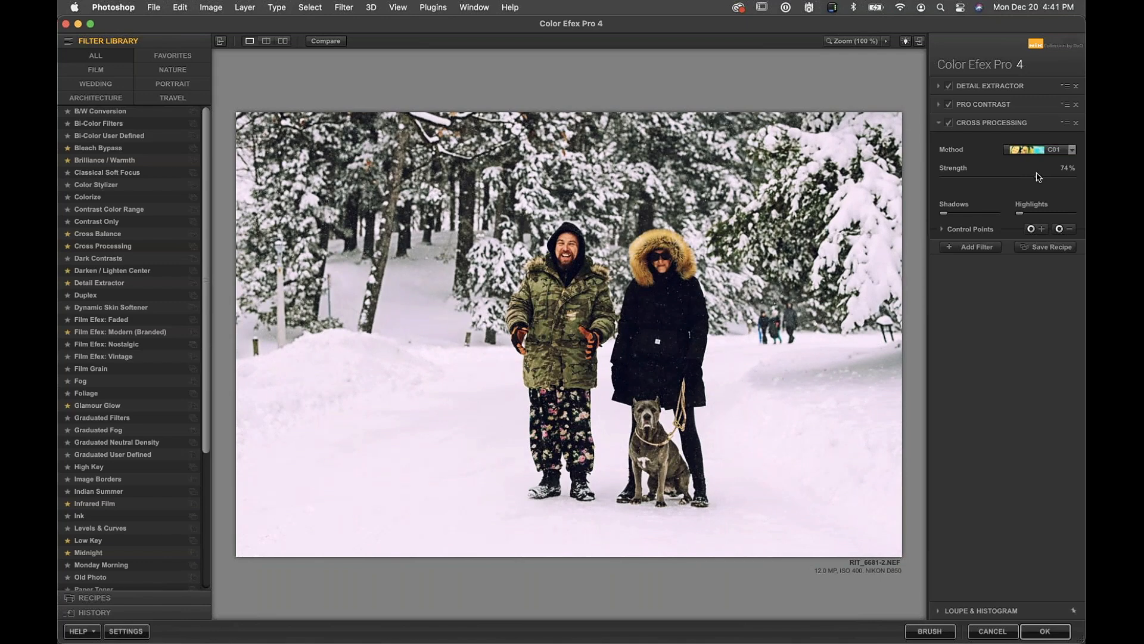
drag(1038, 177, 953, 174)
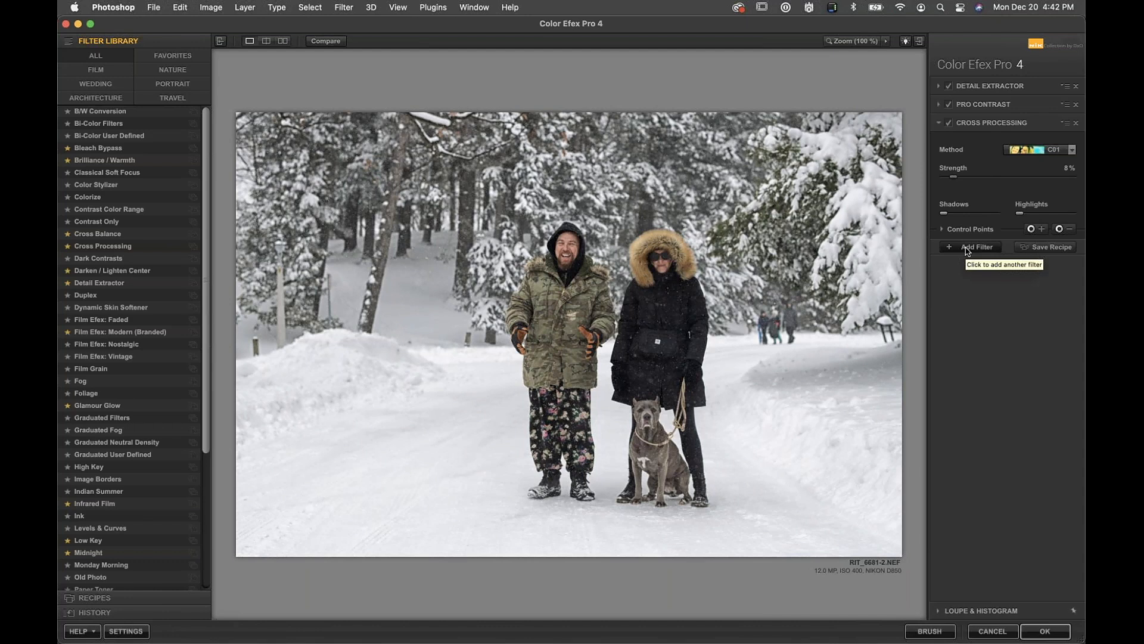
Step: Add the Darken / Lighten Center filter with a center luminosity of 100% and a border luminosity of -100%
click(967, 250)
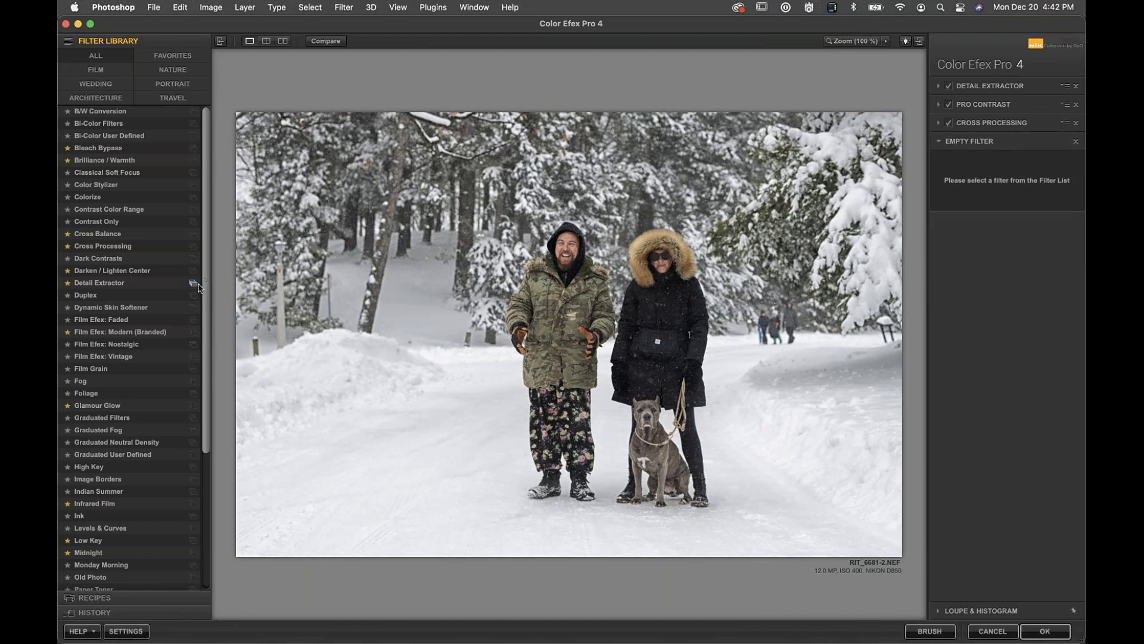
click(87, 271)
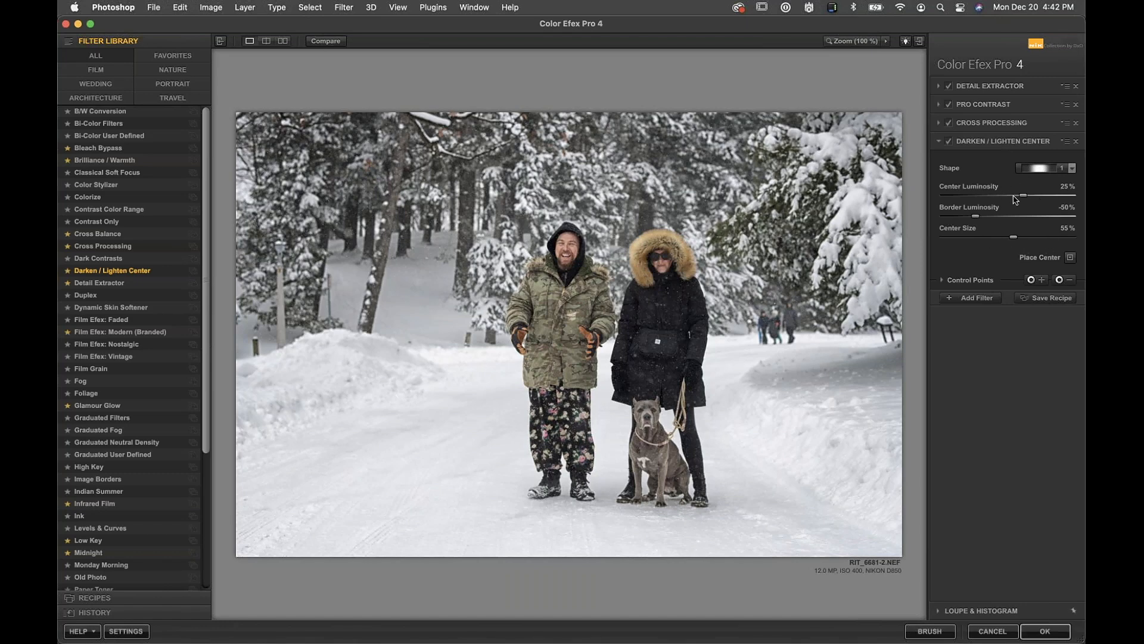
drag(1024, 195, 1076, 194)
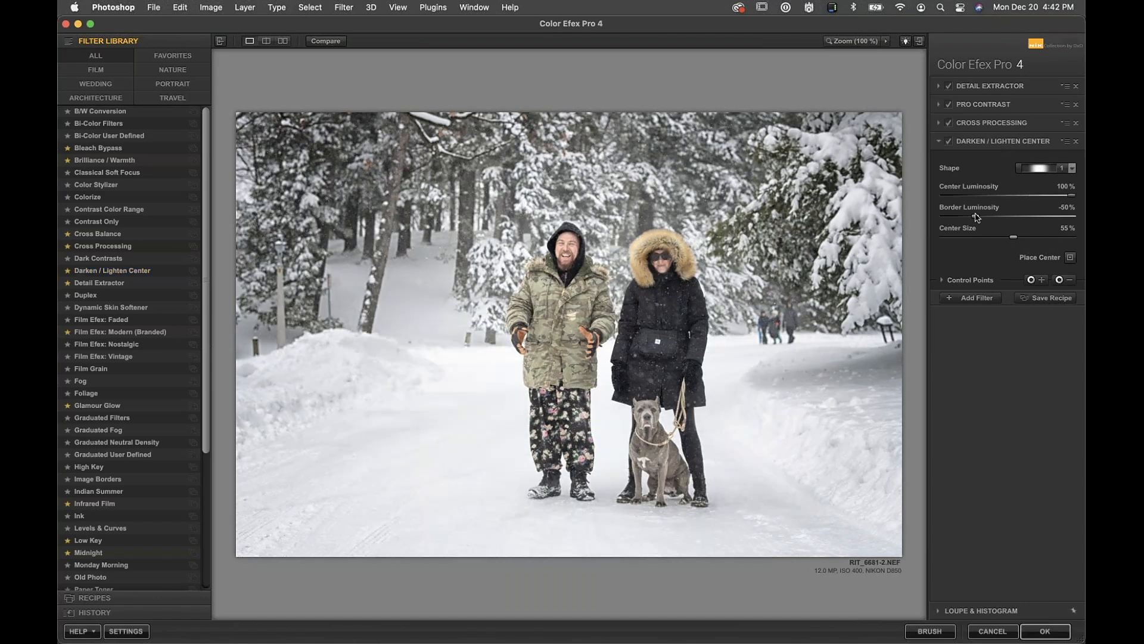
drag(976, 216, 876, 215)
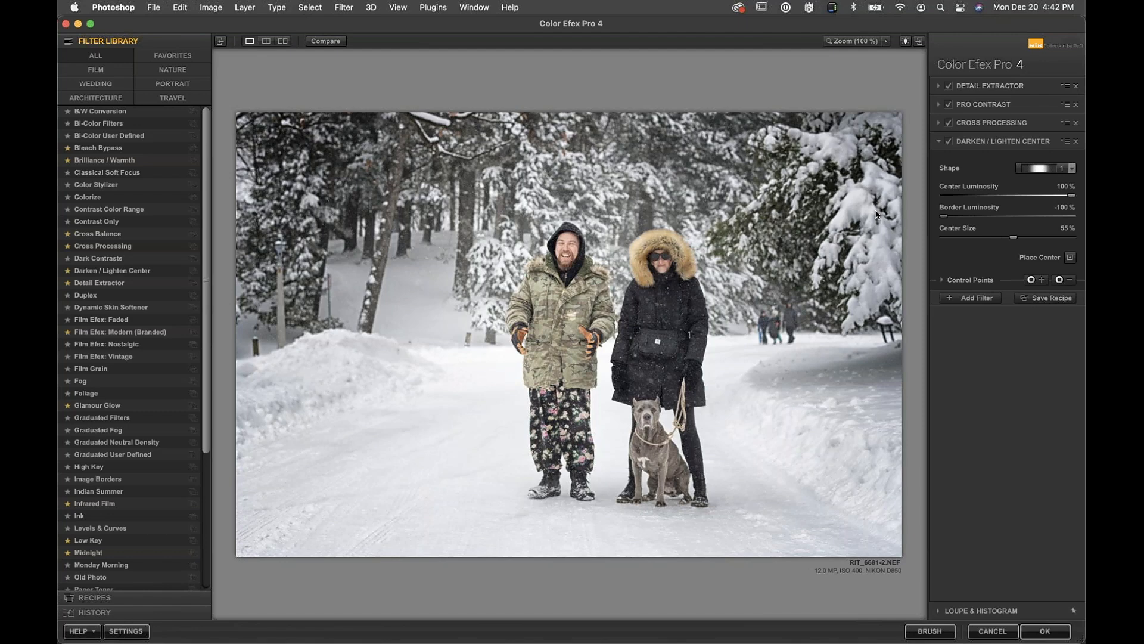
Step: Place the Darken / Lighten center between the couple, and move it to the snow in the photo's lower-left corner
click(1071, 257)
click(617, 338)
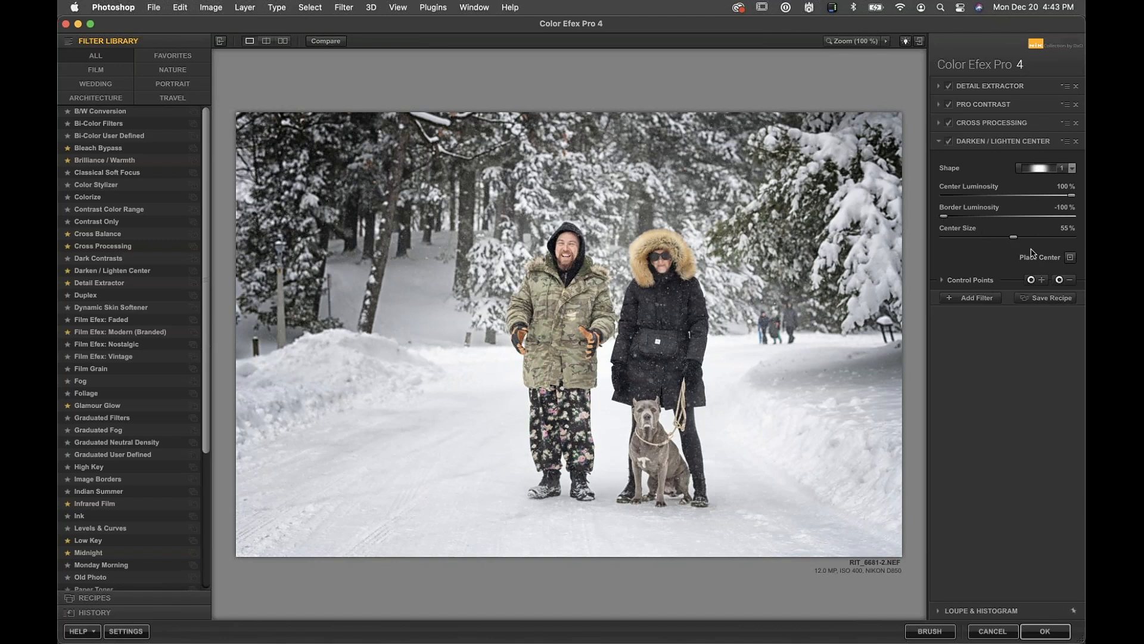
click(1071, 258)
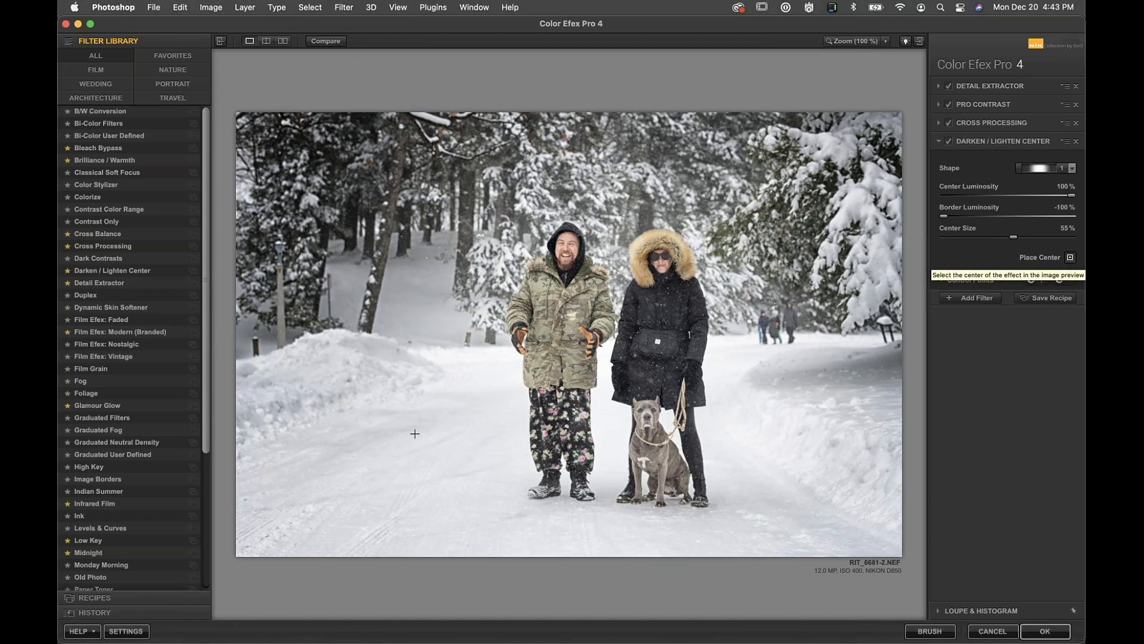
click(297, 506)
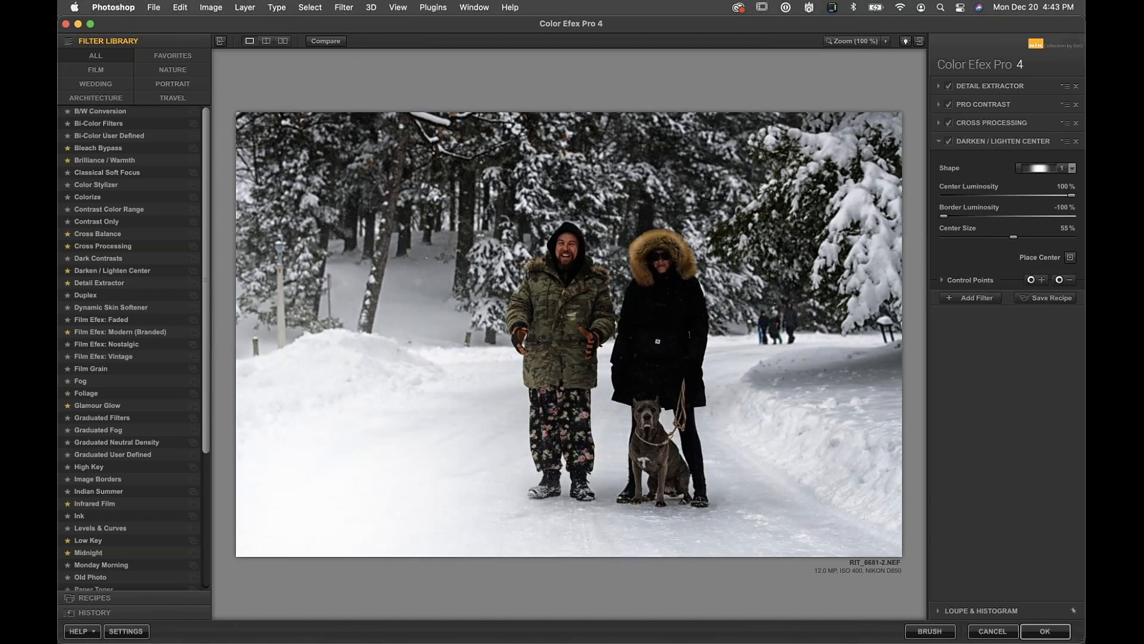
Step: Place the Darken / Lighten center between the couple, try a center luminosity of 18%, and return it to 100%
click(1071, 258)
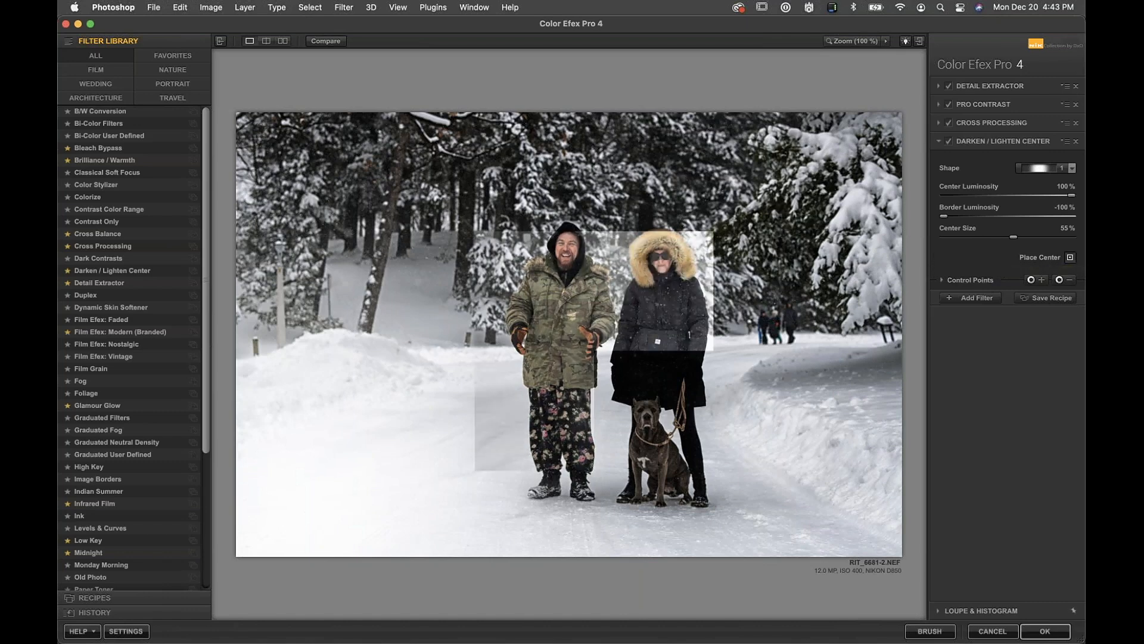
click(594, 351)
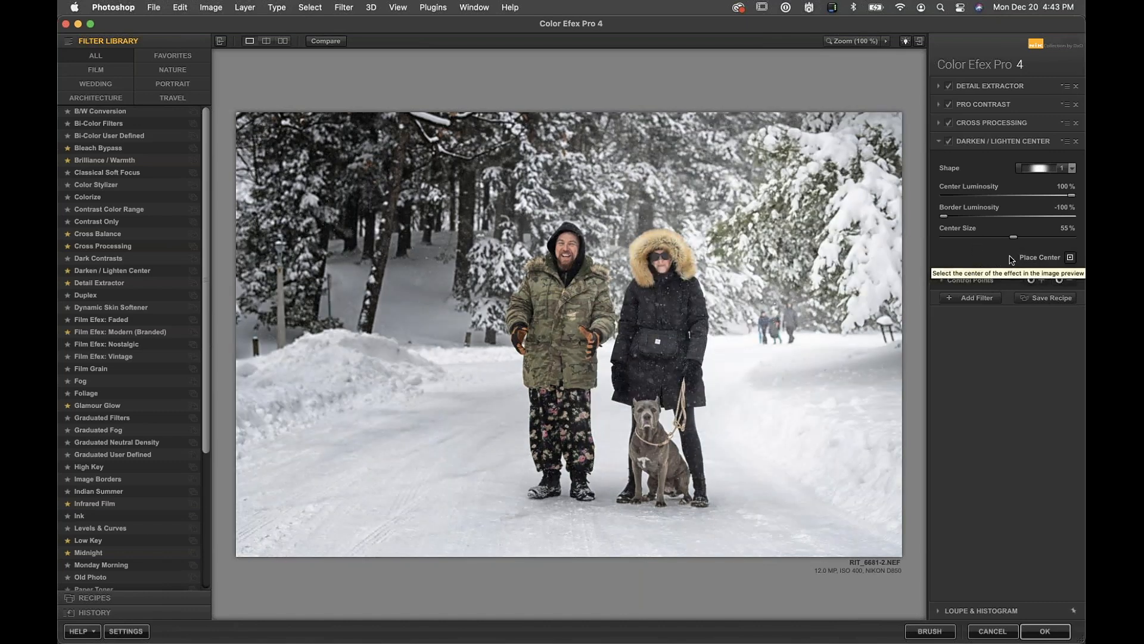
click(608, 327)
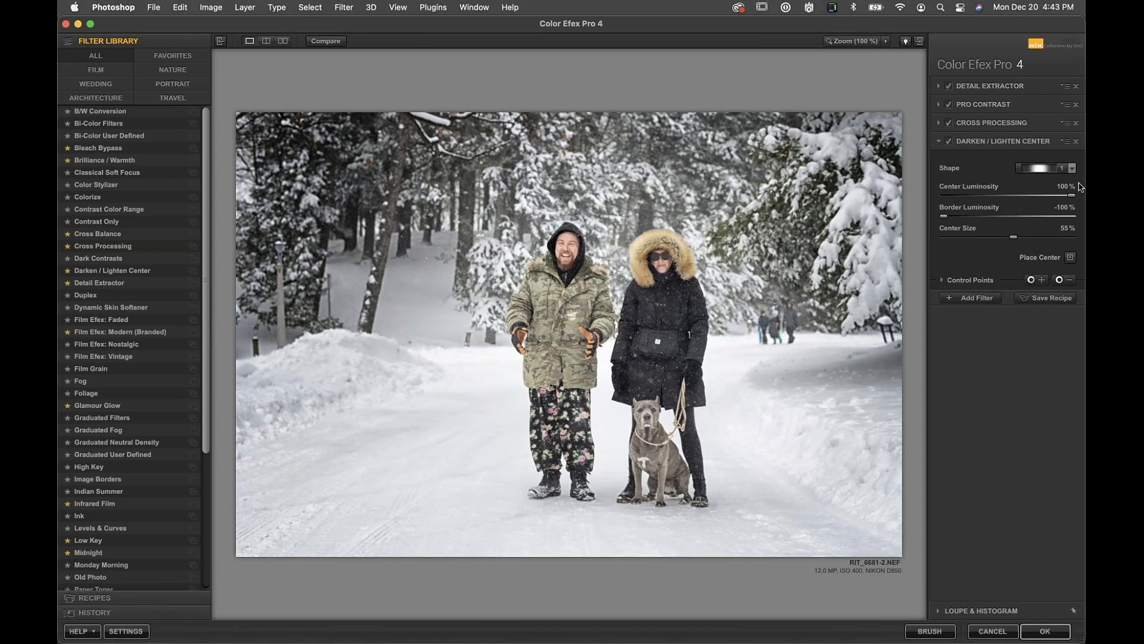
drag(1071, 196, 1023, 199)
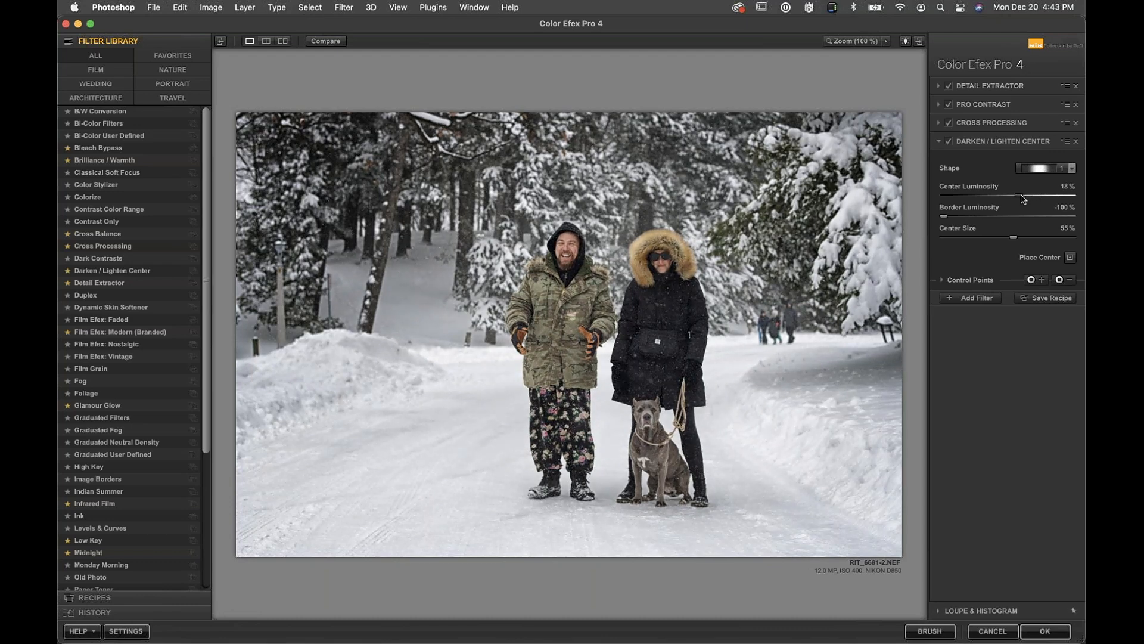
drag(1022, 199, 1083, 190)
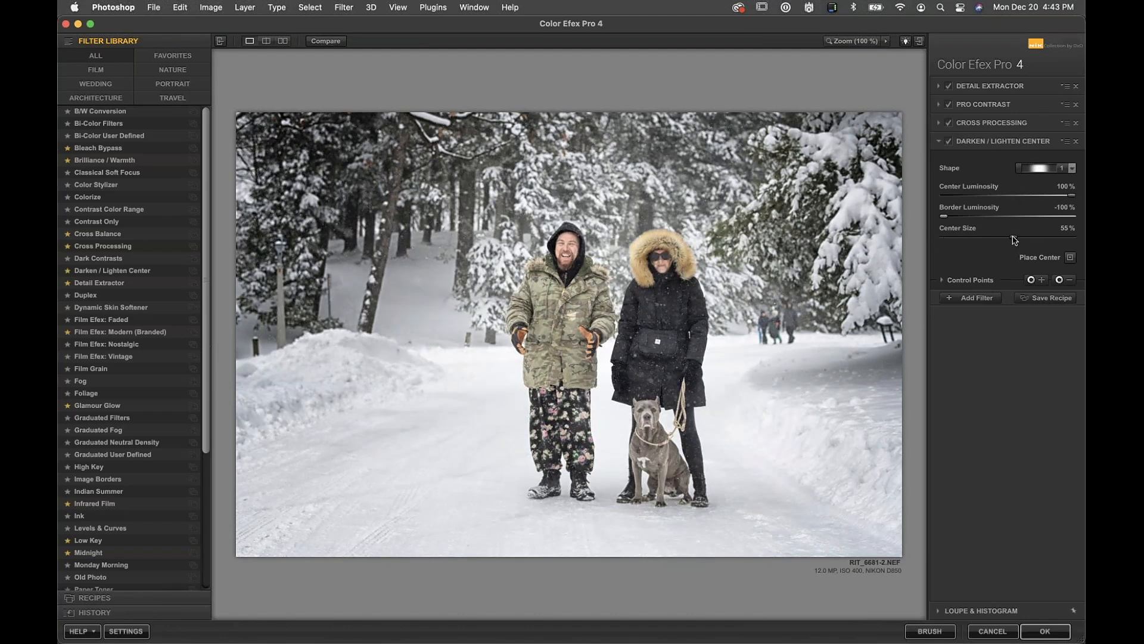
Step: Try center sizes of 0% and 100%, and set center size to 21%, center luminosity to 39% and border luminosity to -59%
drag(1015, 239, 931, 240)
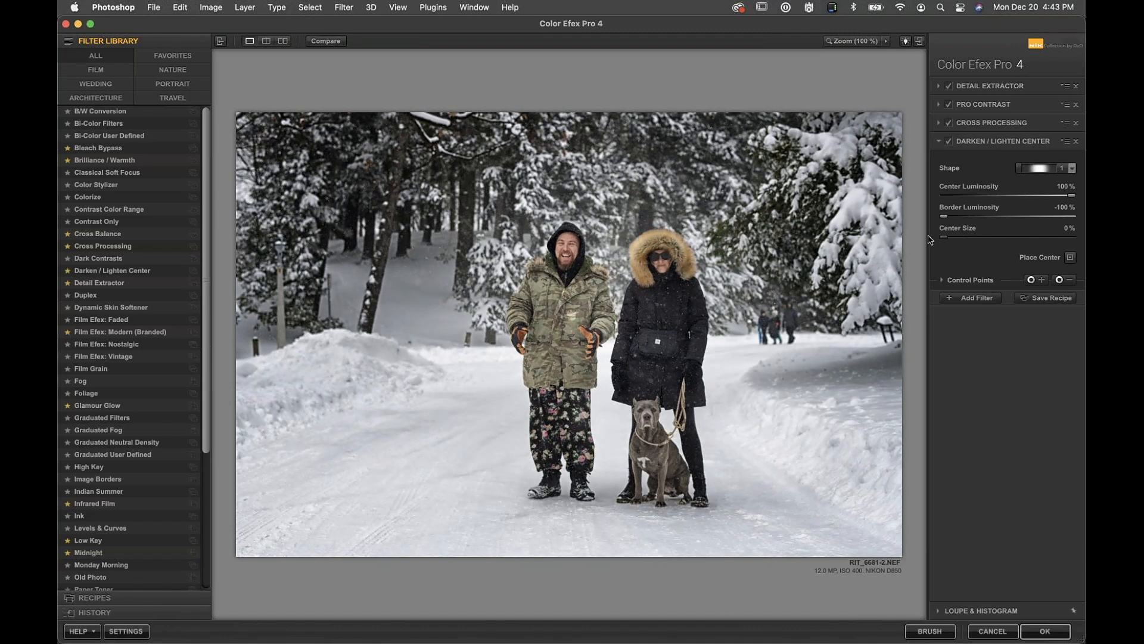
drag(928, 240, 1084, 235)
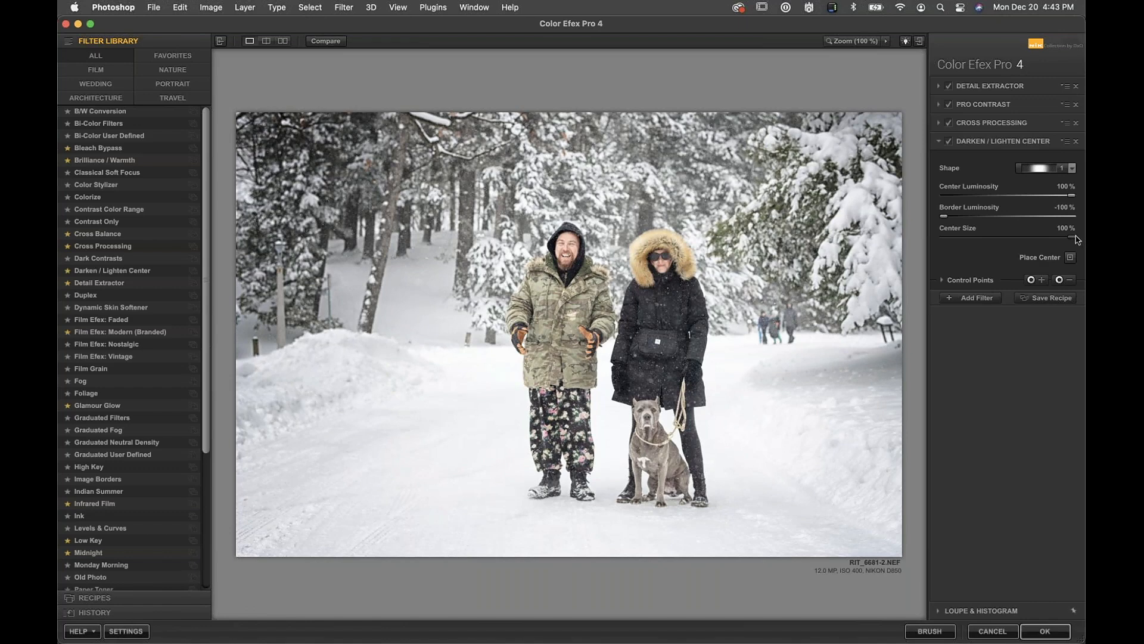
drag(1078, 239, 972, 236)
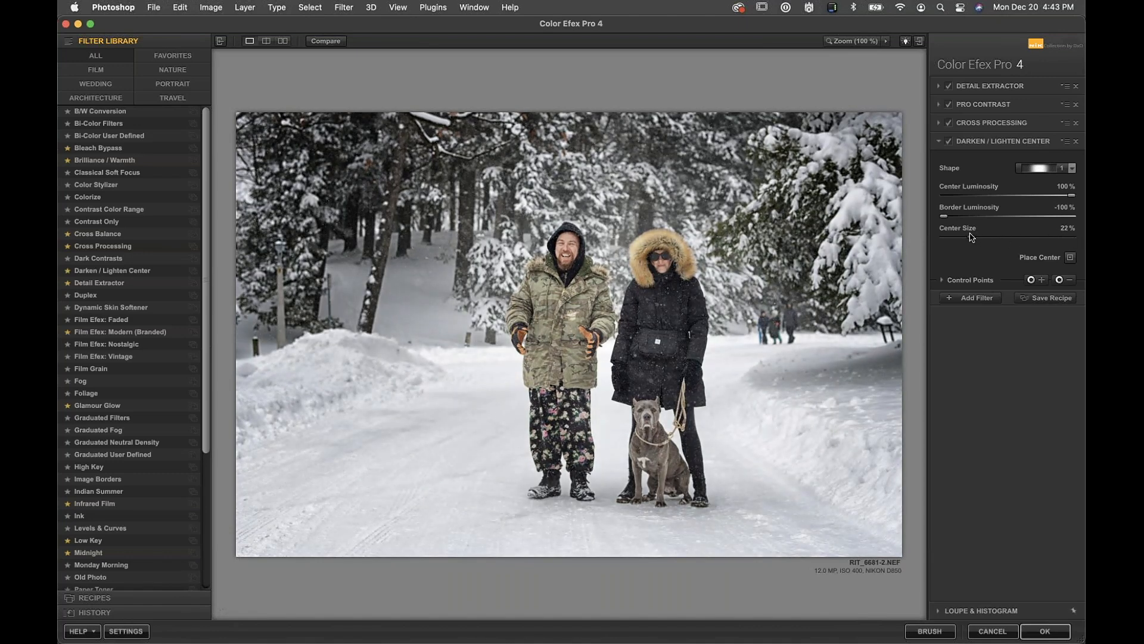
drag(1071, 196, 1033, 199)
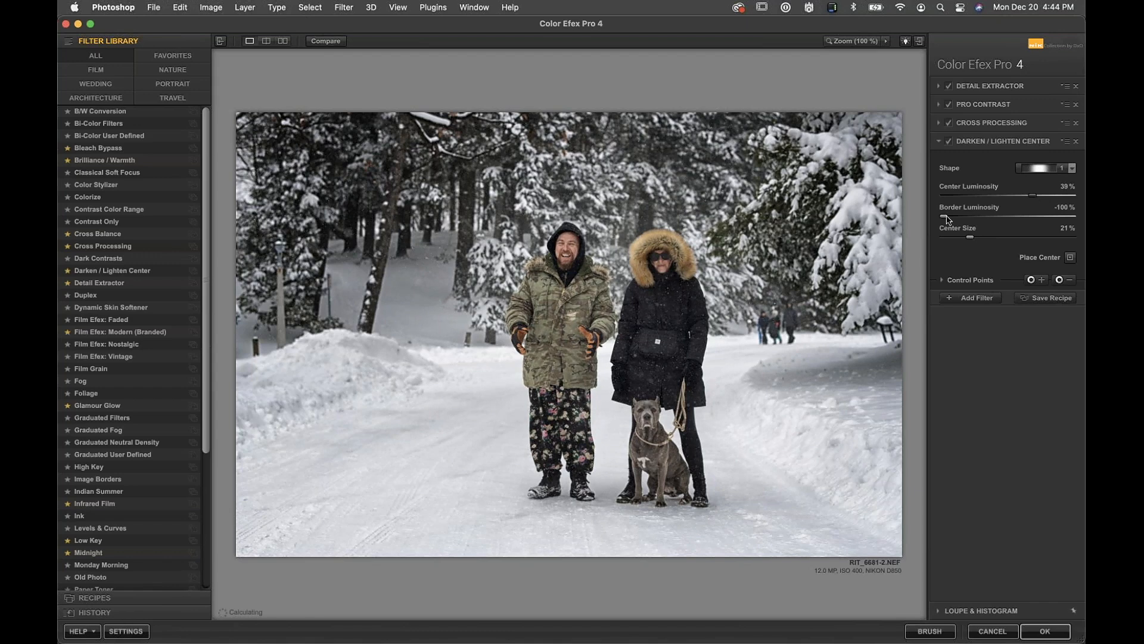
drag(944, 218, 969, 219)
Step: Exclude the dog's head from the Darken / Lighten effect with a 0% opacity control point, and compare the photo with the original
click(1065, 280)
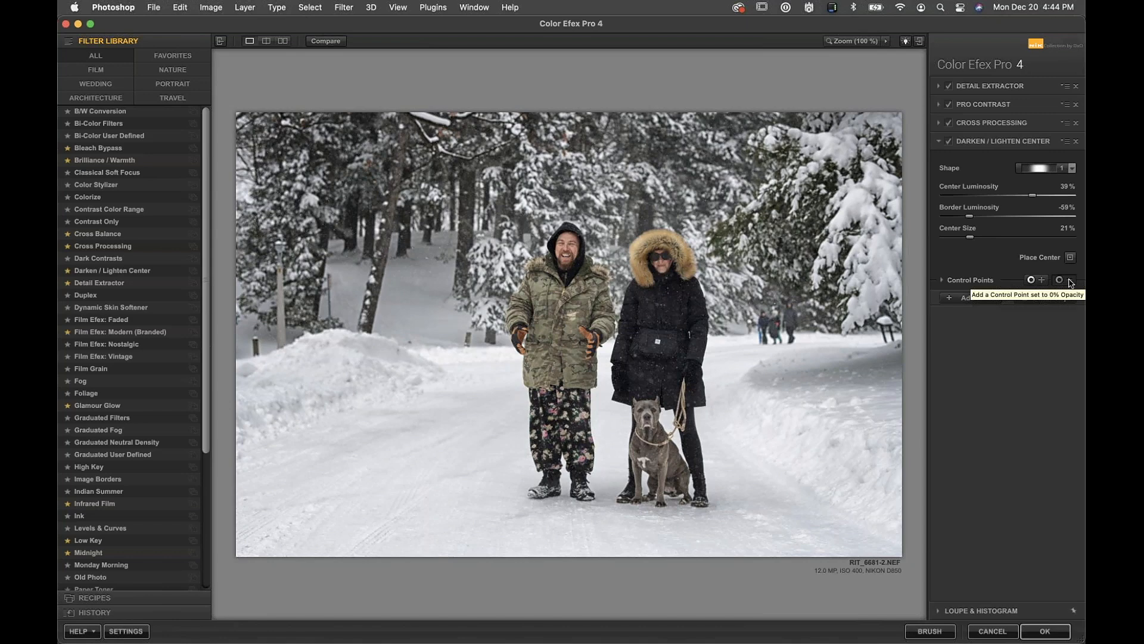
click(642, 419)
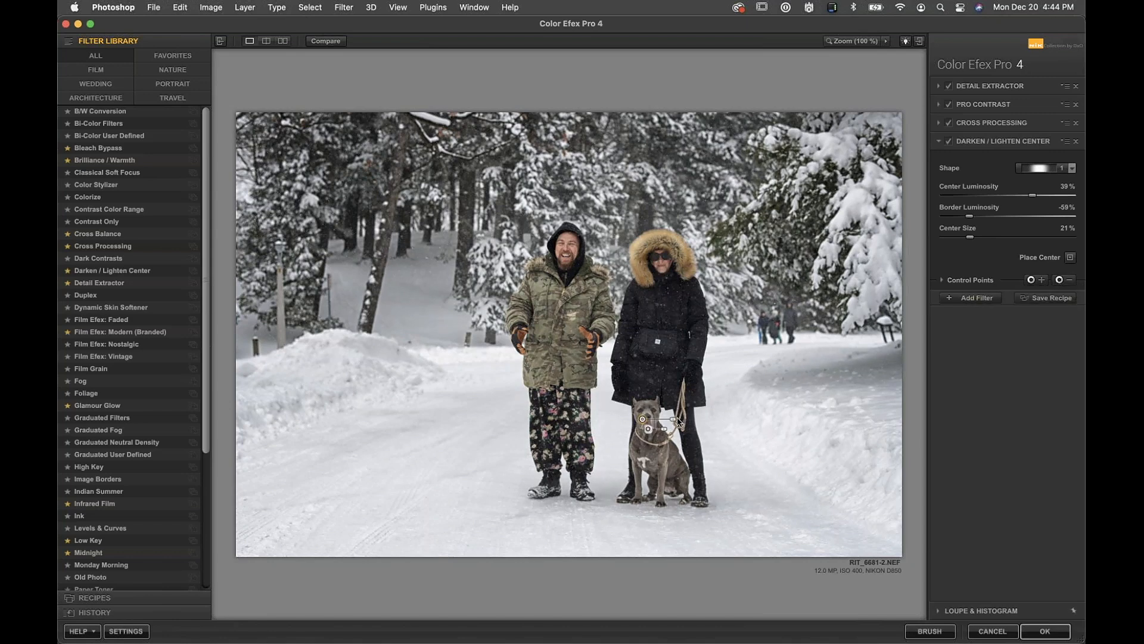
drag(673, 420, 656, 413)
click(329, 46)
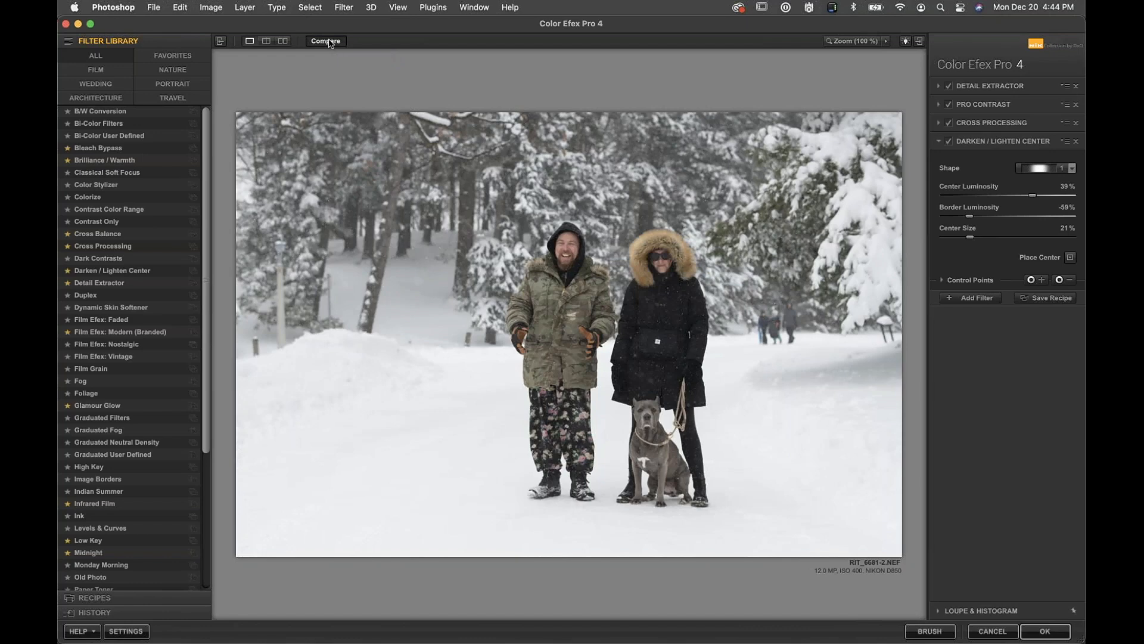
click(332, 43)
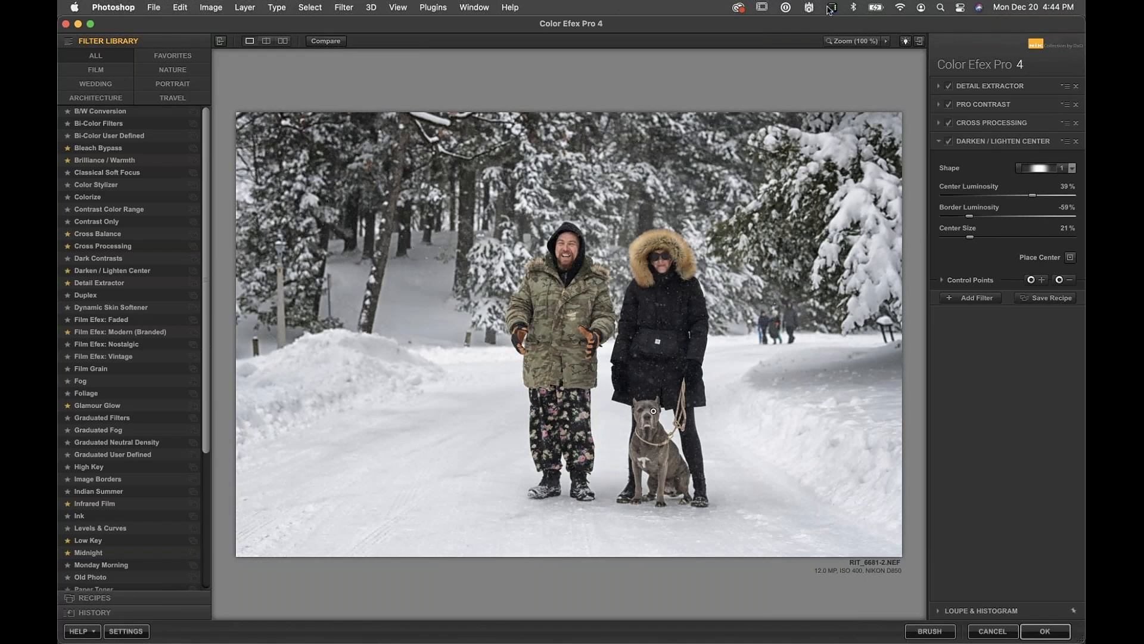
Step: Set the Pro Contrast filter's Correct Contrast to 8%
click(990, 107)
drag(970, 156, 956, 158)
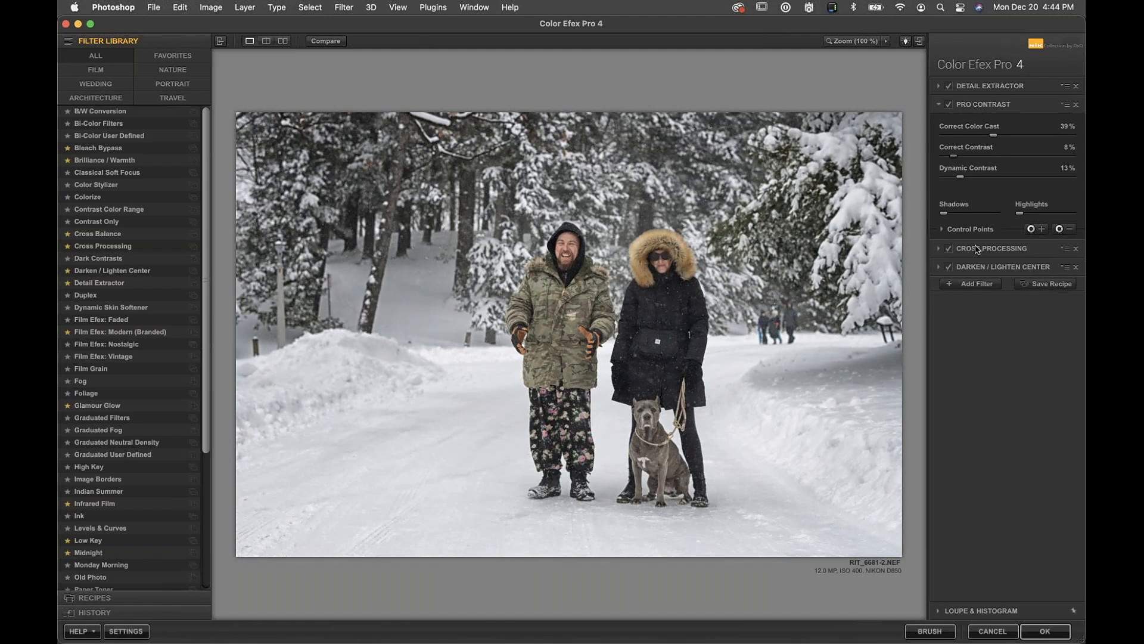
Step: Set the Darken / Lighten center luminosity to 32% and border luminosity to -34%, and apply the filter stack to the photo
click(975, 267)
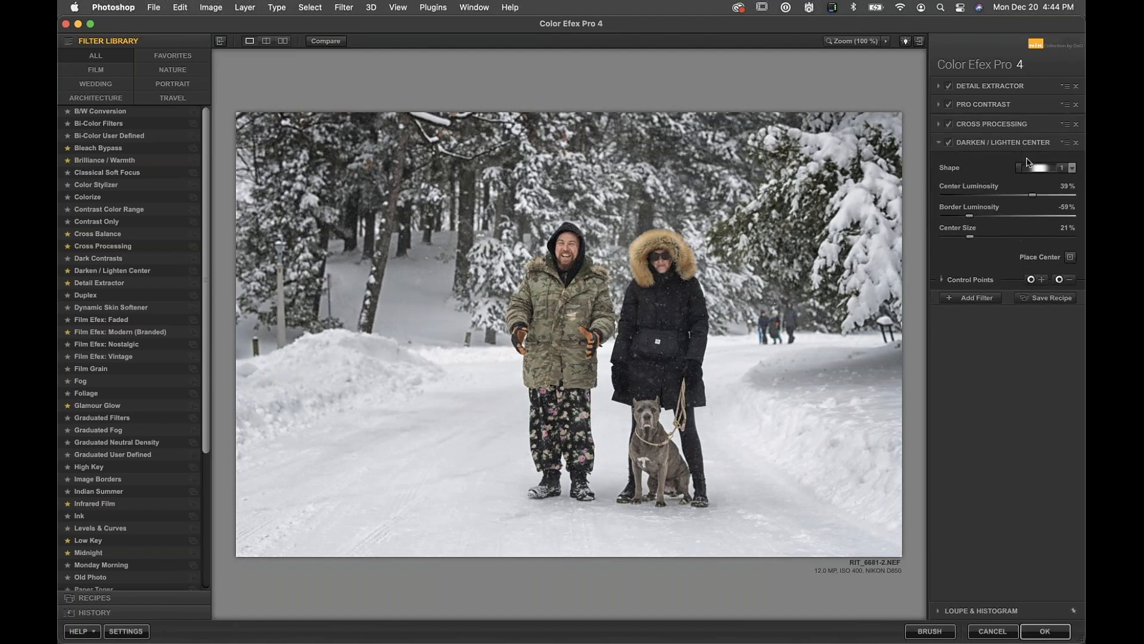
drag(1032, 195, 986, 219)
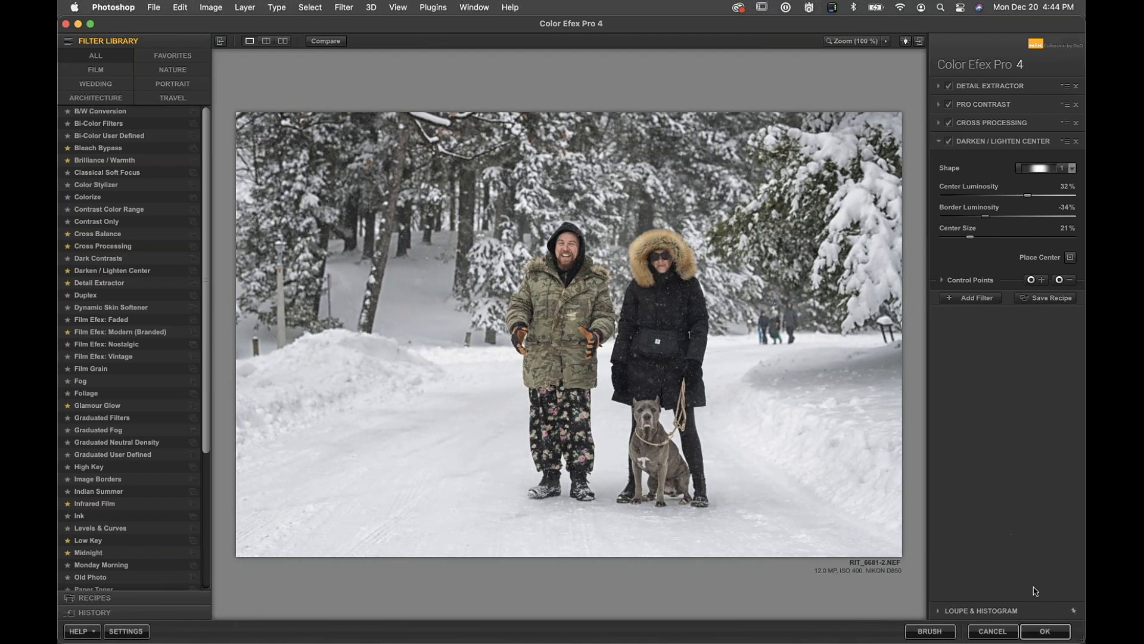
click(1046, 632)
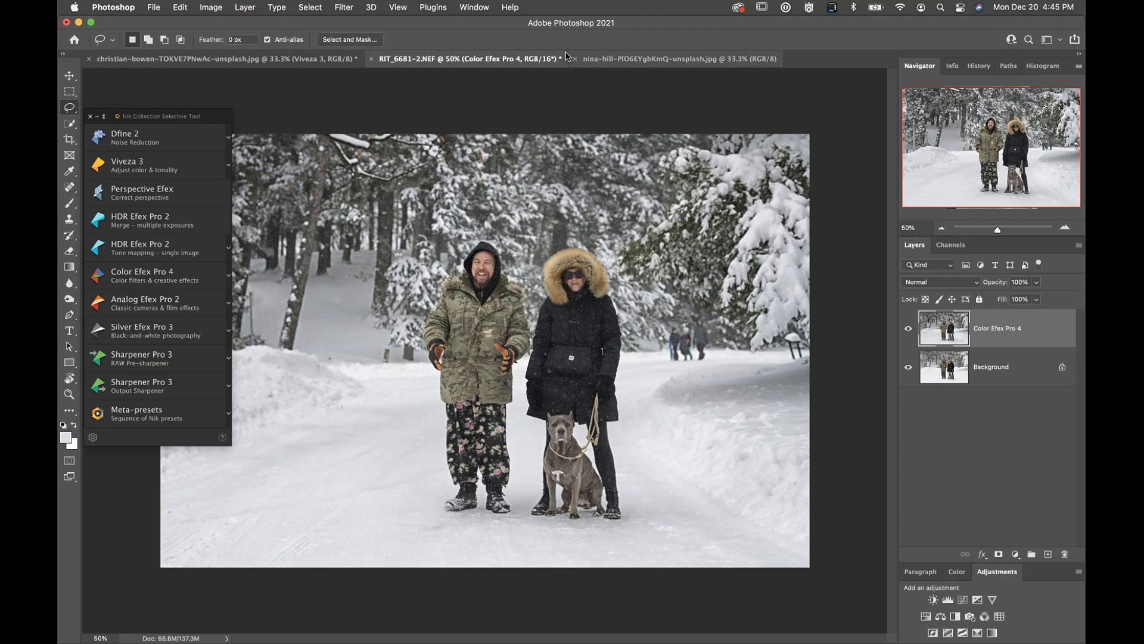
Step: Switch to the baking photo and compare it with its Viveza 3 layer hidden and shown
click(196, 59)
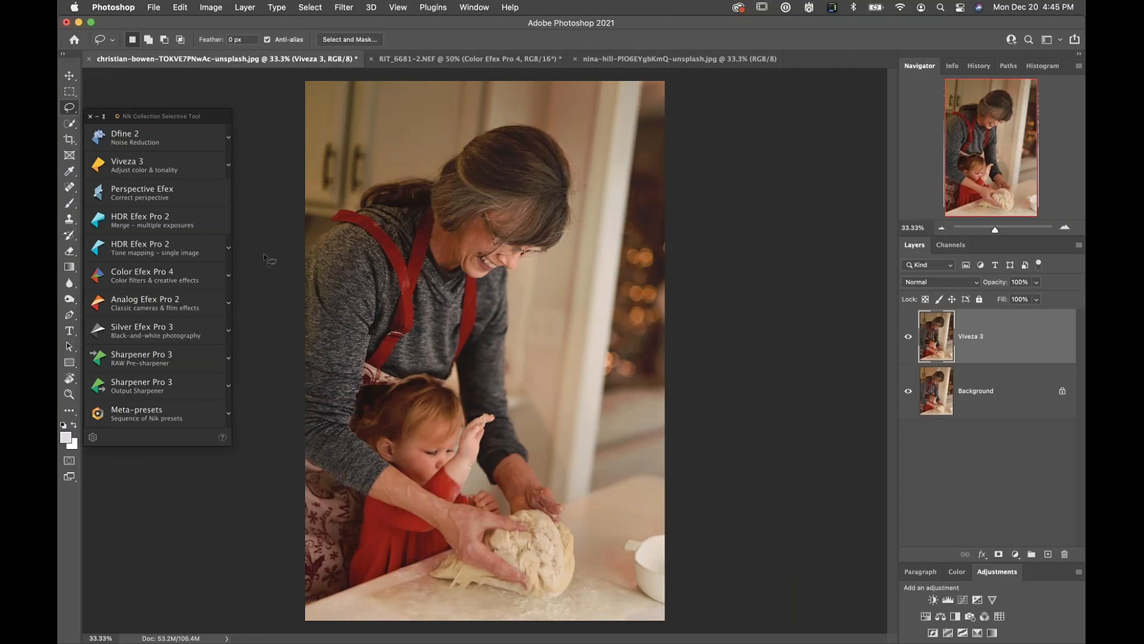
key(v)
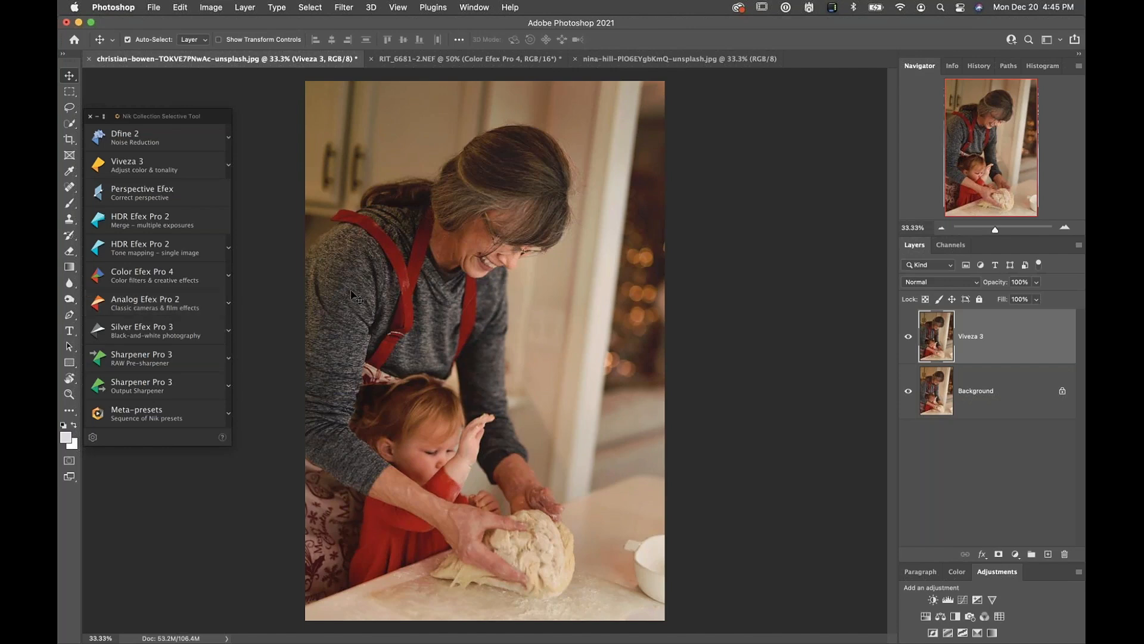
click(908, 337)
click(908, 337)
Step: Open the baking photo in Analog Efex Pro 2, enlarge the plug-in window, and show the En Vogue camera presets
click(152, 304)
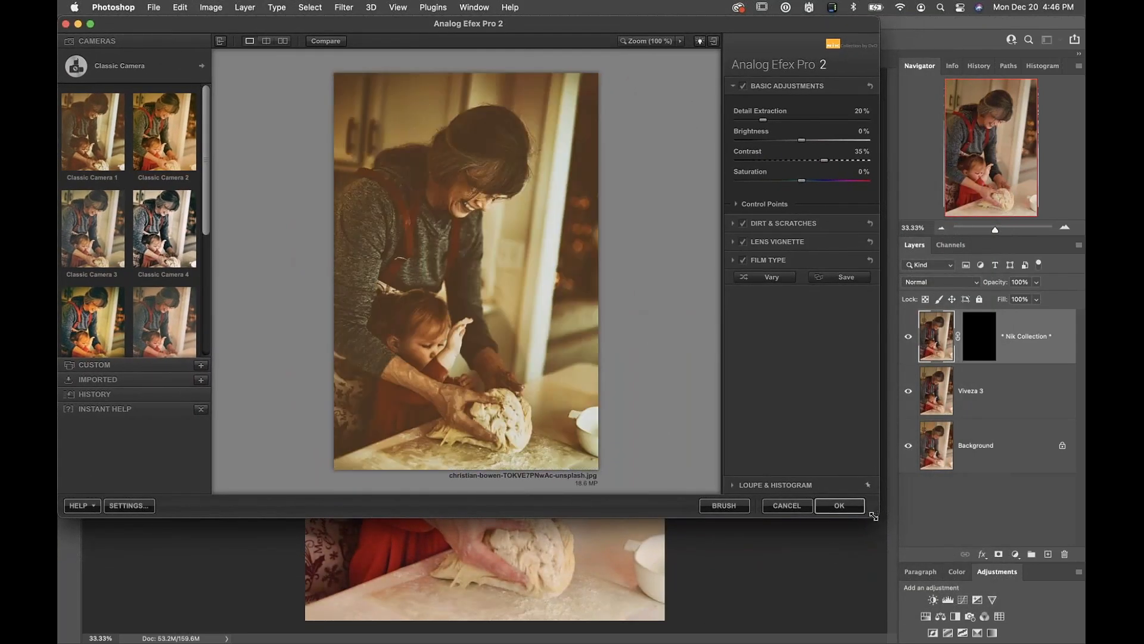
drag(874, 514, 1085, 641)
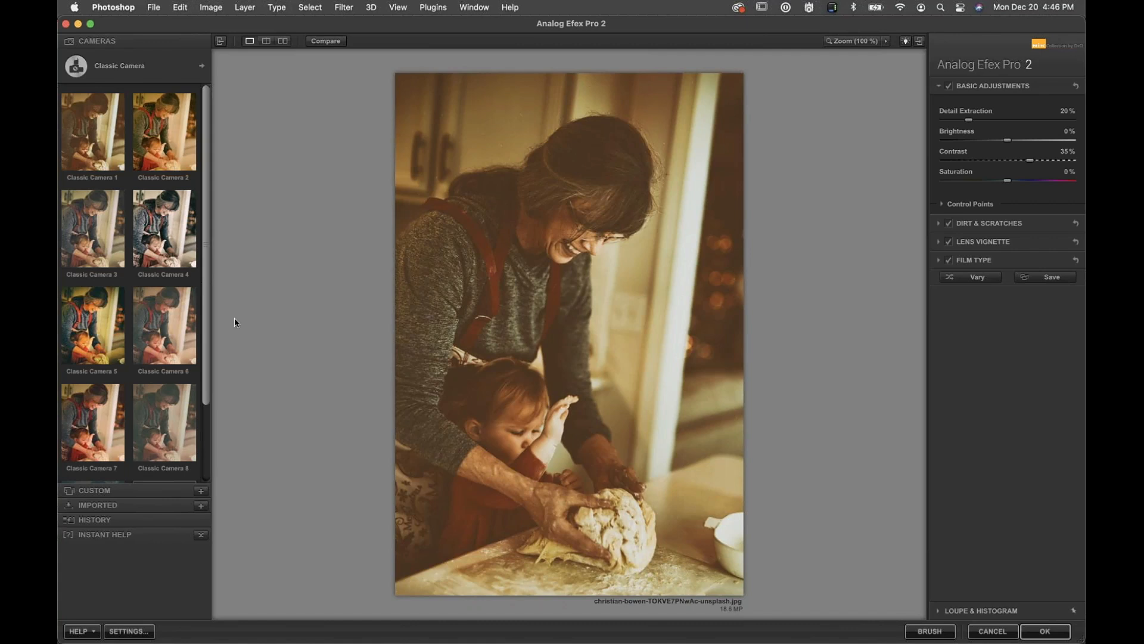
click(119, 67)
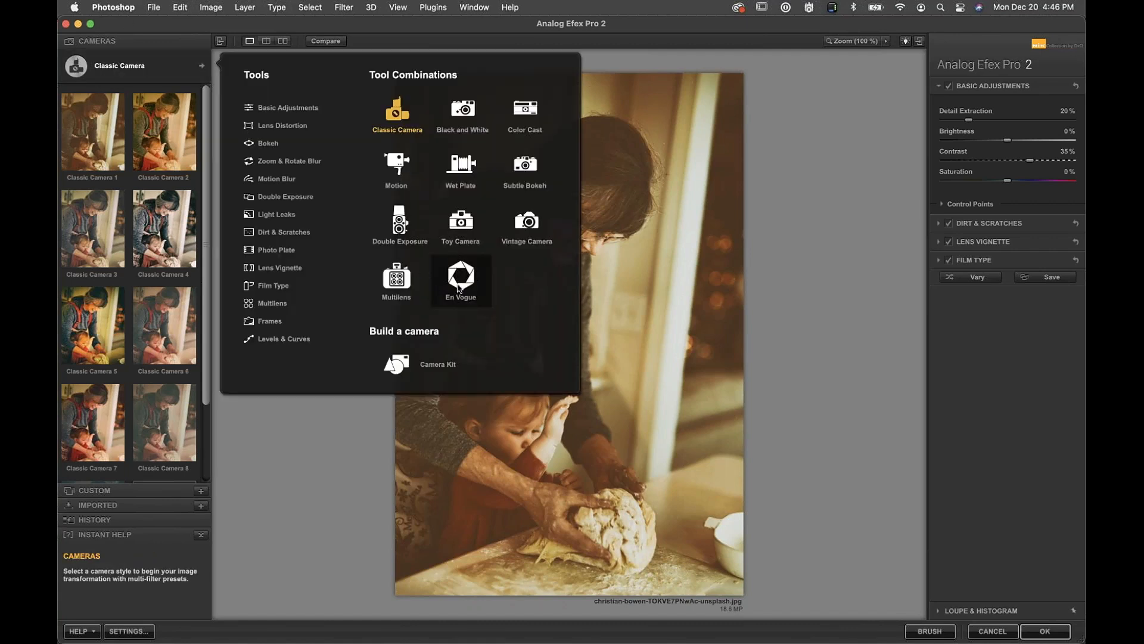
click(458, 289)
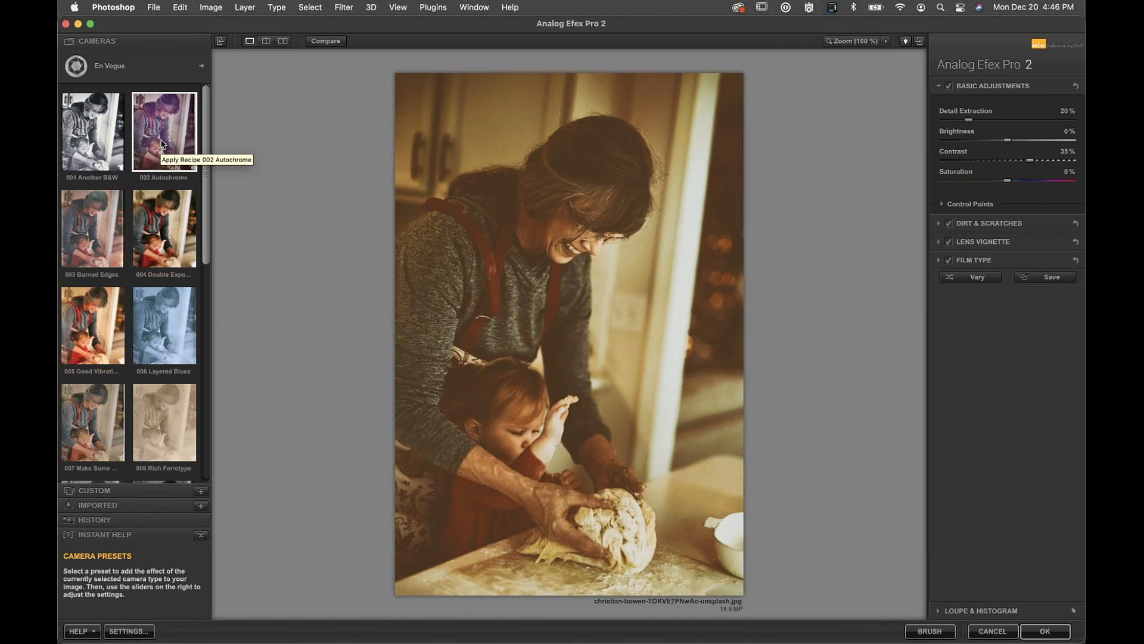
Step: Try the 003 Burned Edges and 005 Good Vibrations presets, and compare the second one with the original photo
click(104, 213)
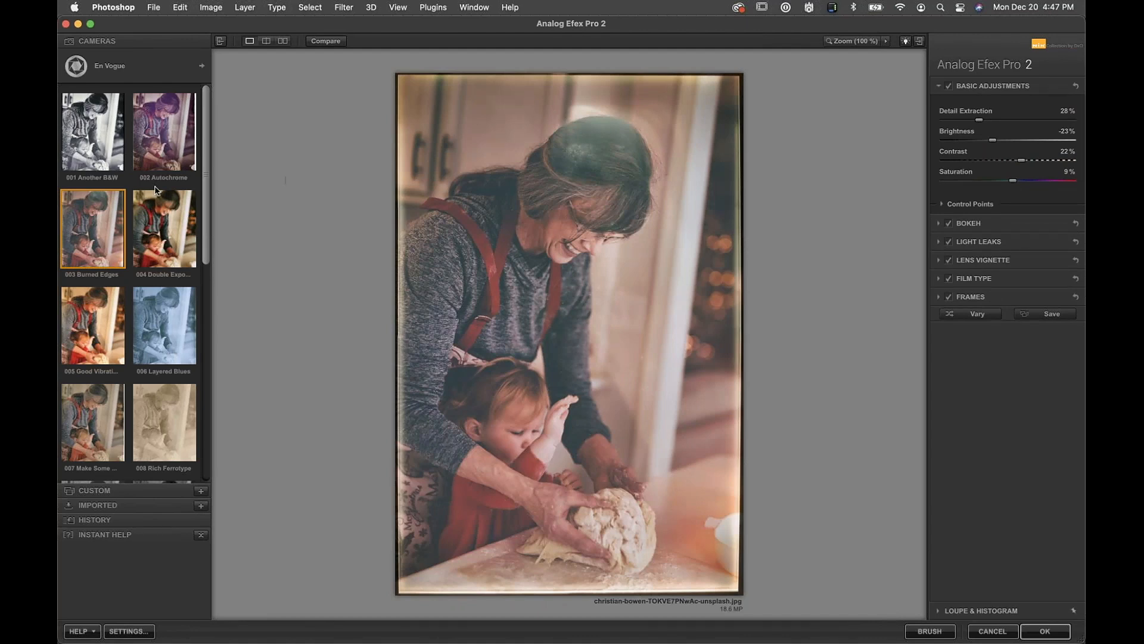
click(92, 322)
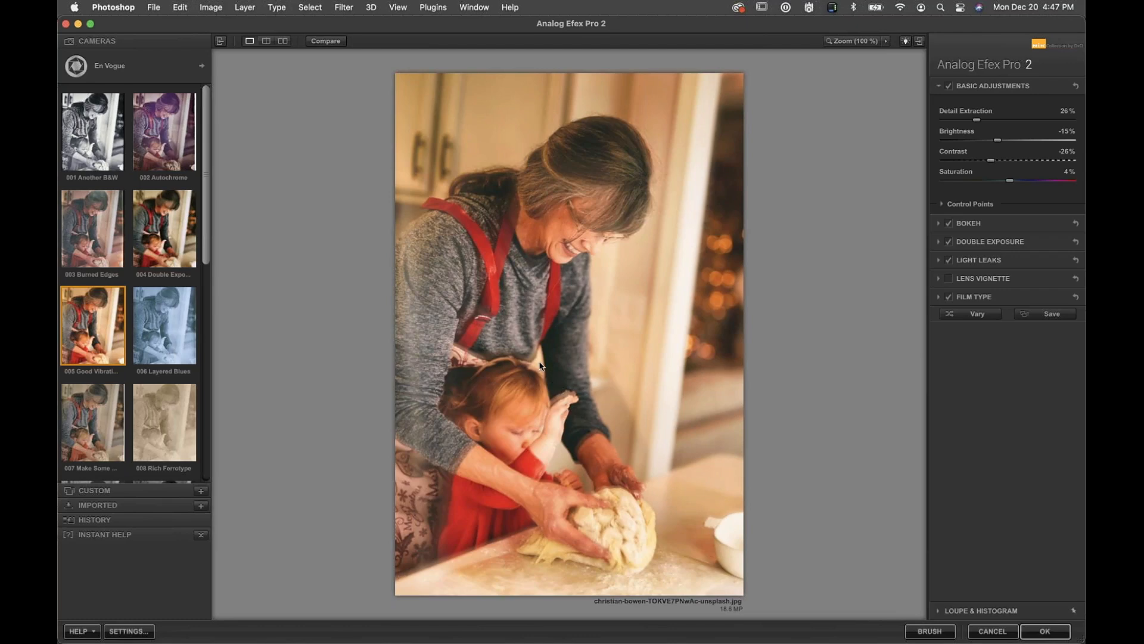
click(322, 43)
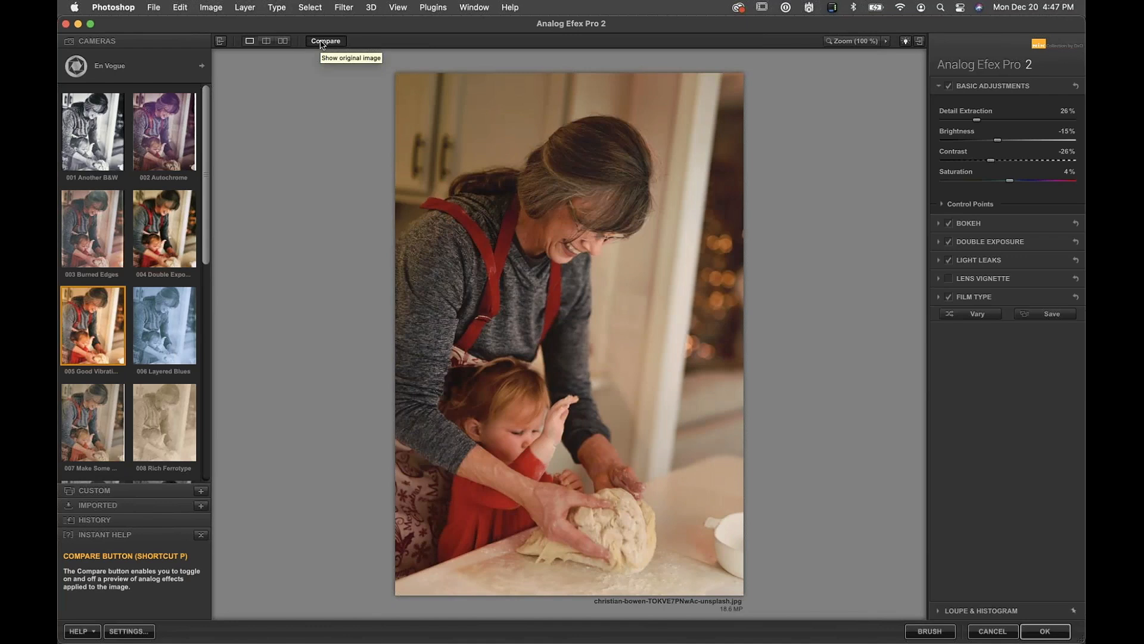
click(322, 43)
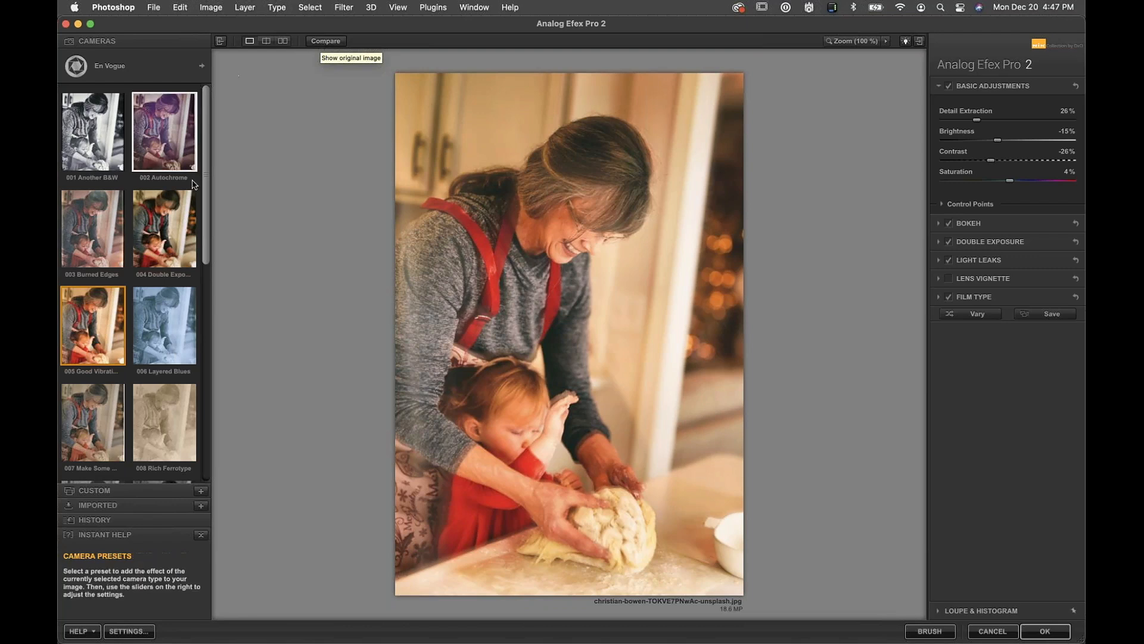
Step: Apply the 014 Antique Blur preset to the baking photo
scroll(207, 201, down, 10)
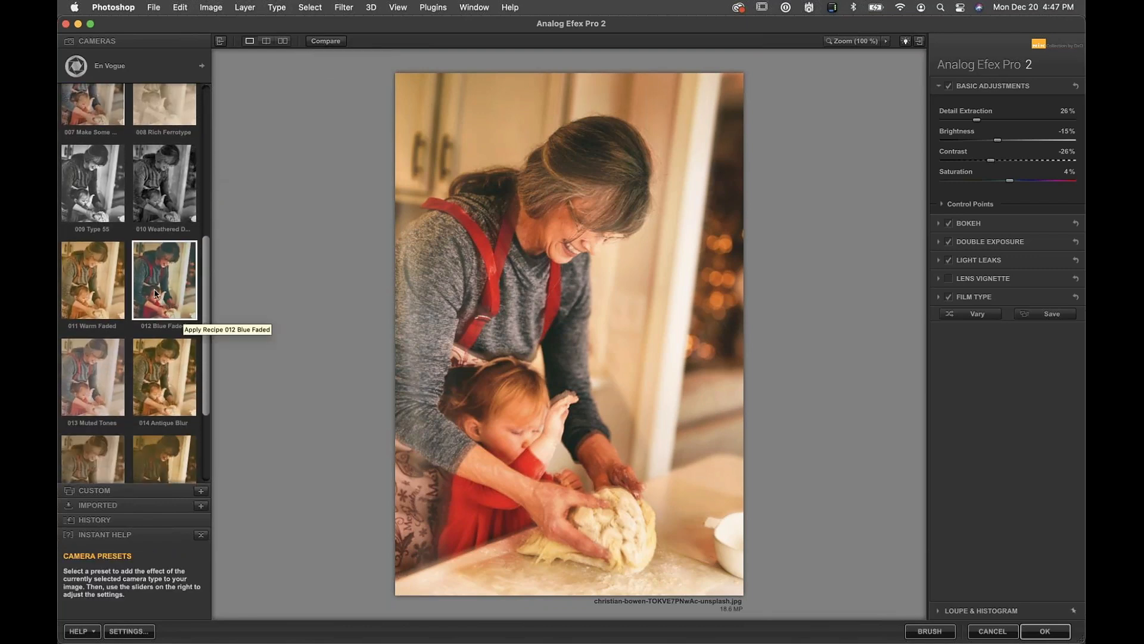
click(165, 384)
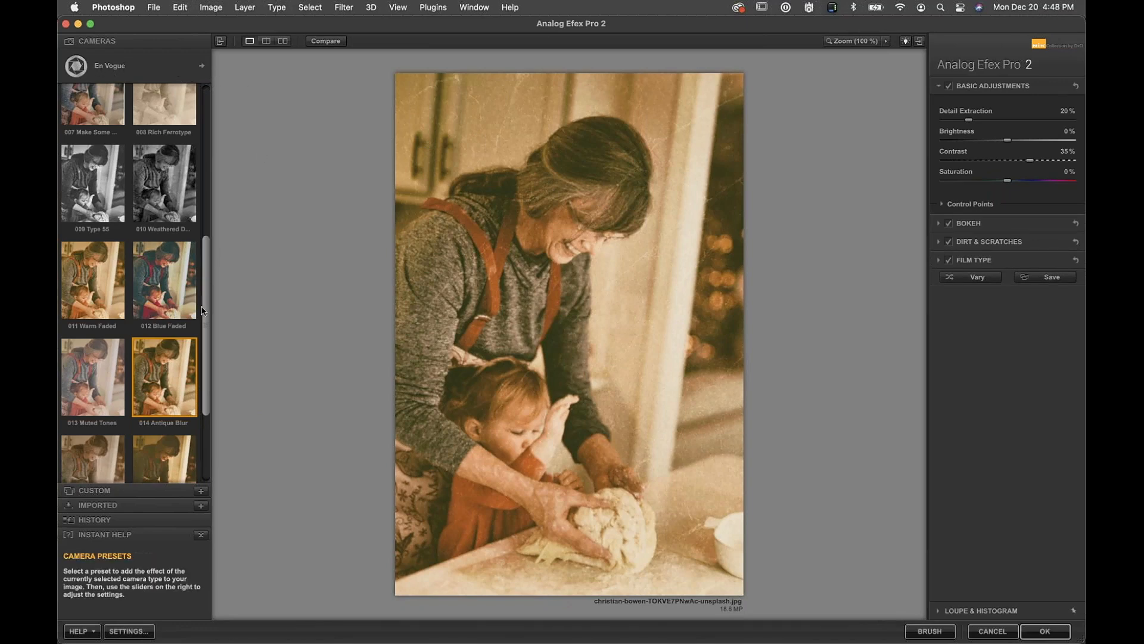
drag(208, 308, 211, 110)
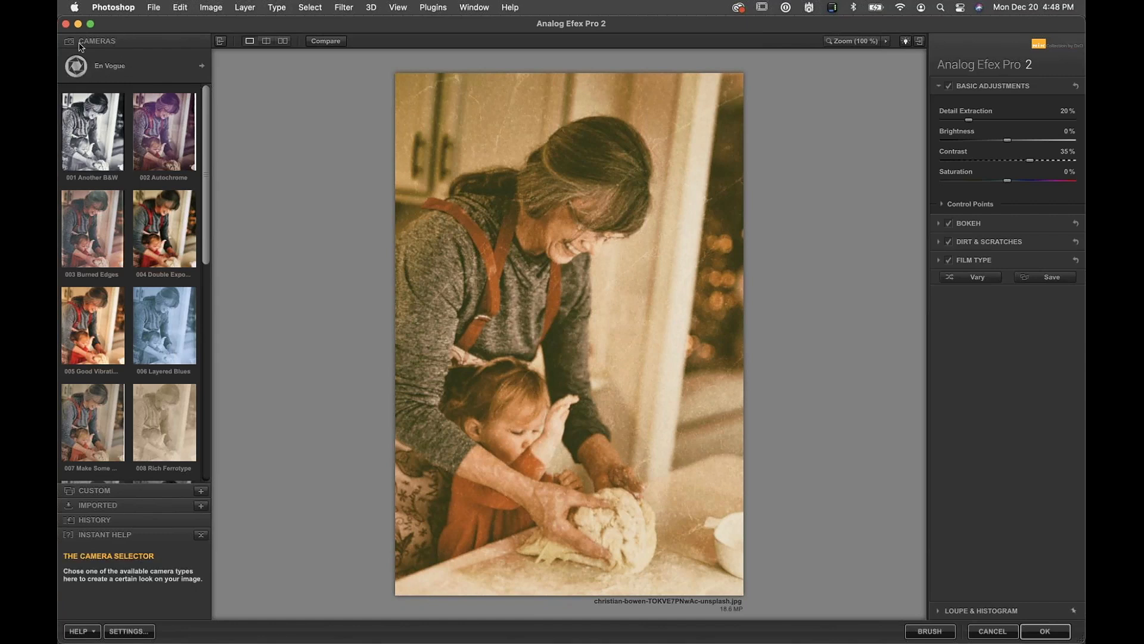
Step: Switch the camera type from En Vogue to the Vintage Camera tool combination
click(110, 69)
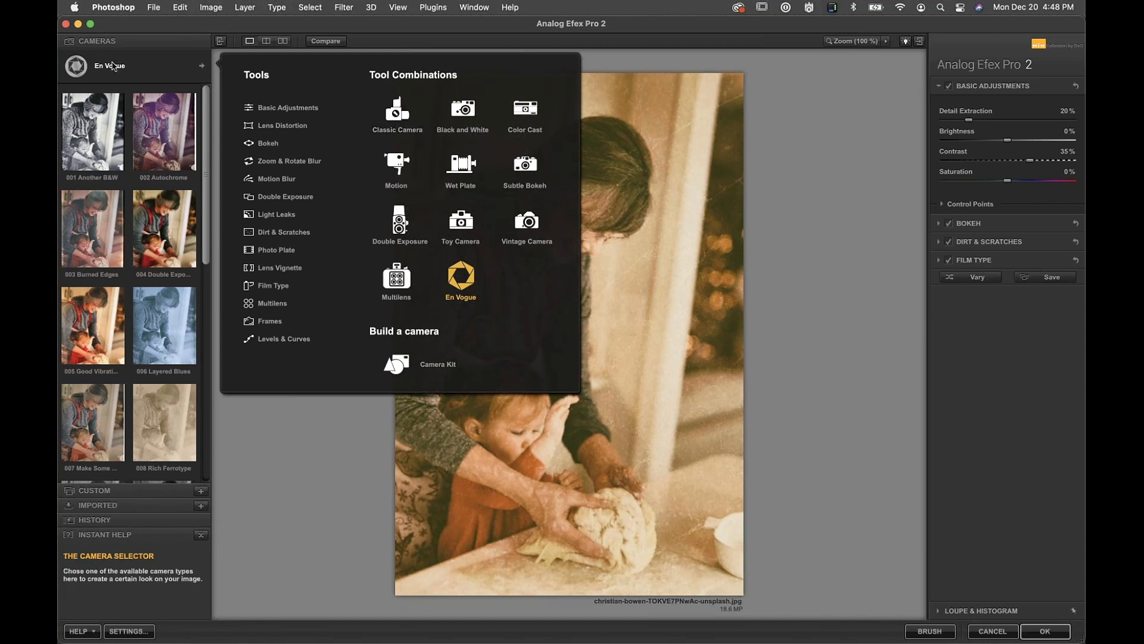
click(76, 69)
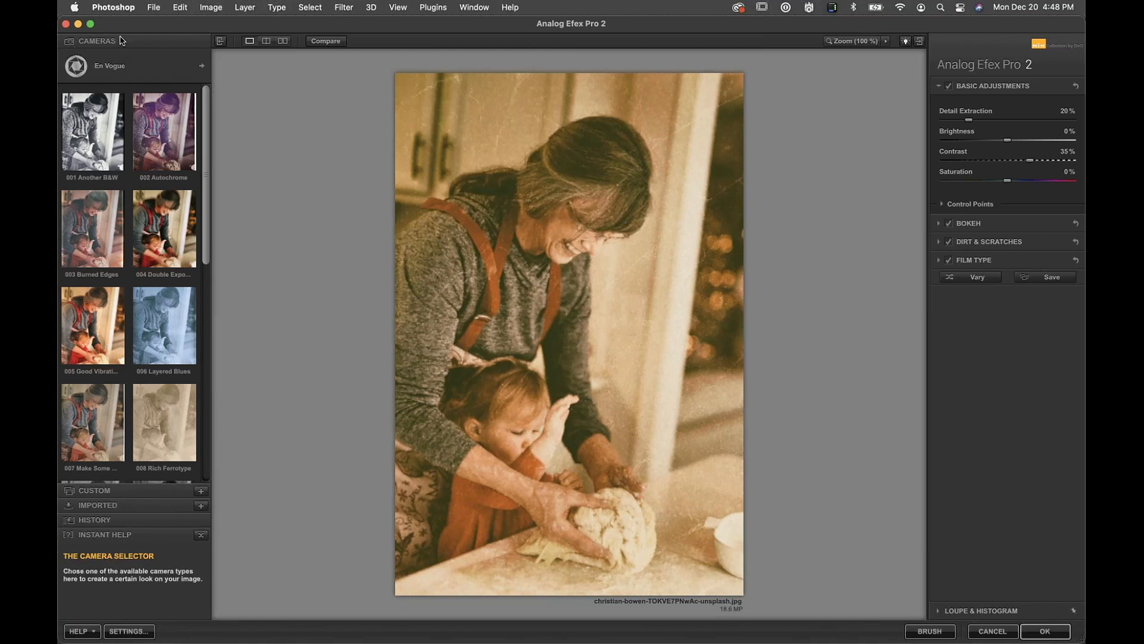
click(122, 70)
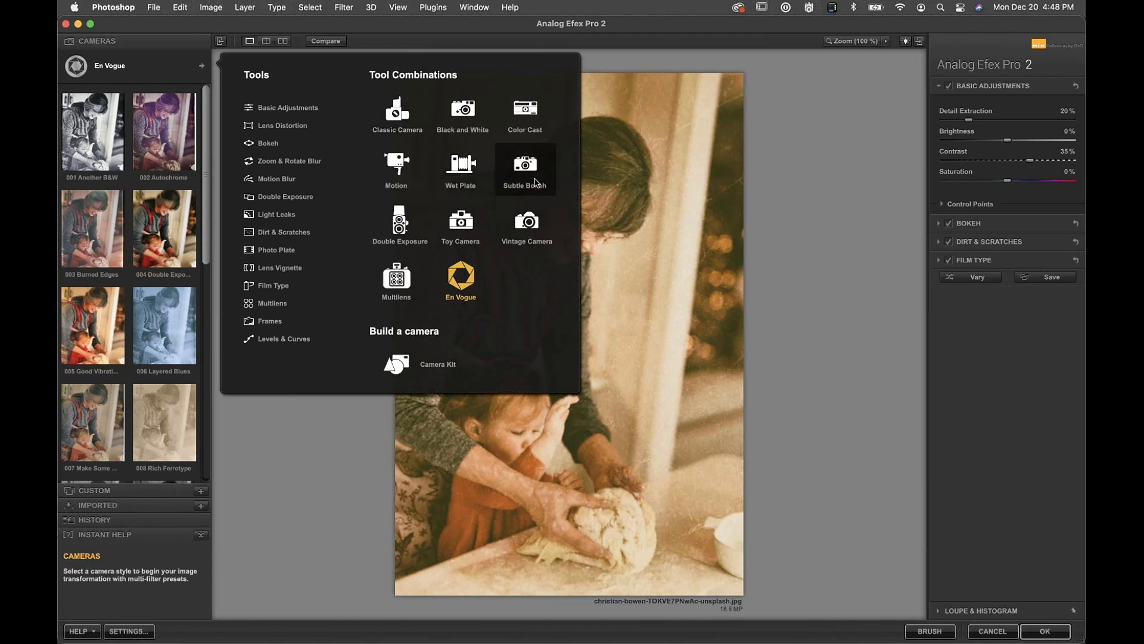
click(527, 222)
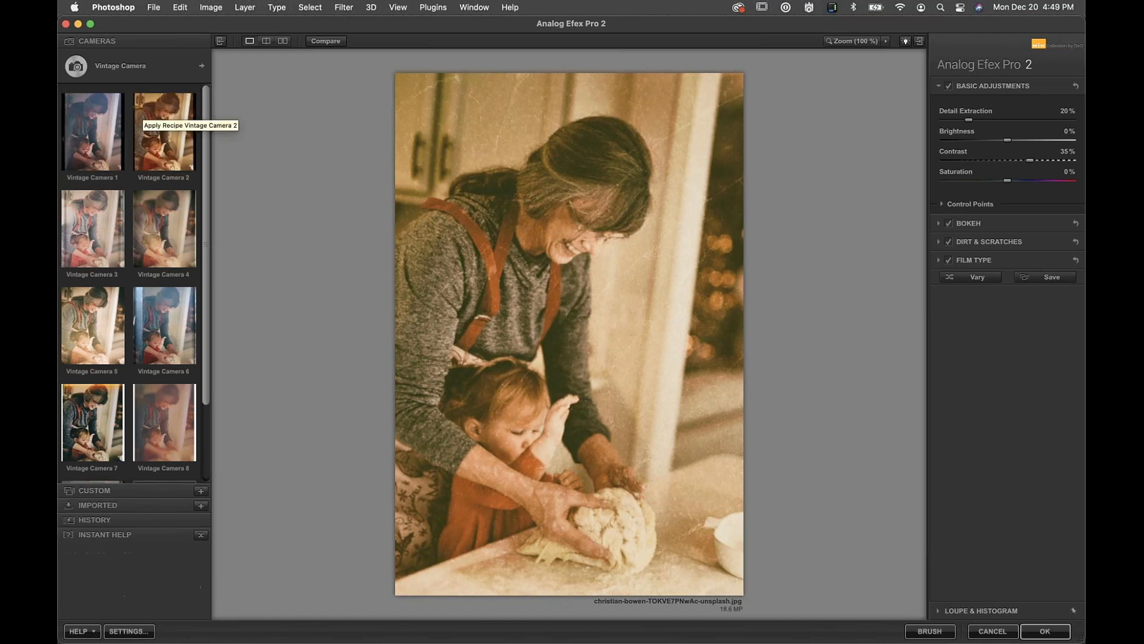
Step: Try the Vintage Camera 4 preset, look through its film type and frame settings, and try Vintage Camera 6
click(115, 70)
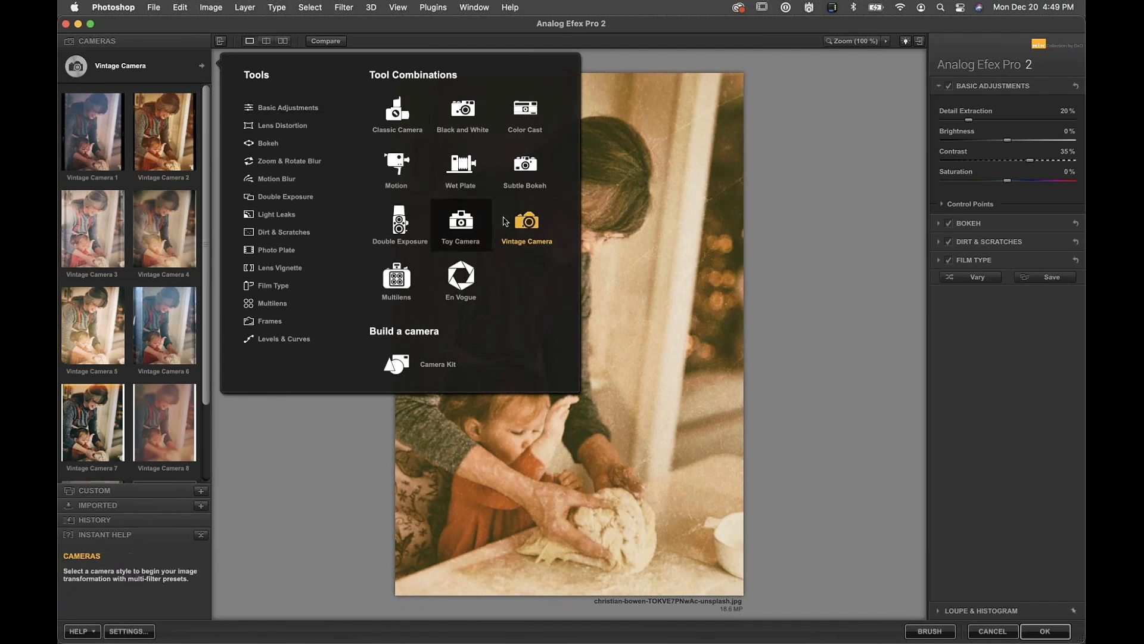
click(145, 212)
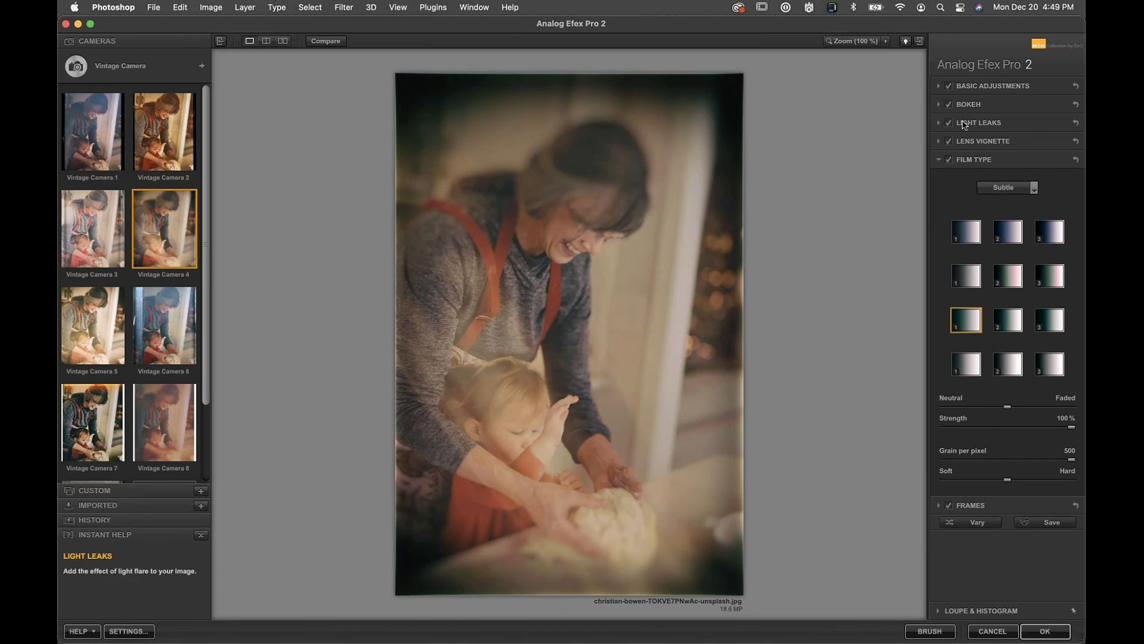
click(1014, 161)
click(986, 179)
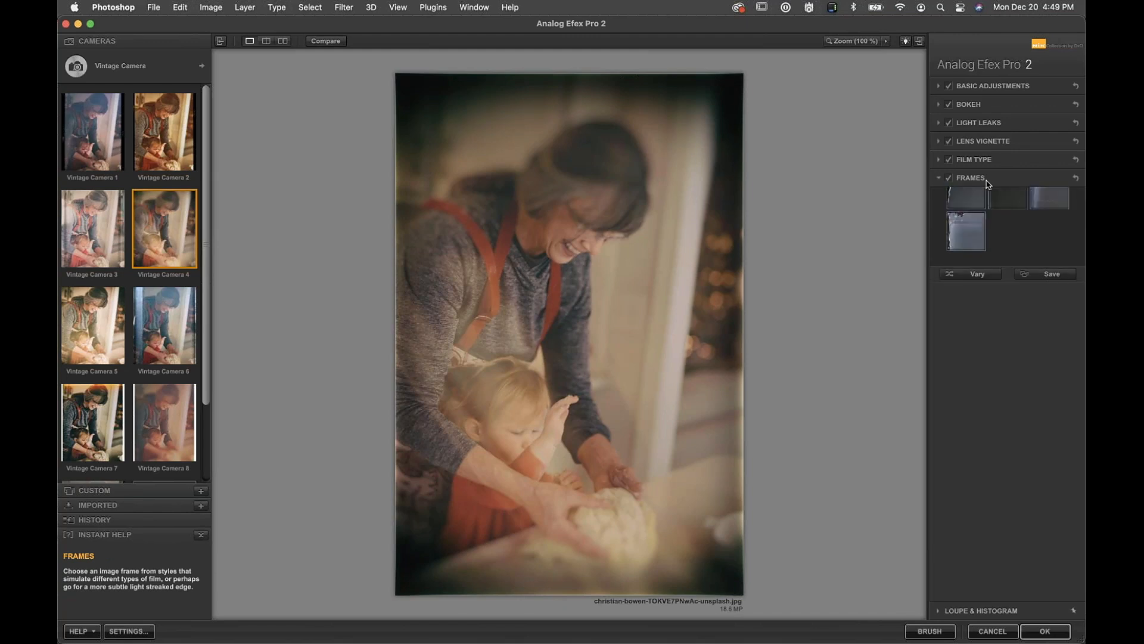
click(987, 179)
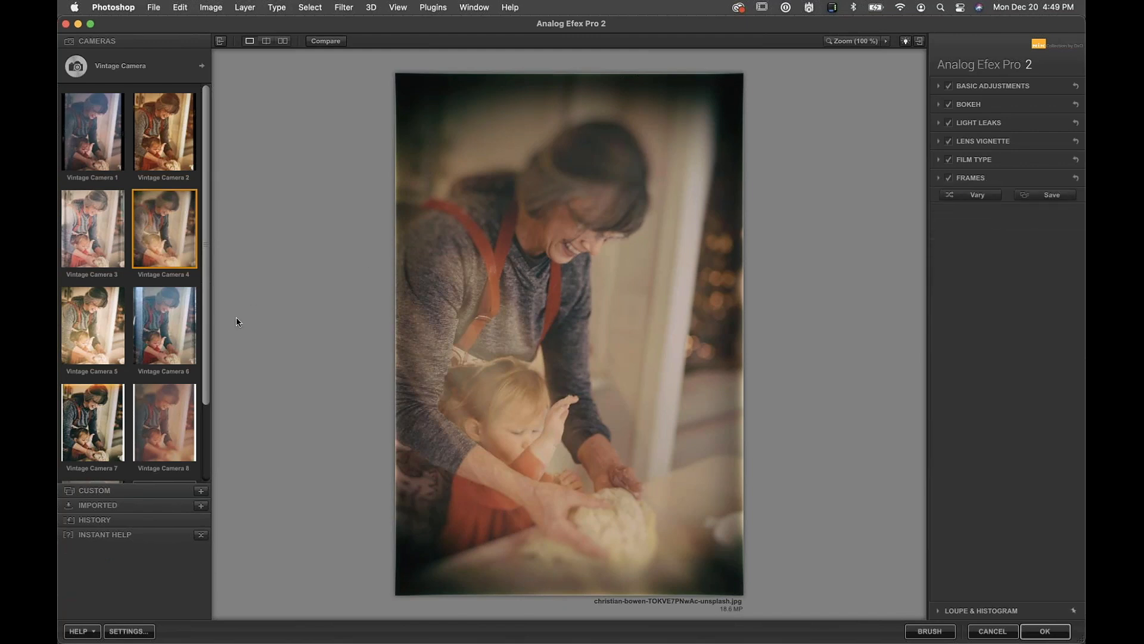
click(160, 328)
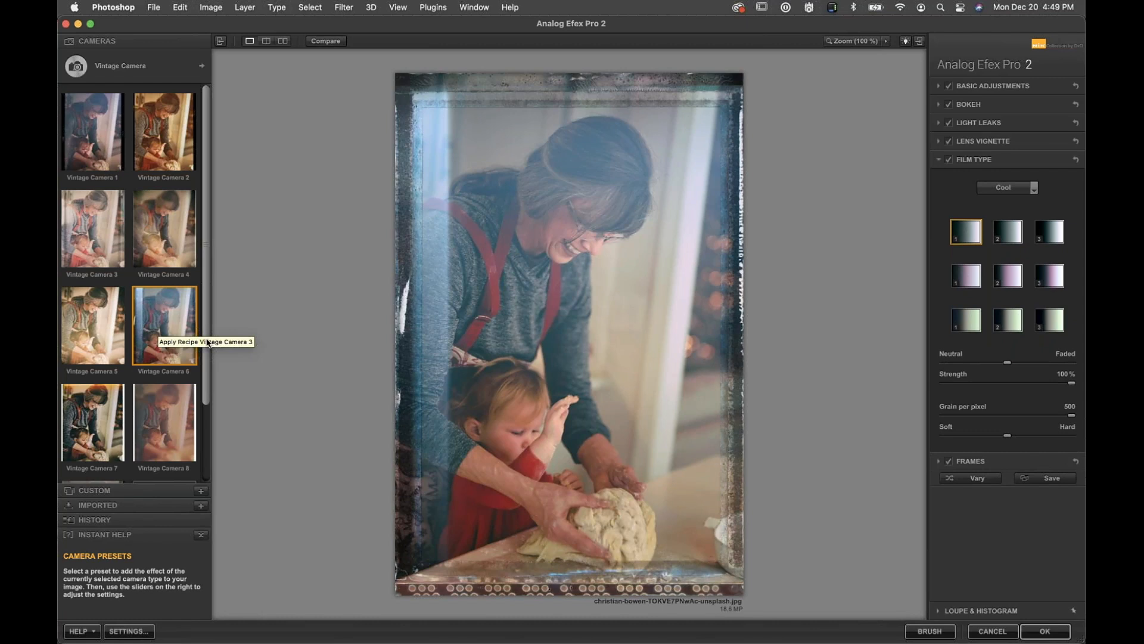
Step: Generate a random Vintage Camera look with the I'm feeling lucky option, repeating it once for another variation
drag(207, 394, 217, 470)
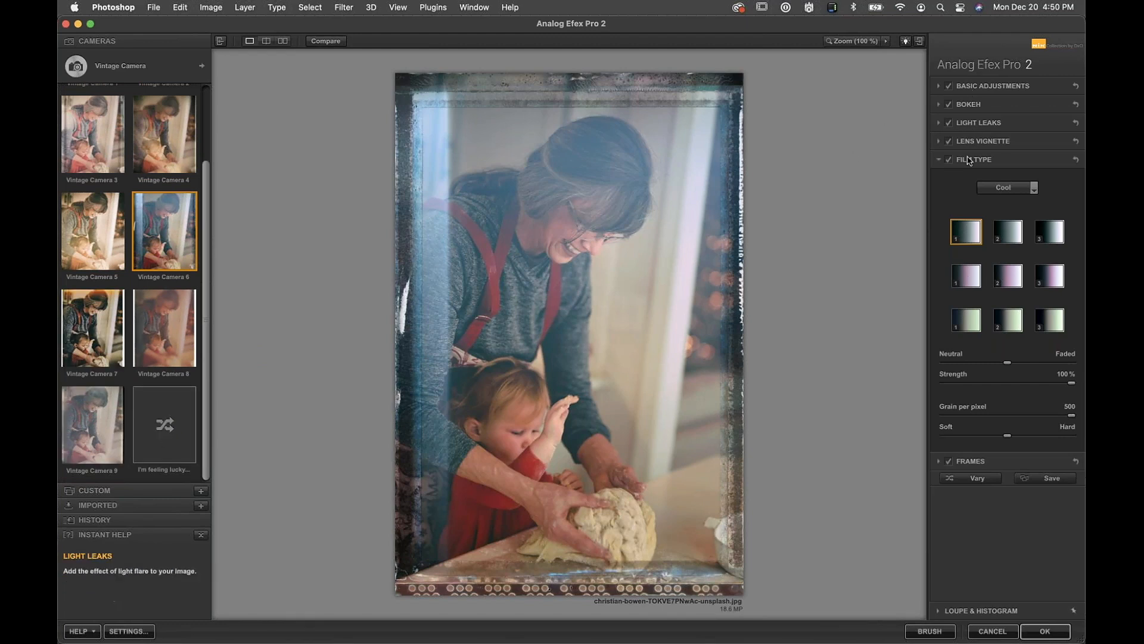
click(144, 438)
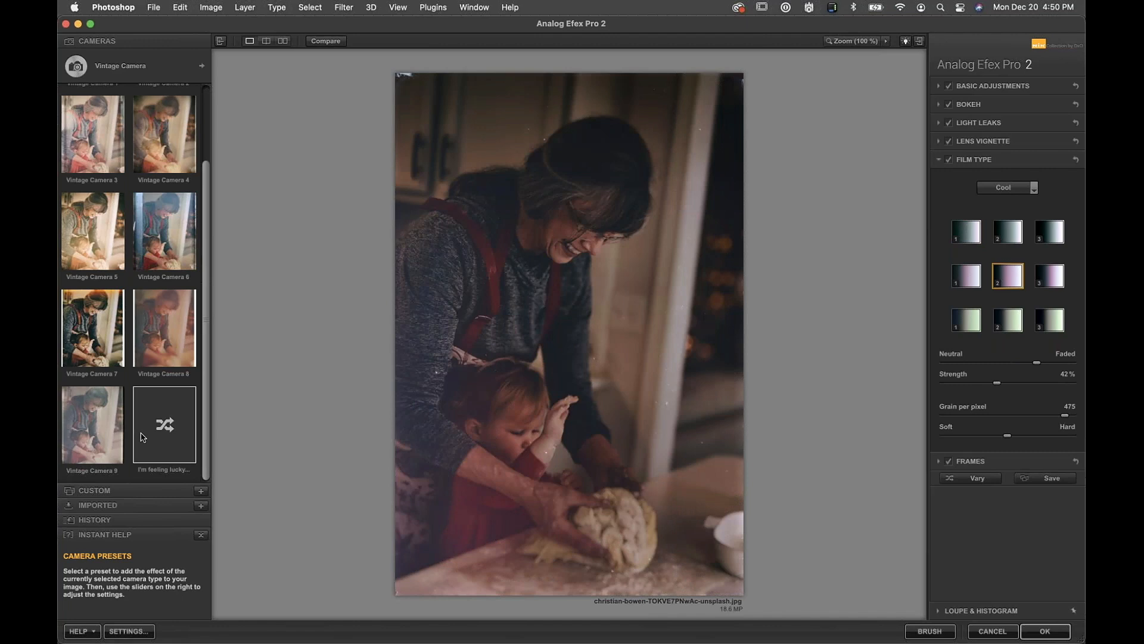
click(143, 438)
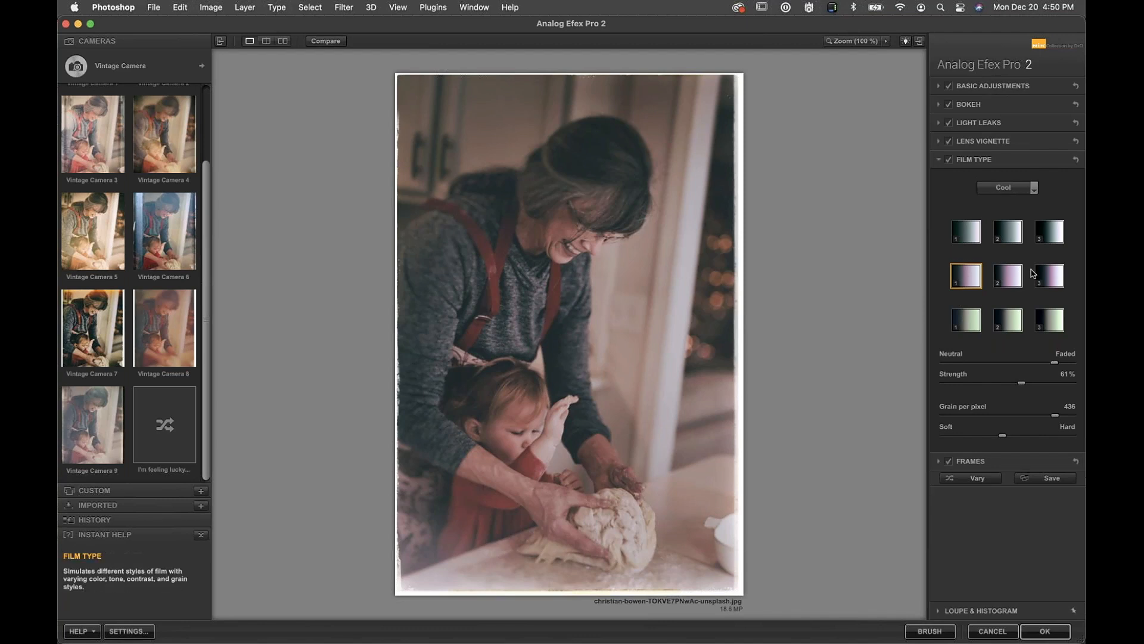
Step: Save the current look as a custom preset named Happy Holidays and apply it to the baking photo
click(1041, 483)
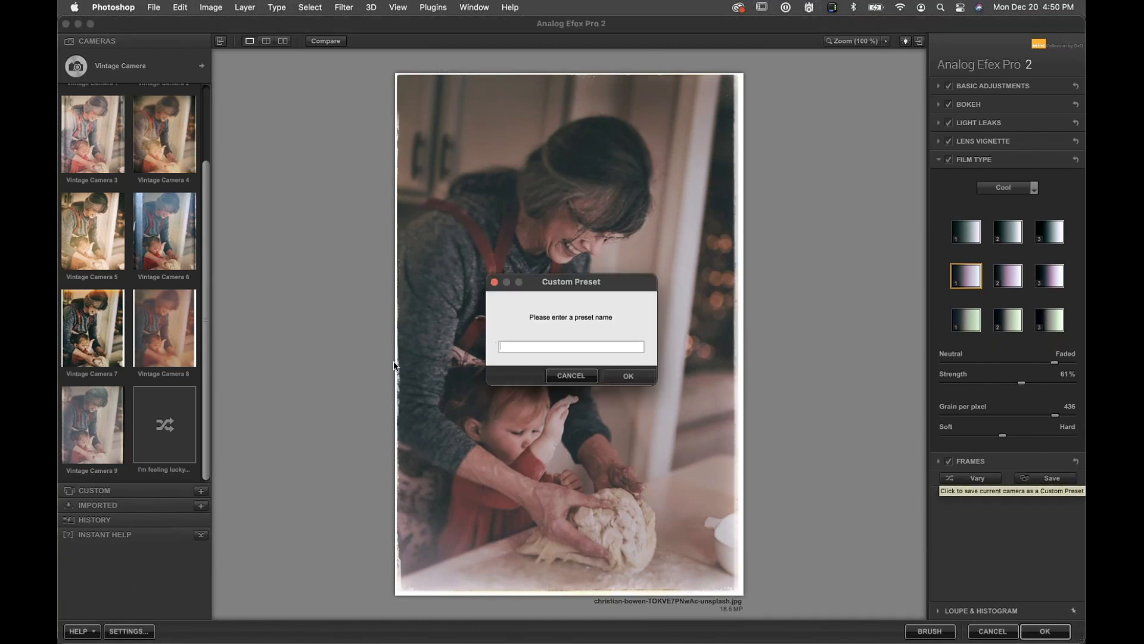
text(Hap)
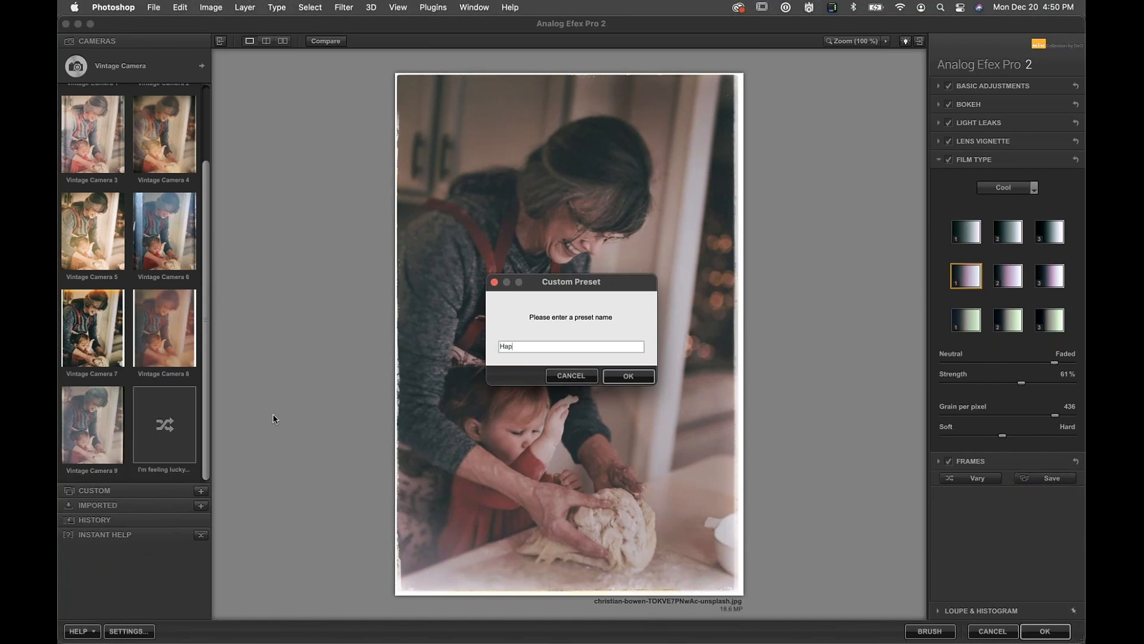
text(py Holidays)
click(627, 375)
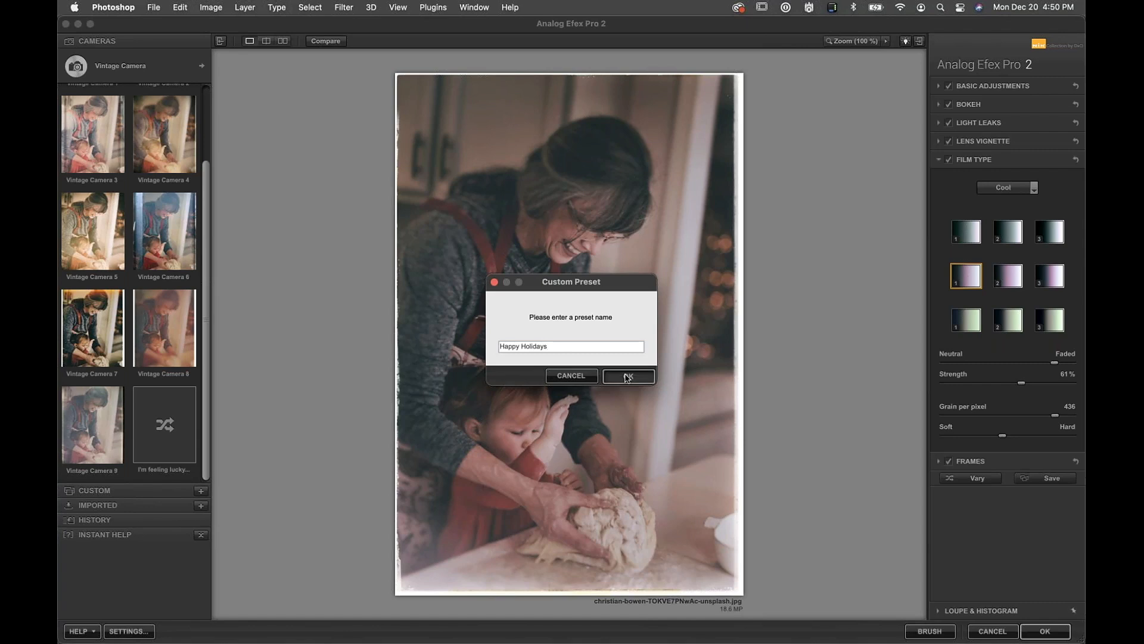
click(626, 376)
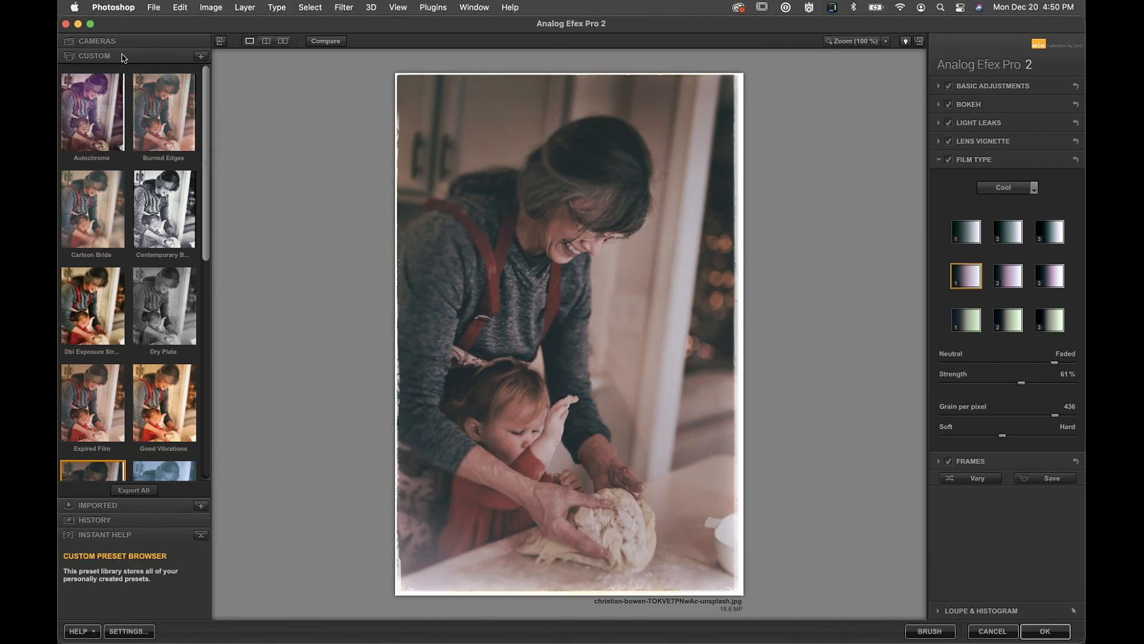
drag(205, 117, 199, 71)
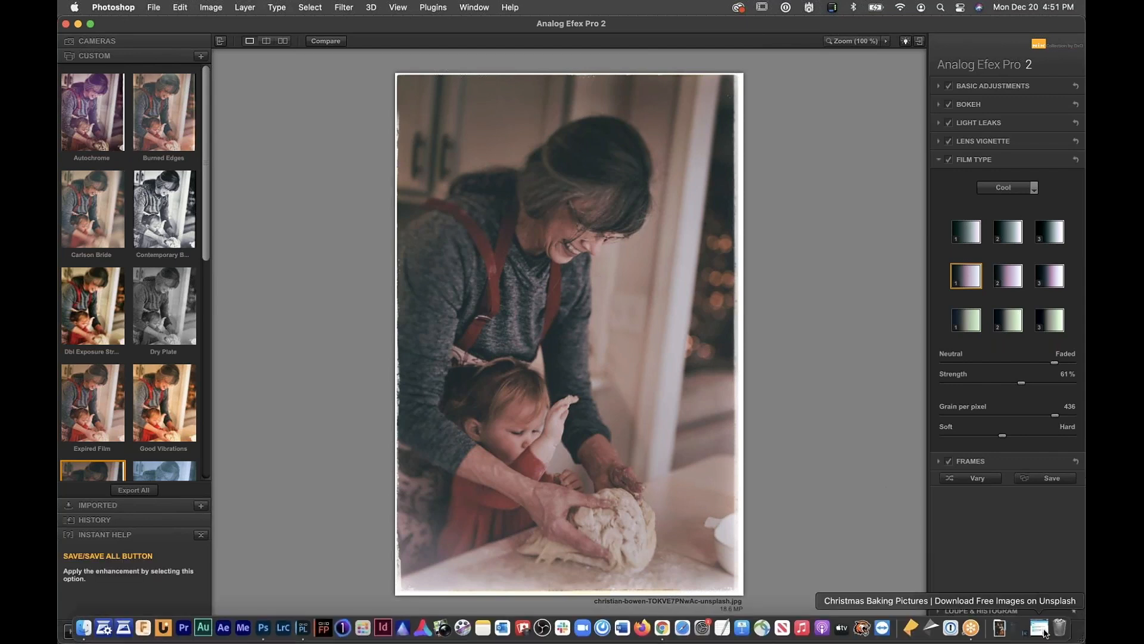
click(1044, 632)
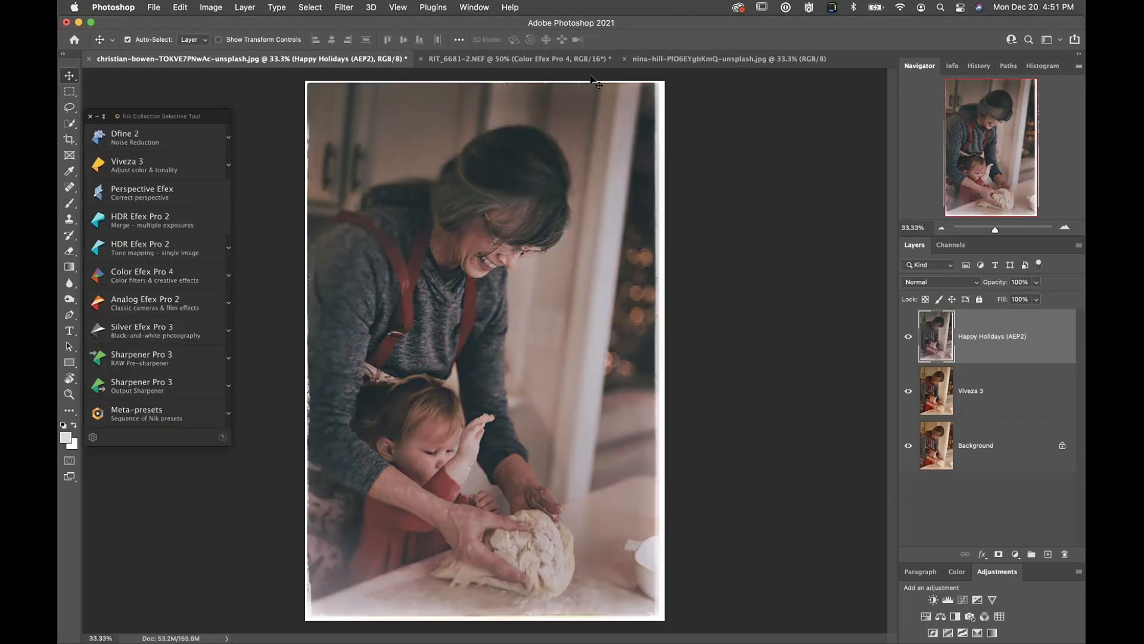
Step: Open the photo of the two children in Analog Efex Pro 2 and apply the custom Happy Holidays preset
click(693, 61)
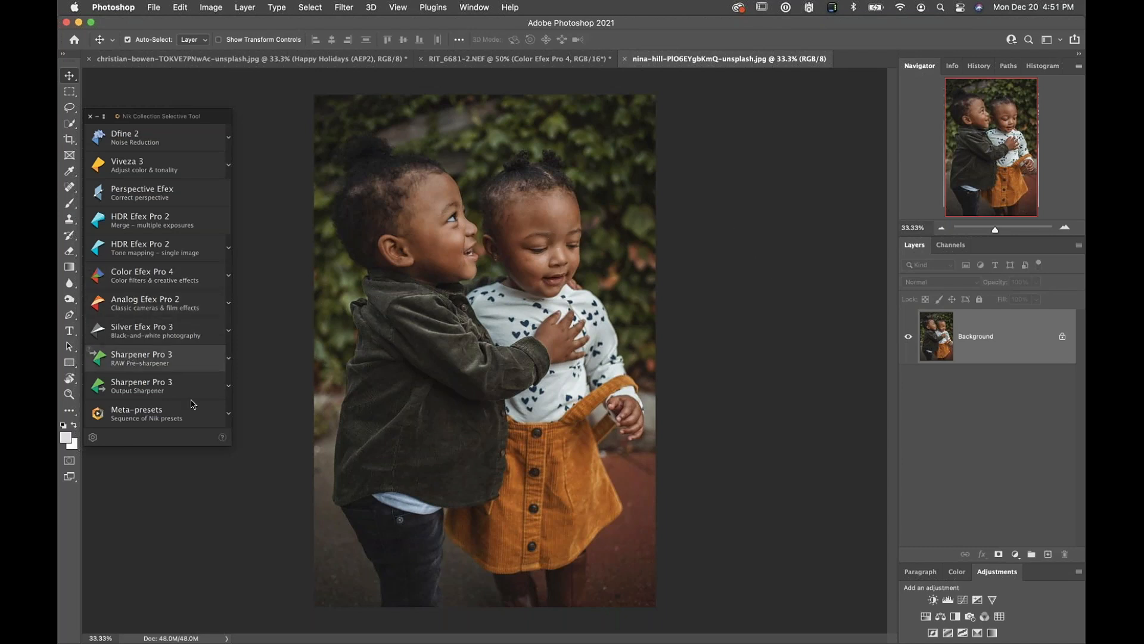
click(154, 311)
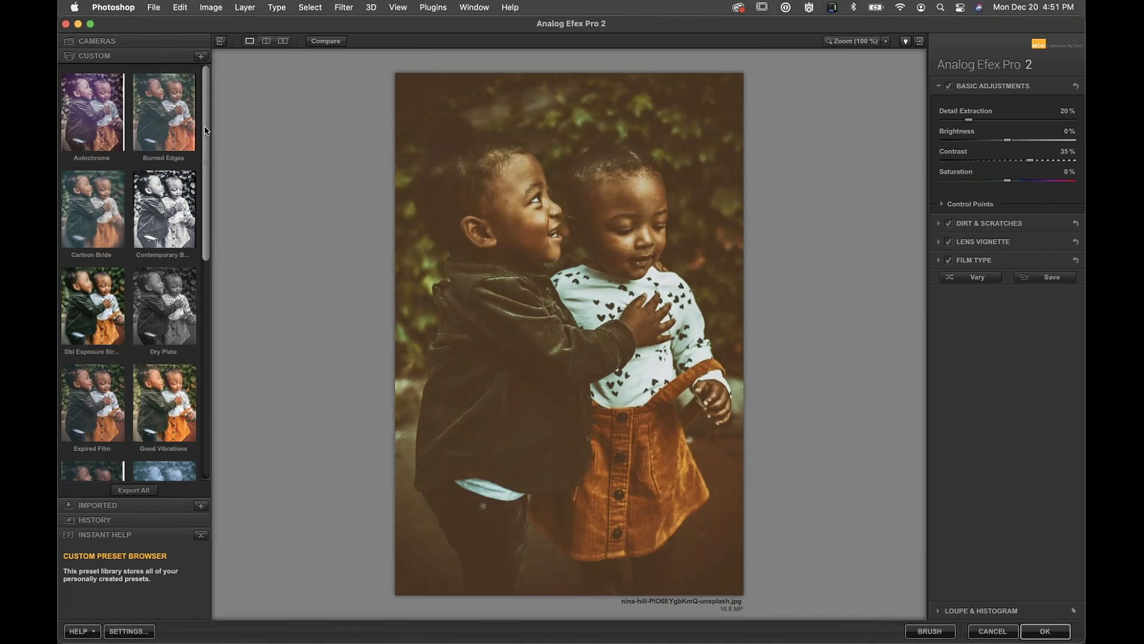
scroll(153, 307, down, 3)
scroll(153, 307, down, 8)
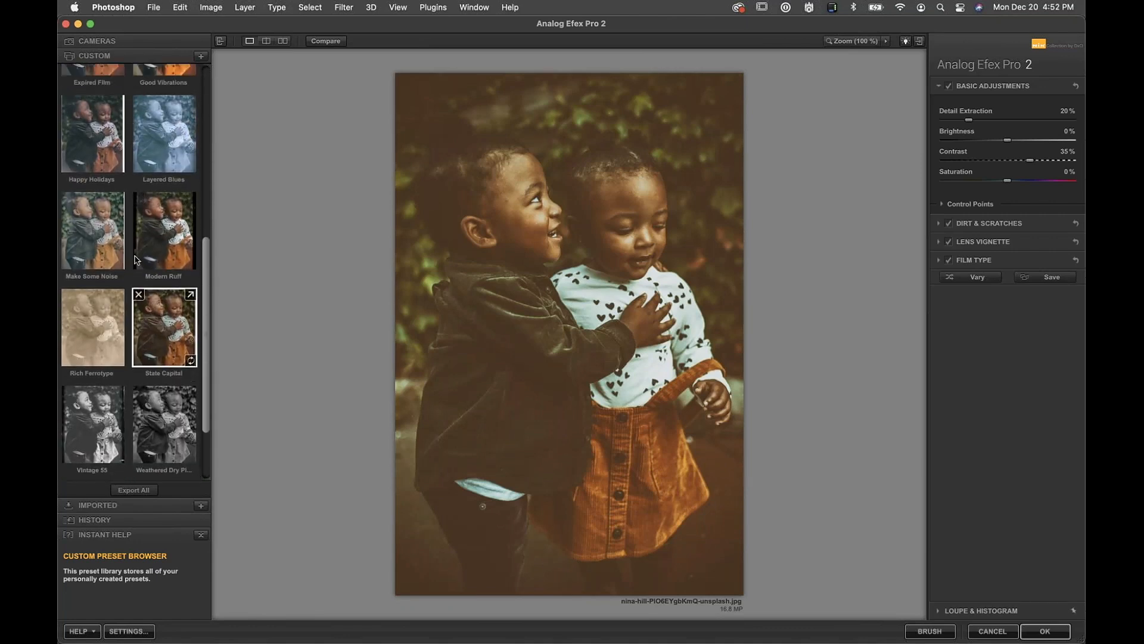
scroll(136, 260, up, 3)
click(94, 262)
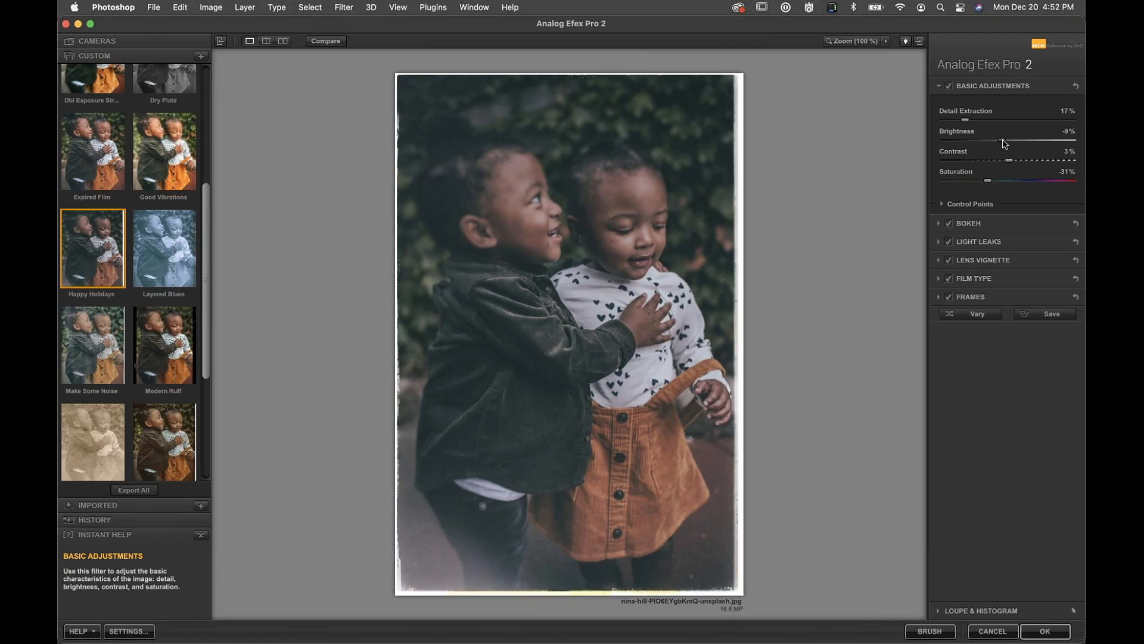
Step: In the basic adjustments, set Brightness to 20% and Contrast to 33%, and raise the Saturation
drag(1002, 140, 1020, 145)
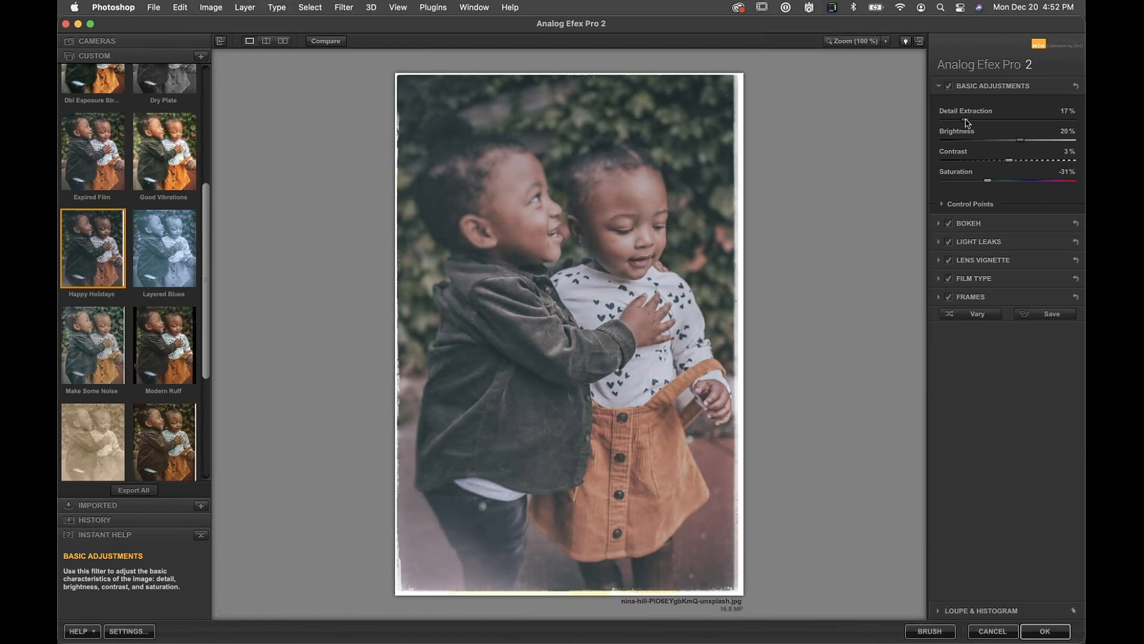
drag(1009, 161, 1029, 164)
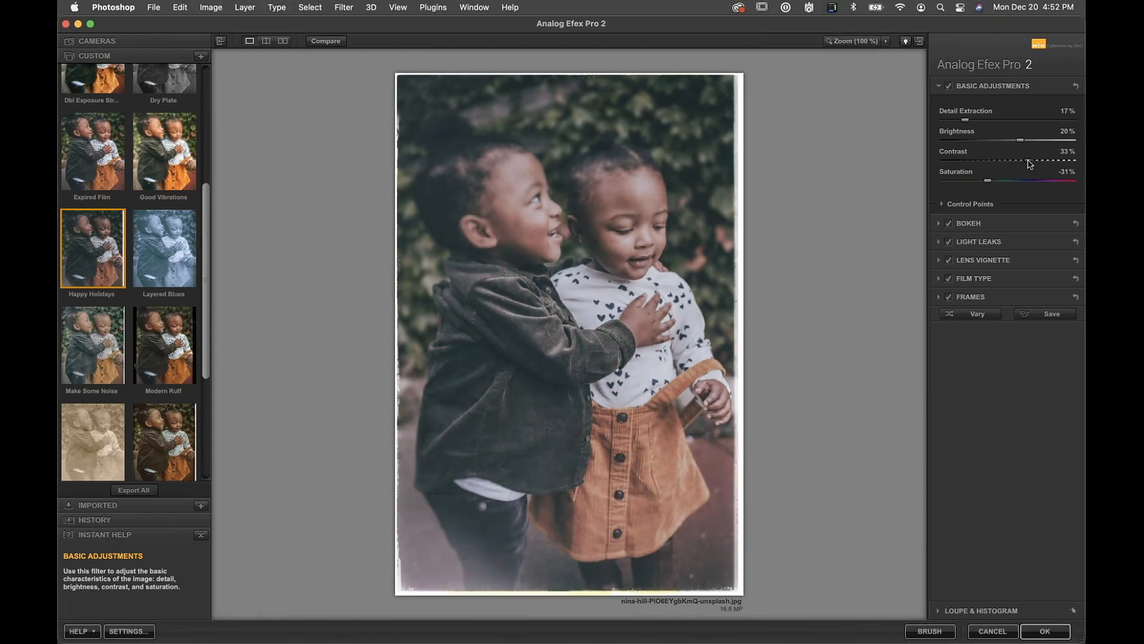
drag(988, 181, 1005, 185)
Step: Position and tilt the bokeh focus ellipse around both children's faces and tighten its outer blur boundary
click(977, 223)
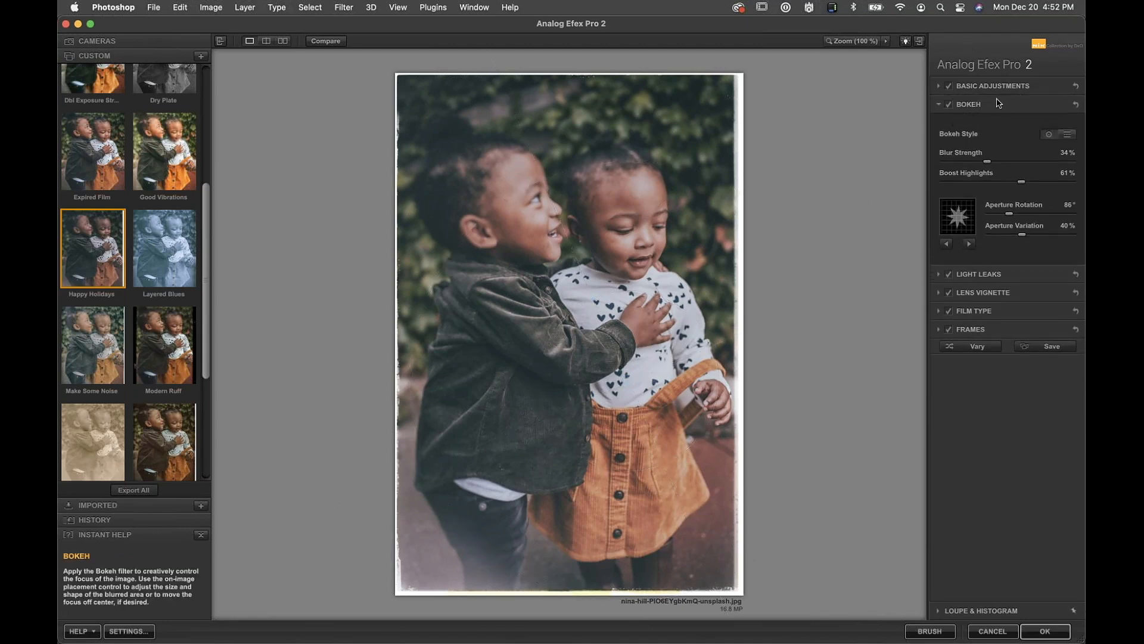
mouse_move(621, 381)
drag(621, 382, 532, 225)
drag(657, 170, 685, 204)
drag(572, 222, 635, 227)
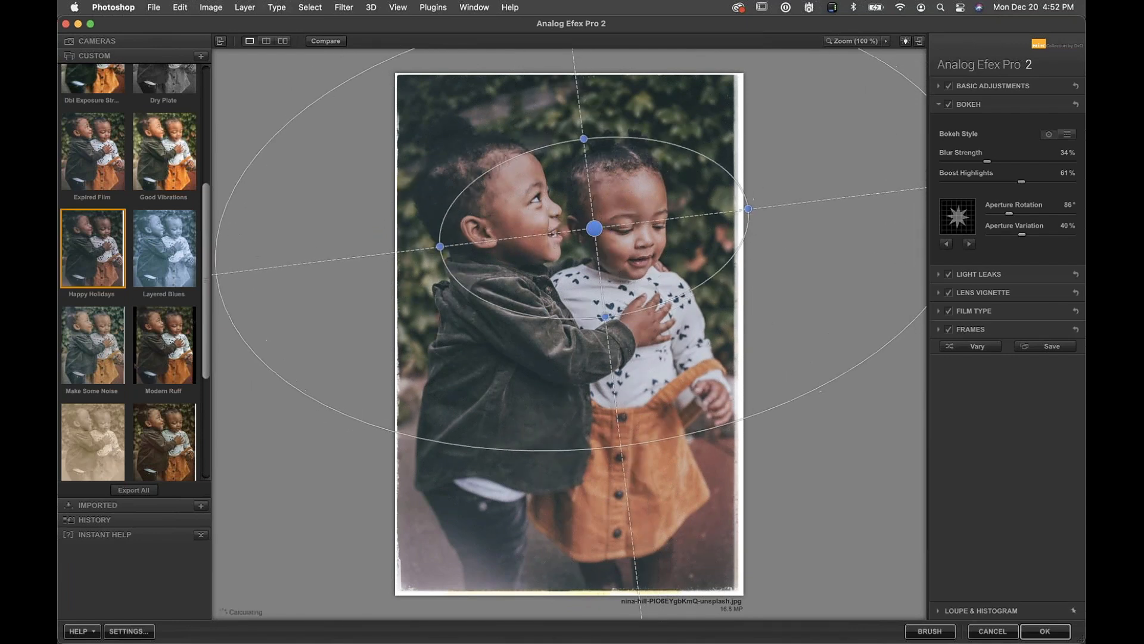
drag(800, 198, 799, 192)
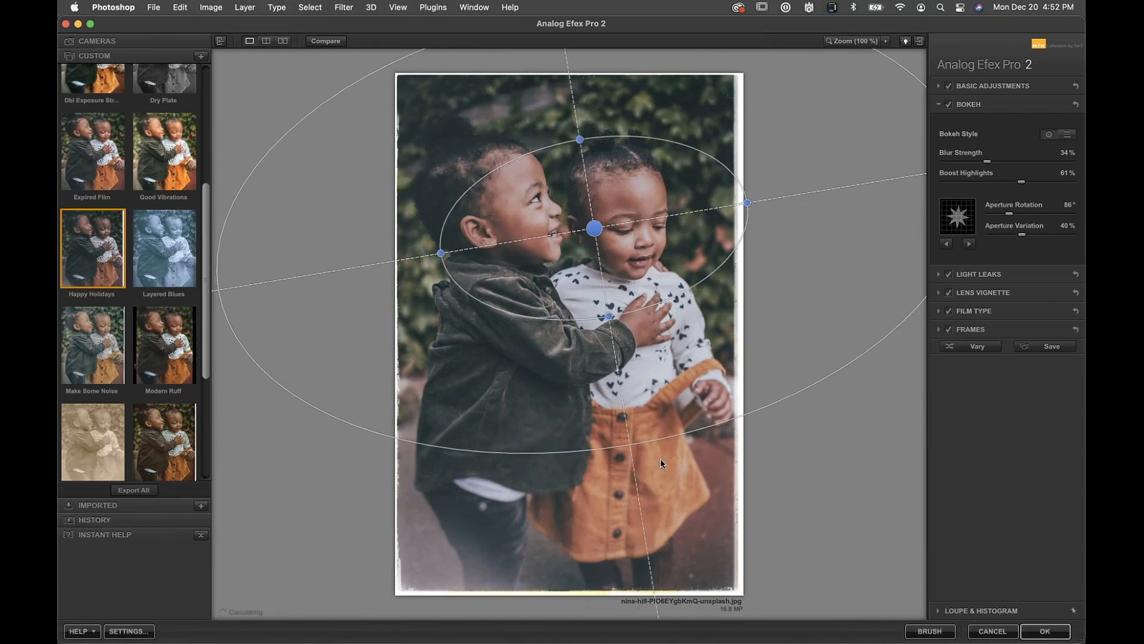
drag(685, 433, 599, 370)
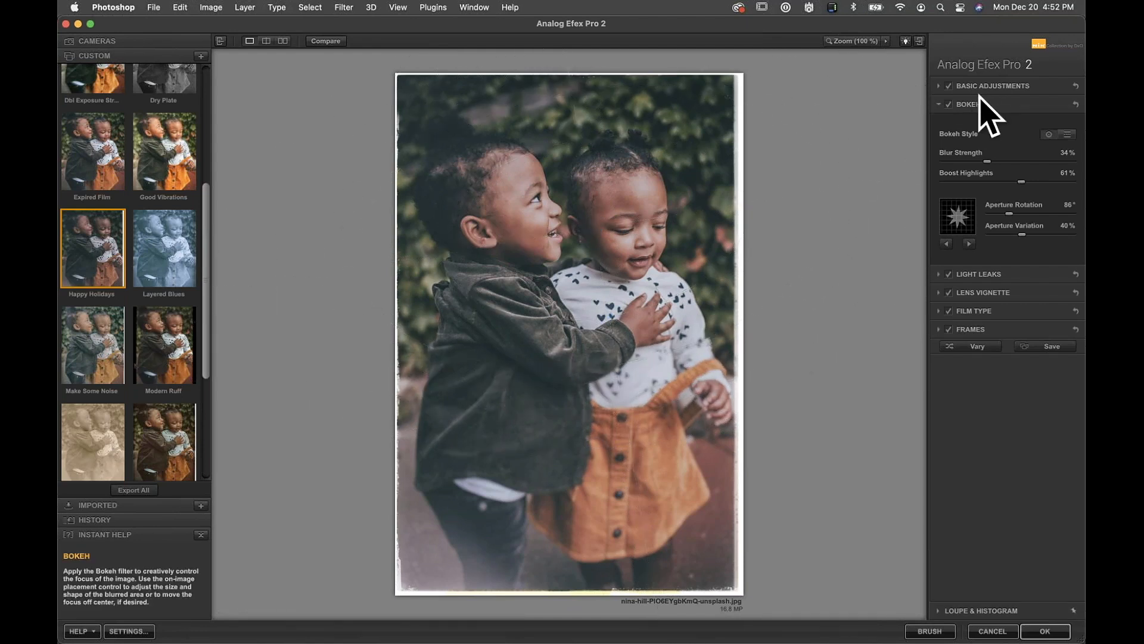
Step: Shift the bokeh focus area toward the child in the dark jacket and set Blur Strength to 14%
mouse_move(466, 234)
drag(594, 228, 560, 226)
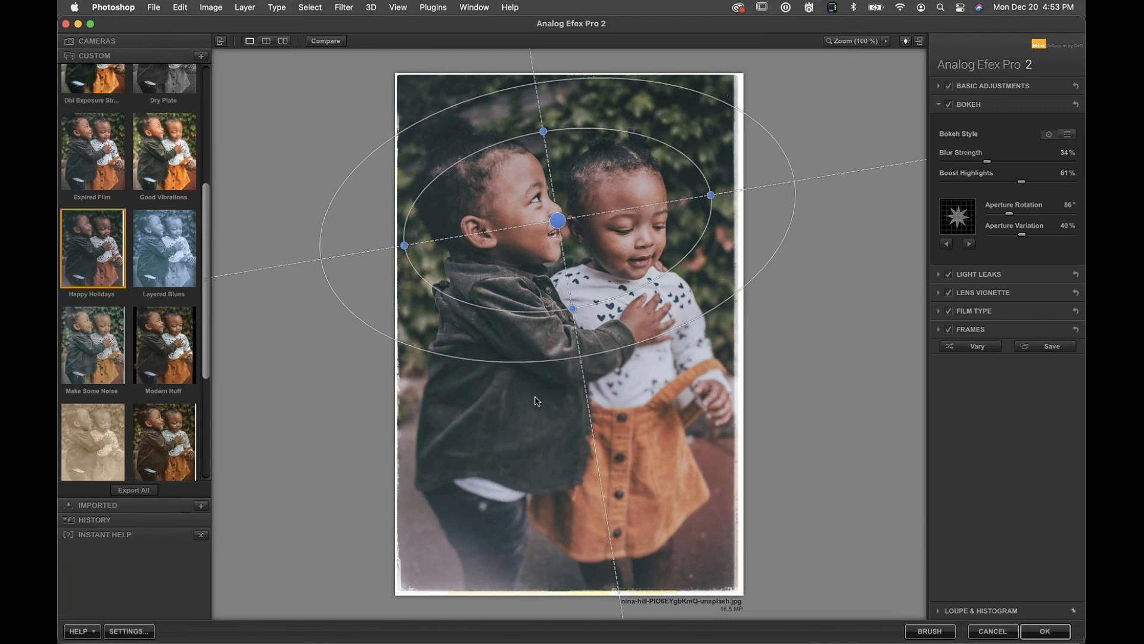
click(963, 162)
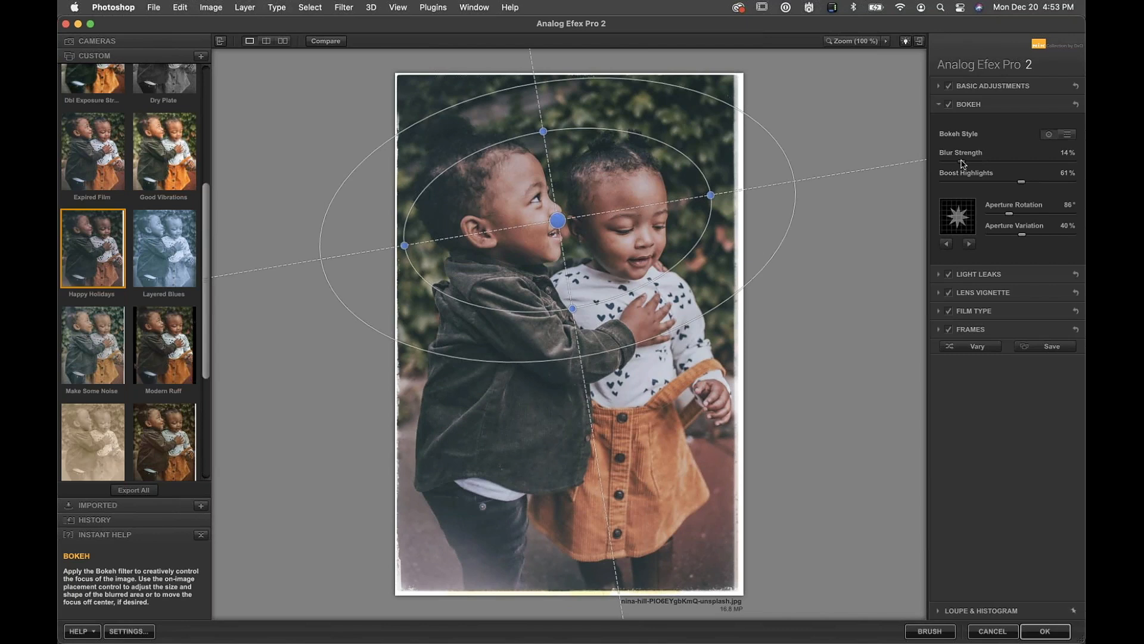
Step: Apply the white-streak Crisp light leak, move its centre onto the dark jacket, and set its Strength to 51%
click(982, 276)
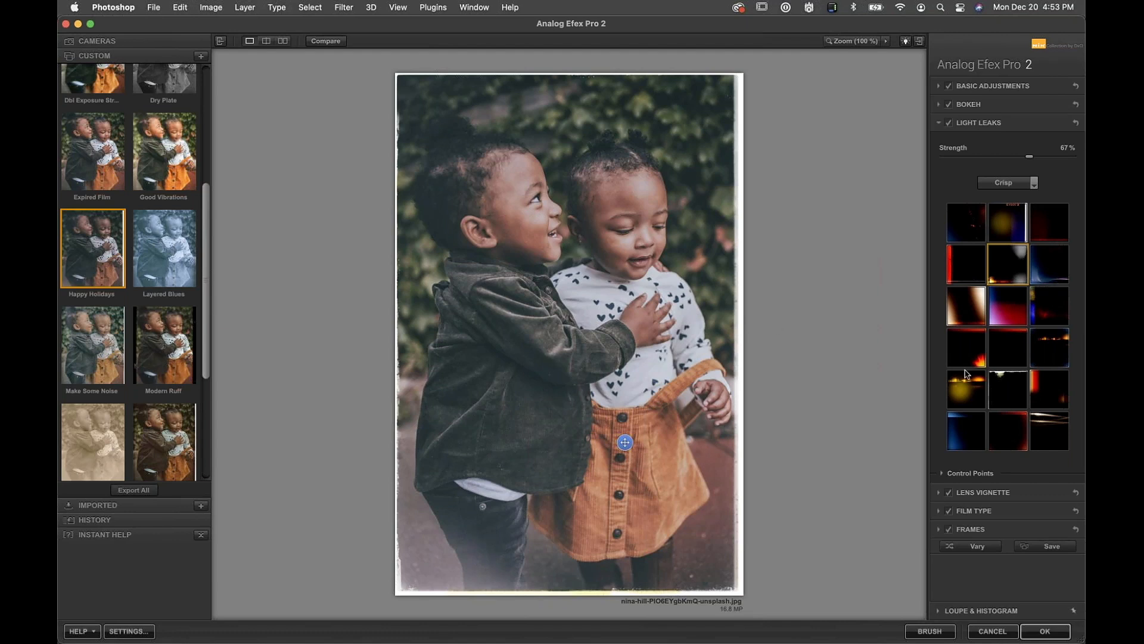
click(1050, 436)
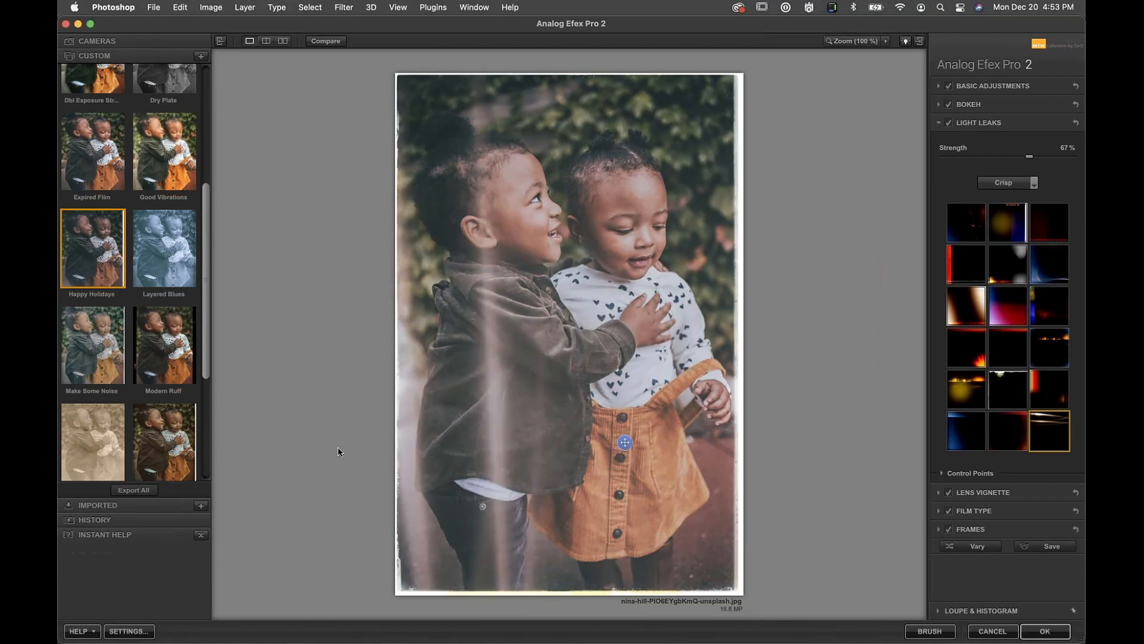
drag(624, 442, 504, 442)
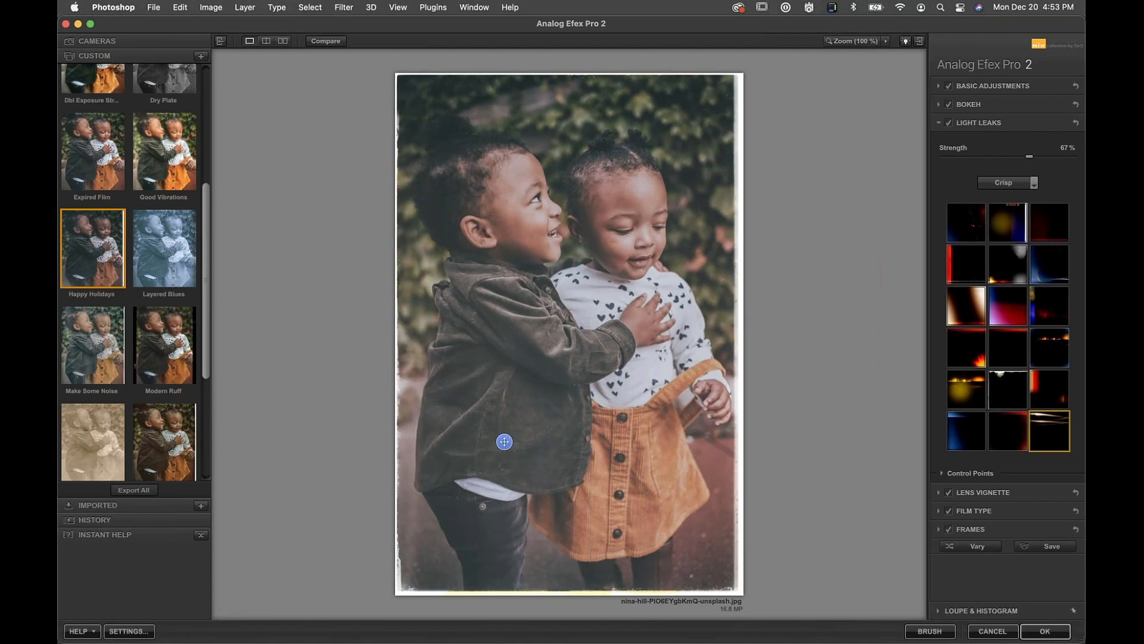
click(1009, 156)
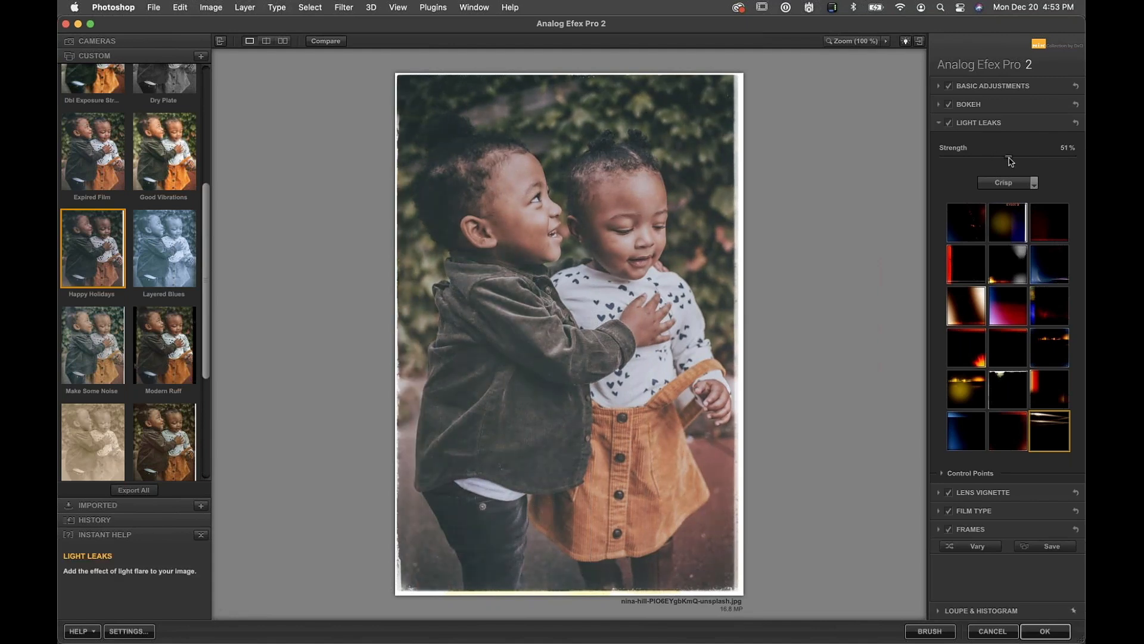
Step: Shift the film type's fade toward Neutral, compare several Warm films, and choose film 2 in the middle row
click(973, 511)
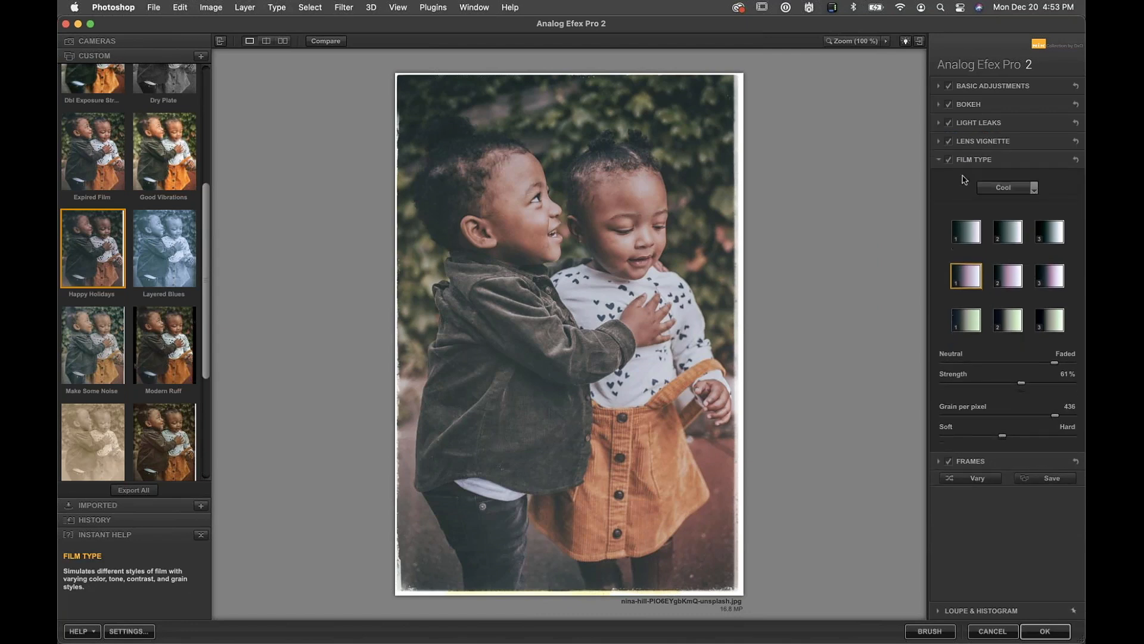
click(983, 362)
drag(982, 361, 967, 361)
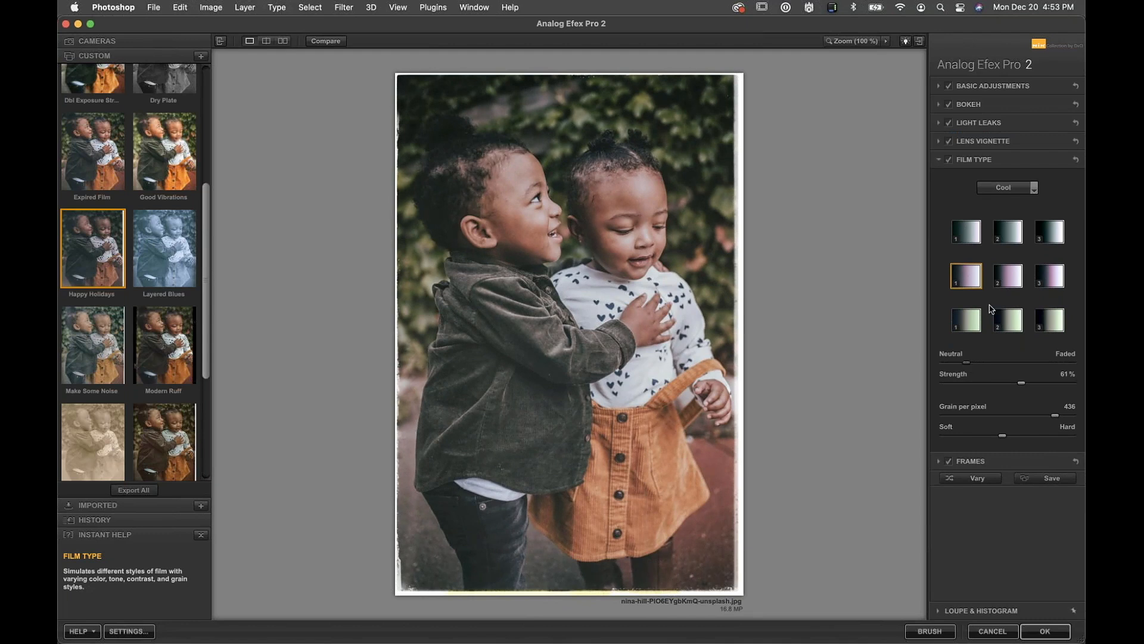
click(1004, 188)
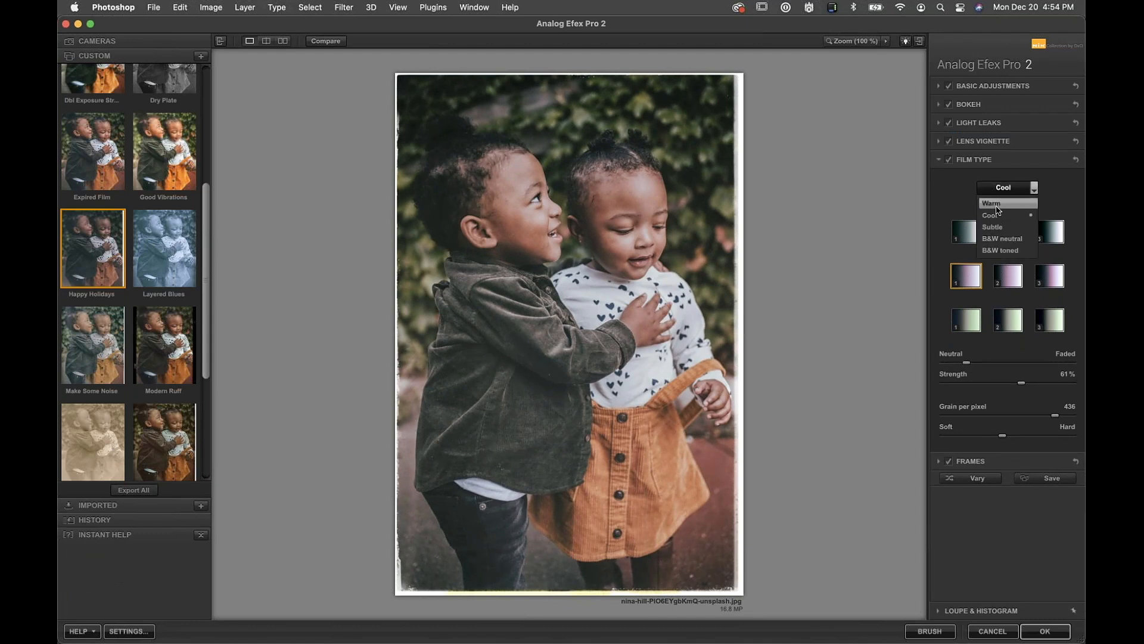
click(997, 205)
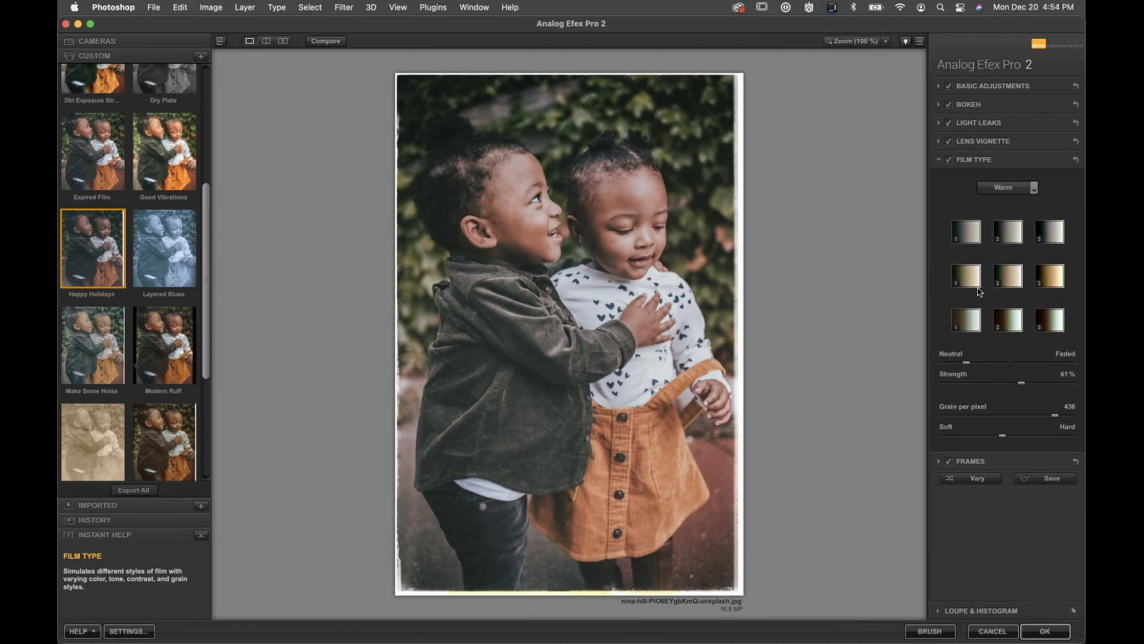
click(966, 231)
click(1010, 237)
click(1047, 239)
click(1009, 275)
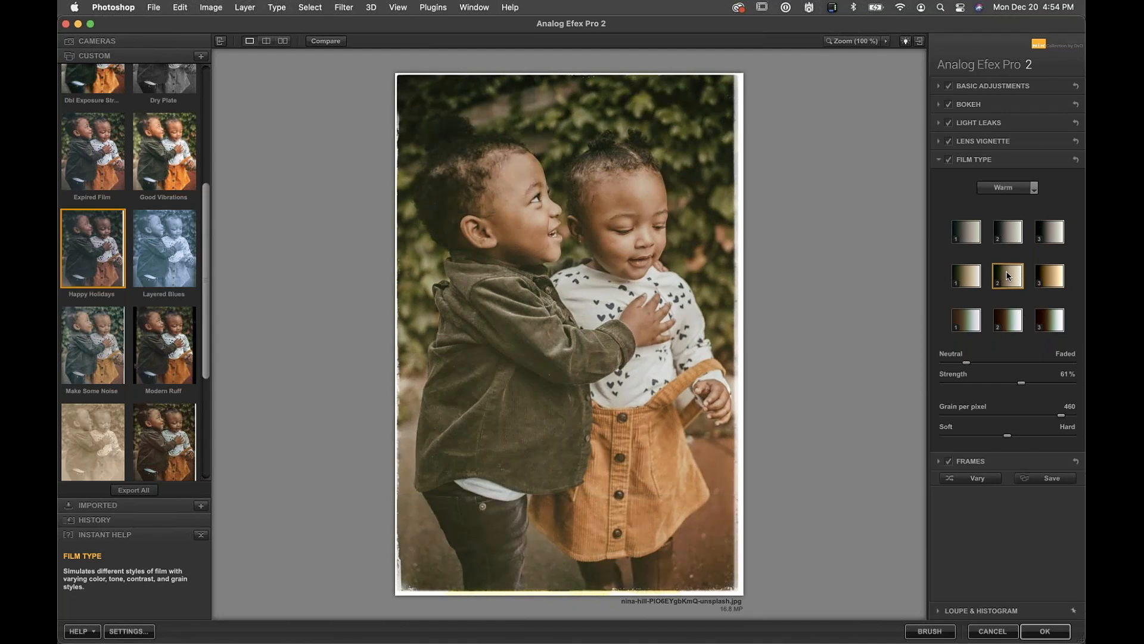
Step: Fade the film slightly more, set Strength to 15% and Grain per pixel to 129, and apply the Analog Efex Pro 2 look
drag(966, 364, 989, 417)
click(974, 383)
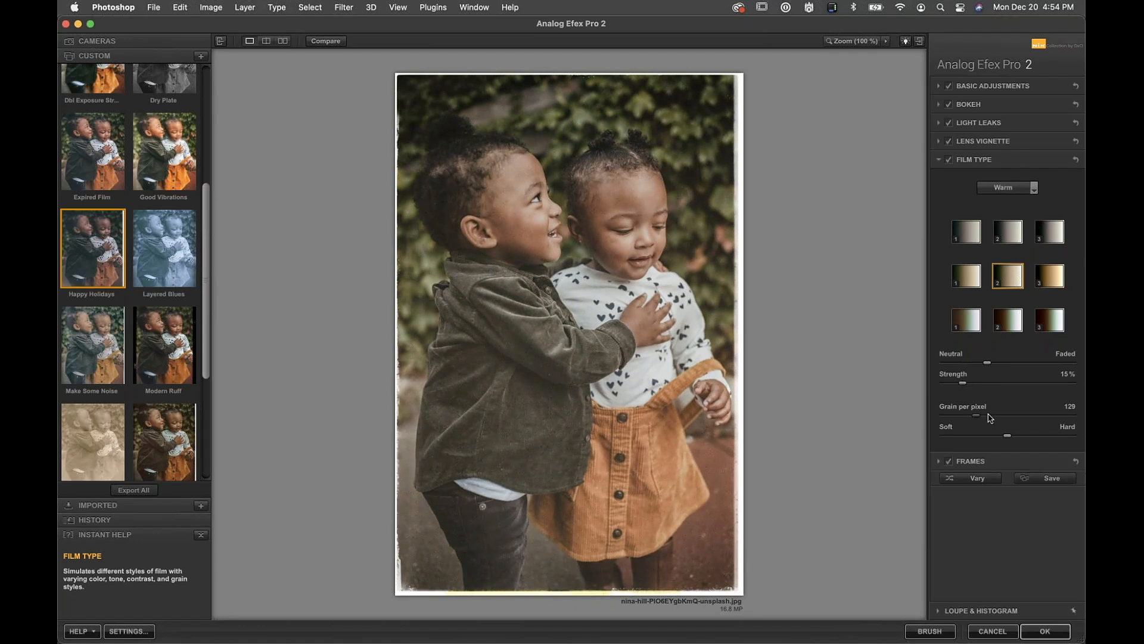
click(1045, 632)
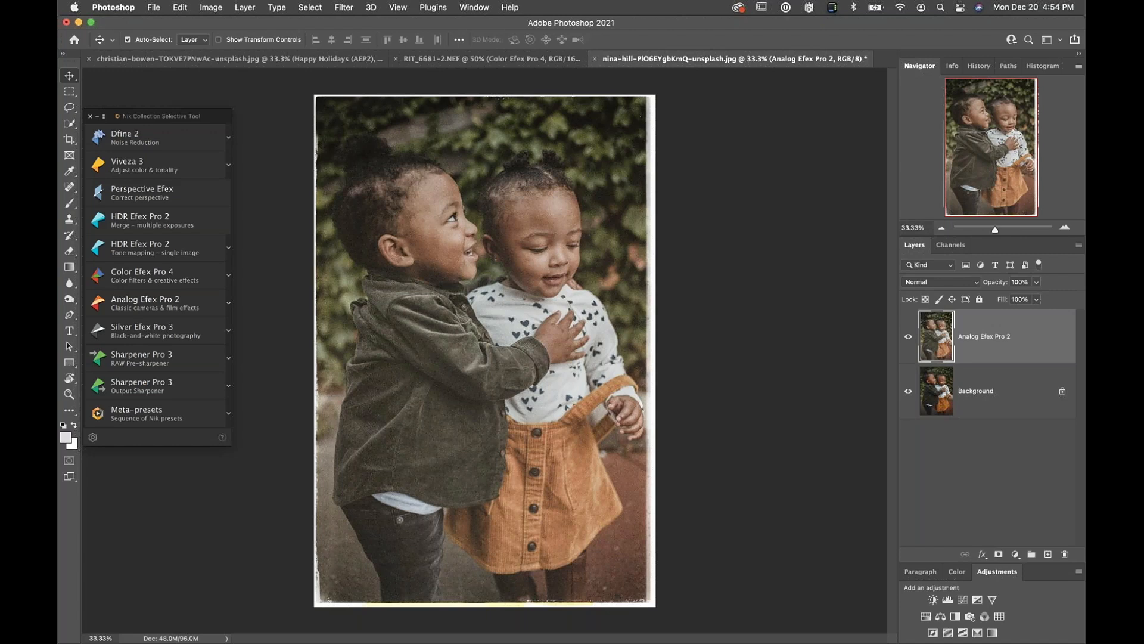
Step: In the photo of the woman and toddler kneading dough, delete the Happy Holidays (AEP2) and Viveza 3 layers
click(191, 58)
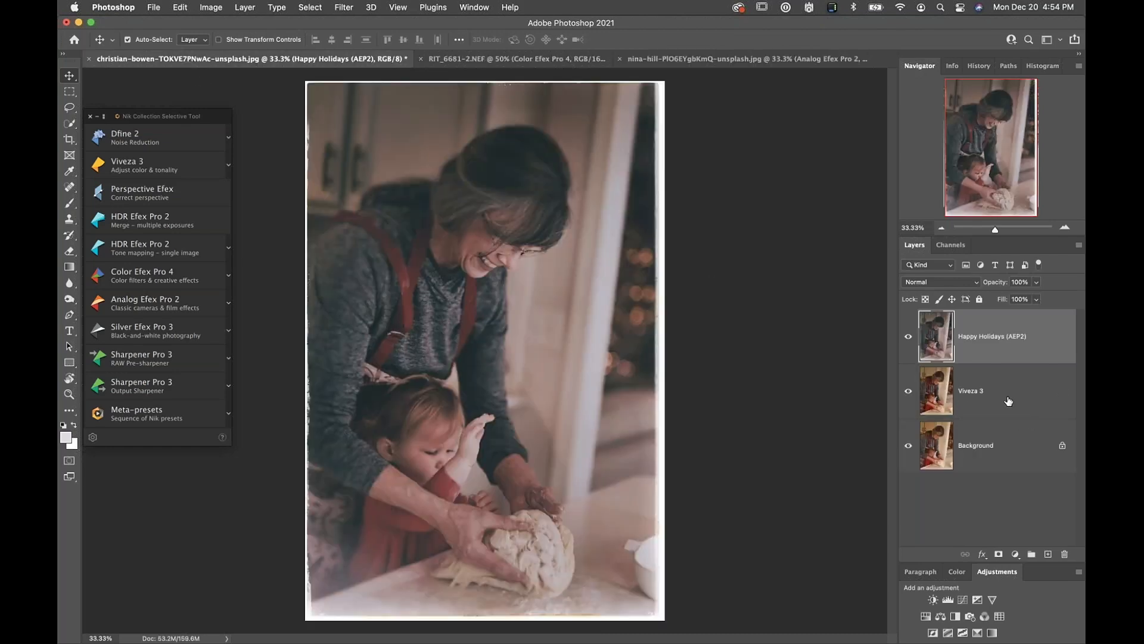
shift+click(1013, 392)
drag(1015, 391, 1065, 554)
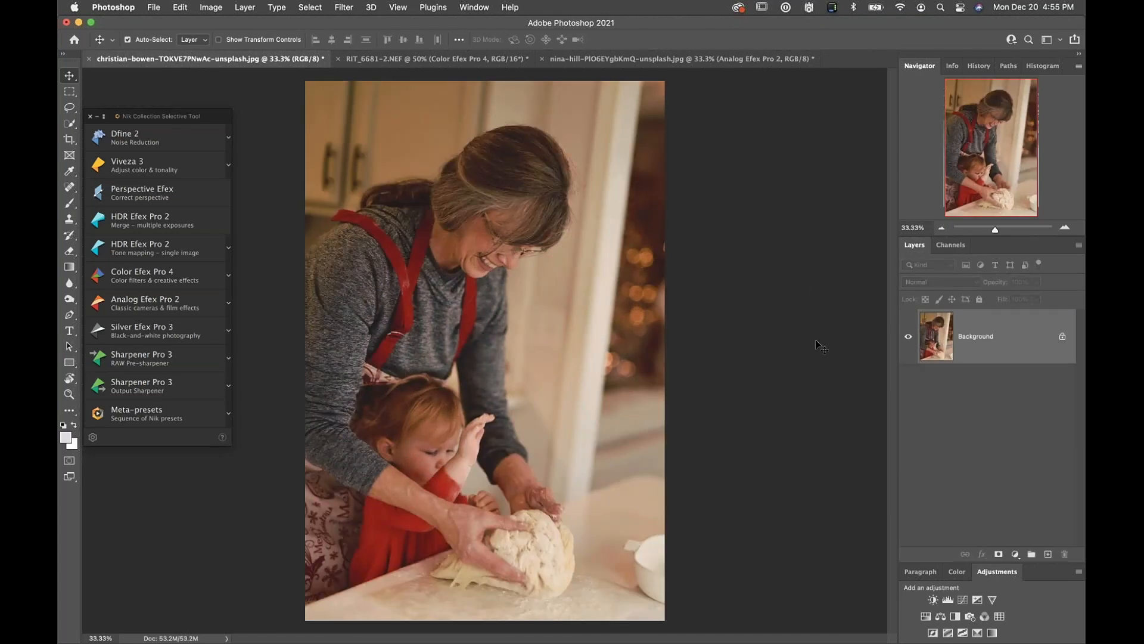
Step: Open the kneading photo in Viveza 3 and add a control point on the dark background among the blurred lights
click(159, 173)
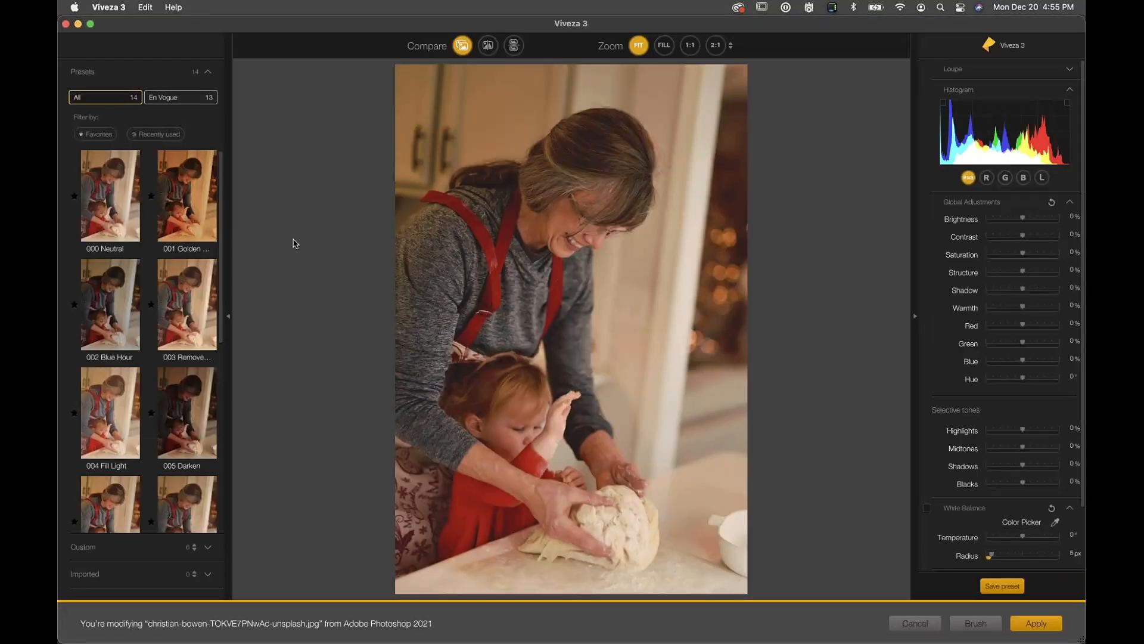
scroll(1045, 417, down, 3)
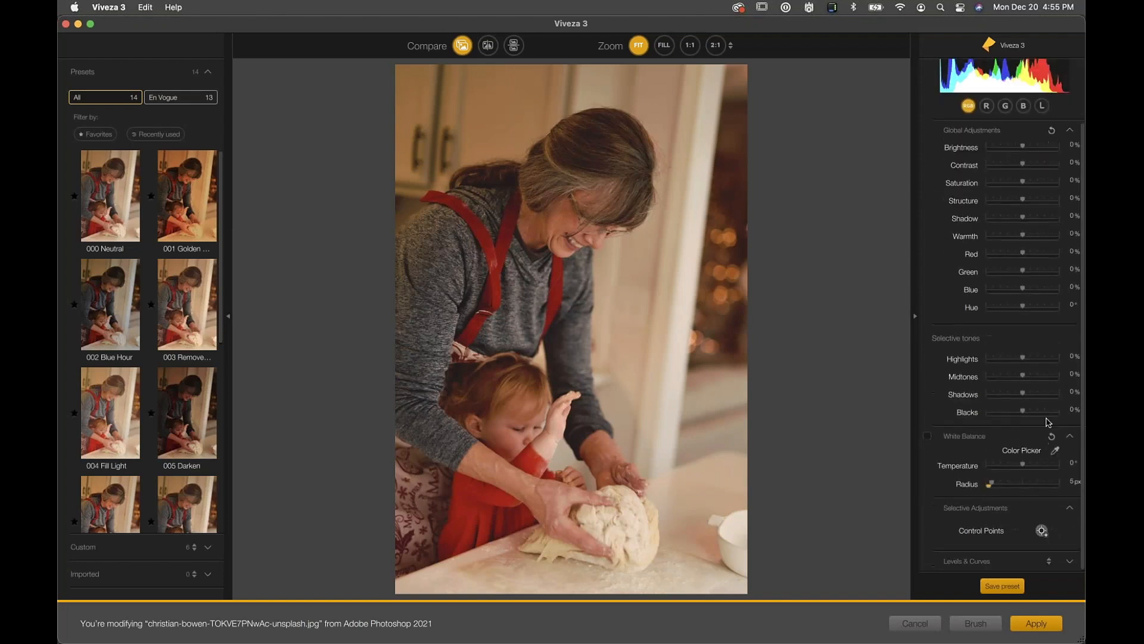
click(1041, 531)
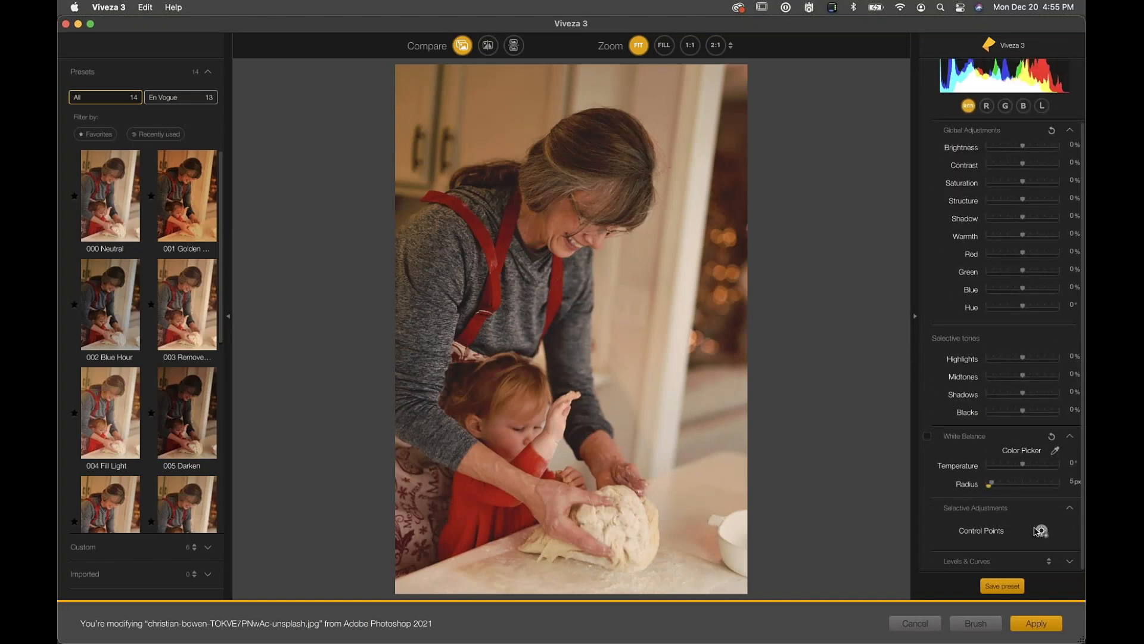
click(737, 254)
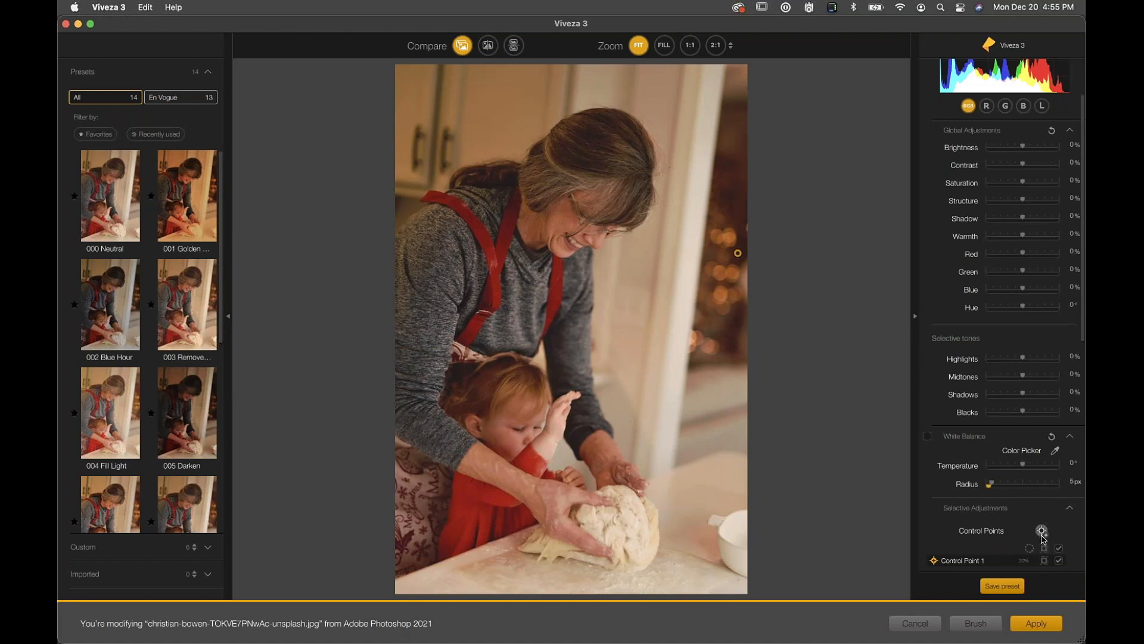
Step: Try widening the background control point's area of influence, nudge the point, and shrink its size to 17%
mouse_move(737, 258)
drag(738, 254, 702, 255)
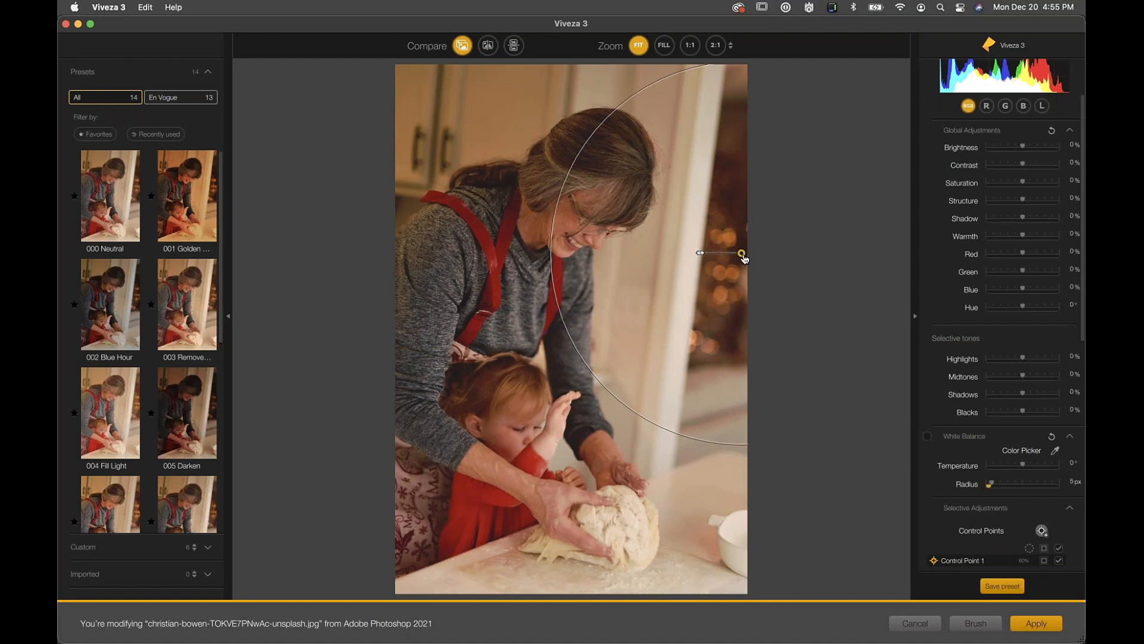
drag(742, 255, 739, 253)
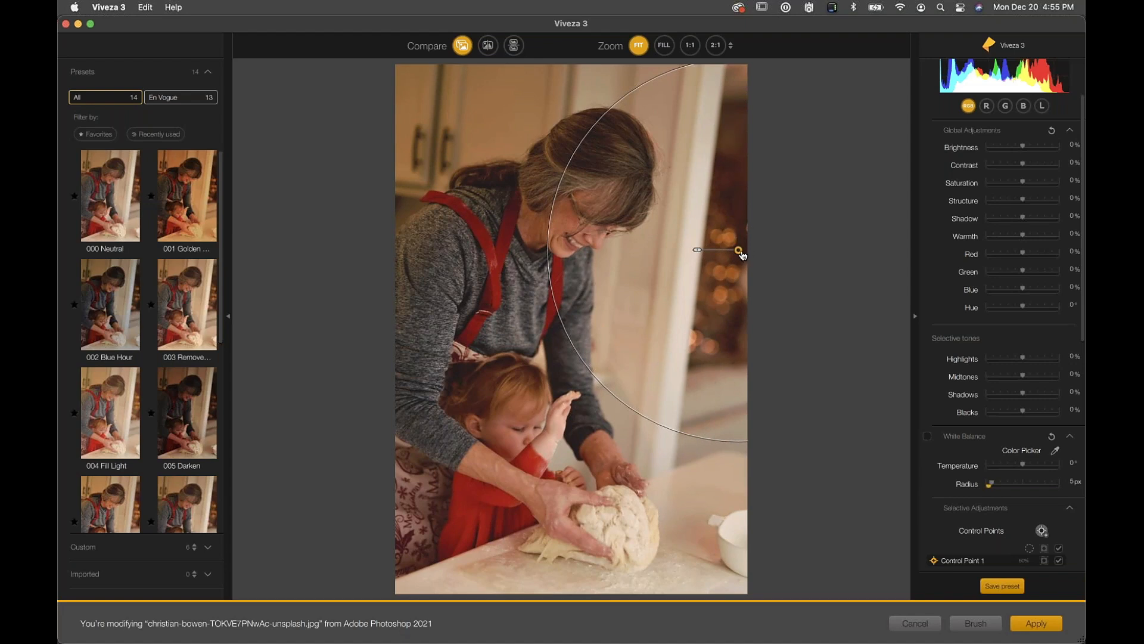
drag(739, 254, 716, 252)
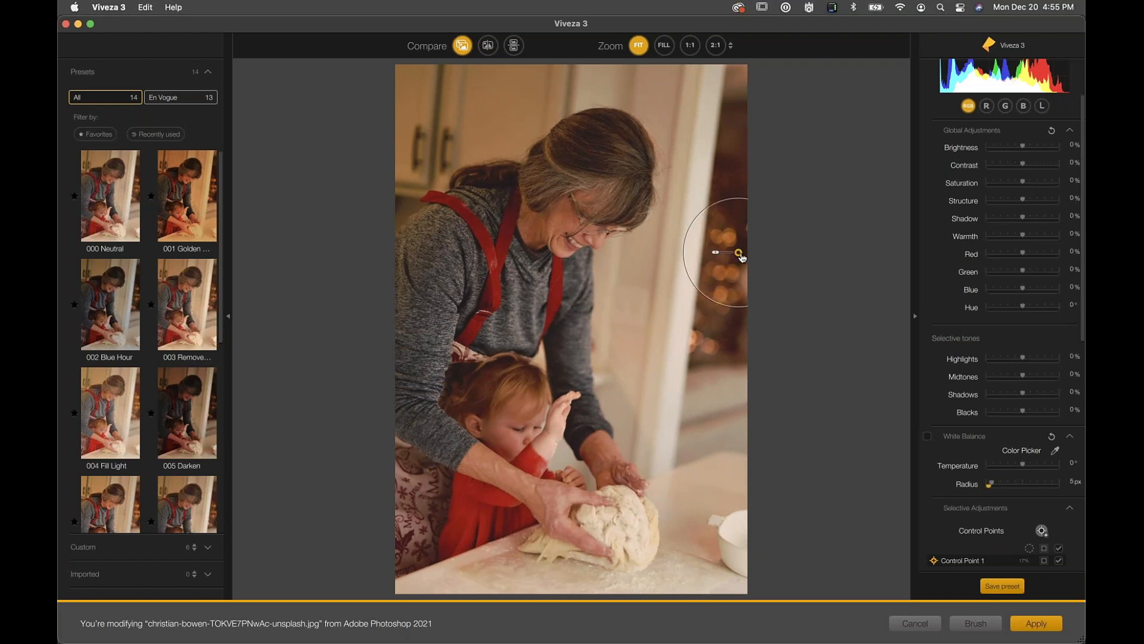
Step: Show the background control point's selection mask, nudge the point slightly, and enlarge its size to about 50%
scroll(1012, 489, down, 2)
scroll(1012, 490, down, 10)
scroll(1012, 490, down, 1)
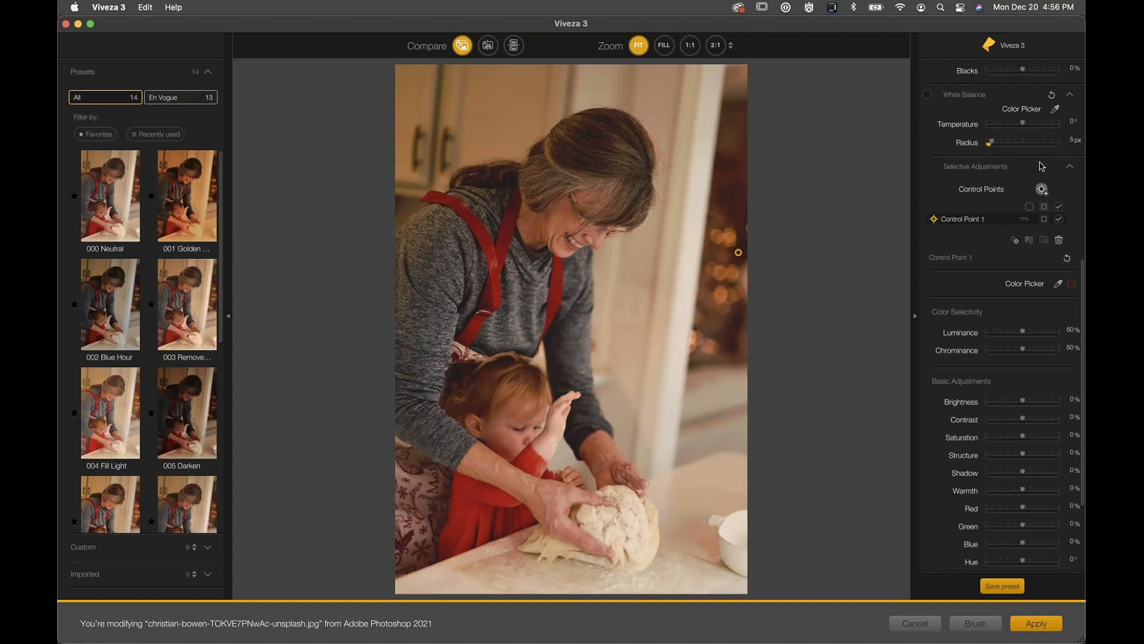
click(1045, 219)
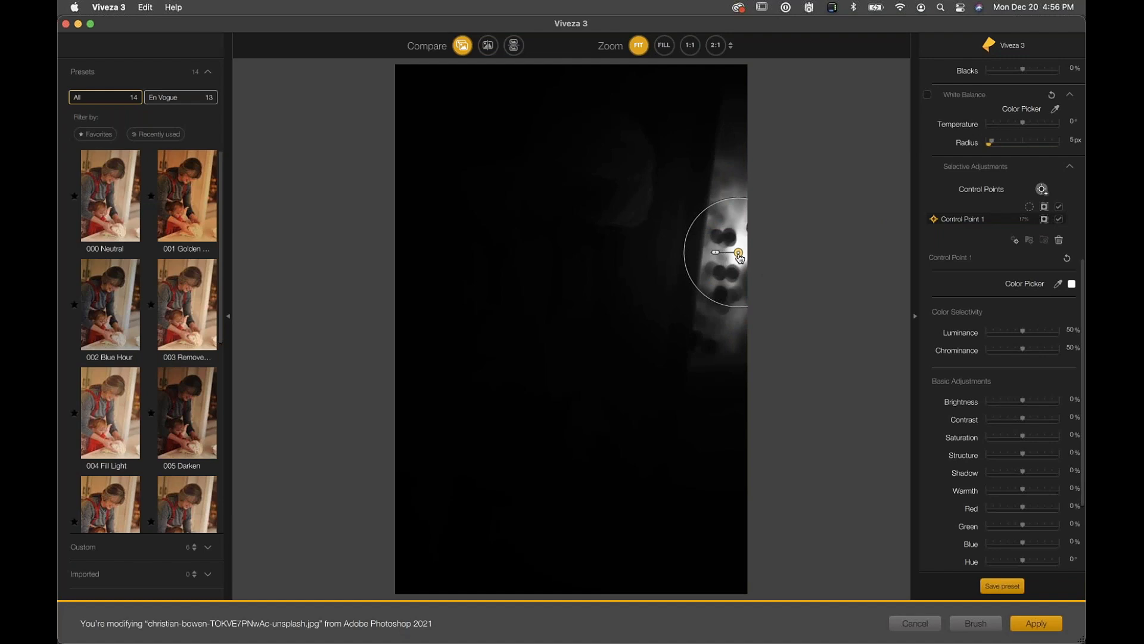
drag(738, 254, 739, 257)
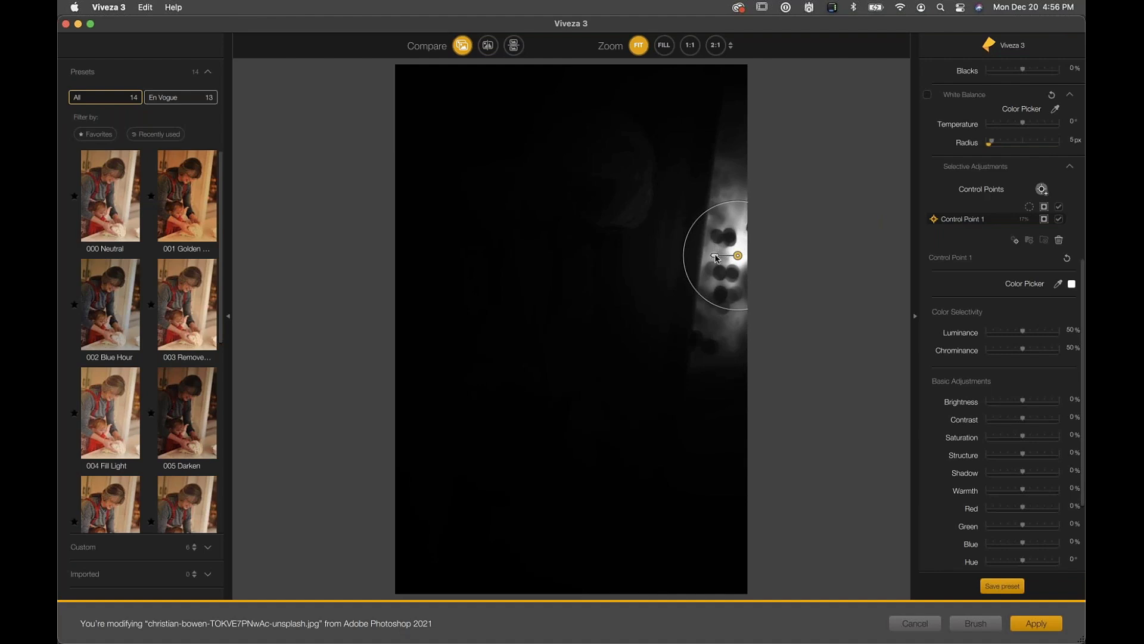
drag(717, 258, 700, 255)
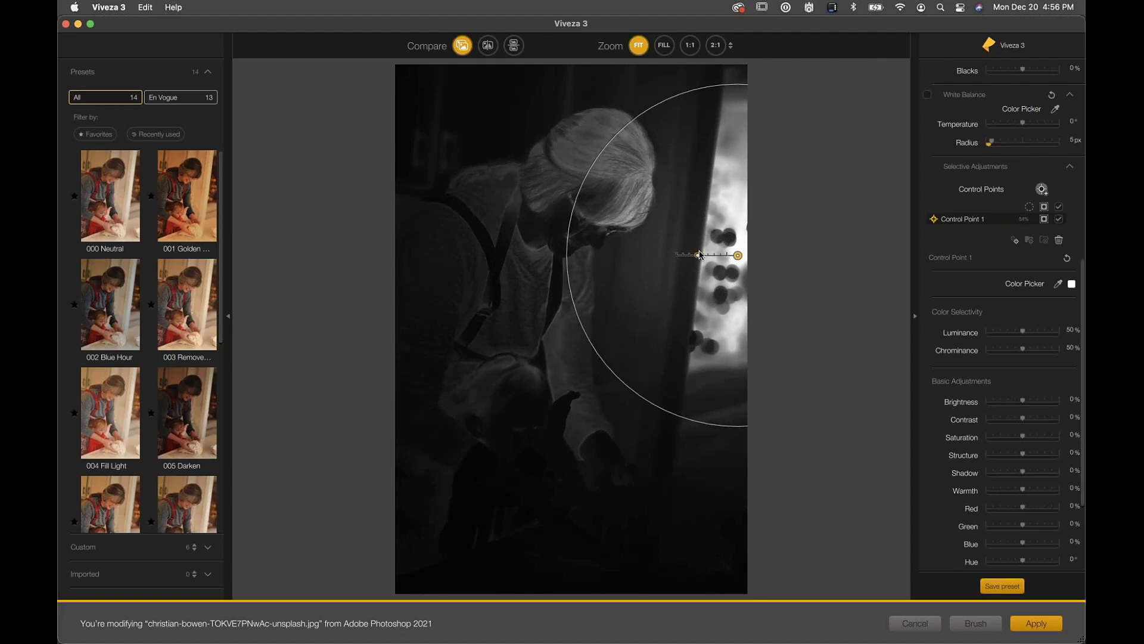
drag(699, 255, 699, 255)
click(706, 258)
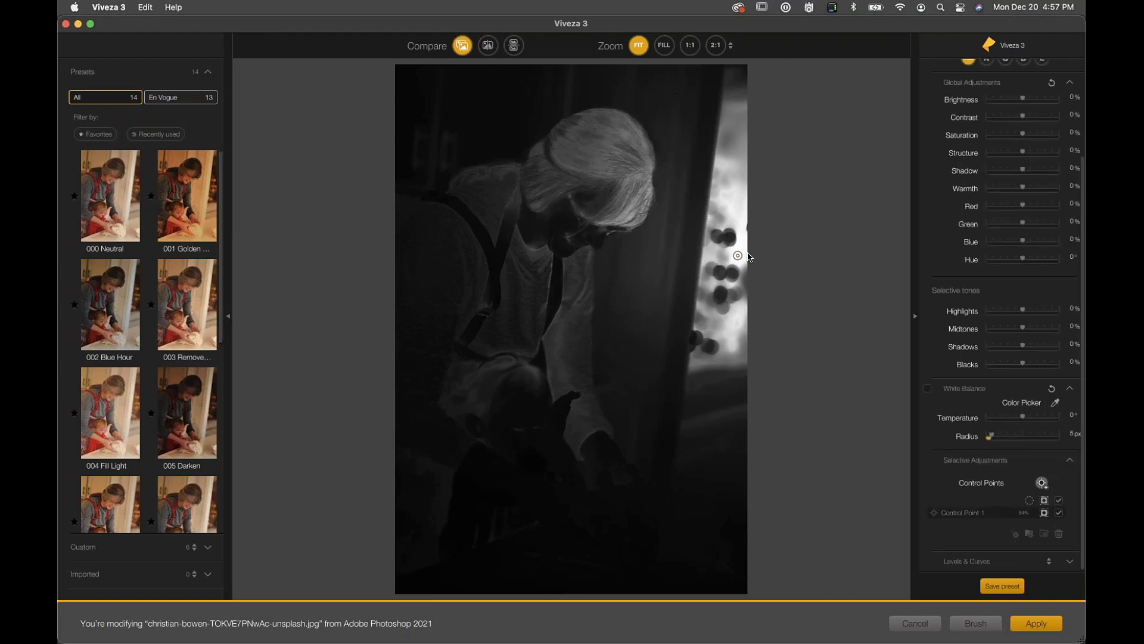
click(707, 257)
mouse_move(699, 256)
mouse_down()
mouse_move(715, 255)
mouse_move(700, 256)
mouse_up()
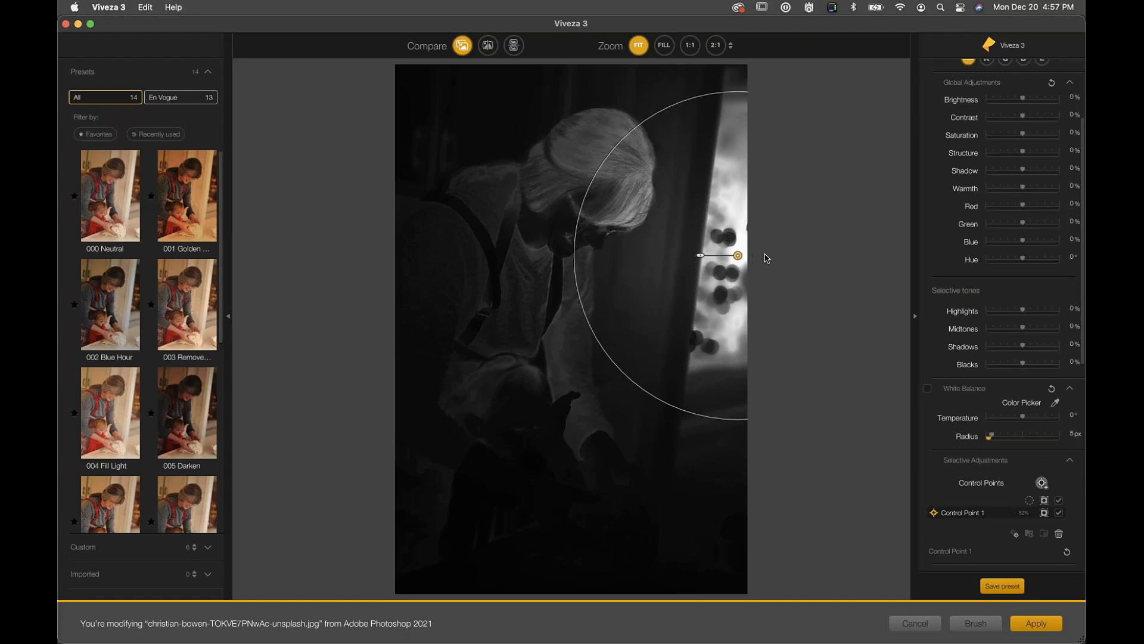
Step: Add a second control point on the woman's hair, toggle its mask display, and move the point down toward her temple
click(1041, 483)
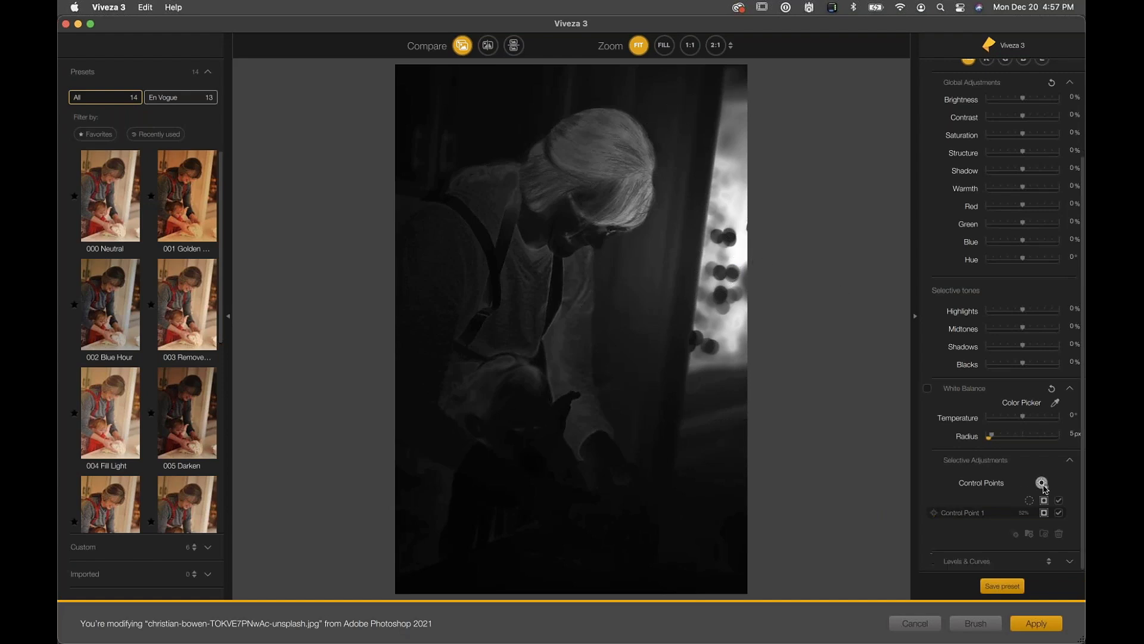
click(634, 177)
drag(738, 256, 734, 253)
click(1045, 525)
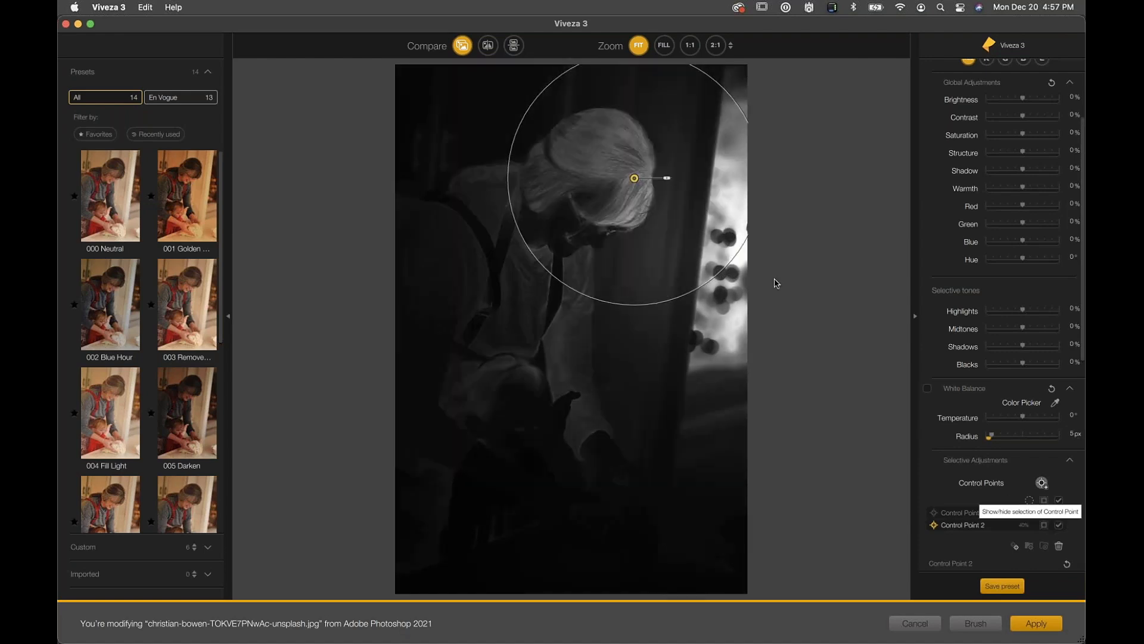
drag(634, 177, 638, 197)
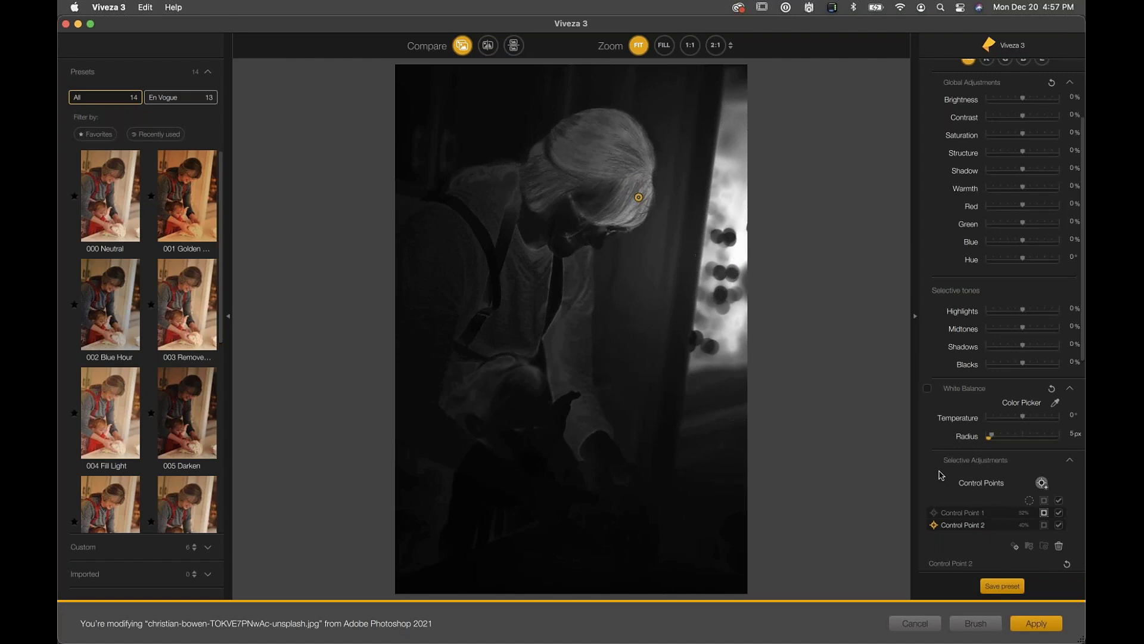
Step: Add a third control point on the woman's grey sweater and enlarge its area to cover her upper body
click(1042, 482)
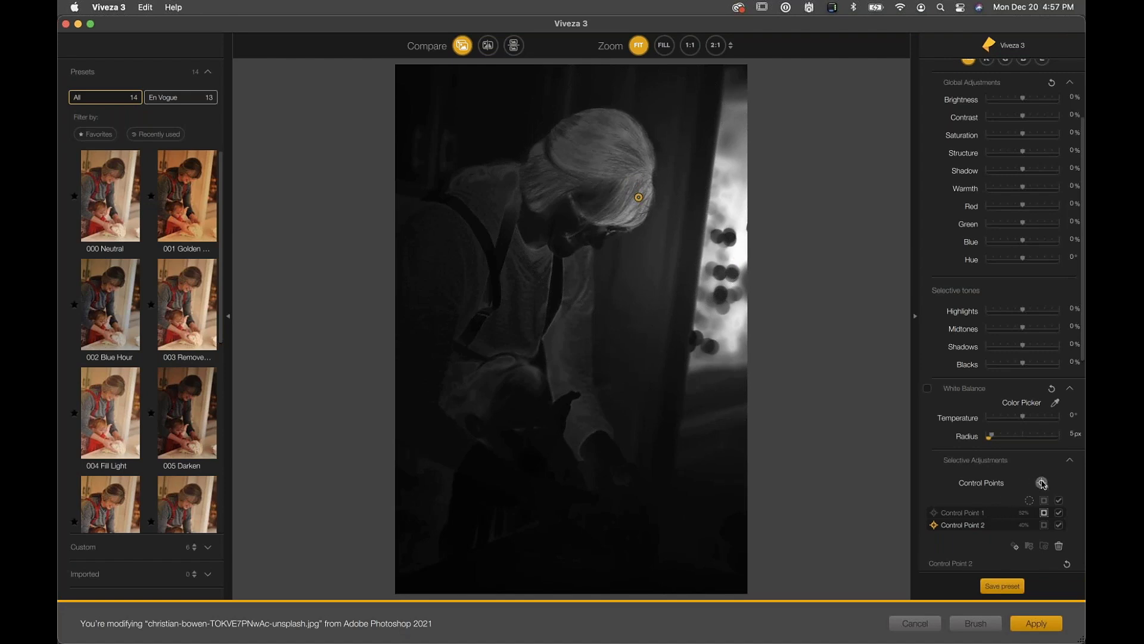
click(533, 256)
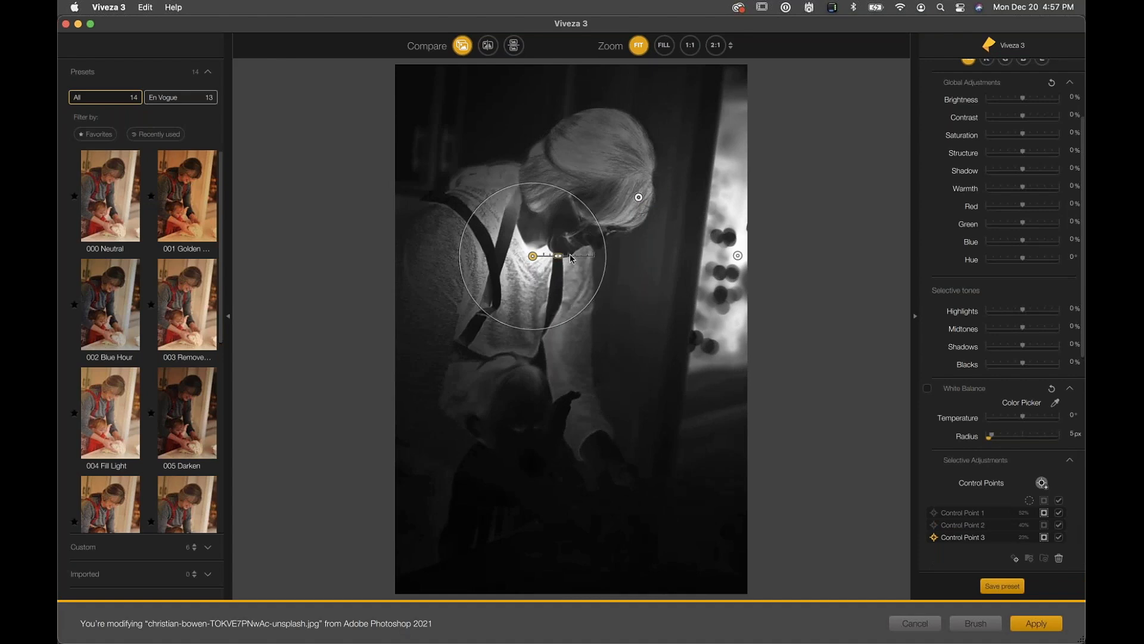
drag(571, 258, 573, 256)
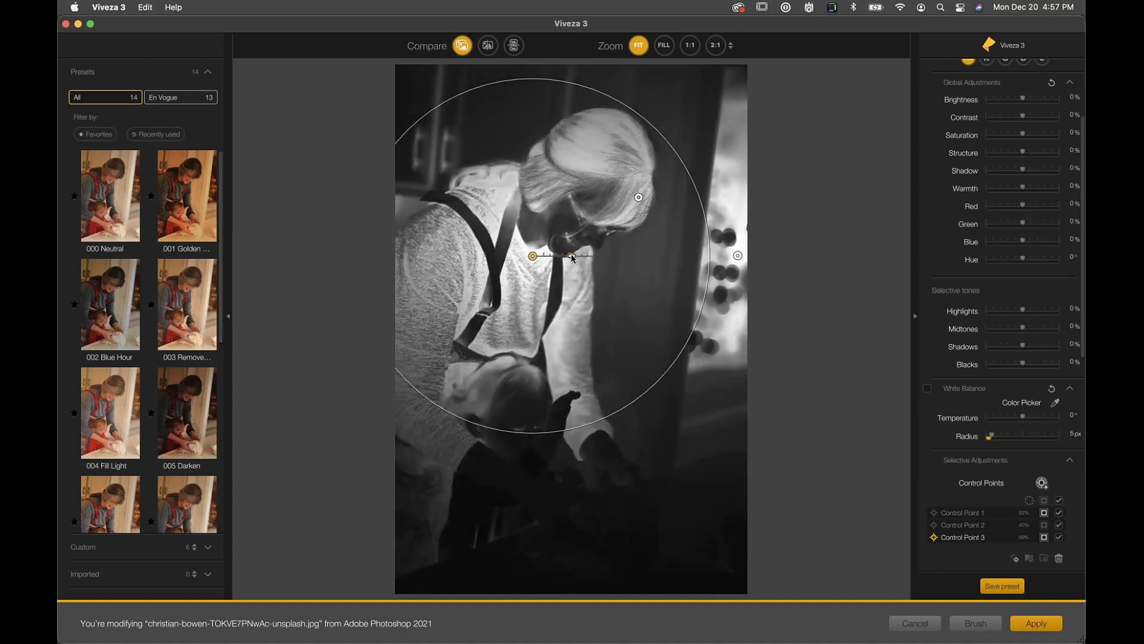
Step: Compare the selection mask with Control Points 2 and 3 enabled and disabled, and close Viveza 3 without applying anything
click(1059, 537)
click(1060, 525)
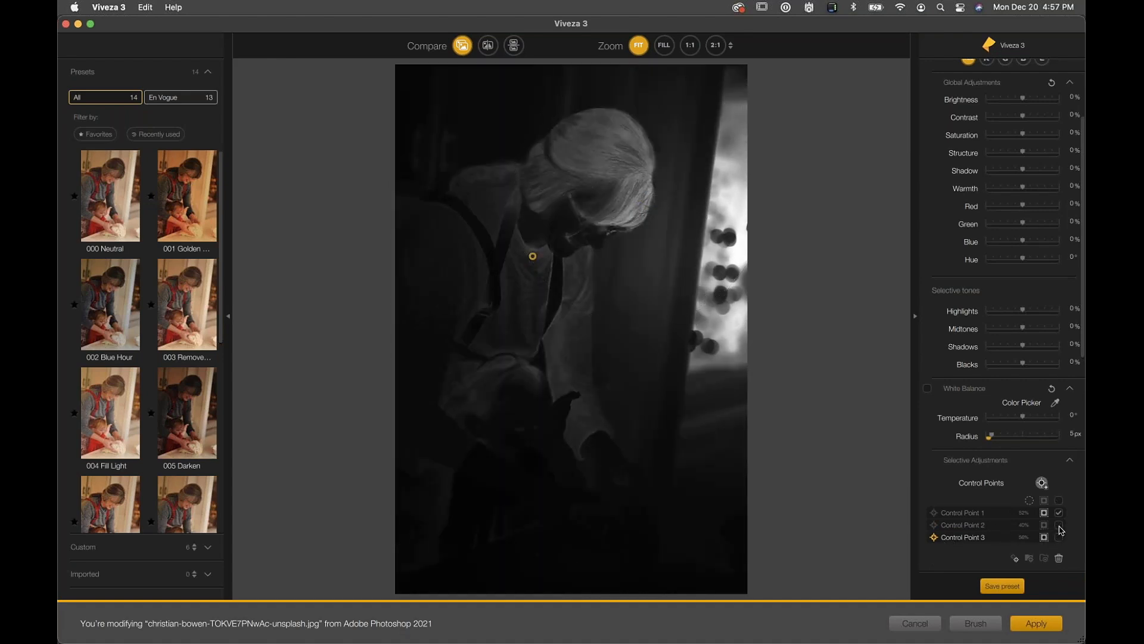
click(1059, 525)
click(1059, 537)
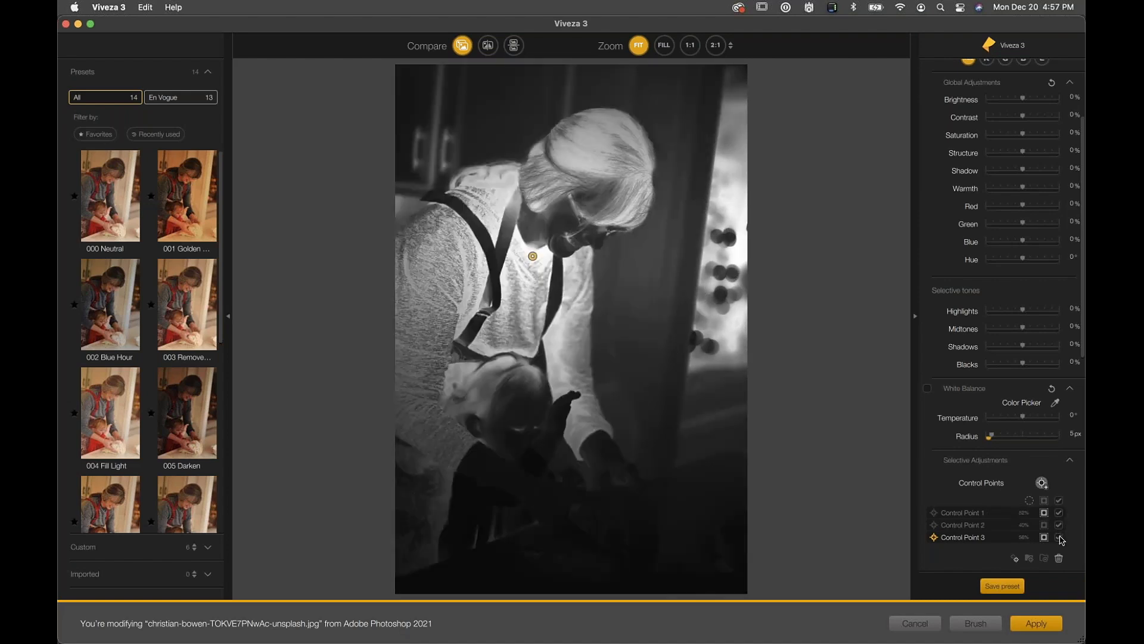
click(1059, 537)
click(1060, 525)
click(1059, 513)
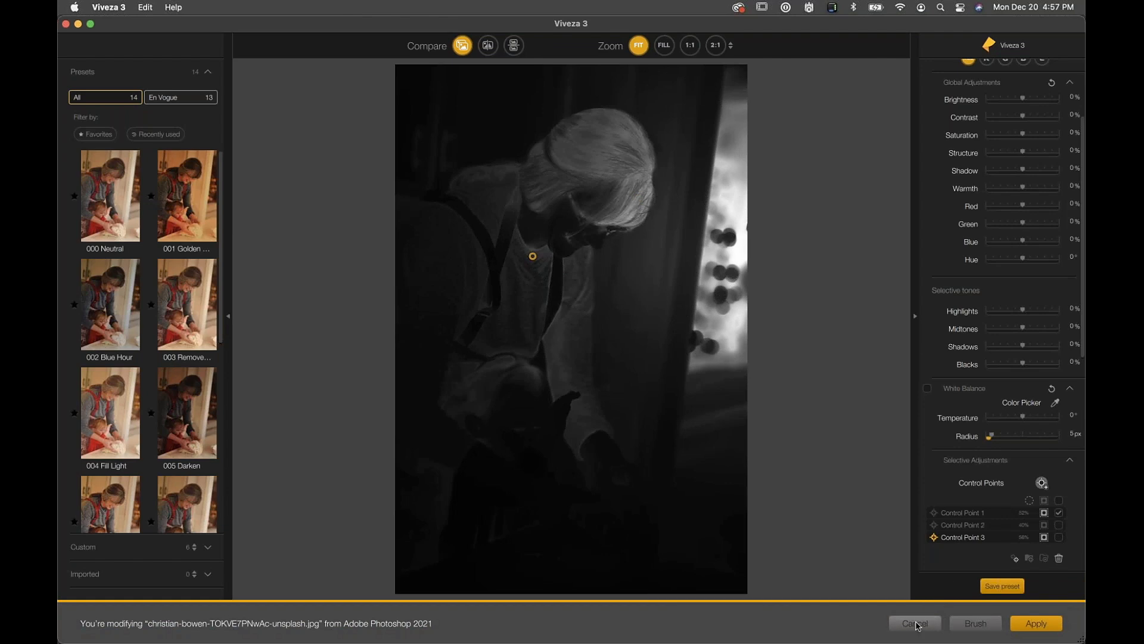
mouse_move(595, 289)
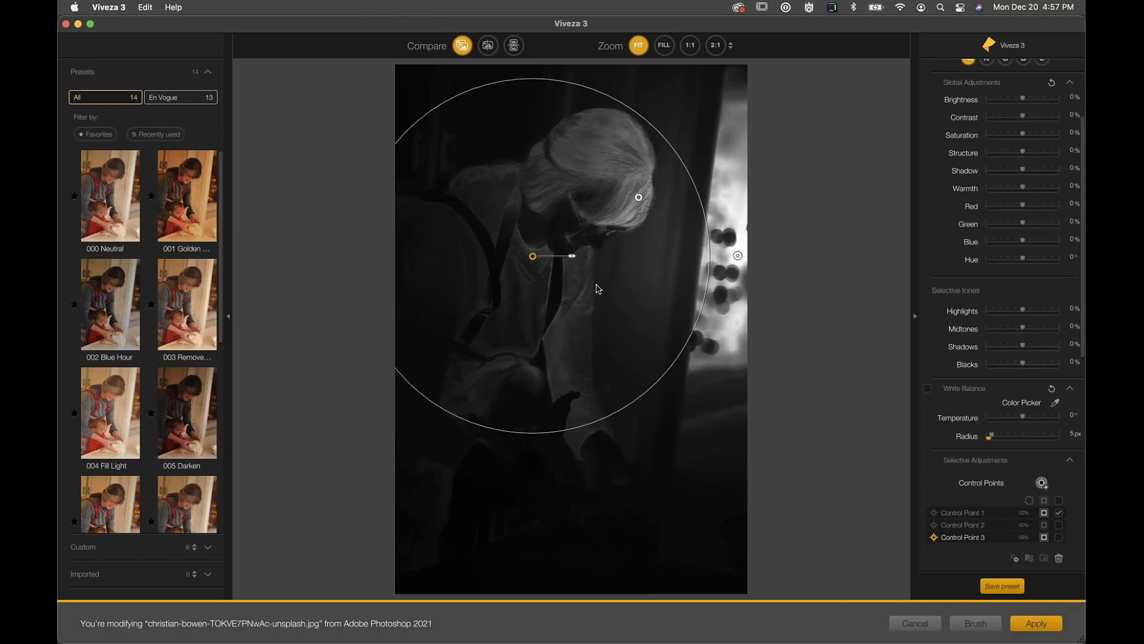
drag(534, 260, 533, 259)
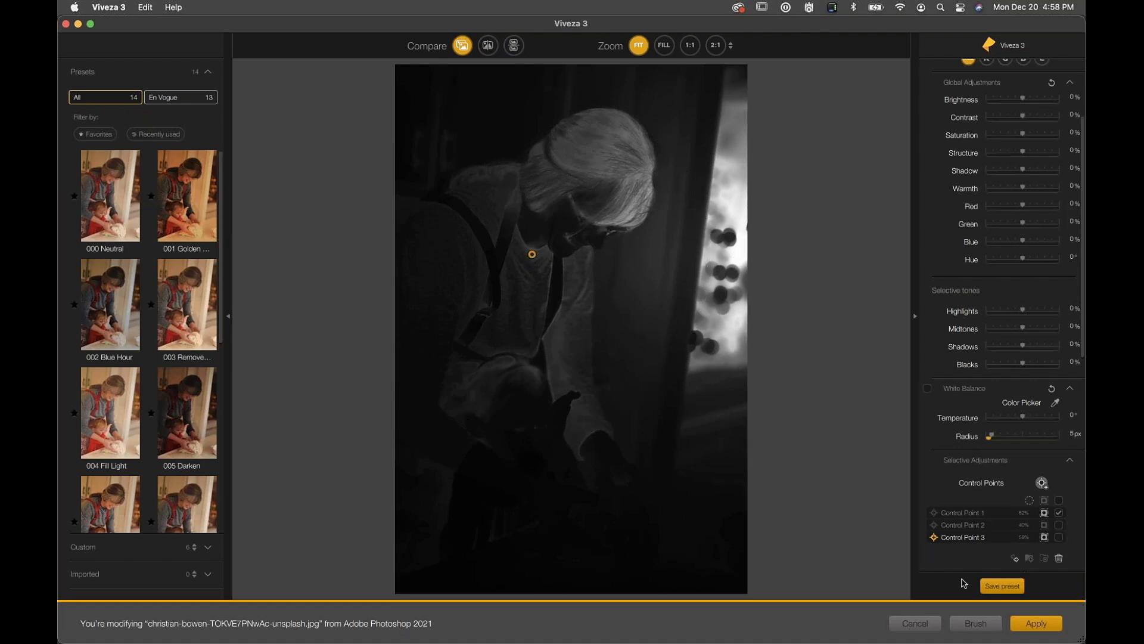
click(910, 624)
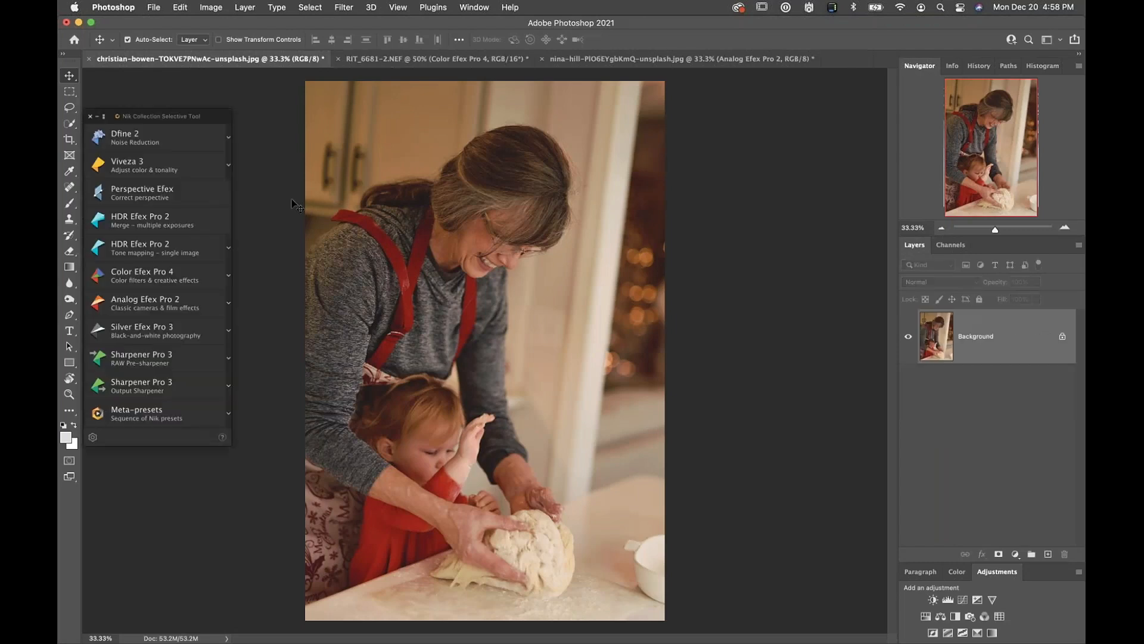
Step: Open the photo in Color Efex Pro 4, choose Film Efex: Nostalgic, and place an enlarged adding control point on the background lights
click(127, 274)
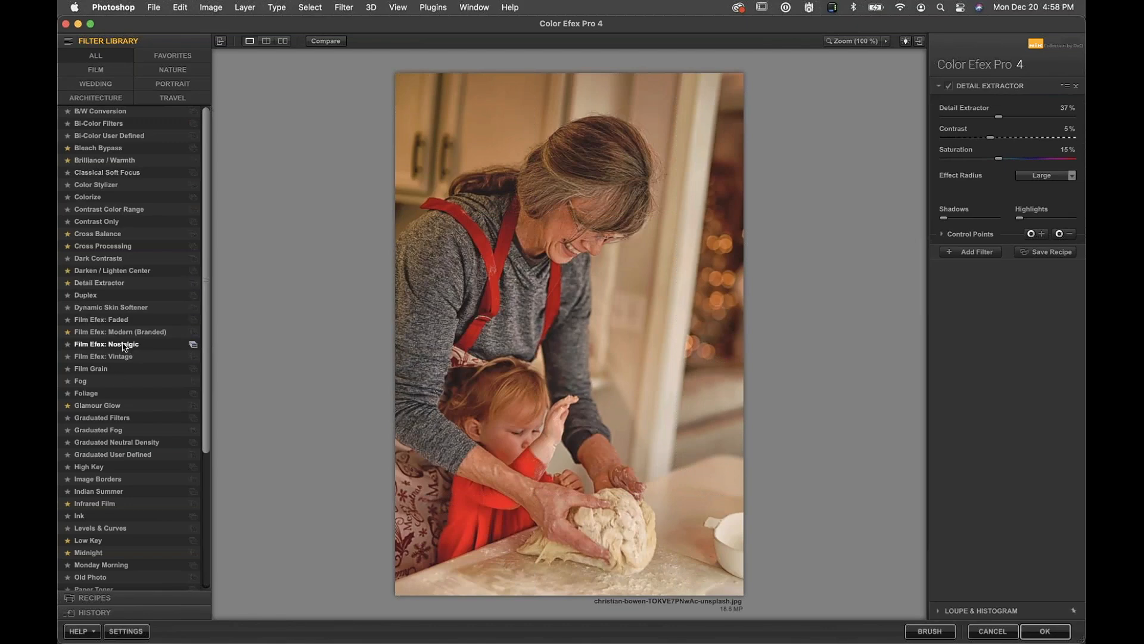
click(88, 345)
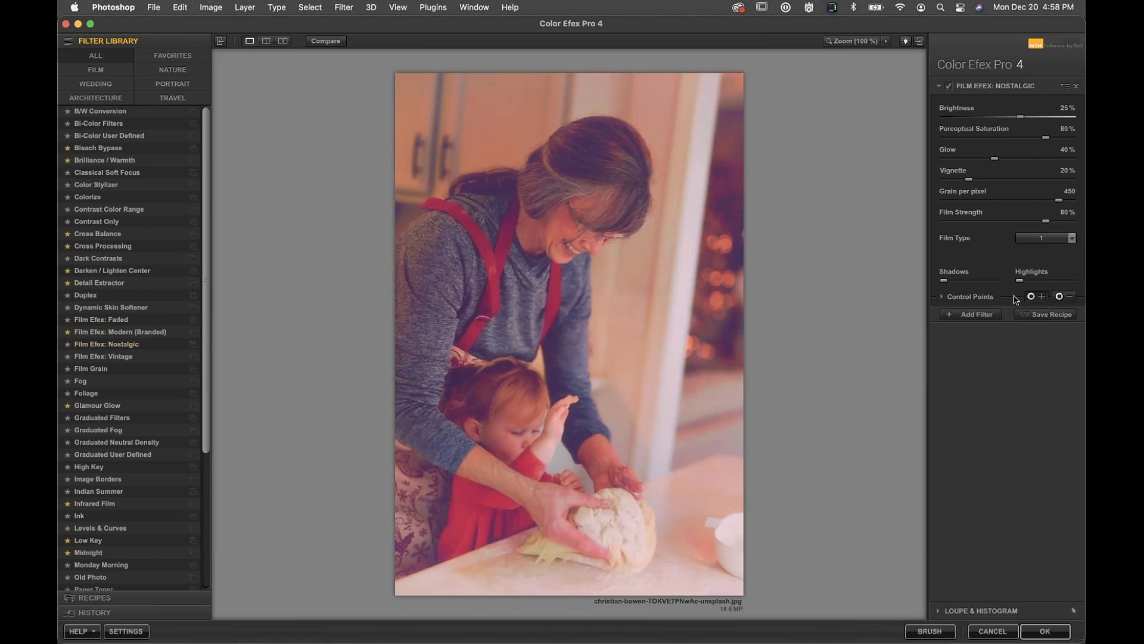
click(725, 221)
drag(756, 224, 771, 224)
Step: Add a subtracting control point on the woman's hair and adjust its area of effect
click(1060, 298)
click(599, 175)
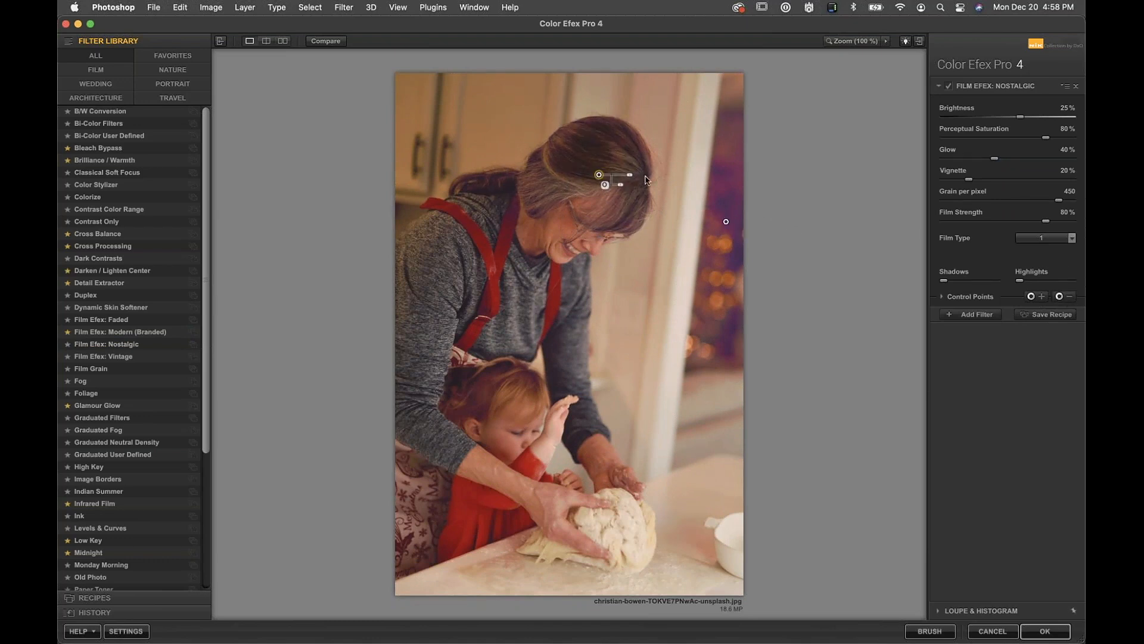
mouse_move(629, 174)
mouse_down()
mouse_move(643, 174)
mouse_move(615, 187)
mouse_up()
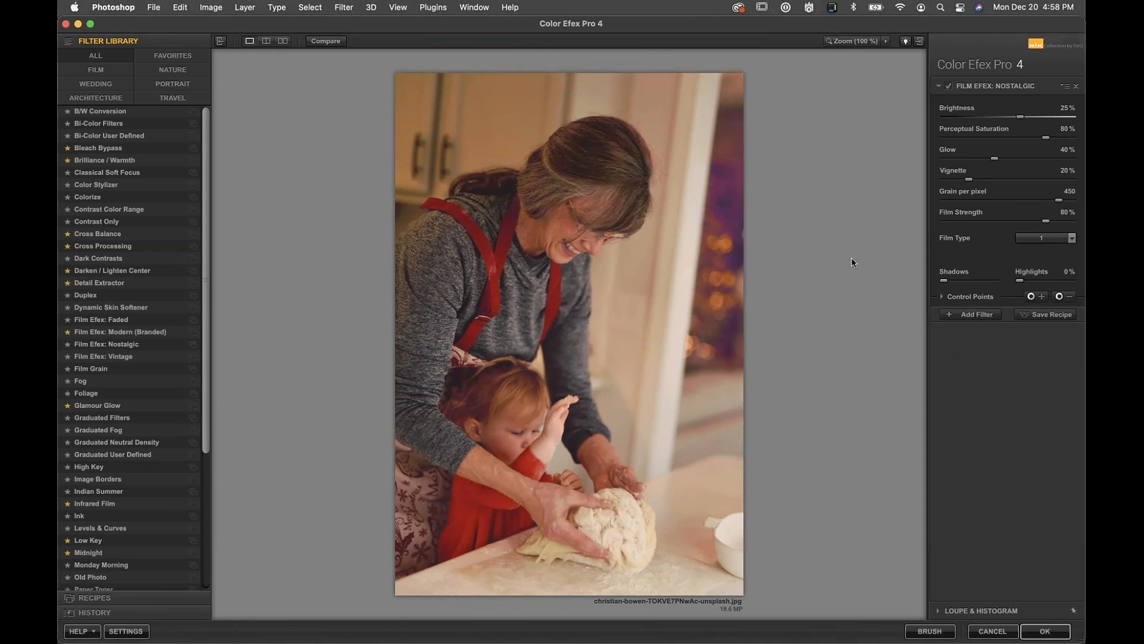
Step: Duplicate the background and hair control points onto the upper background, the wall beside the woman, and the edges of her hair
alt+drag(726, 223, 632, 289)
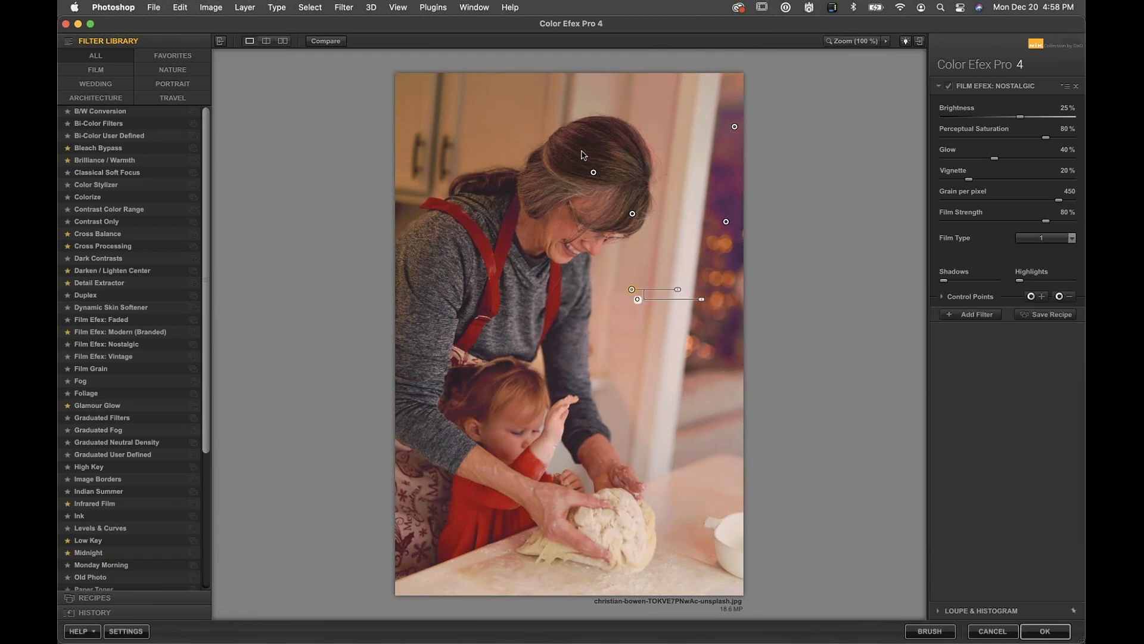
click(594, 173)
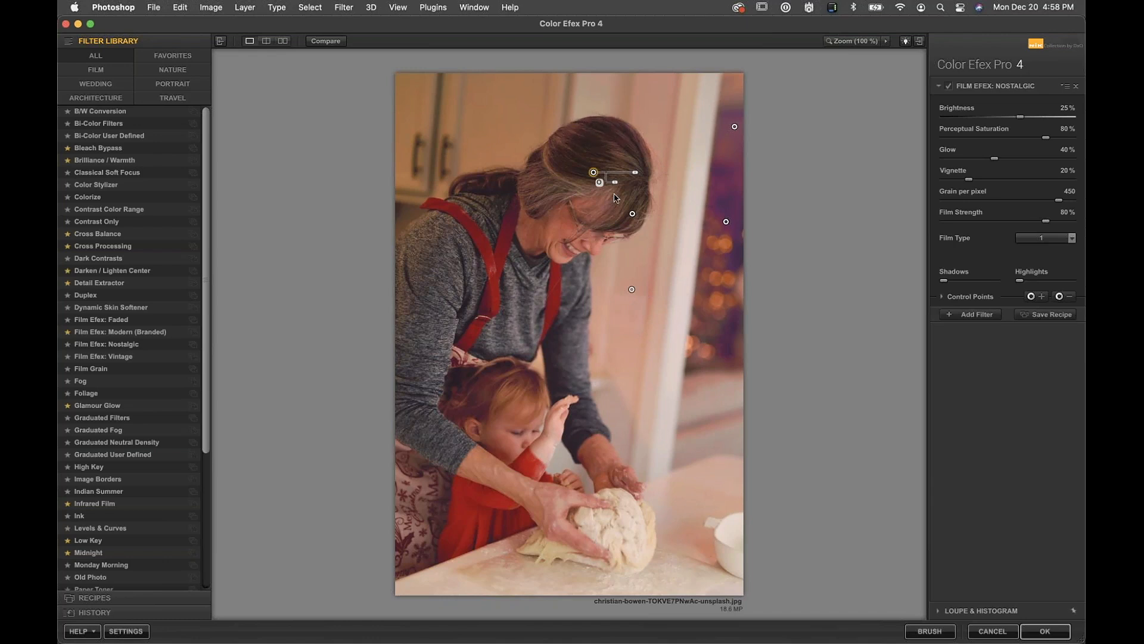
drag(595, 172, 647, 171)
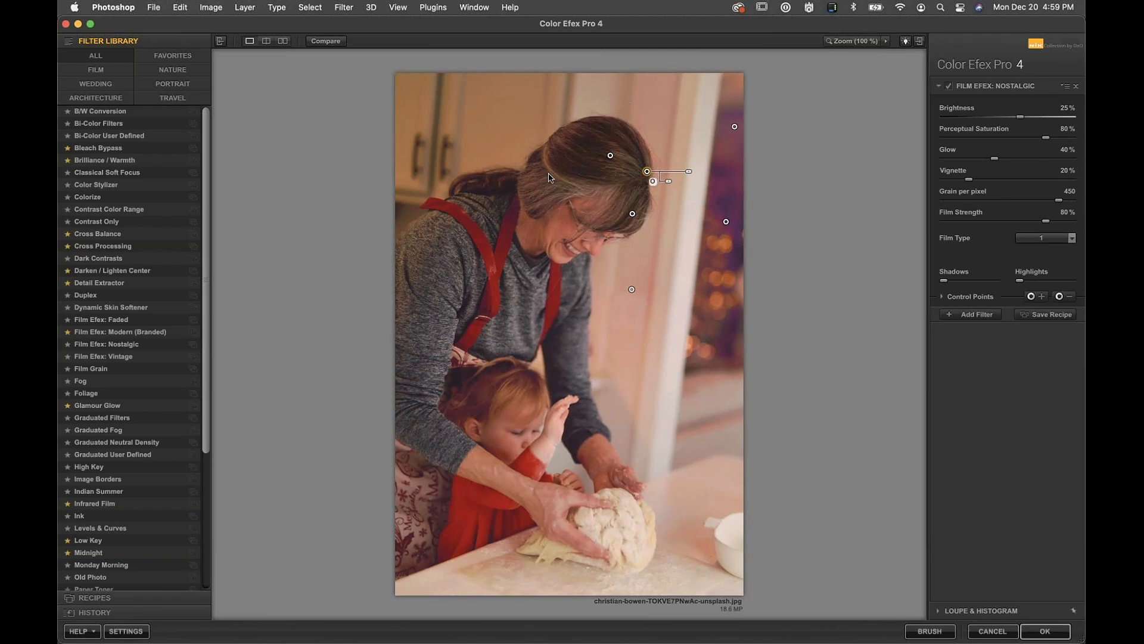
Step: Select all control points on the photo and delete them
click(634, 356)
drag(572, 122, 961, 366)
key(Delete)
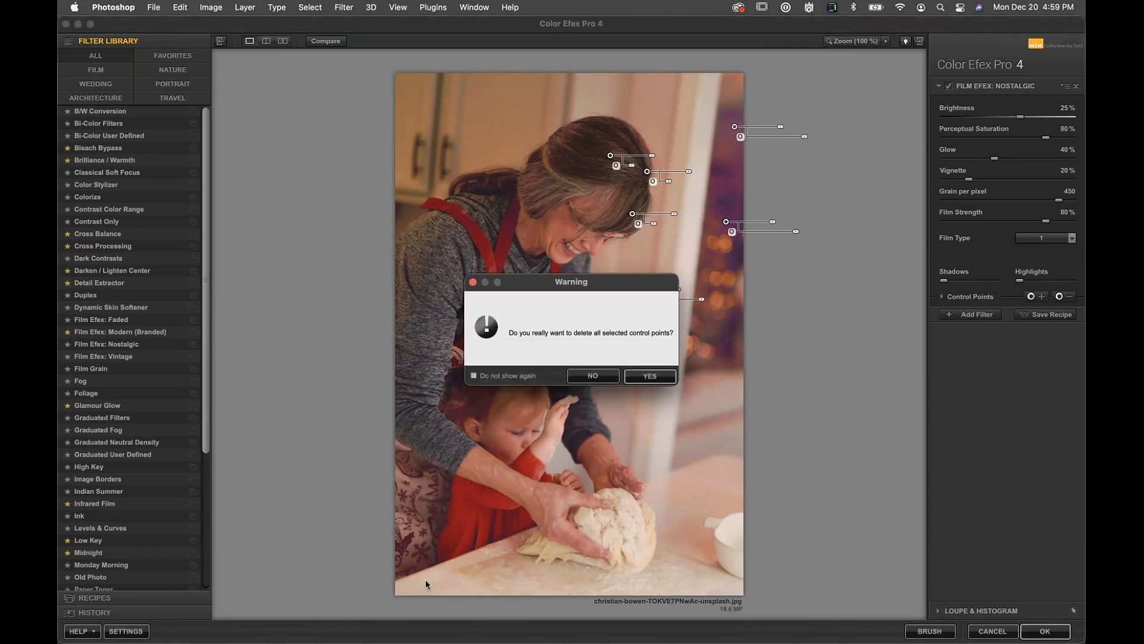
click(633, 380)
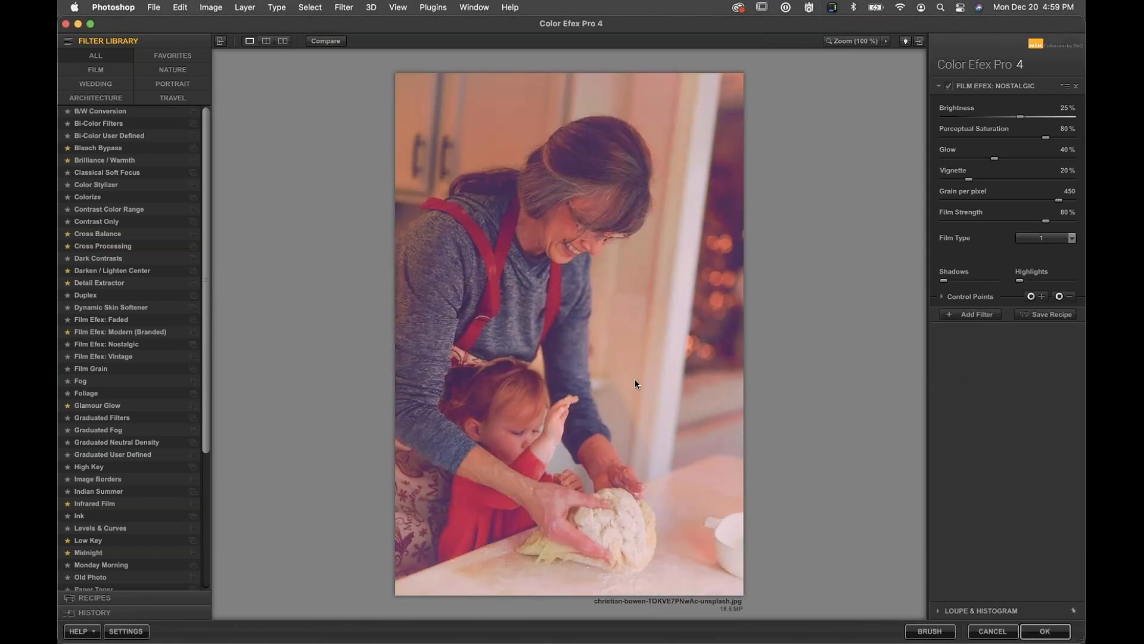
Step: Place a control point on the woman's hair and a copy on her sweater's shoulder, and close Color Efex Pro 4 without applying anything
click(730, 199)
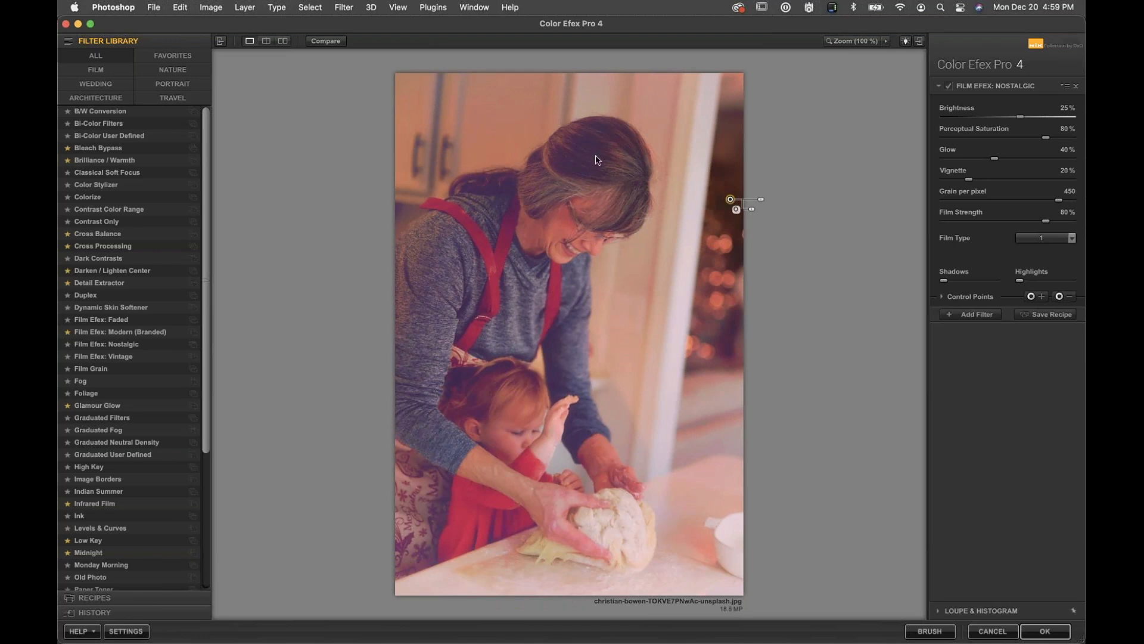
drag(730, 199, 578, 162)
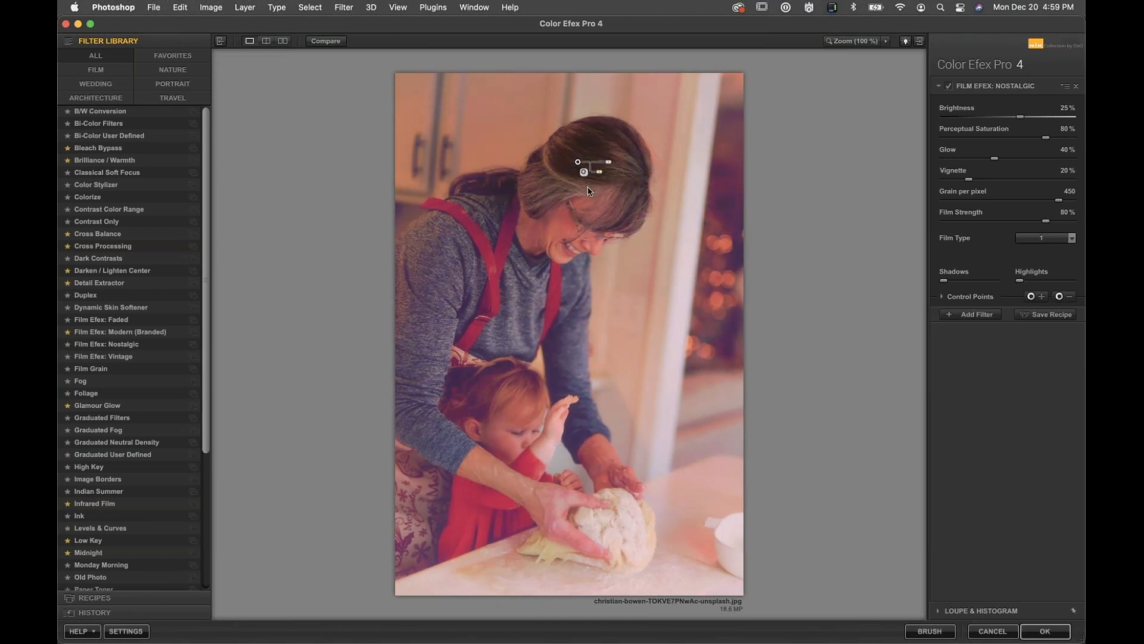
click(578, 161)
drag(487, 194, 426, 264)
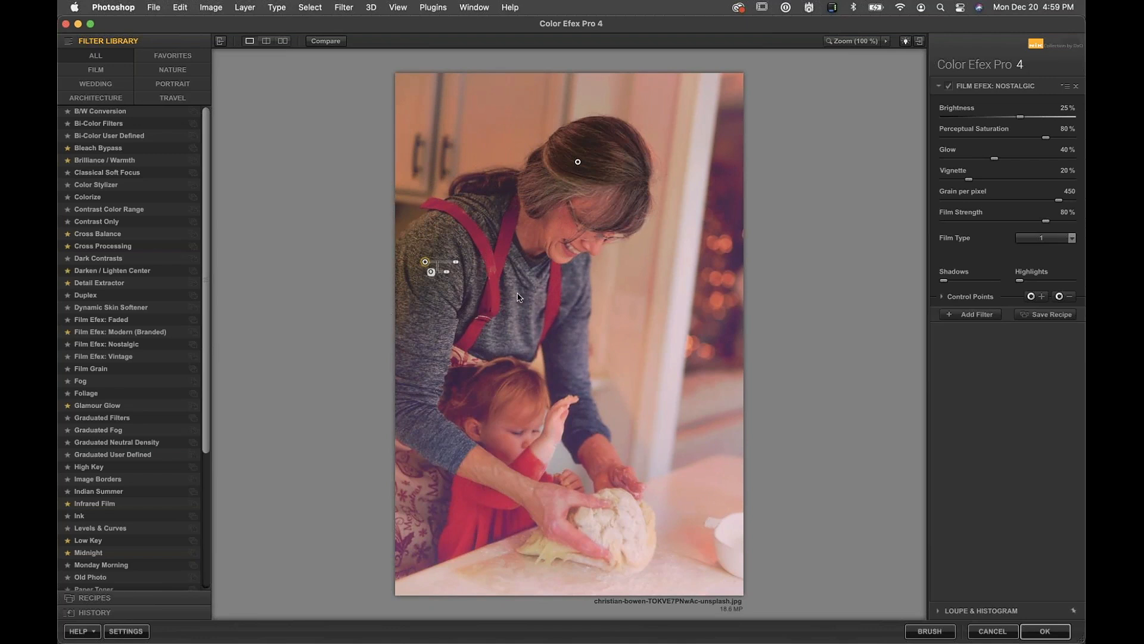
click(989, 631)
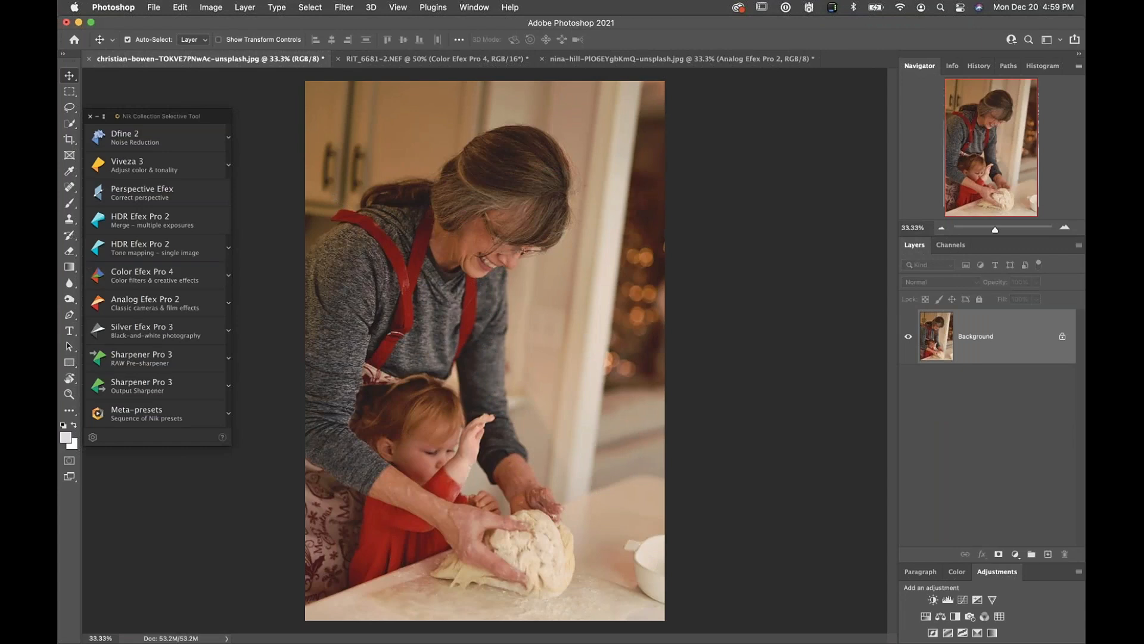
mouse_move(424, 23)
mouse_down()
mouse_move(427, 89)
mouse_move(426, 19)
mouse_up()
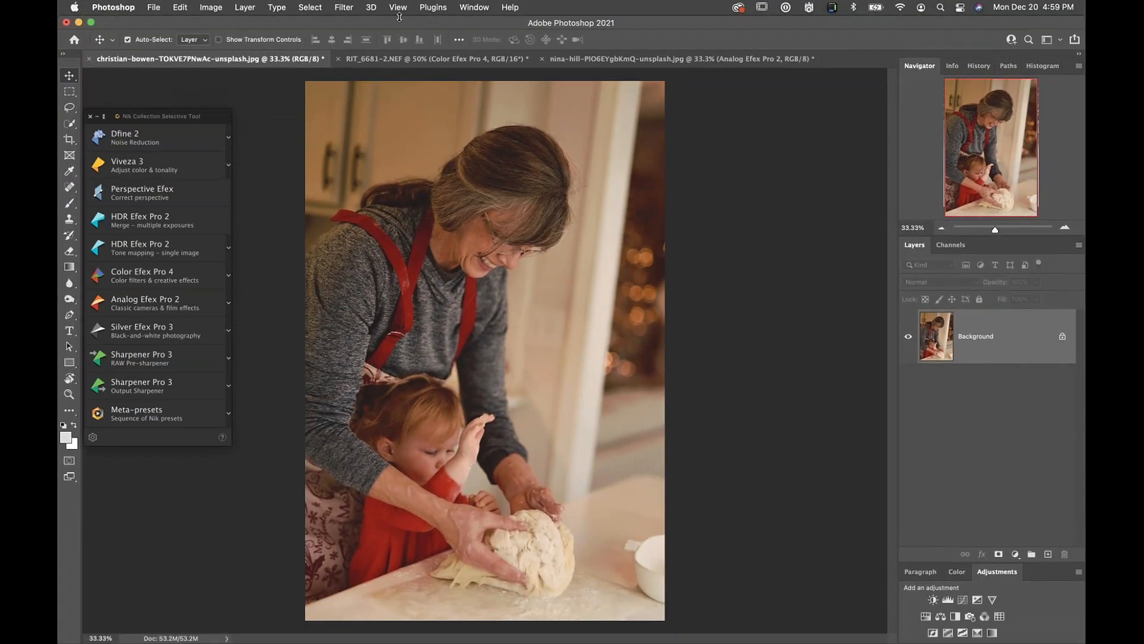